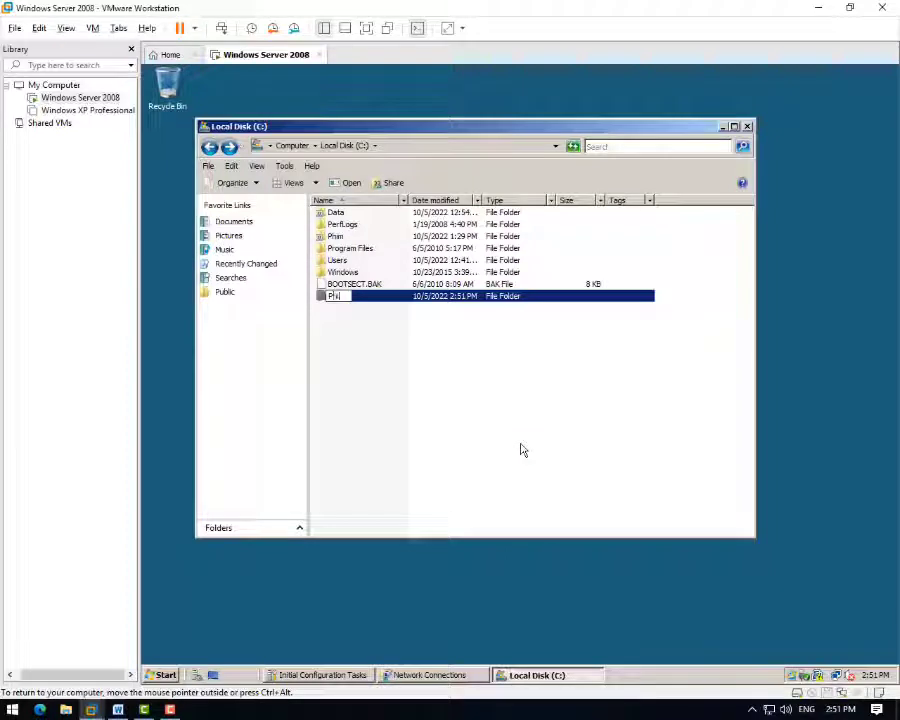
- Name the new folder on C: Phim1 and paste copies of it
type("im1")
key("Return")
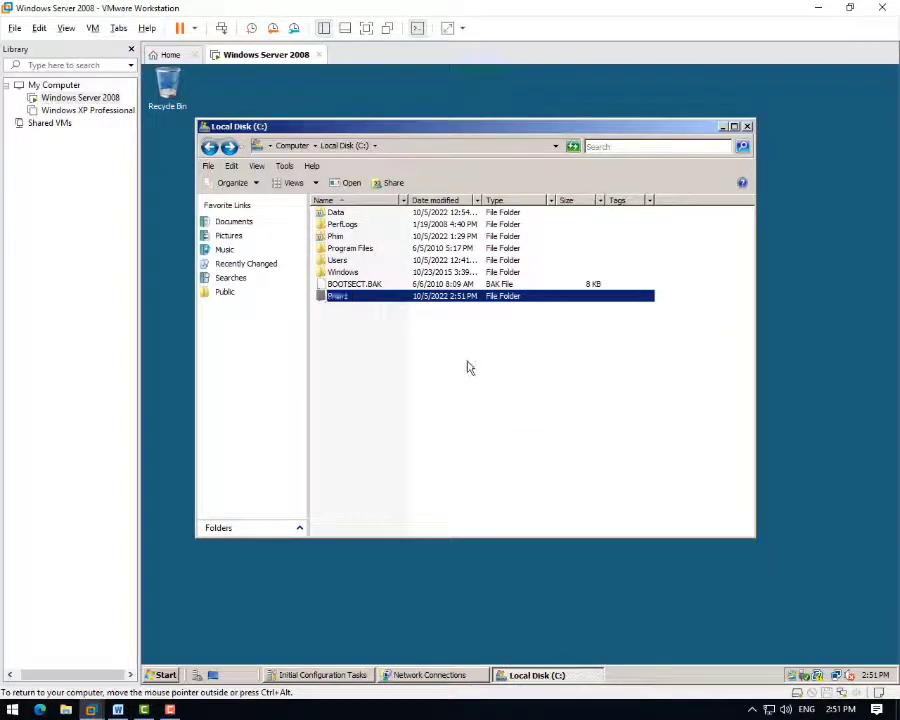
key("End")
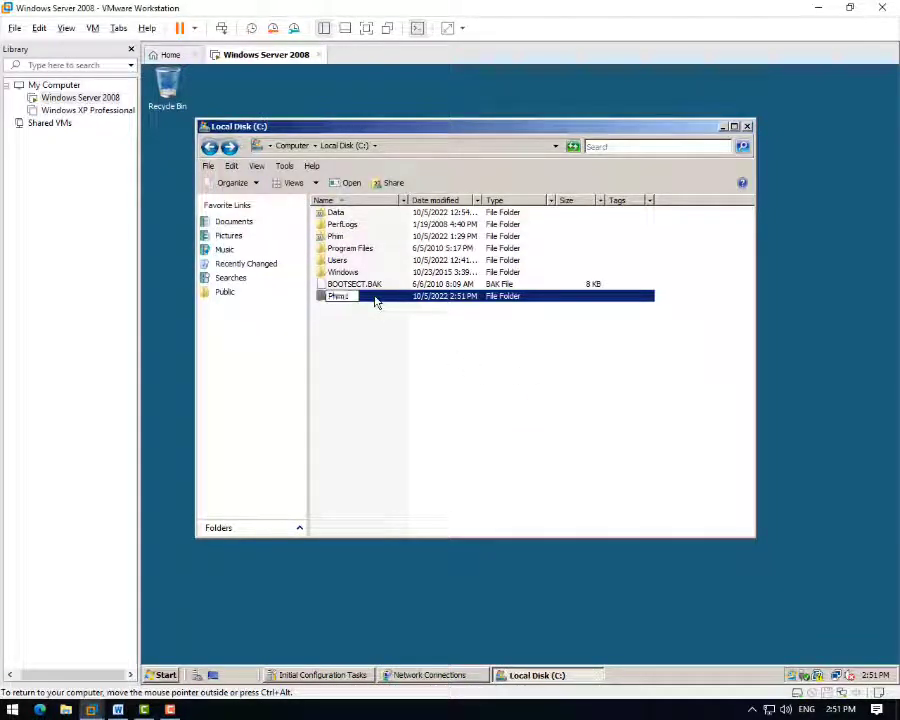
key("Return")
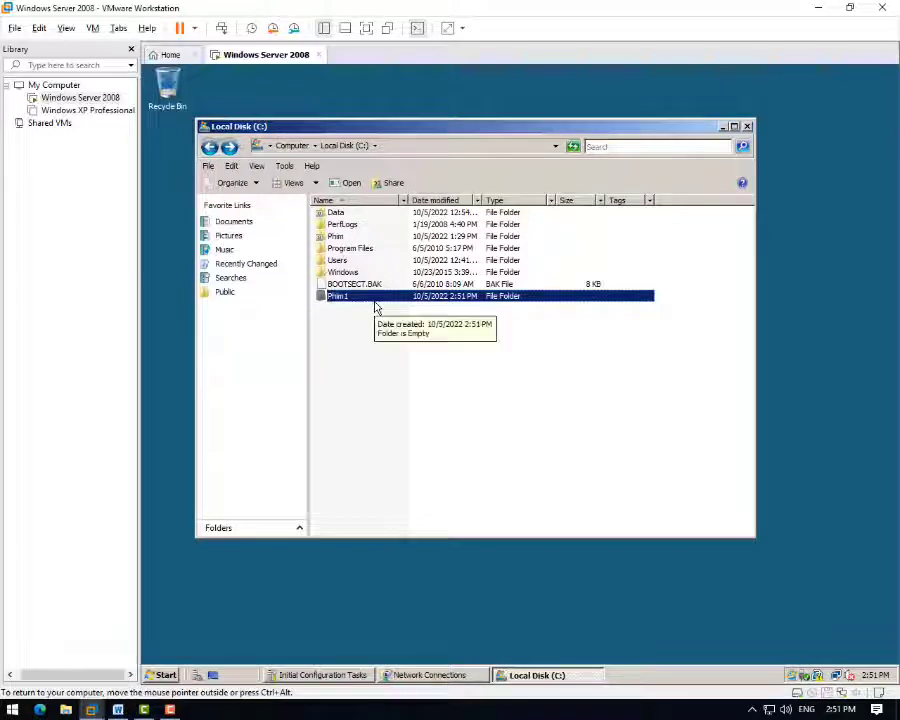
key("ctrl+c")
key("ctrl+v")
key("ctrl+v")
key("ctrl+v")
key("ctrl+v")
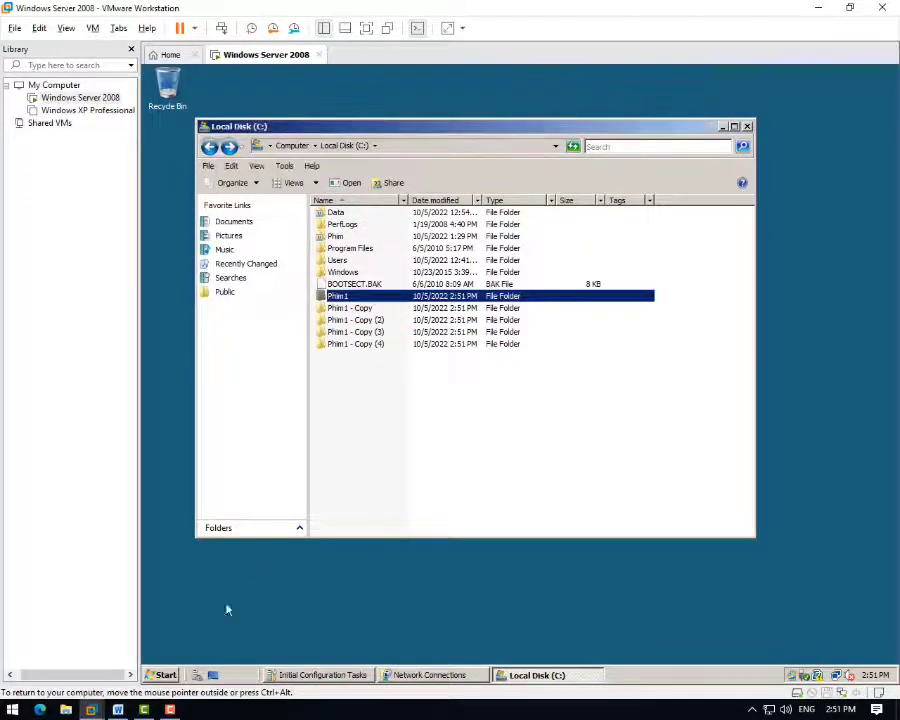
left_click(117, 709)
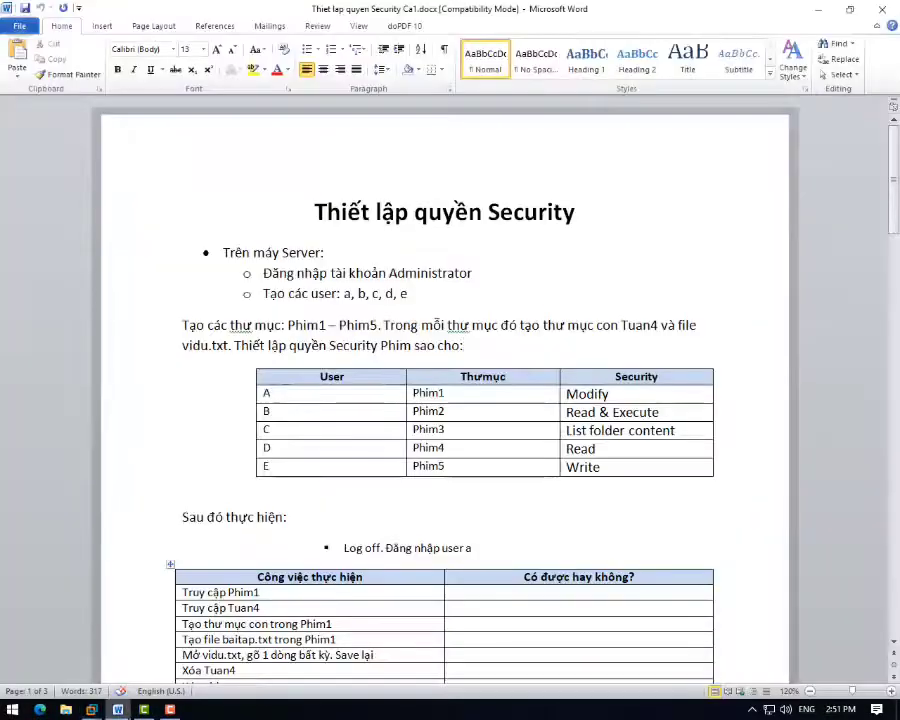
left_click(90, 709)
- Rename the first two copies to Phim2 and Phim3
left_click(345, 308)
right_click(358, 309)
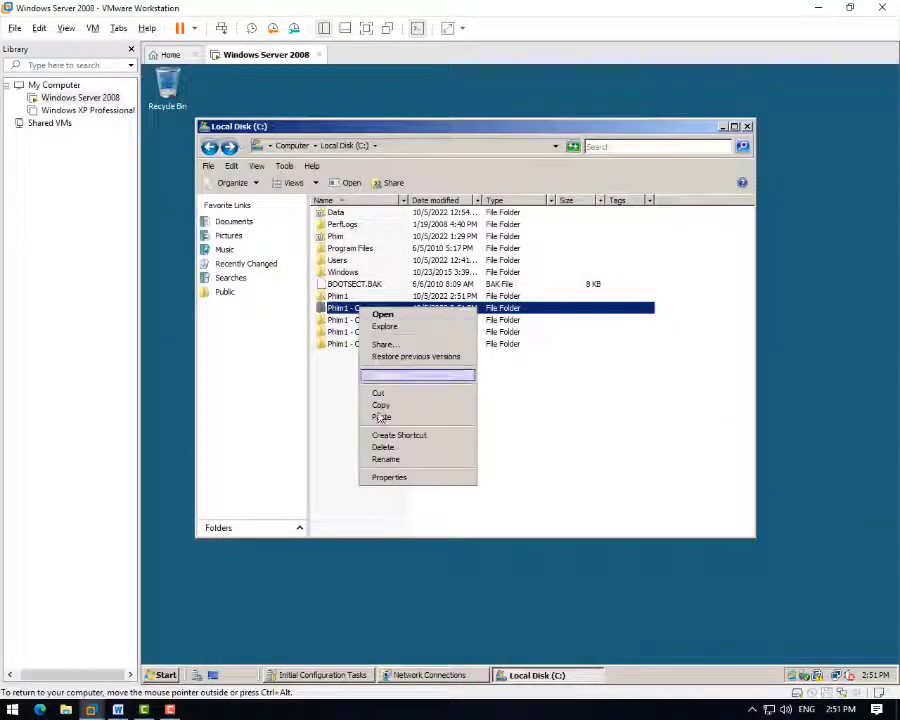
left_click(389, 460)
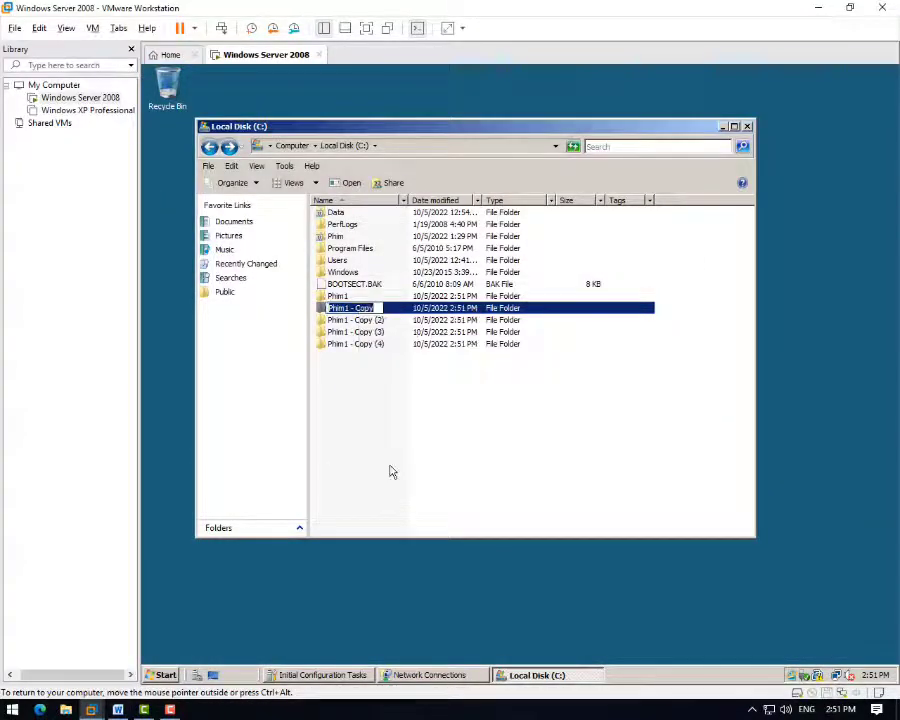
type("PHI")
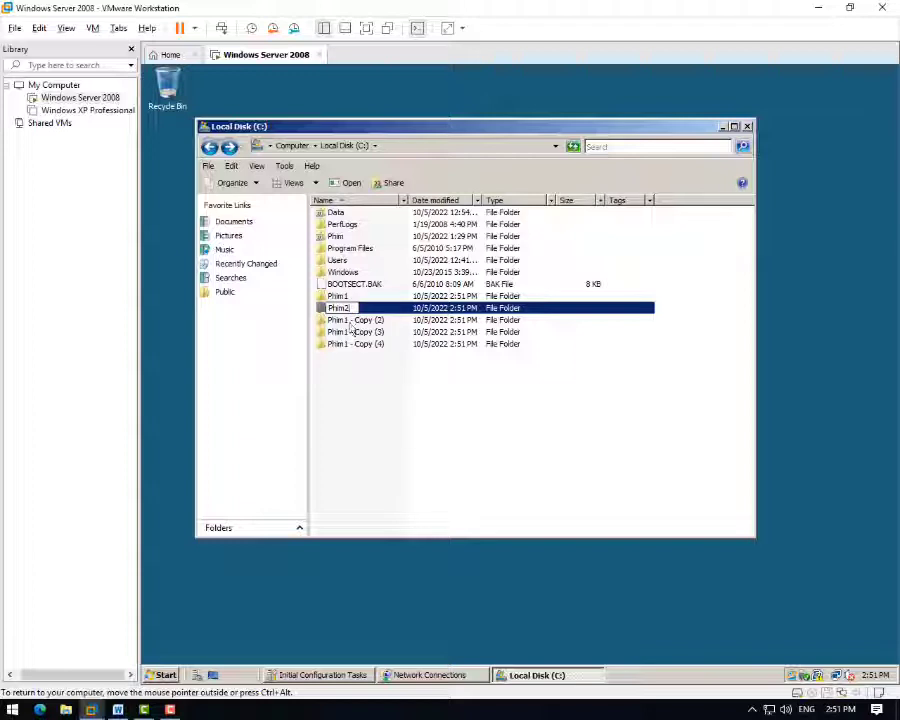
left_click(356, 320)
right_click(356, 320)
left_click(384, 475)
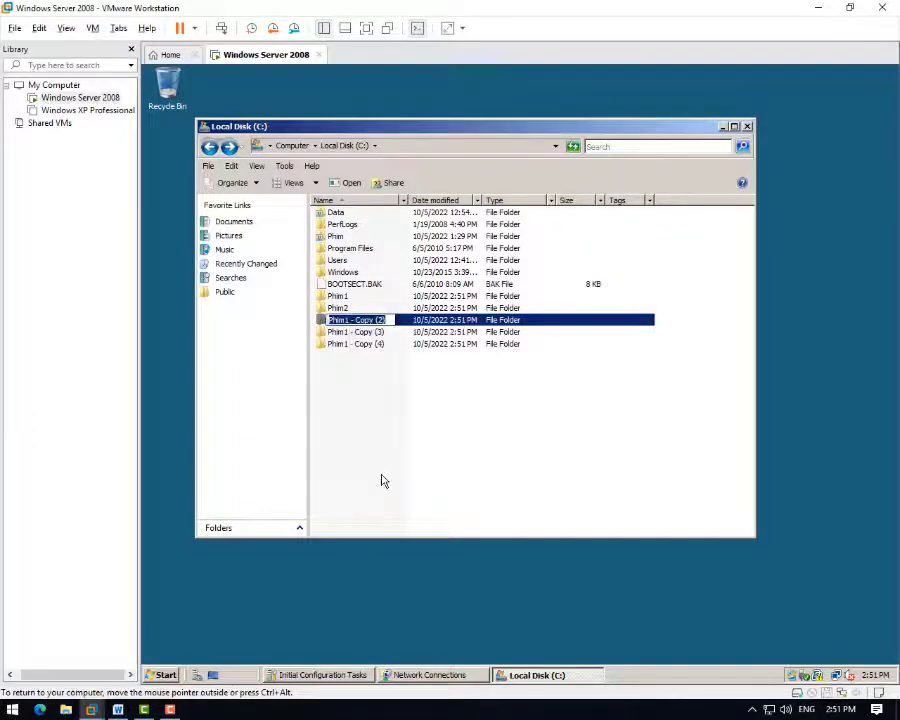
type("Phim3")
key("Return")
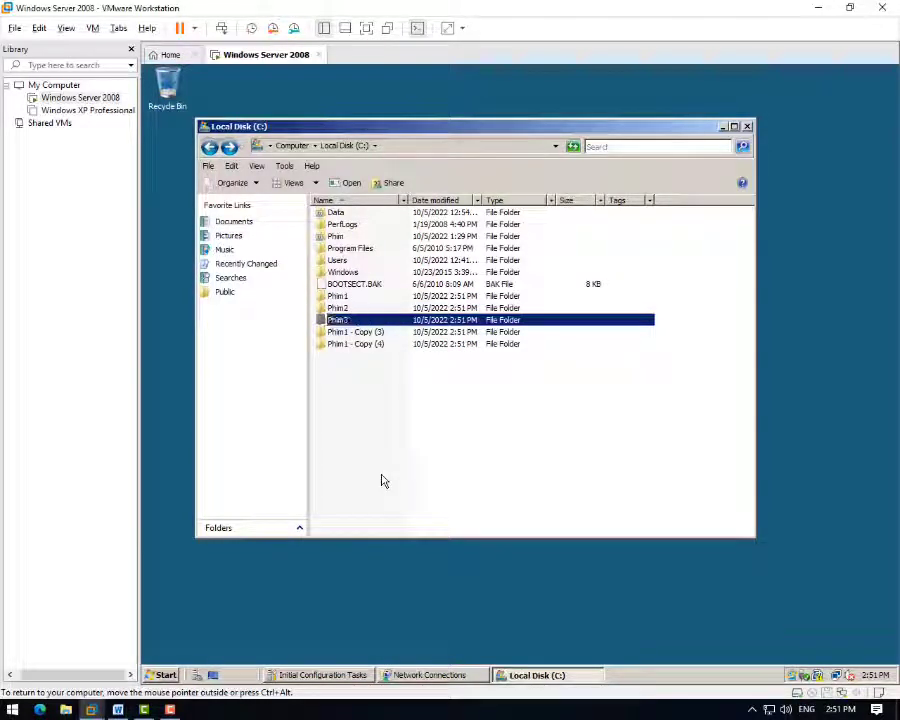
- Rename the remaining copies to Phim4 and Phim5
right_click(374, 333)
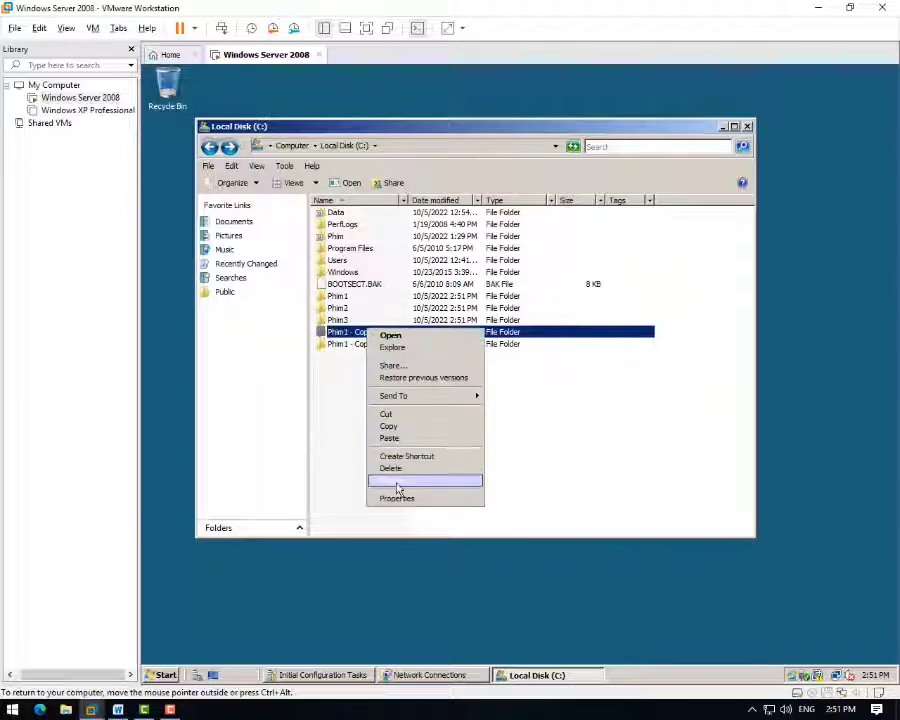
left_click(397, 486)
type("P")
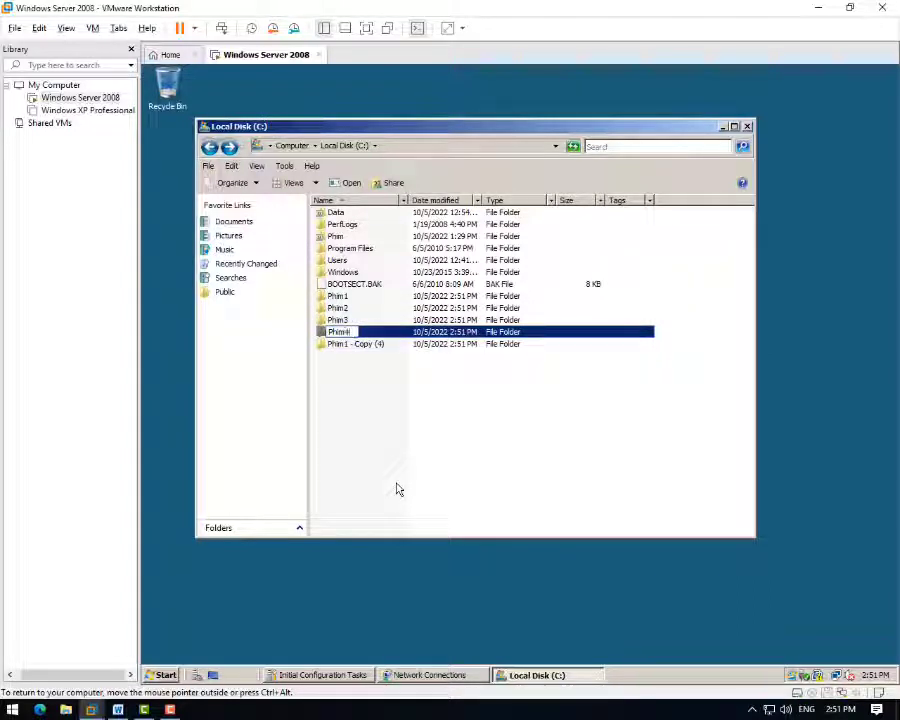
type("him4")
key("Return")
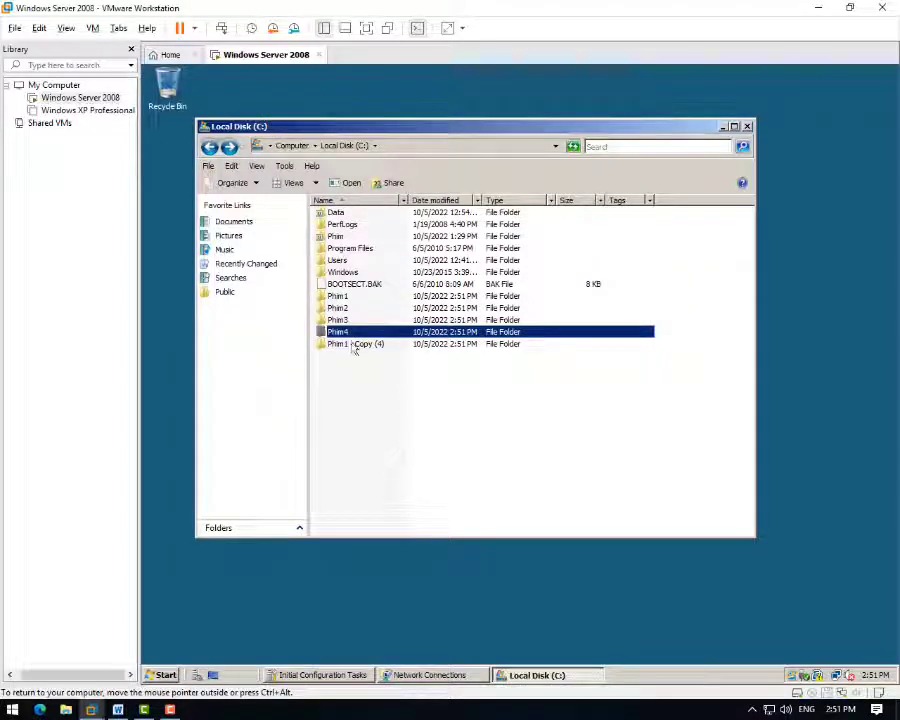
right_click(353, 344)
left_click(370, 494)
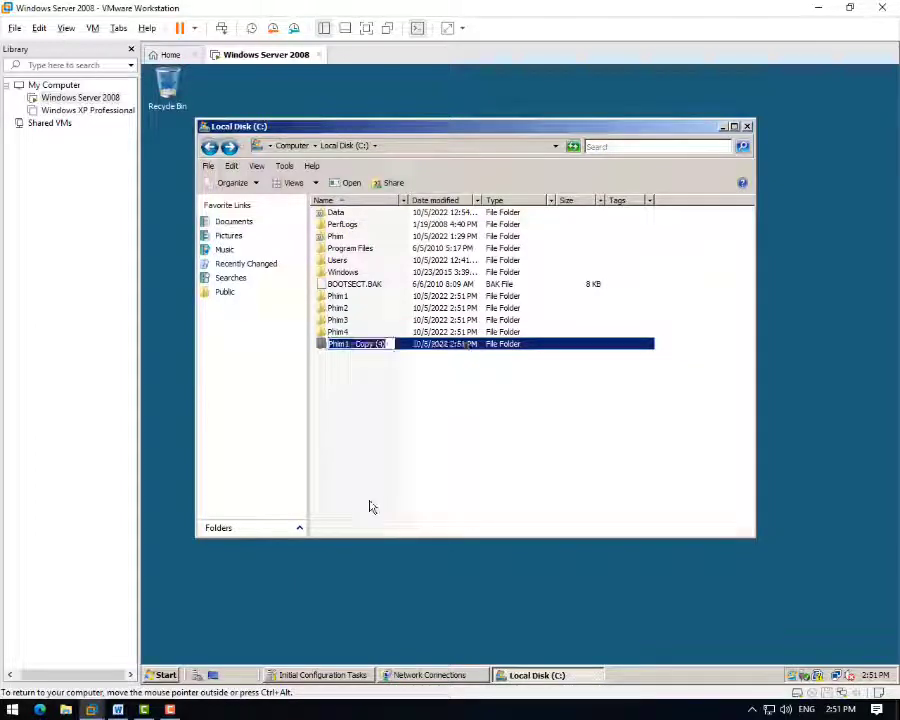
type("Phim5")
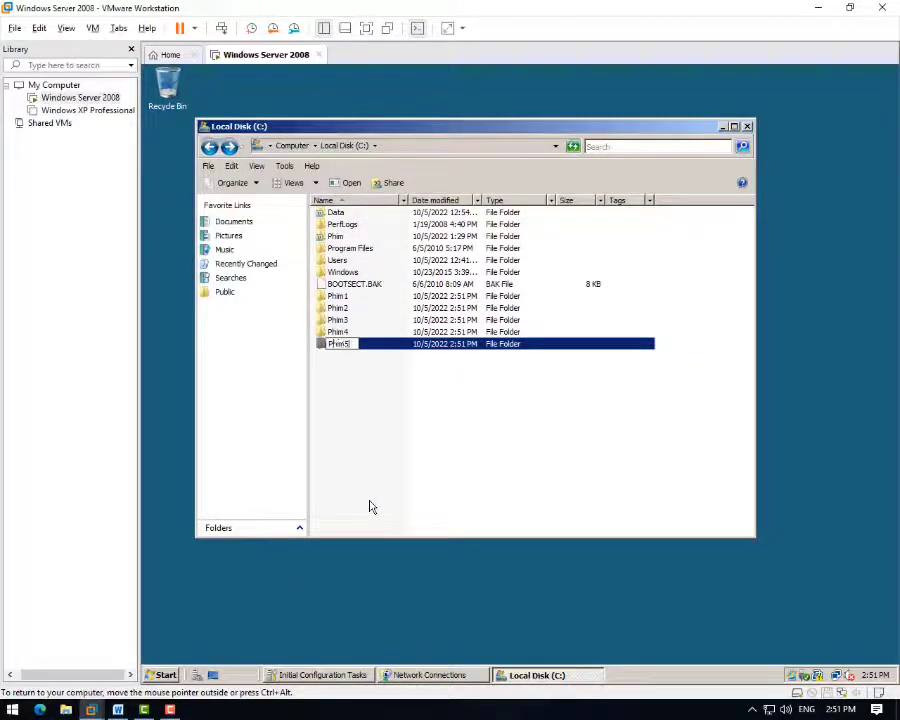
key("Return")
- Create a Tuan4 subfolder inside Phim1 and copy it
double_click(348, 298)
right_click(350, 299)
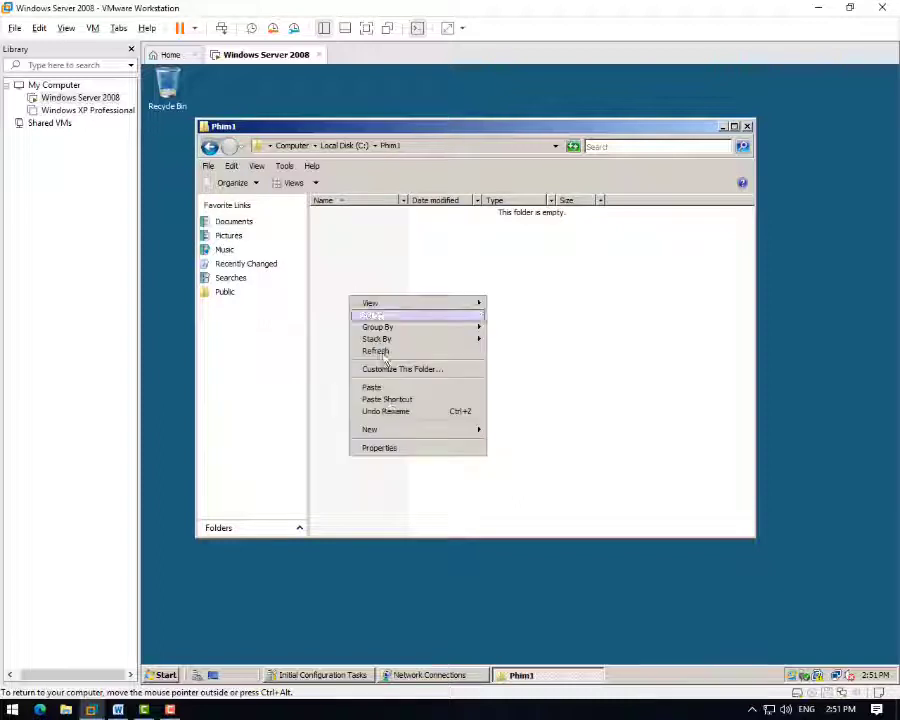
mouse_move(386, 430)
left_click(508, 432)
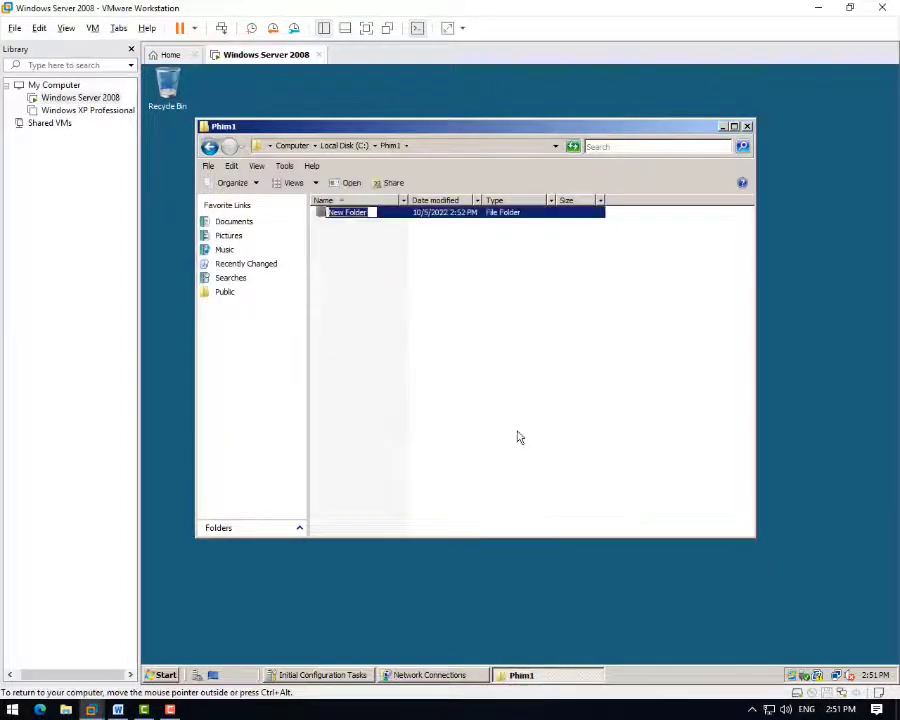
type("TL")
key("Return")
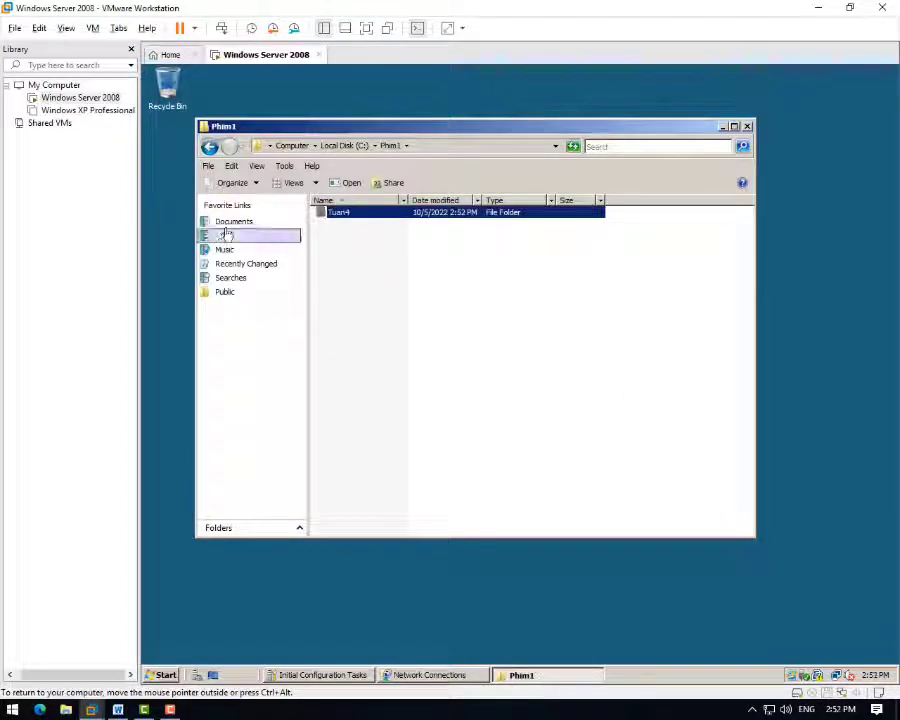
left_click(368, 214)
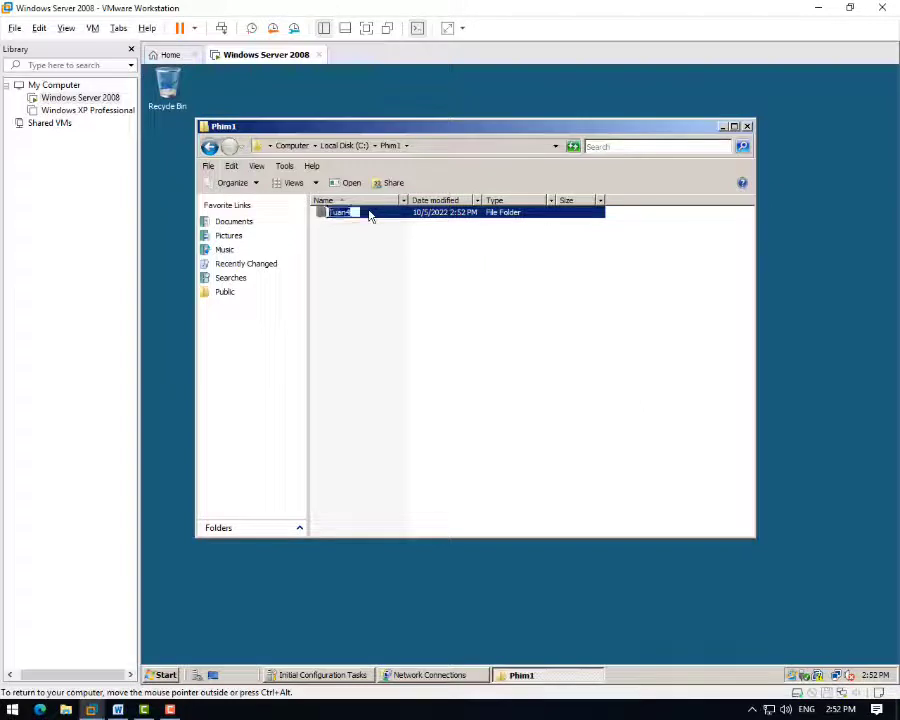
- Paste the Tuan4 folder into Phim2, Phim3, Phim4 and Phim5
left_click(209, 147)
double_click(338, 260)
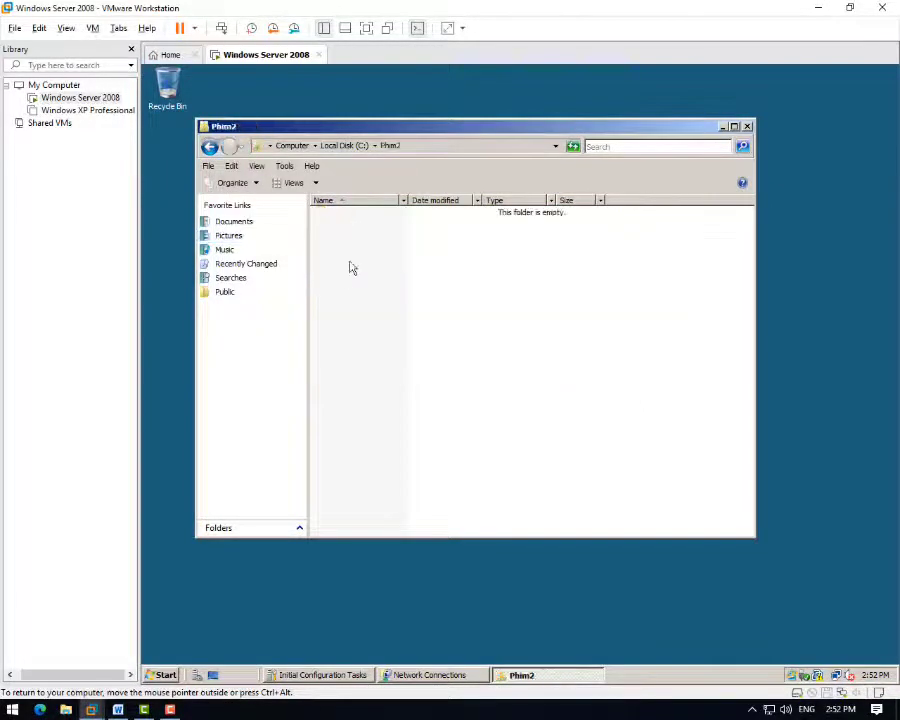
key("ctrl+v")
key("BackSpace")
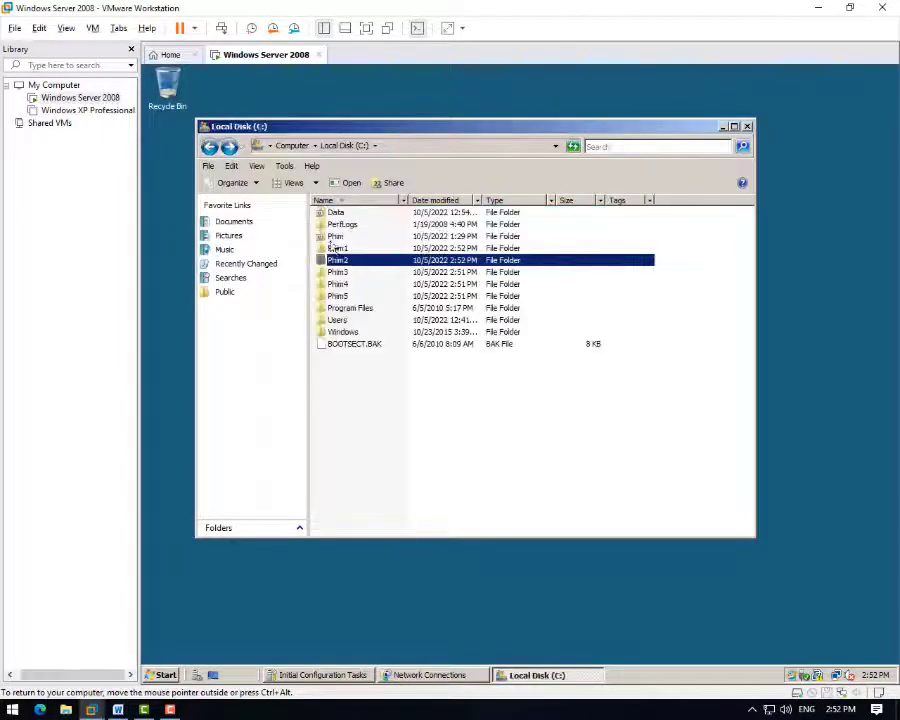
double_click(340, 271)
key("ctrl+v")
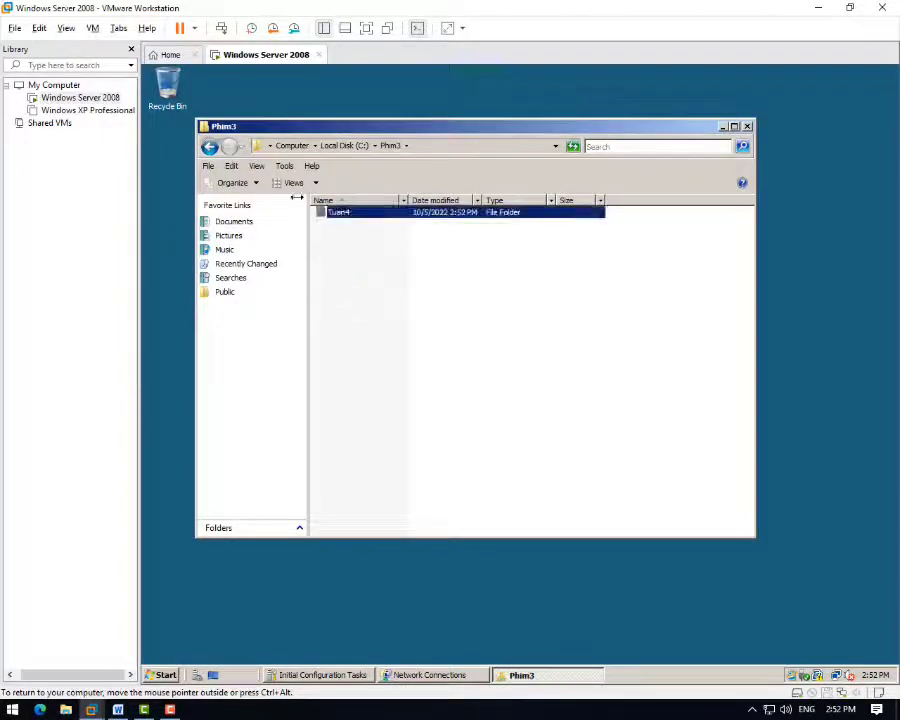
key("BackSpace")
left_click(352, 284)
double_click(352, 284)
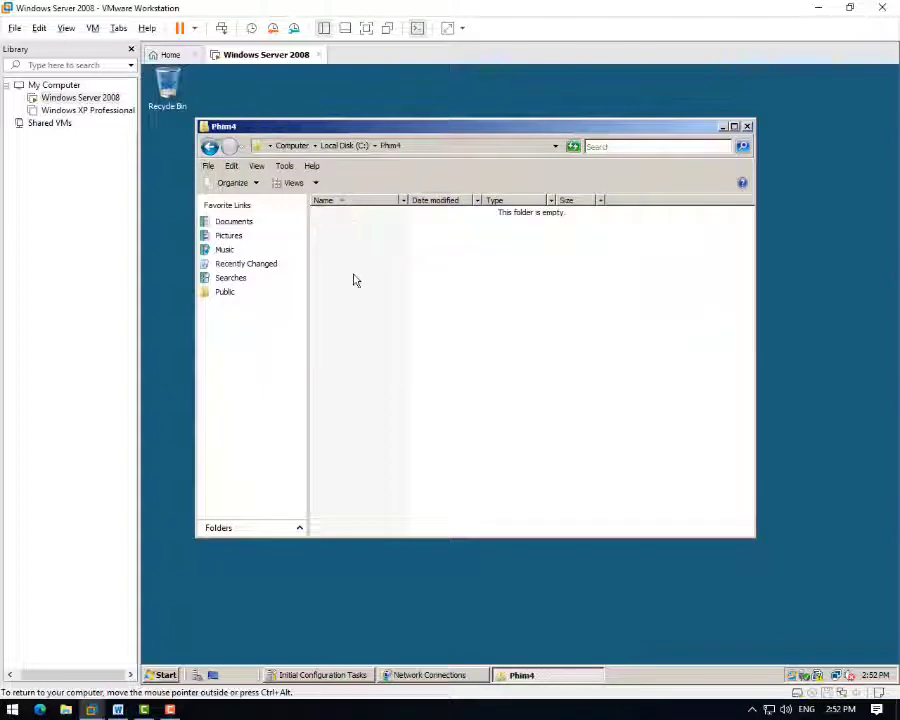
key("ctrl+v")
key("BackSpace")
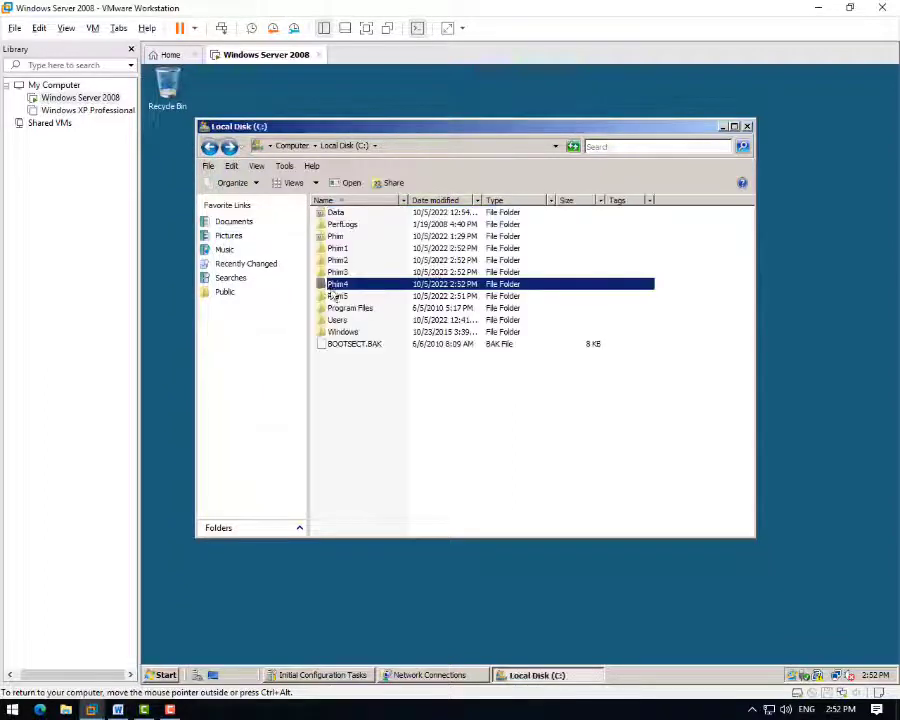
double_click(343, 297)
key("ctrl+v")
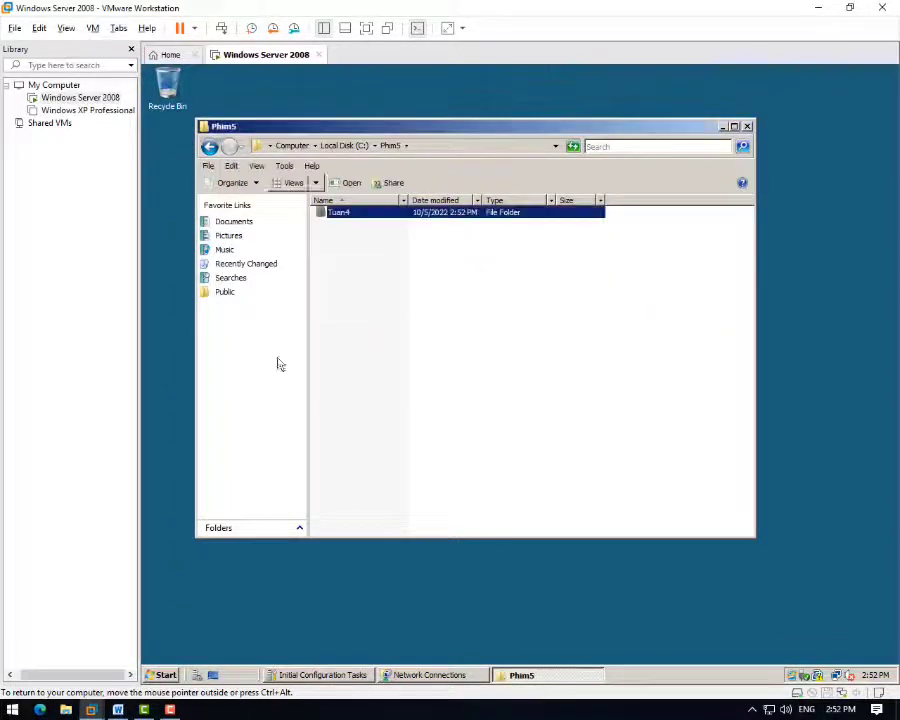
- Check the Word checklist, then return to the server VM
key("alt+Tab")
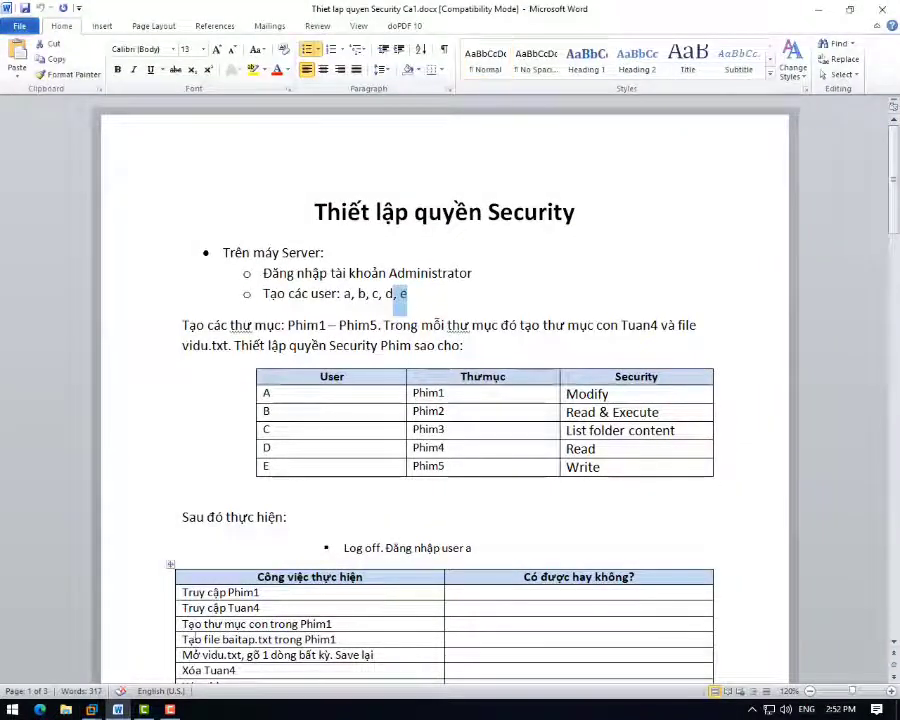
mouse_move(90, 708)
left_click(268, 615)
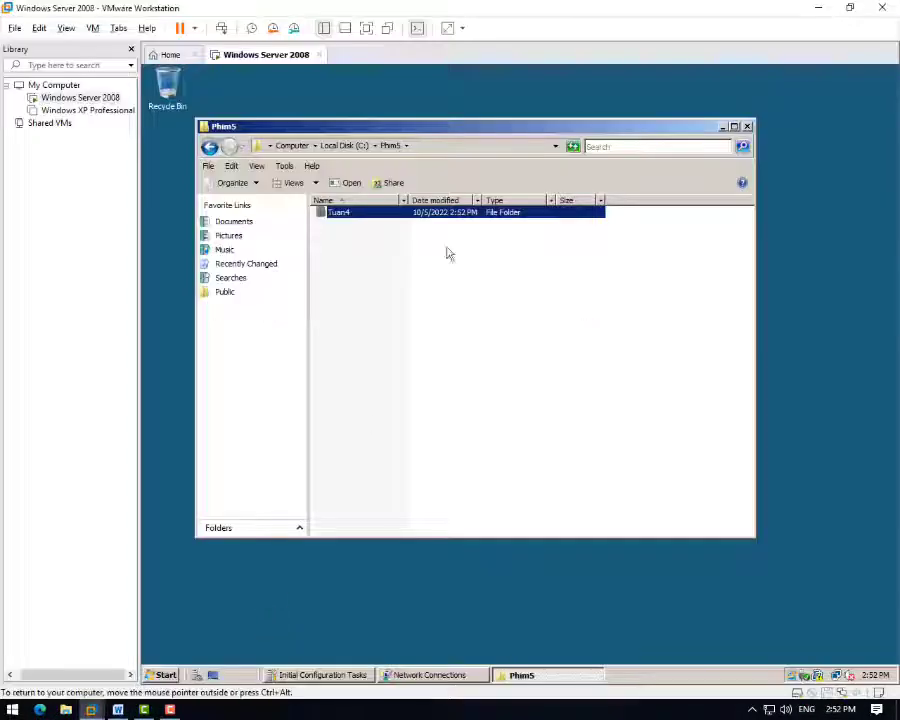
left_click(420, 675)
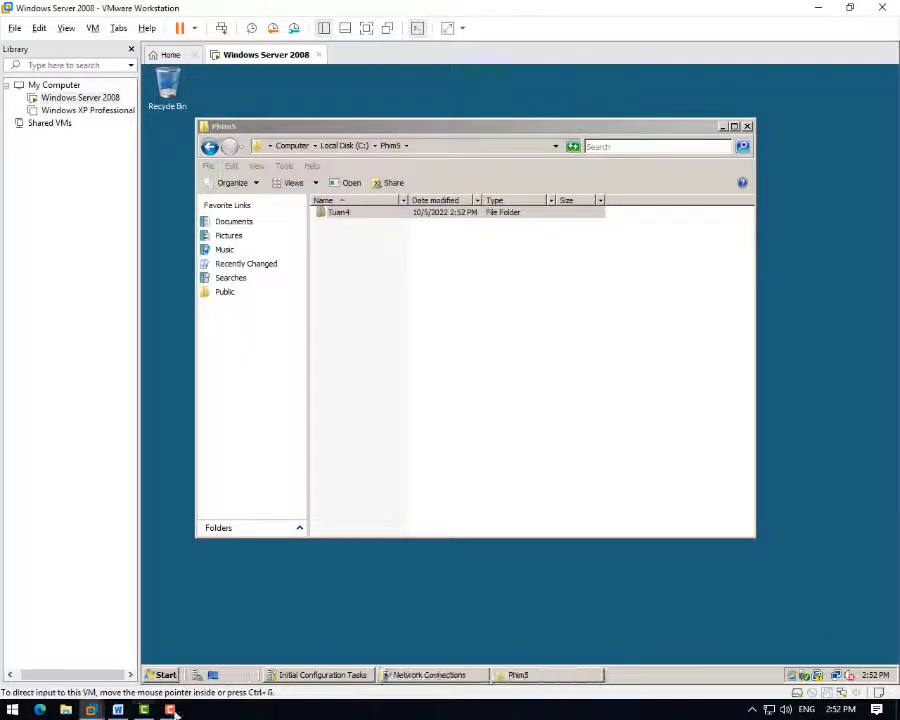
- Open the Users list under Local Users and Groups in Server Manager
left_click(160, 674)
left_click(240, 330)
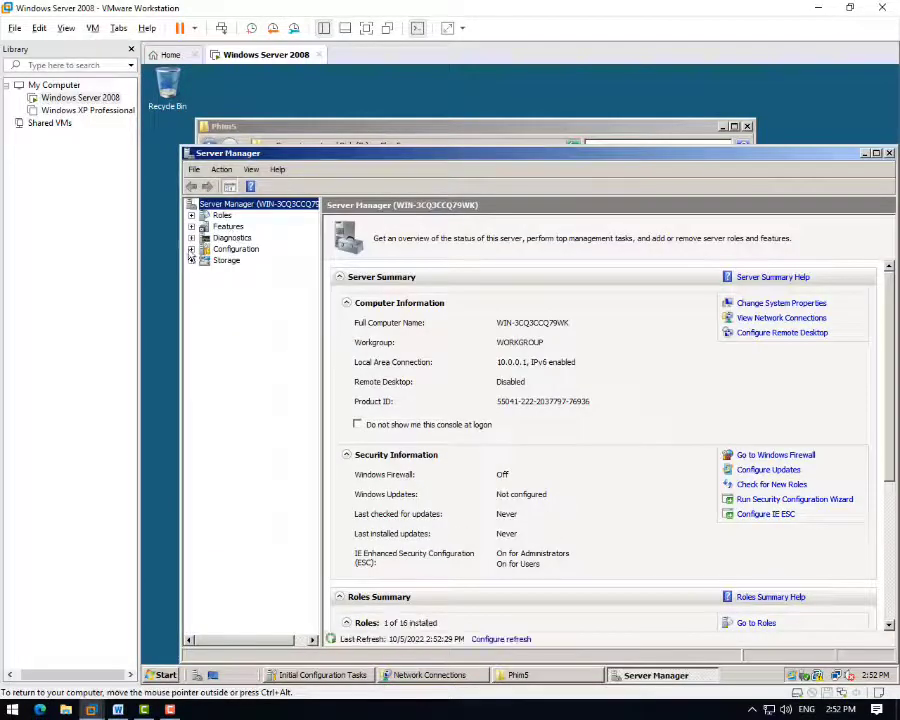
left_click(191, 249)
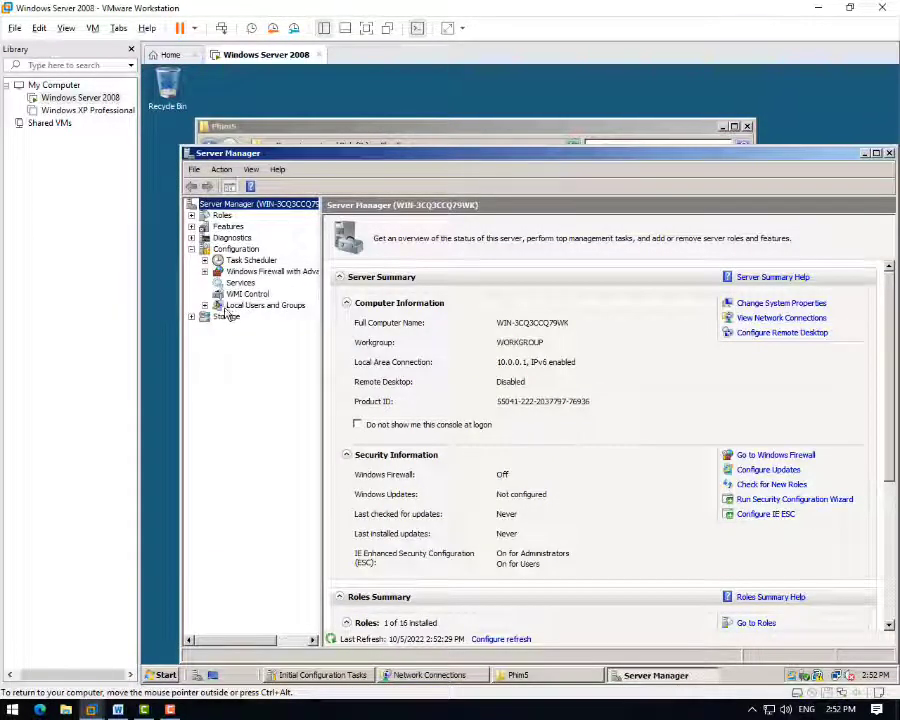
left_click(290, 305)
left_click(350, 234)
double_click(350, 235)
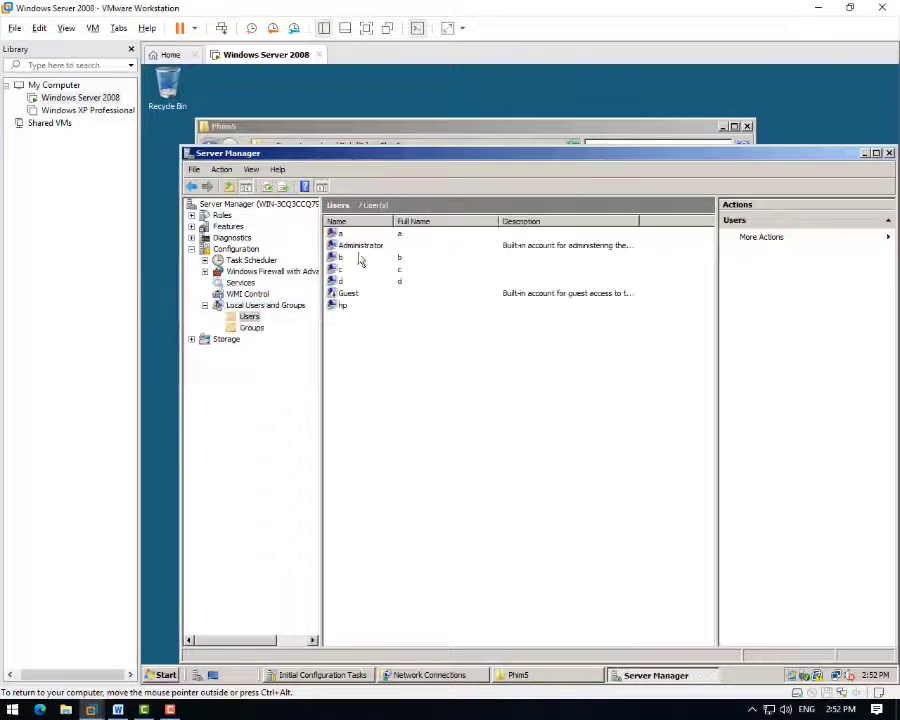
- Create local user e with a password, not forcing a change at next logon
right_click(361, 362)
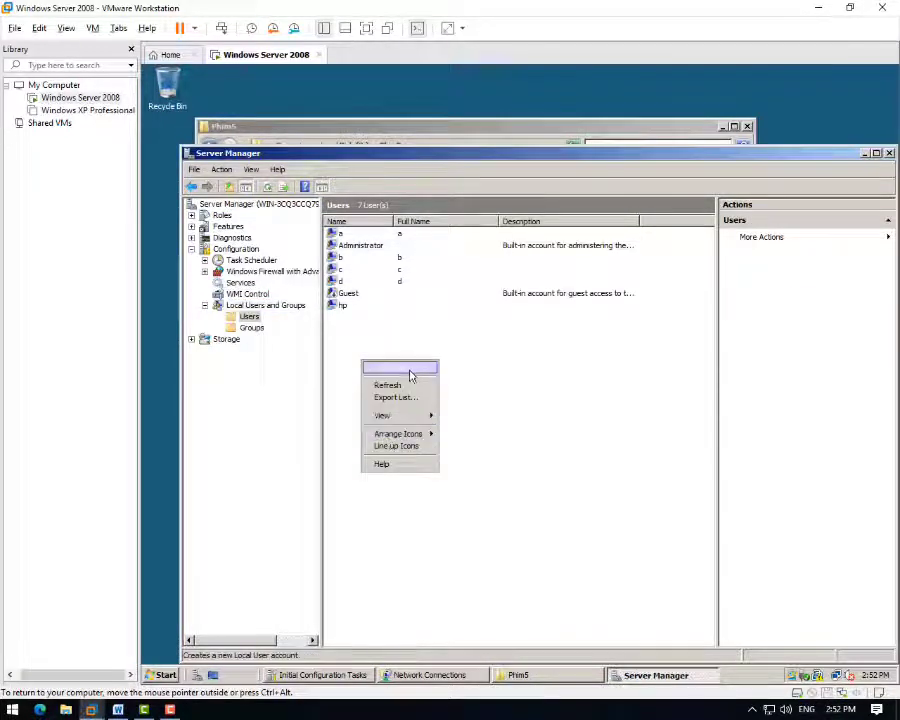
left_click(404, 368)
type("e")
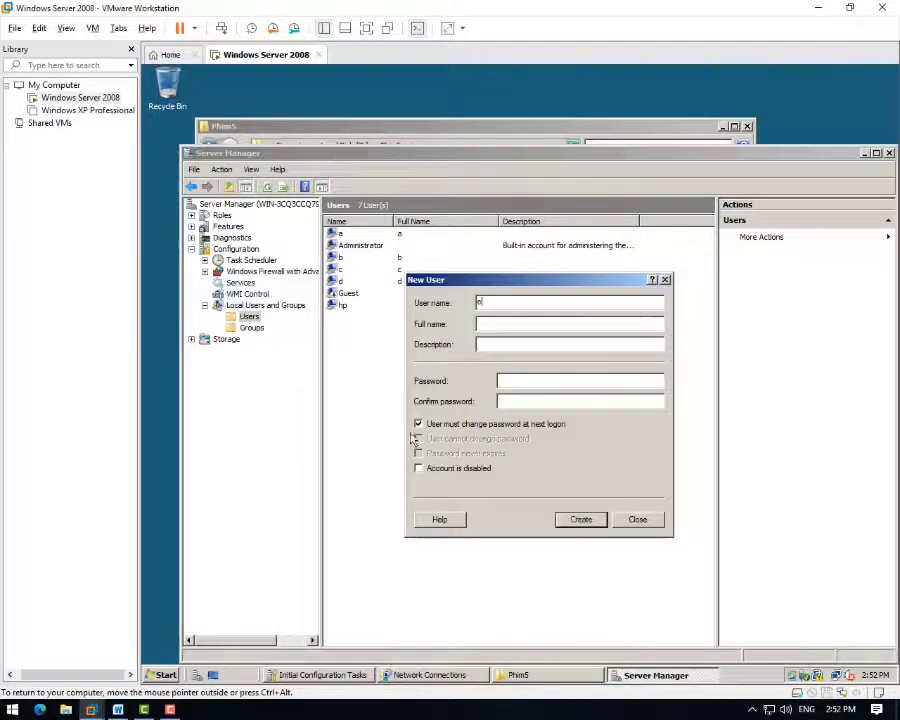
left_click(418, 424)
type("p")
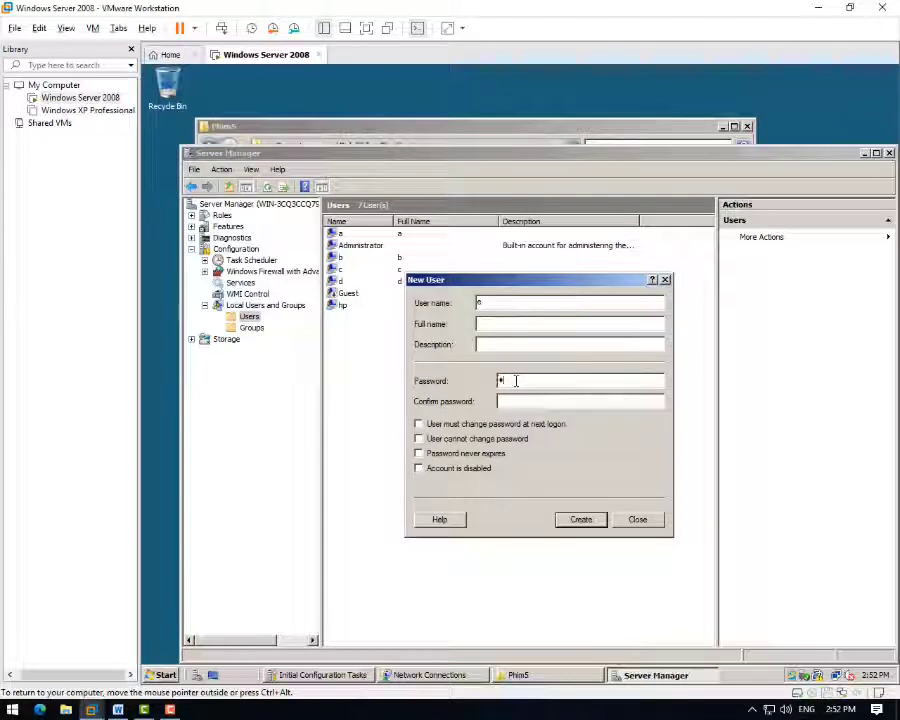
type("s")
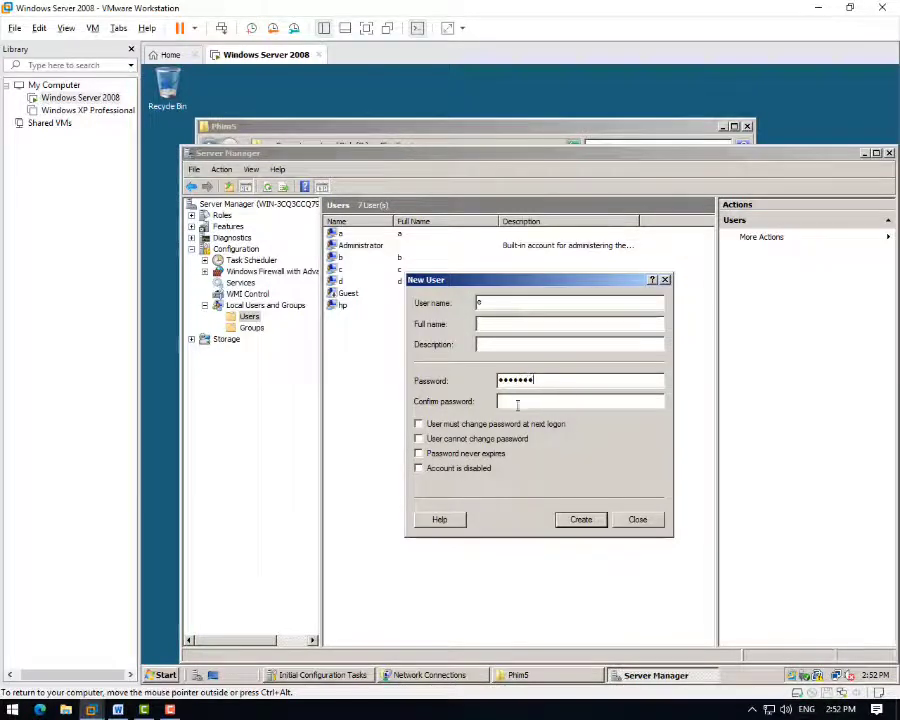
left_click(517, 404)
type("pass123")
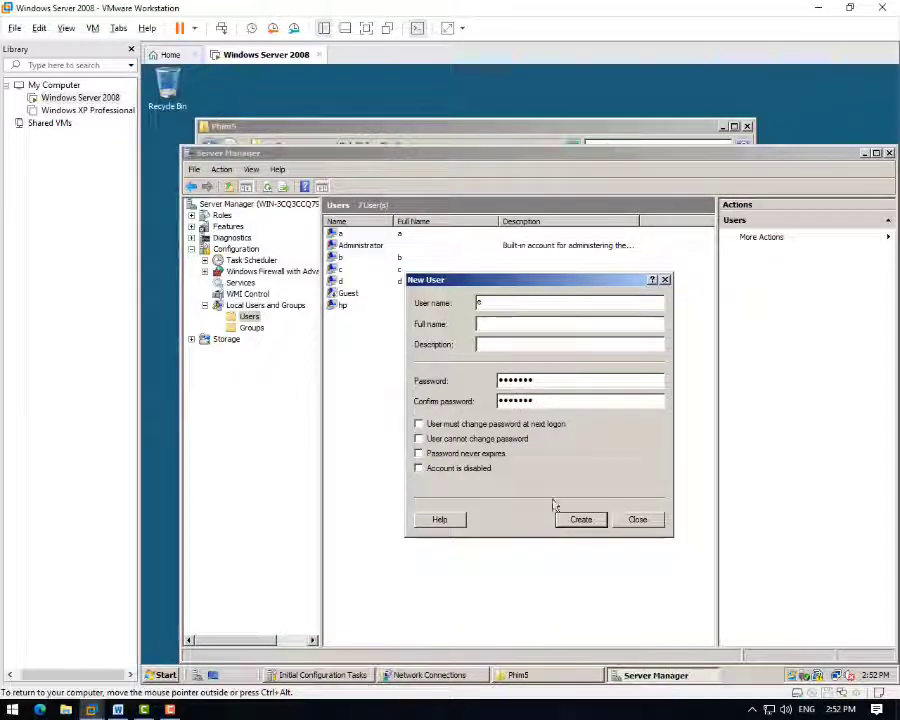
left_click(579, 518)
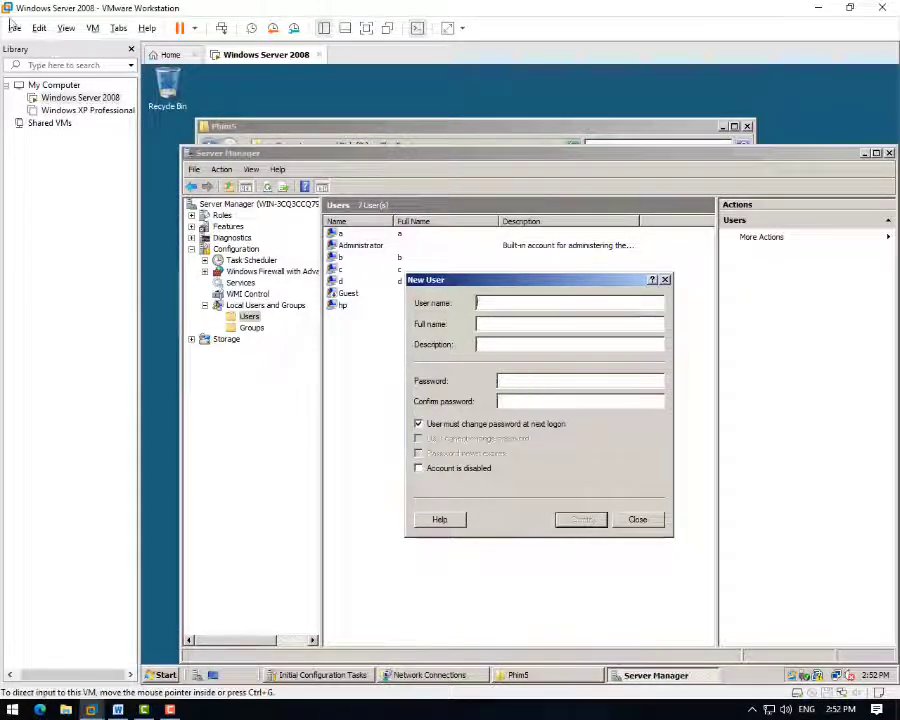
left_click(652, 519)
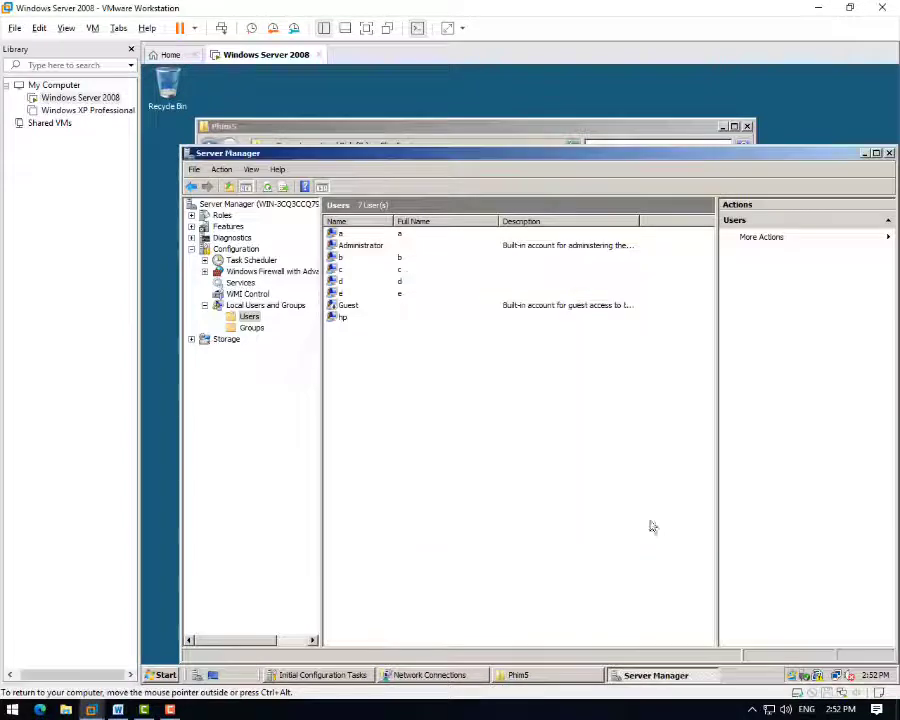
- Close Server Manager and go back to C:, selecting the Phim1 folder
left_click(888, 153)
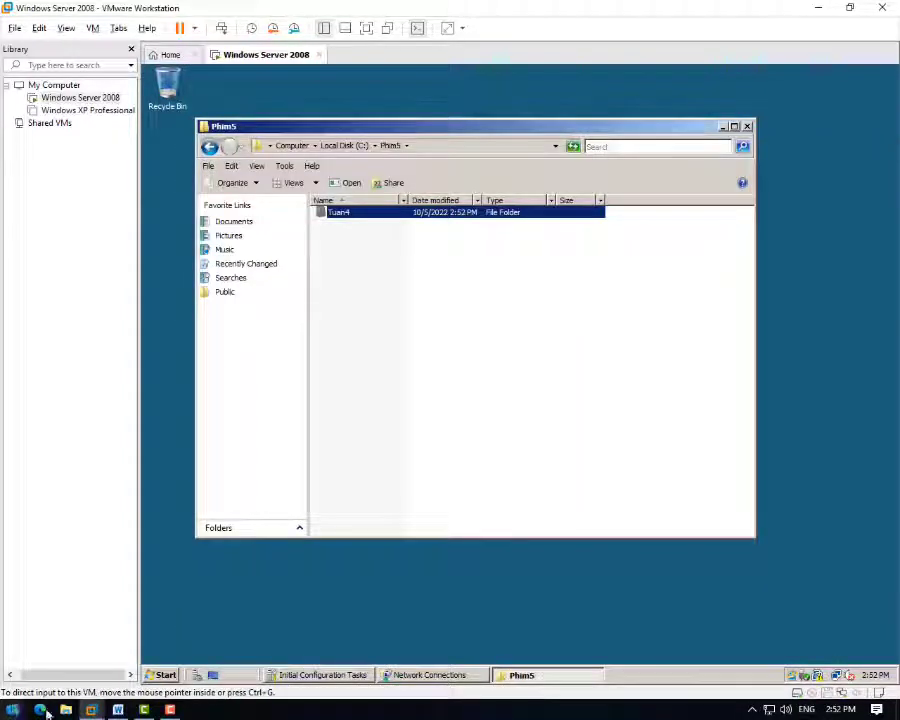
left_click(210, 147)
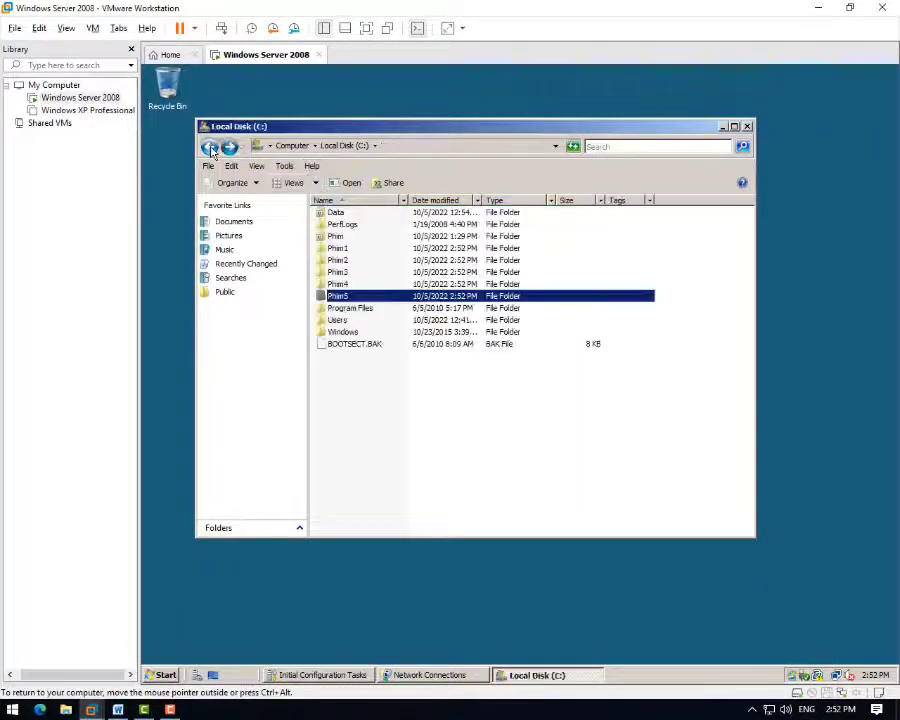
left_click(347, 250)
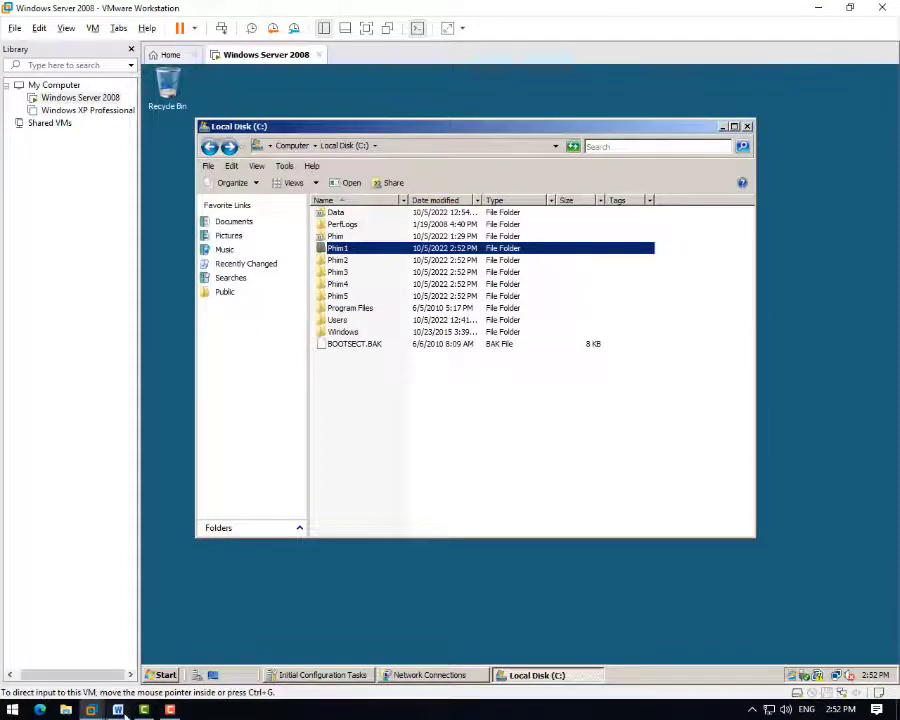
left_click(118, 709)
- Read the Word checklist's per-user Phim folder permissions table, then return to the server VM
scroll(309, 341, "down", 1)
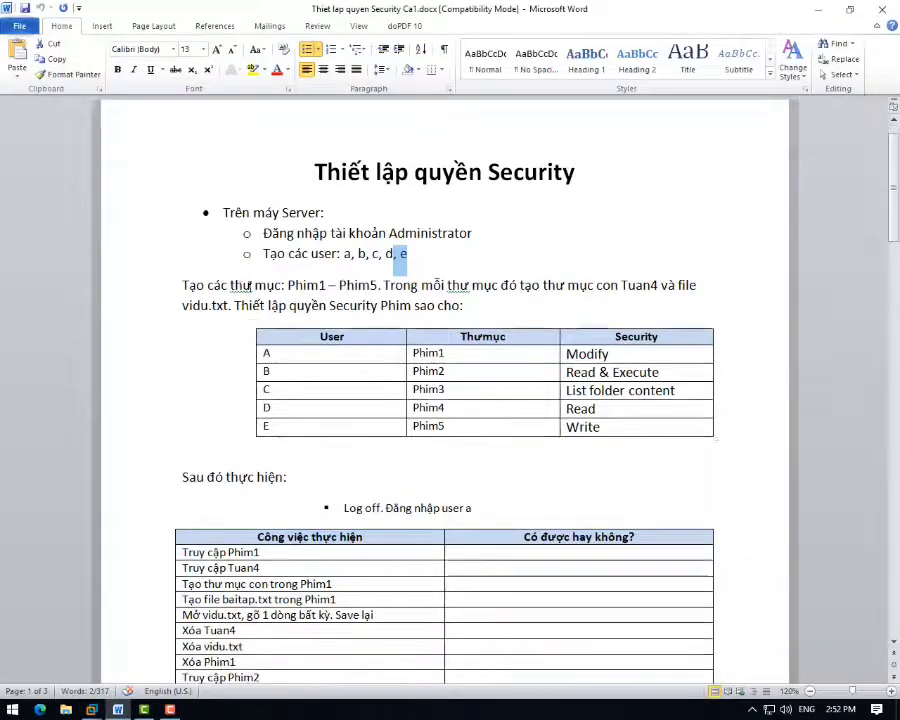
left_click_drag(290, 305, 436, 305)
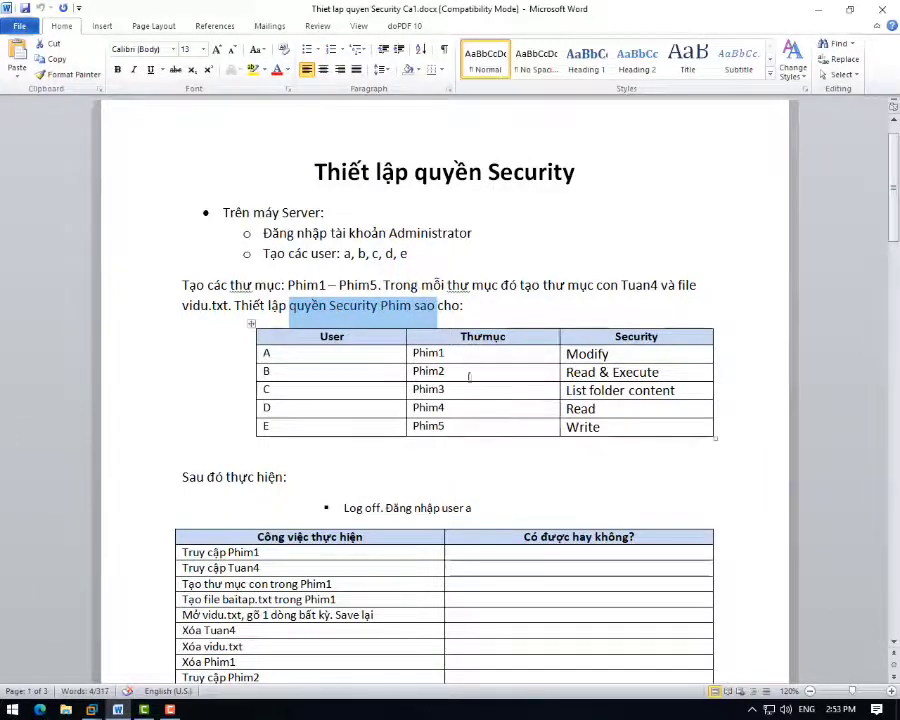
scroll(490, 460, "down", 1)
scroll(510, 548, "up", 2)
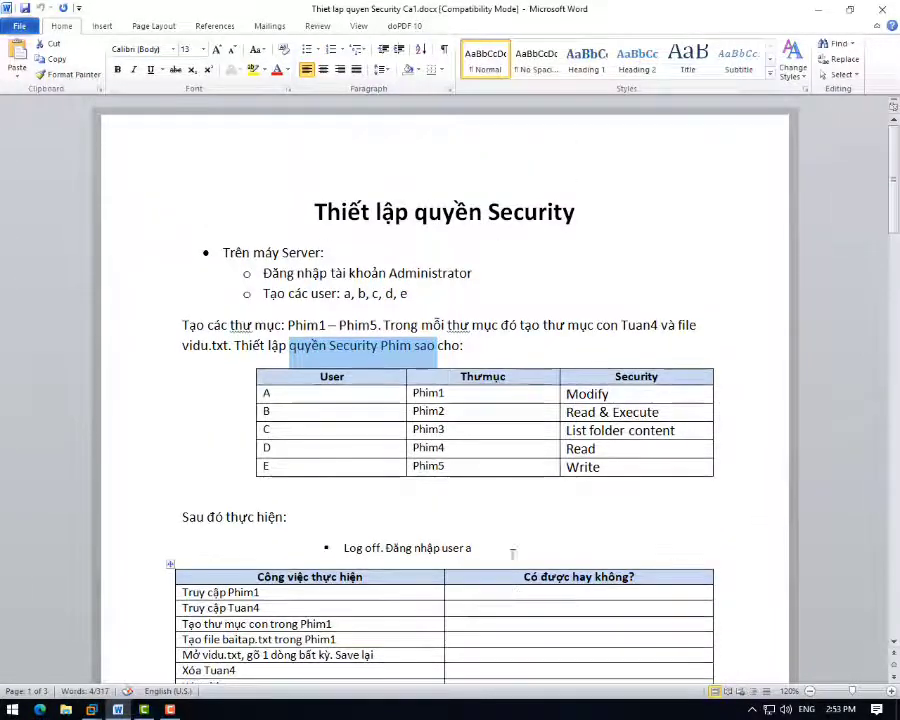
scroll(512, 553, "down", 1)
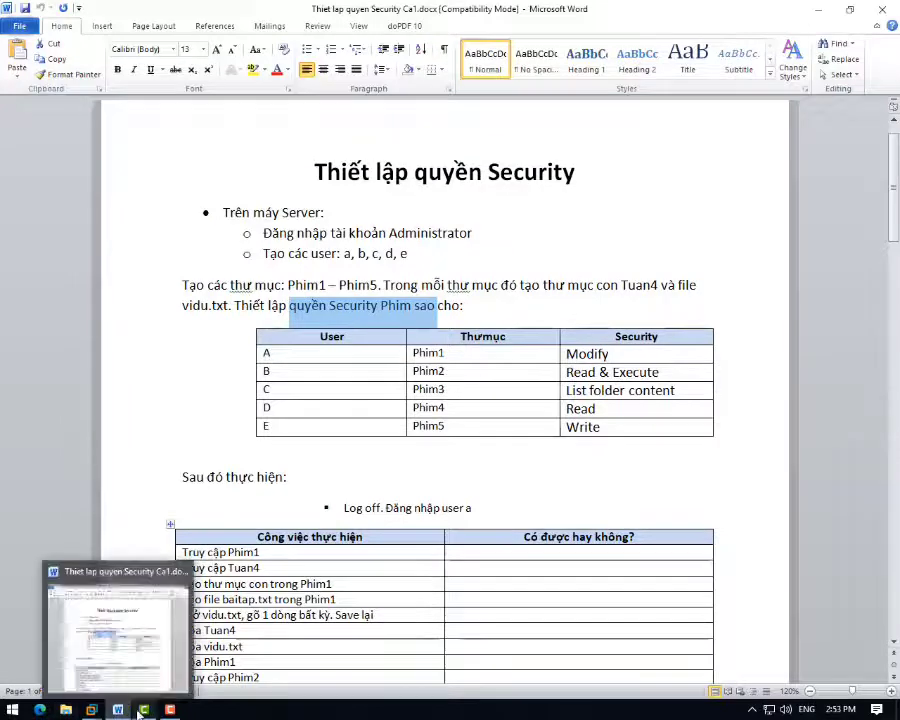
mouse_move(140, 711)
mouse_move(91, 710)
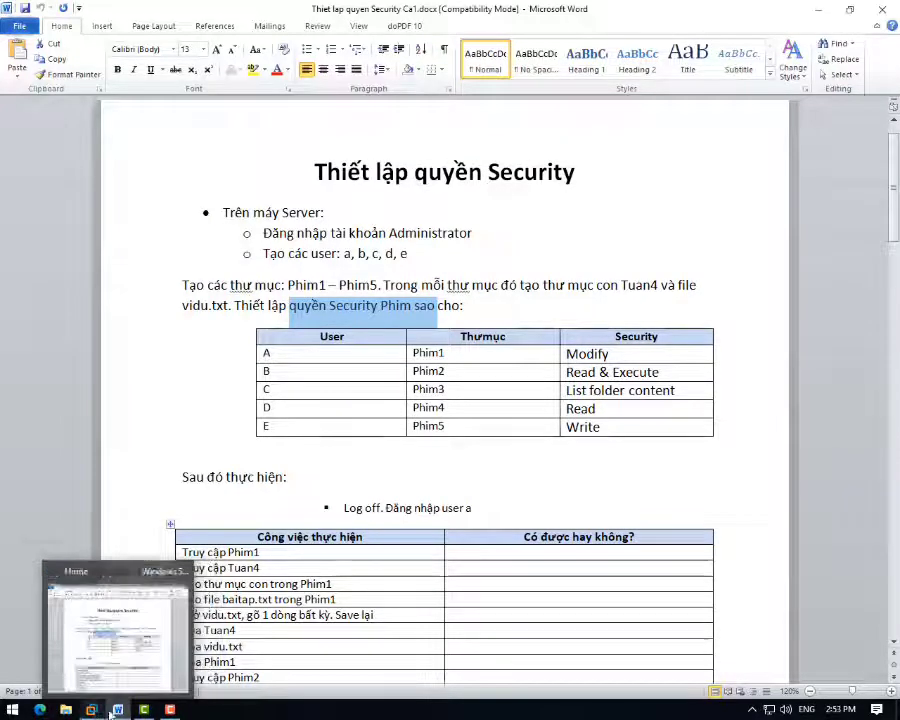
left_click(196, 620)
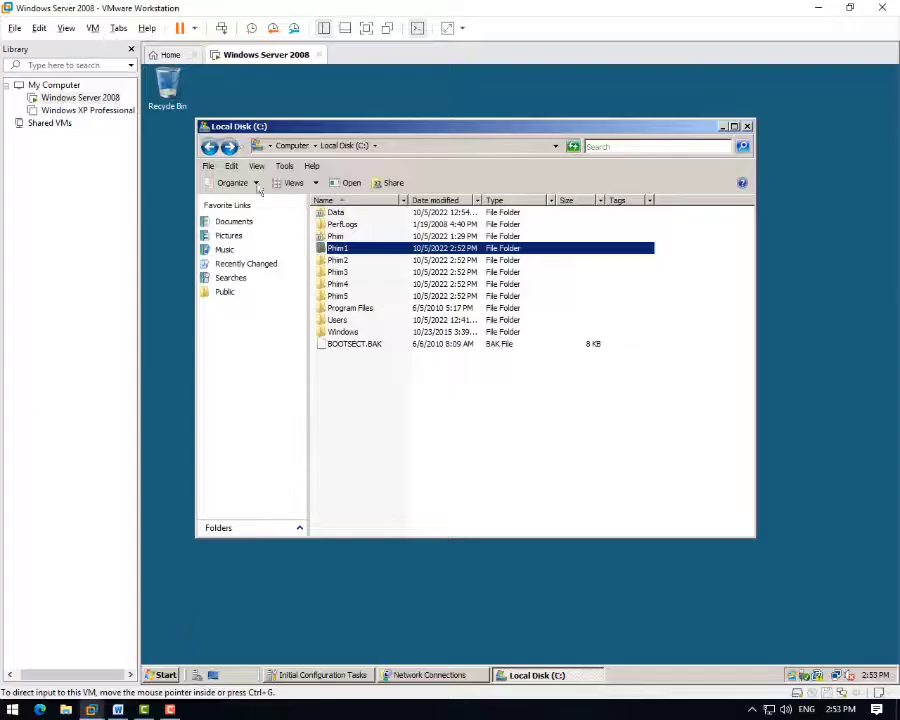
right_click(362, 249)
- Open Phim1's properties and review its Sharing settings and Security entries
left_click(400, 416)
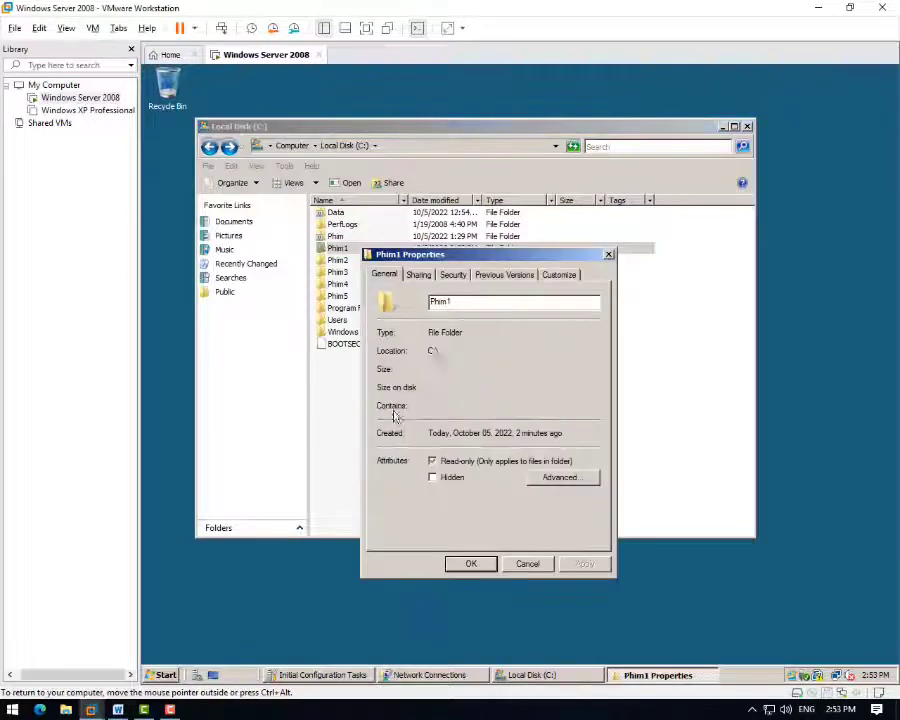
left_click(457, 282)
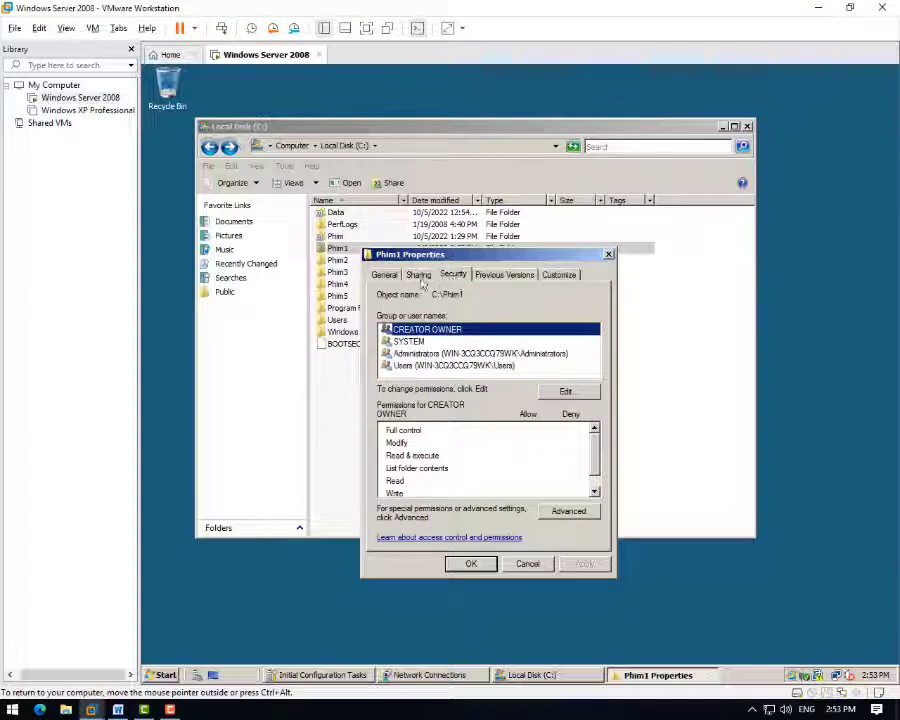
left_click(421, 279)
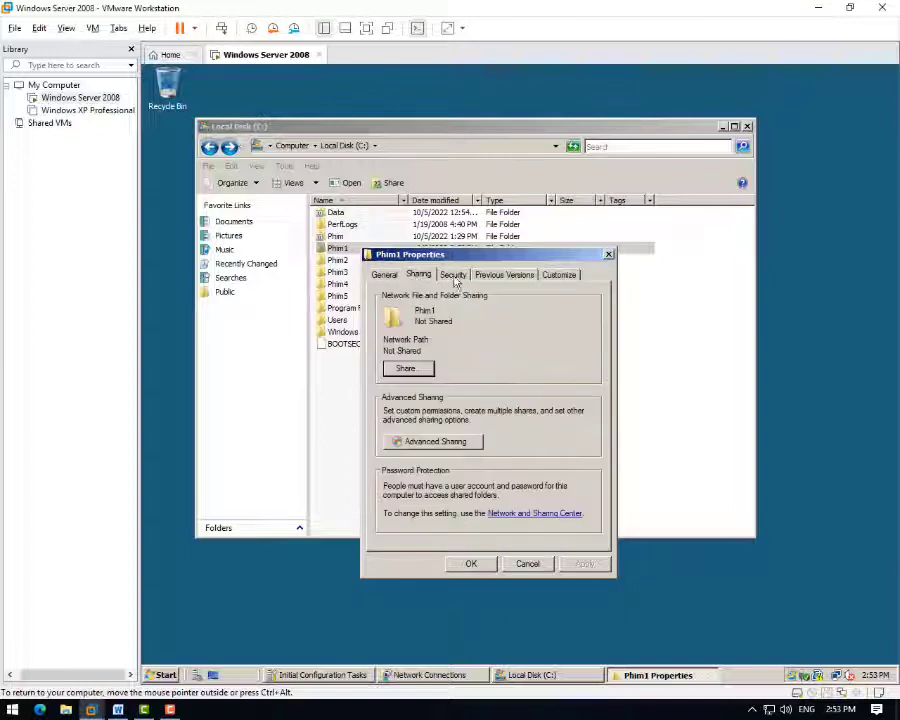
left_click(436, 440)
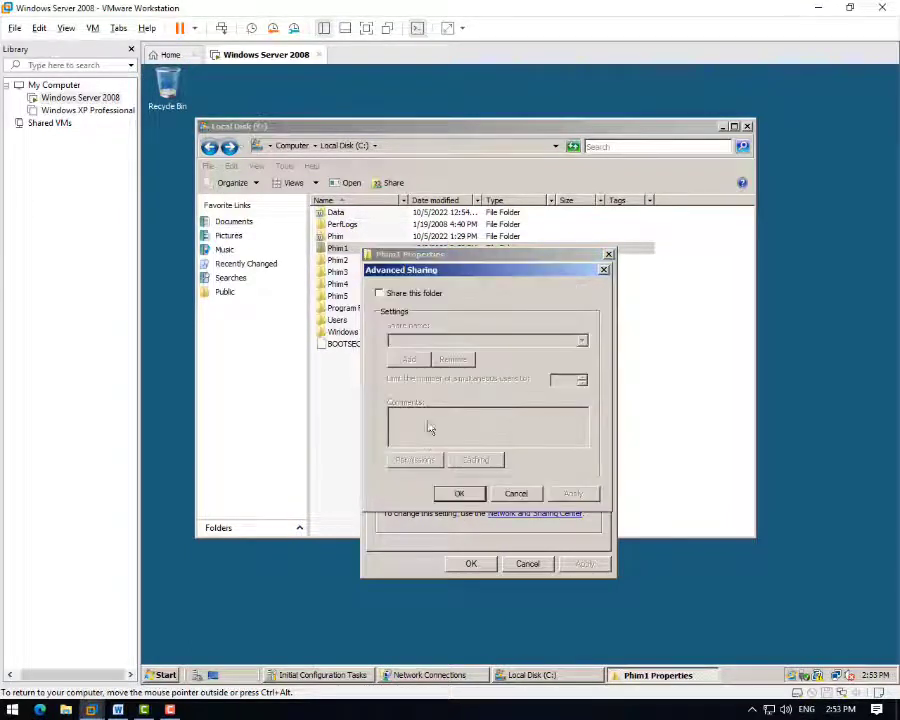
left_click(603, 270)
left_click(453, 278)
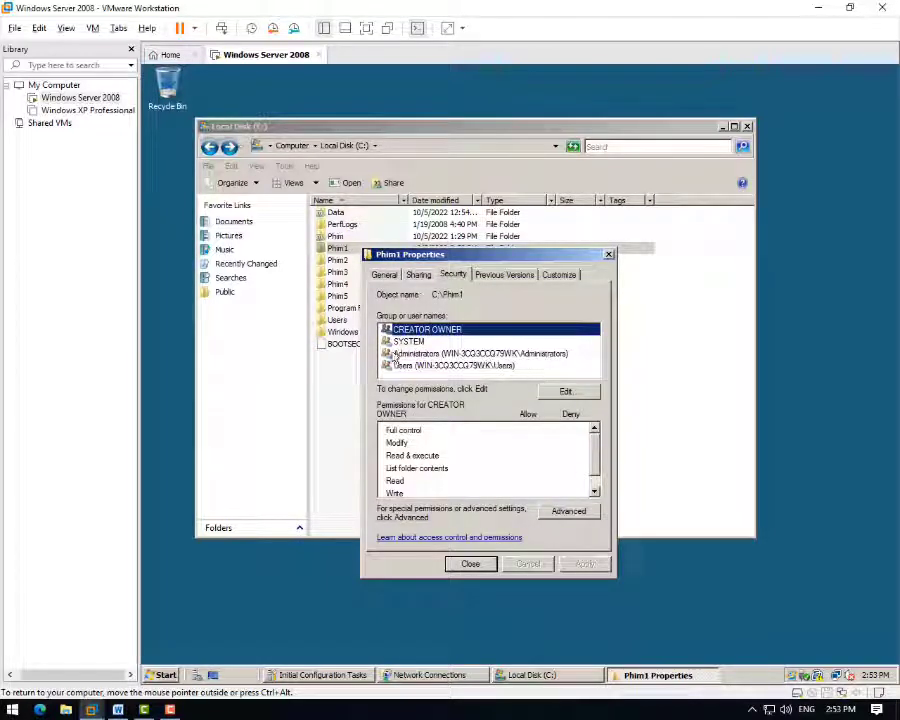
key("Down")
key("Down")
key("Down")
key("Up")
key("Up")
key("Up")
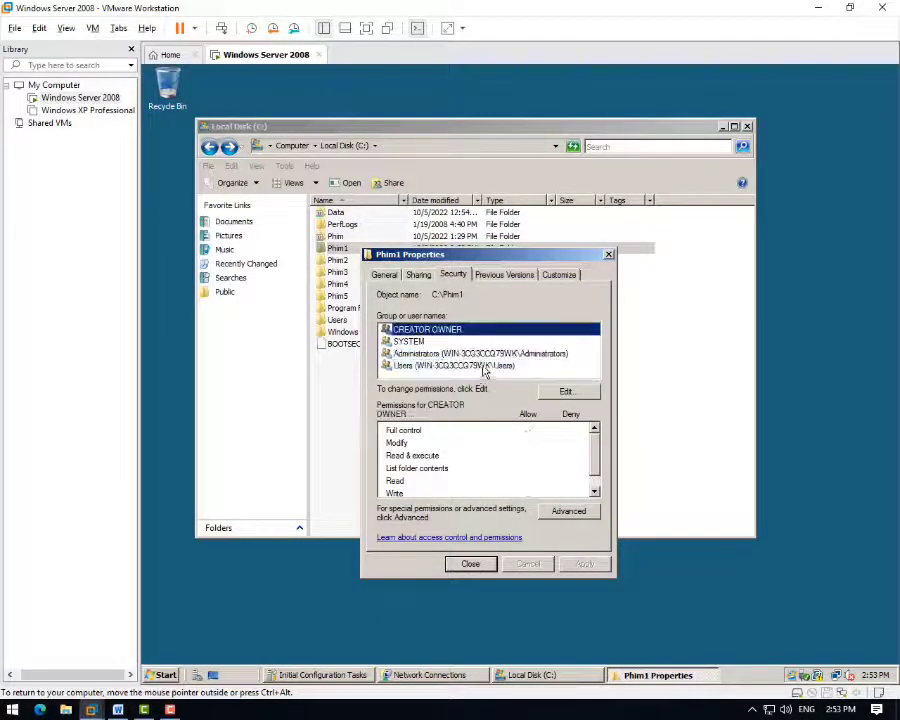
- Add the Administrator account to Phim1's permissions and apply it
left_click(566, 392)
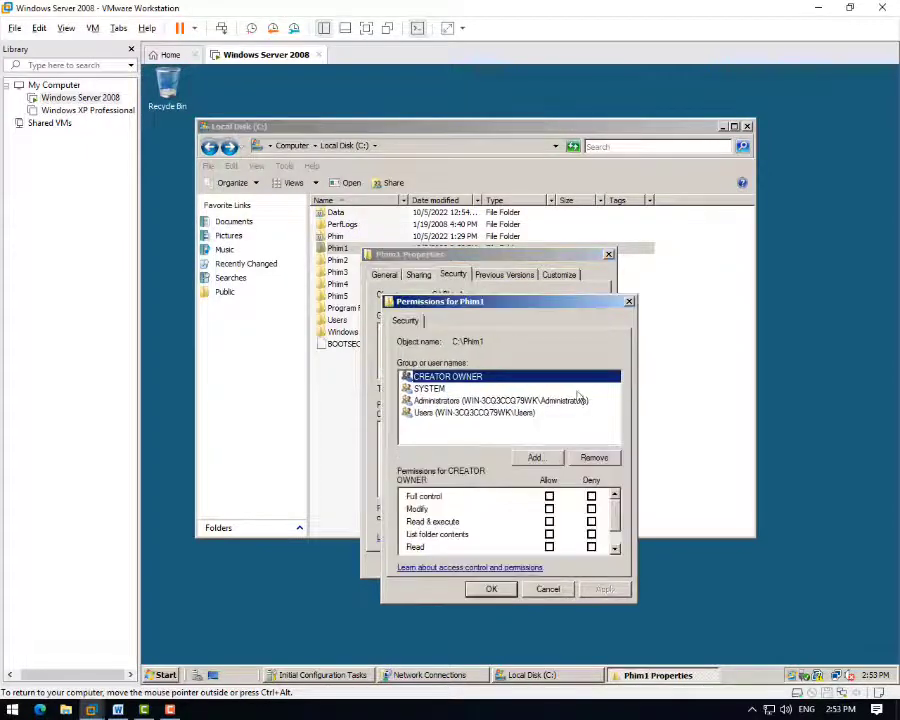
left_click(537, 460)
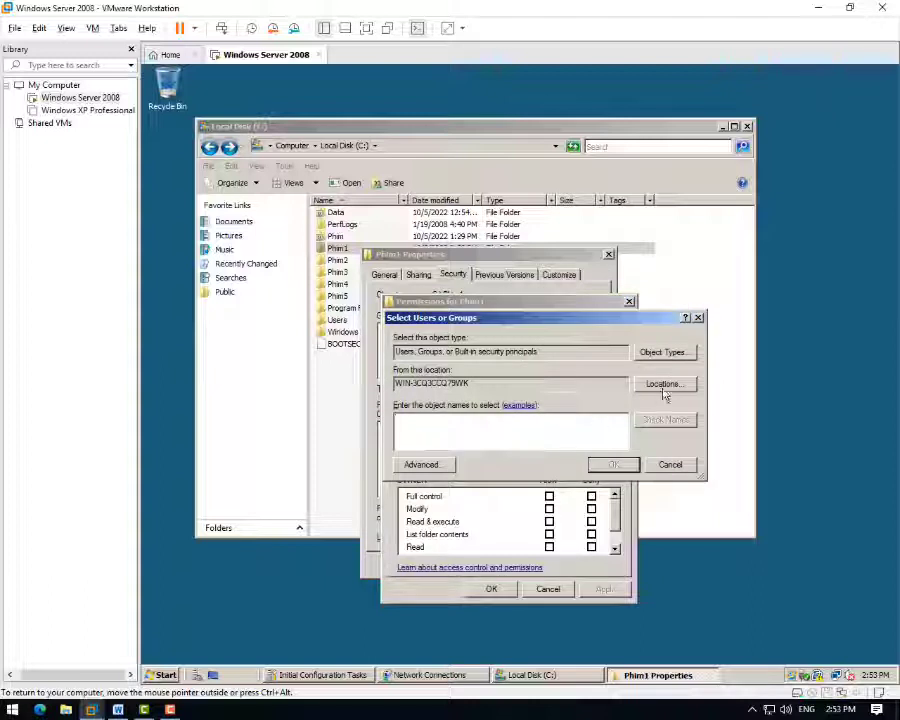
left_click(424, 466)
left_click(713, 390)
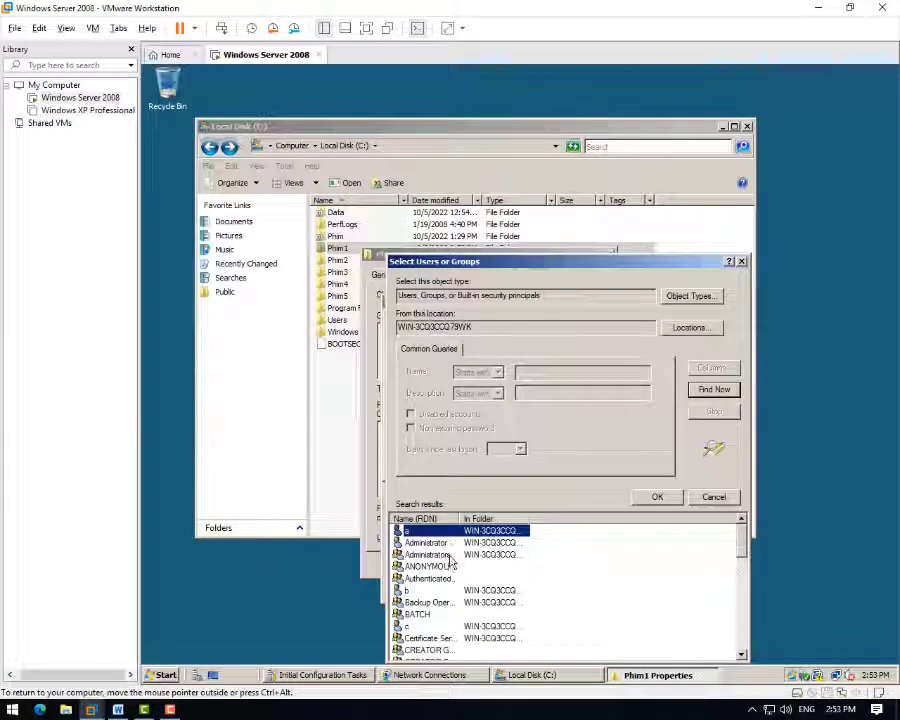
left_click(453, 545)
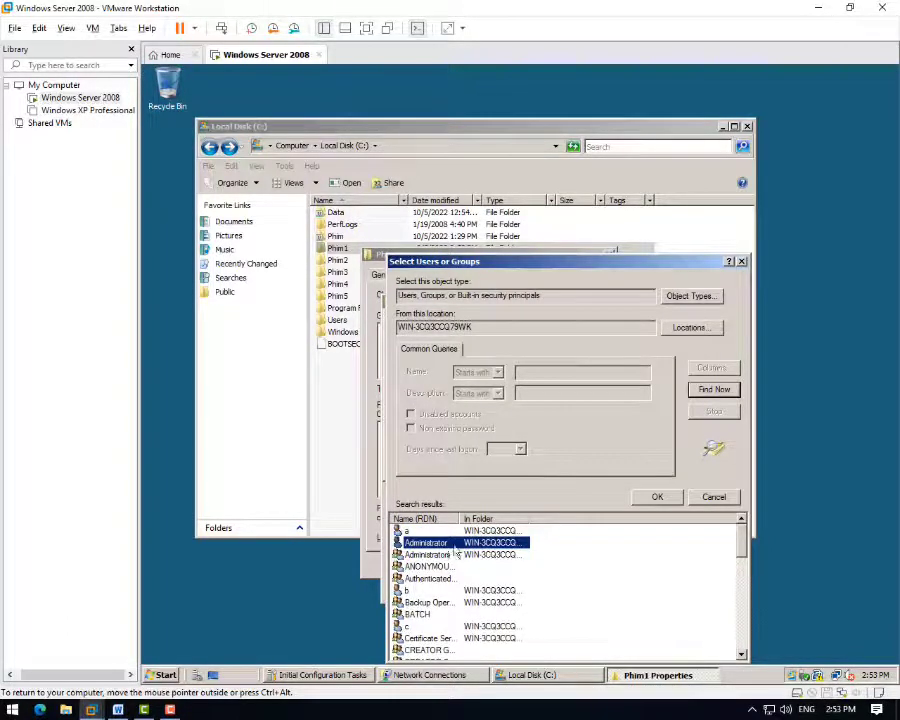
left_click(655, 497)
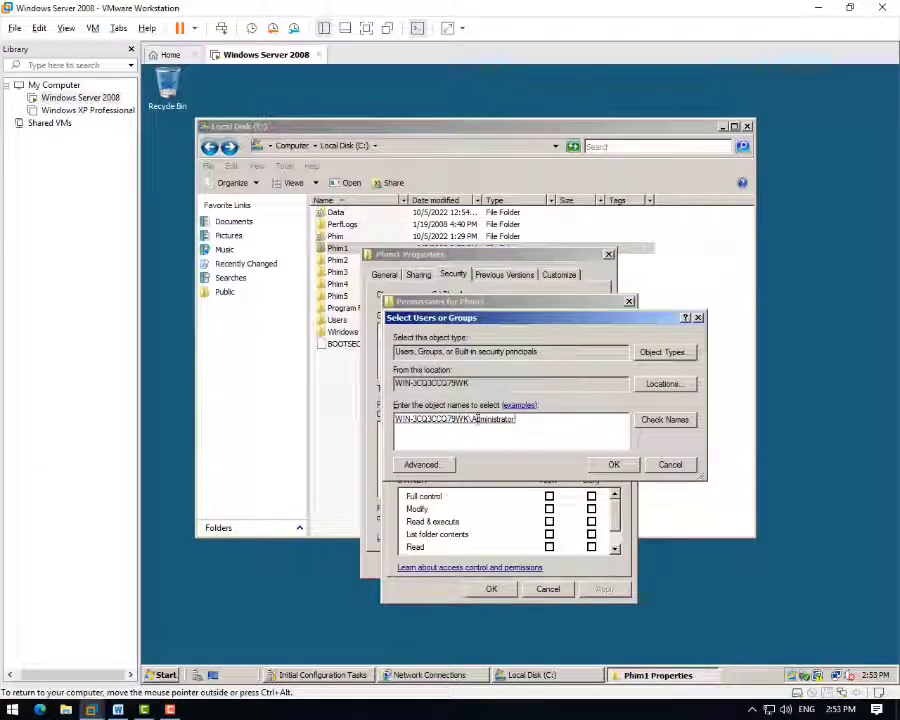
left_click(614, 464)
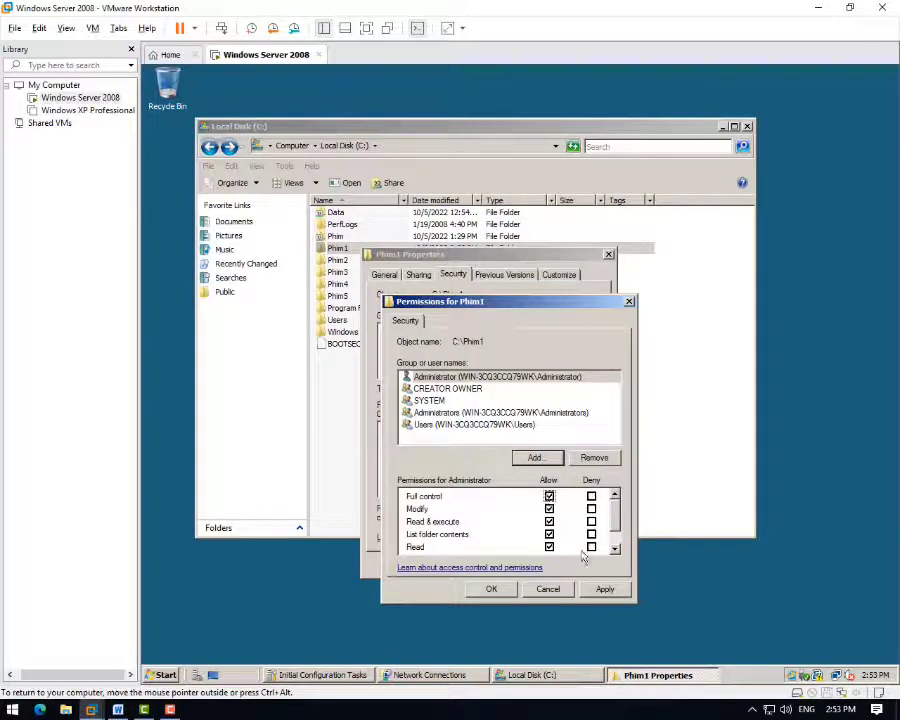
left_click(604, 589)
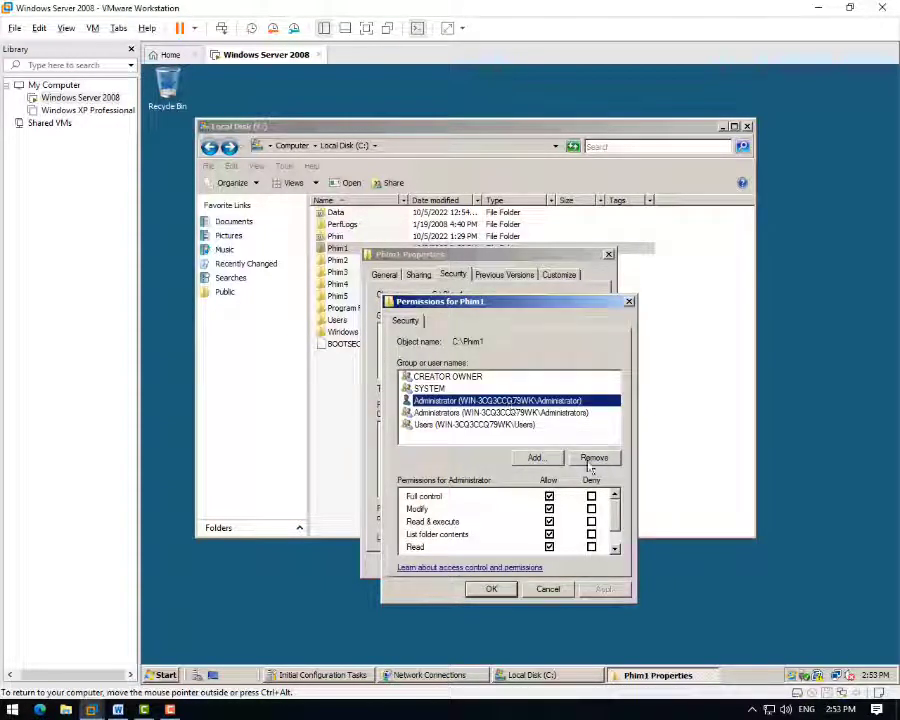
left_click(488, 589)
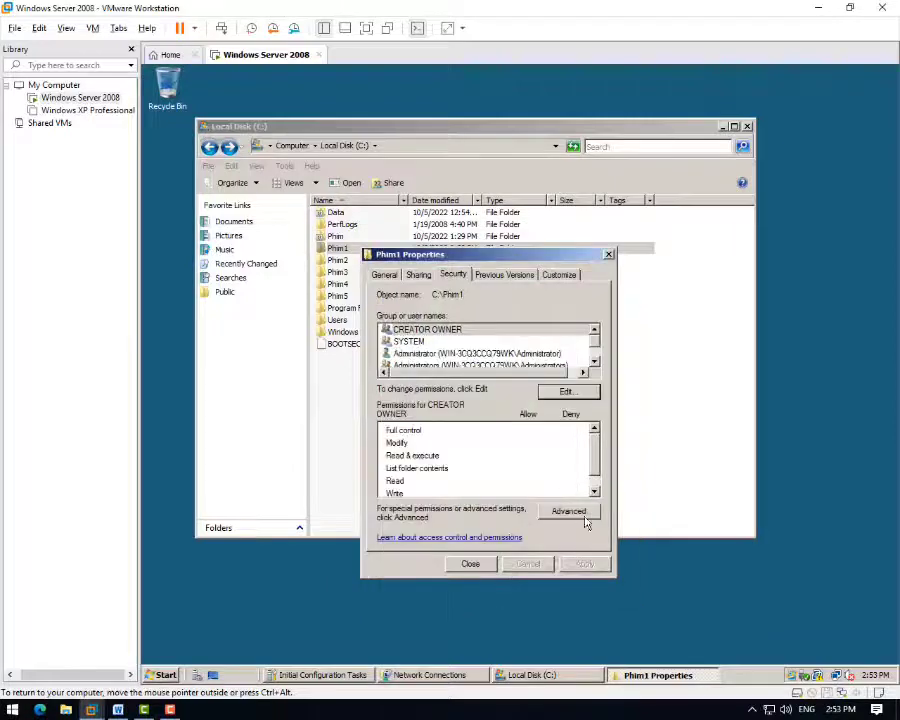
- Turn off inheritance on Phim1 and remove the inherited entries, keeping only Administrator
left_click(582, 514)
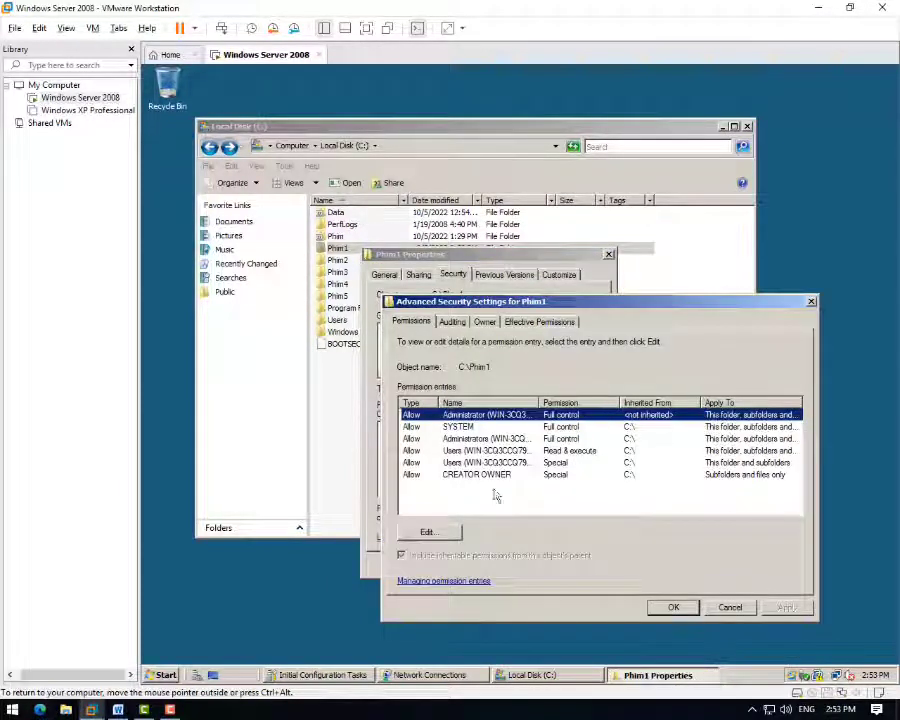
left_click(442, 538)
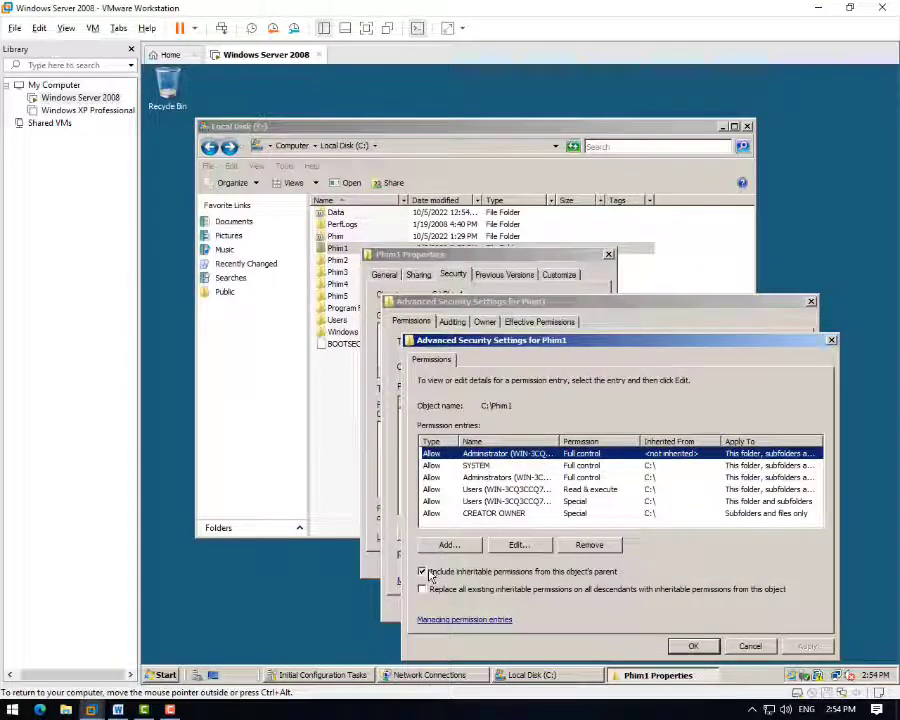
left_click(424, 573)
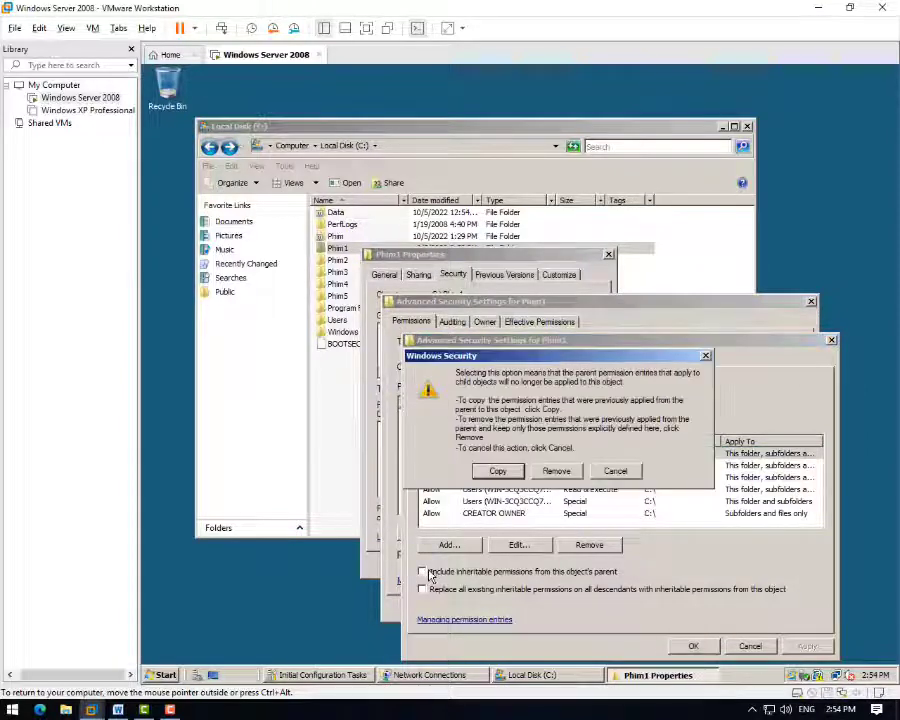
left_click(556, 473)
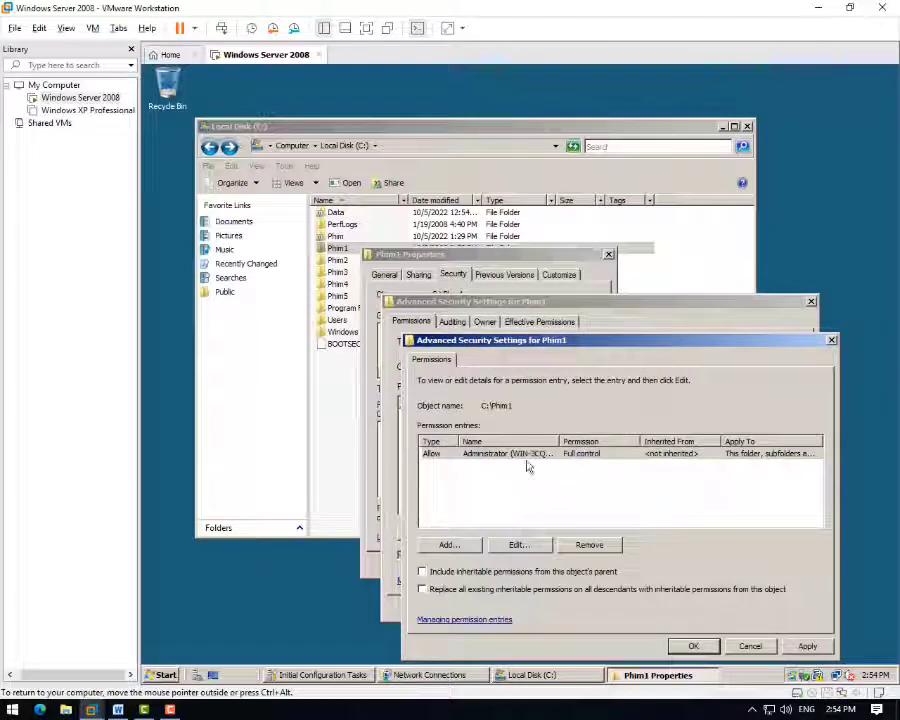
left_click(693, 645)
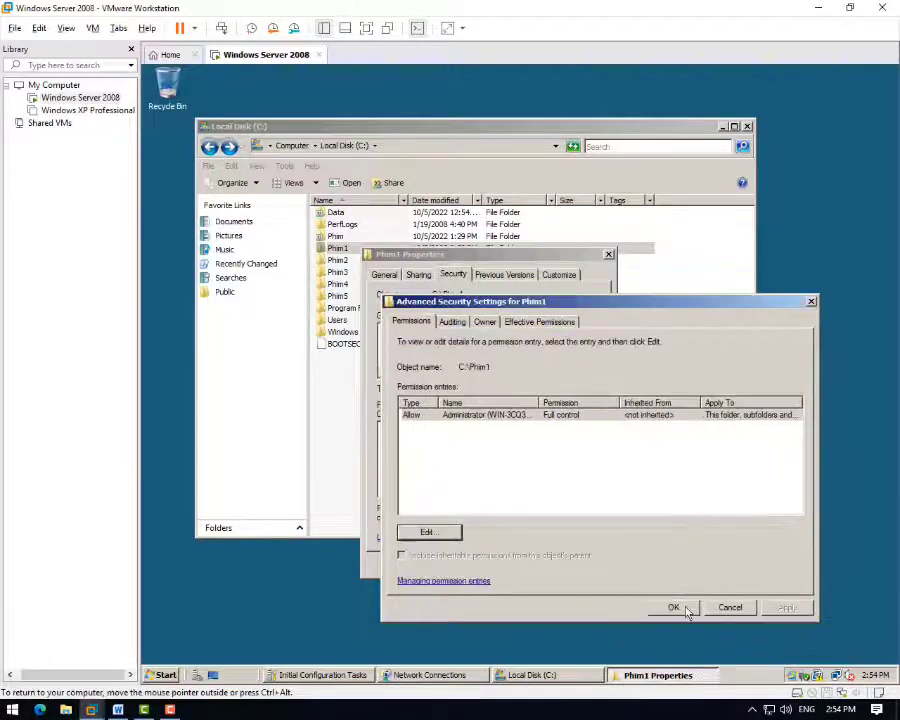
left_click(686, 609)
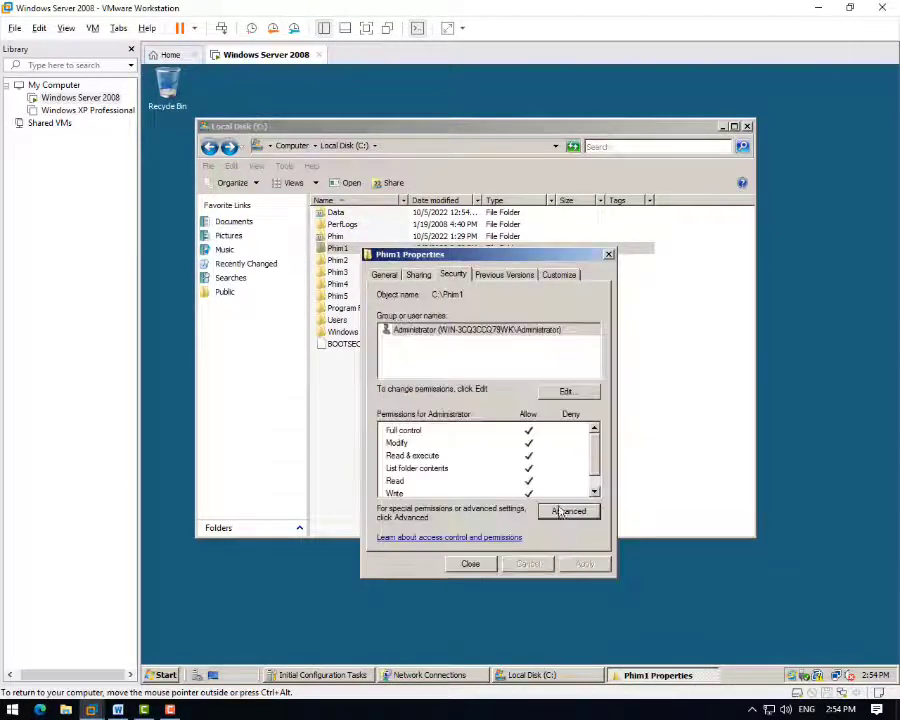
left_click(440, 328)
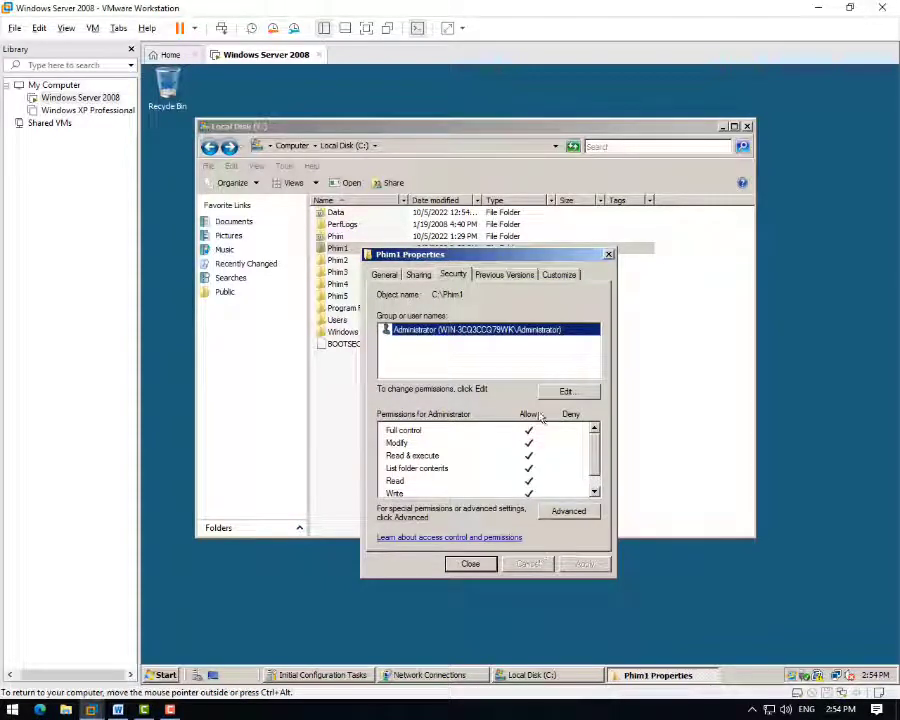
left_click(566, 392)
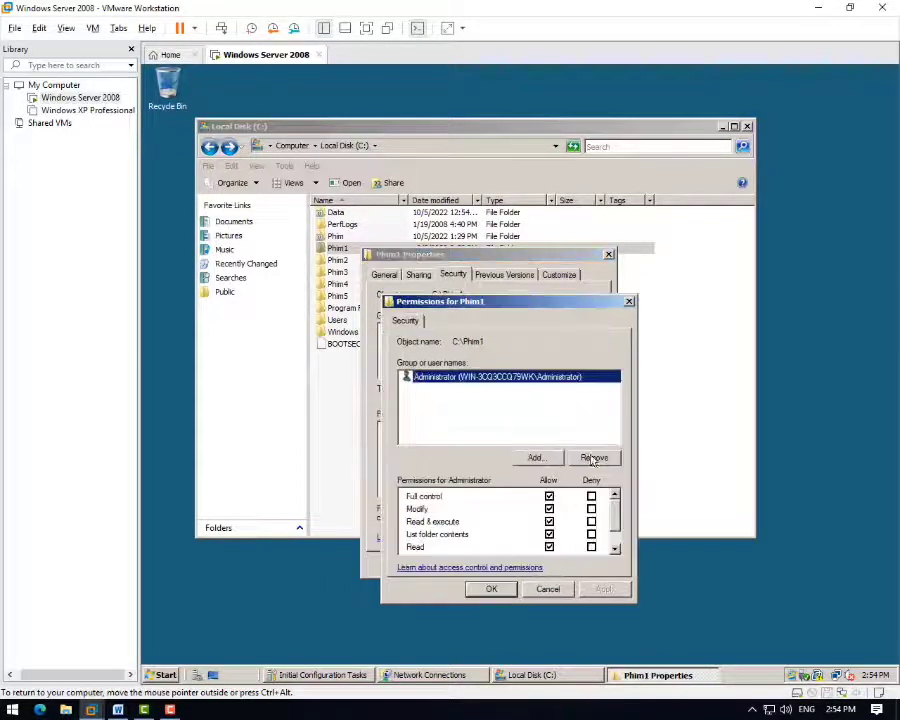
- Add user a to Phim1's permissions, searching Users object types
left_click(536, 457)
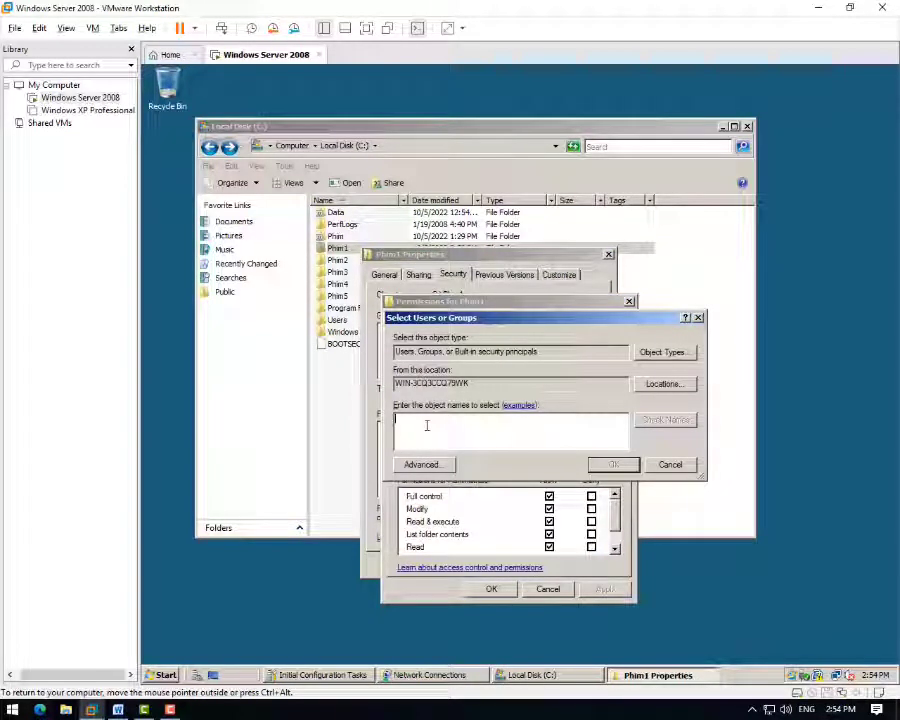
type("a")
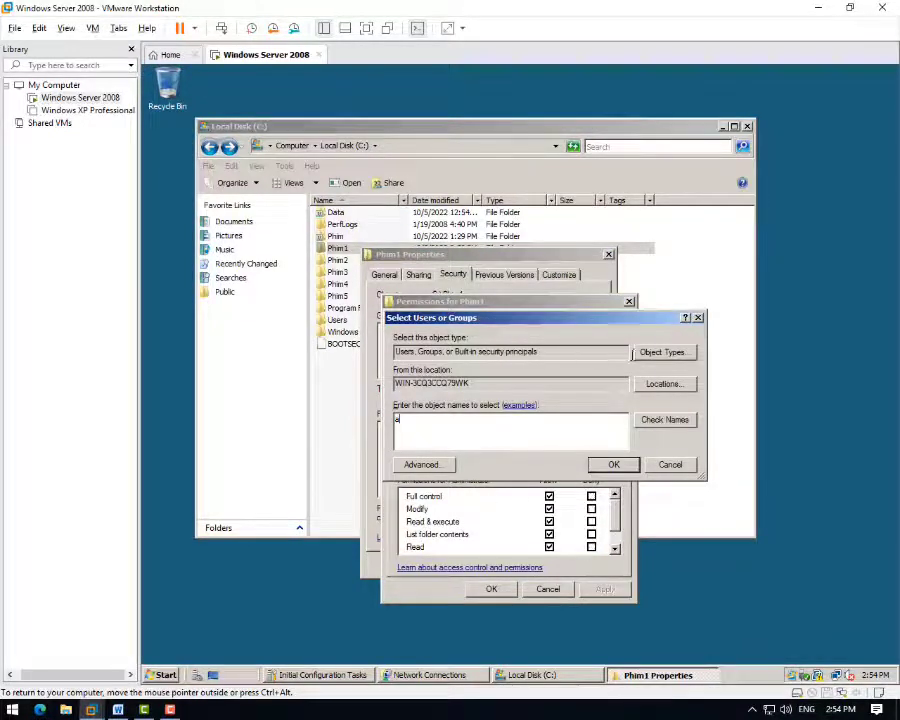
left_click(660, 352)
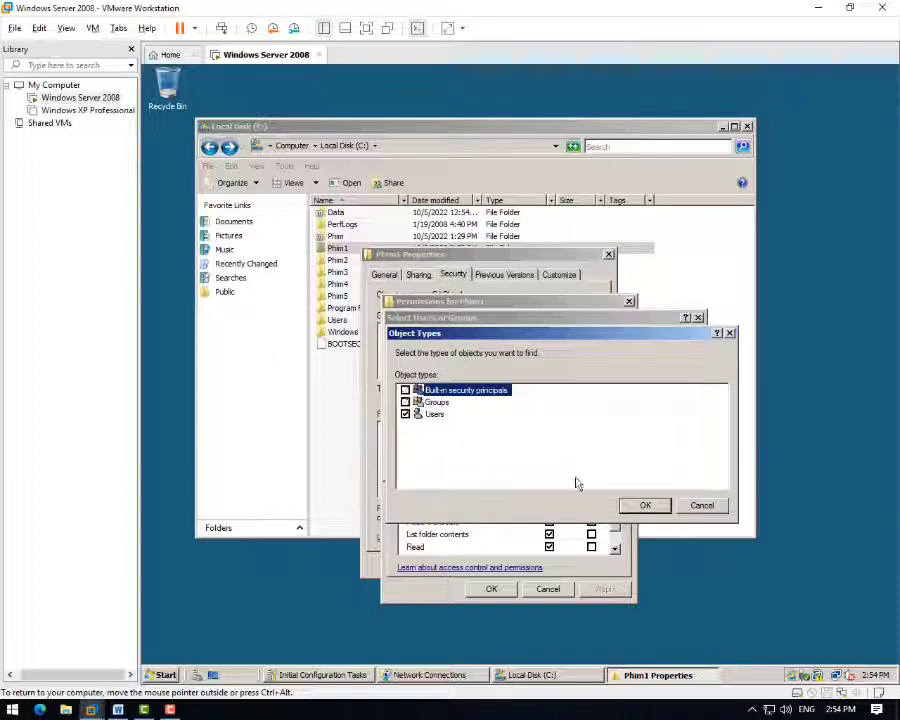
left_click(640, 505)
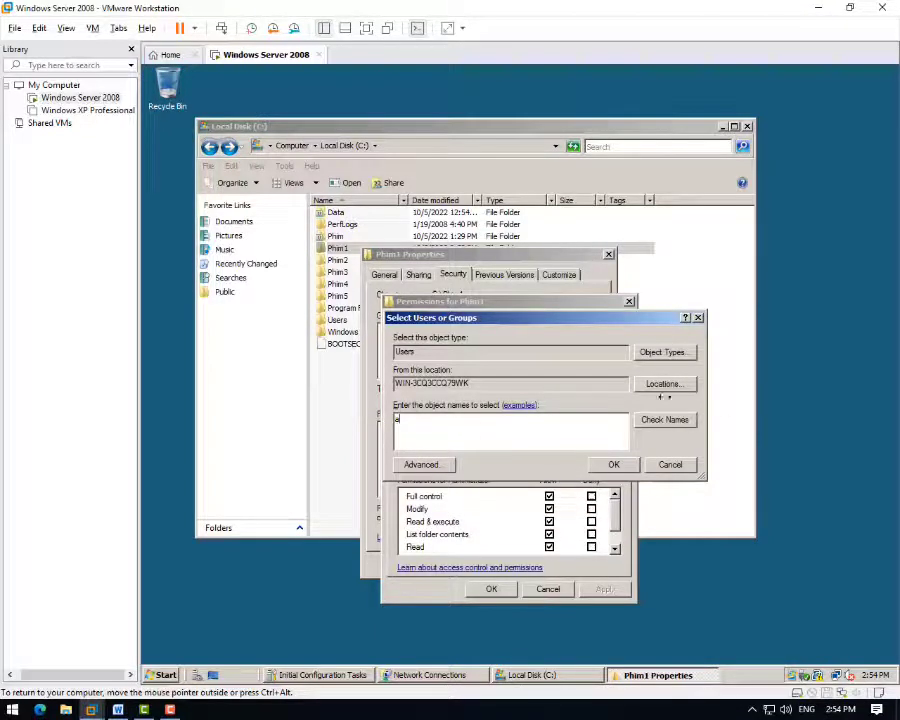
left_click(436, 468)
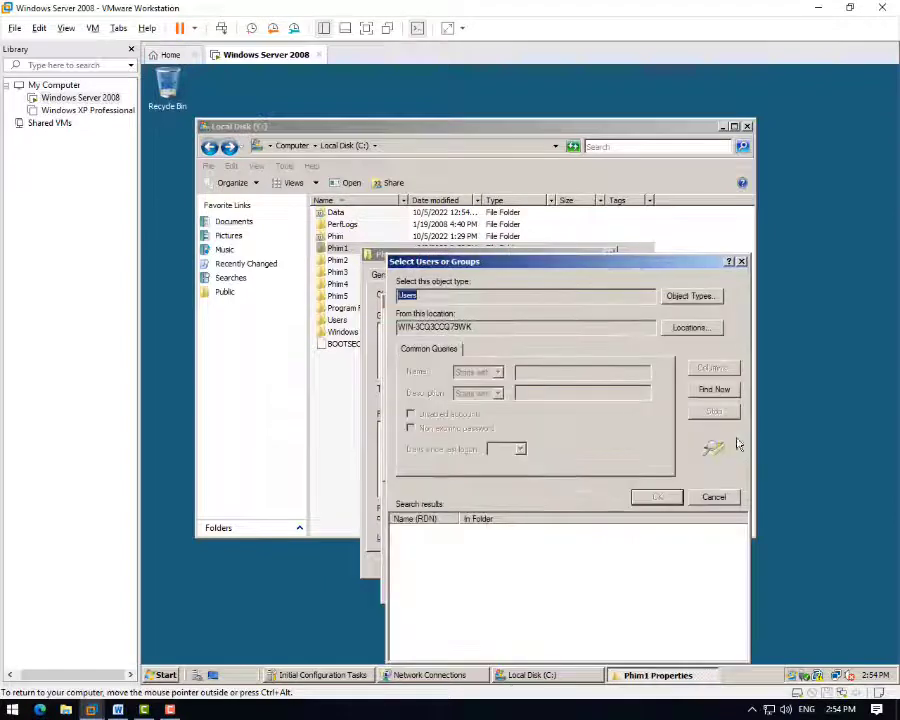
left_click(713, 392)
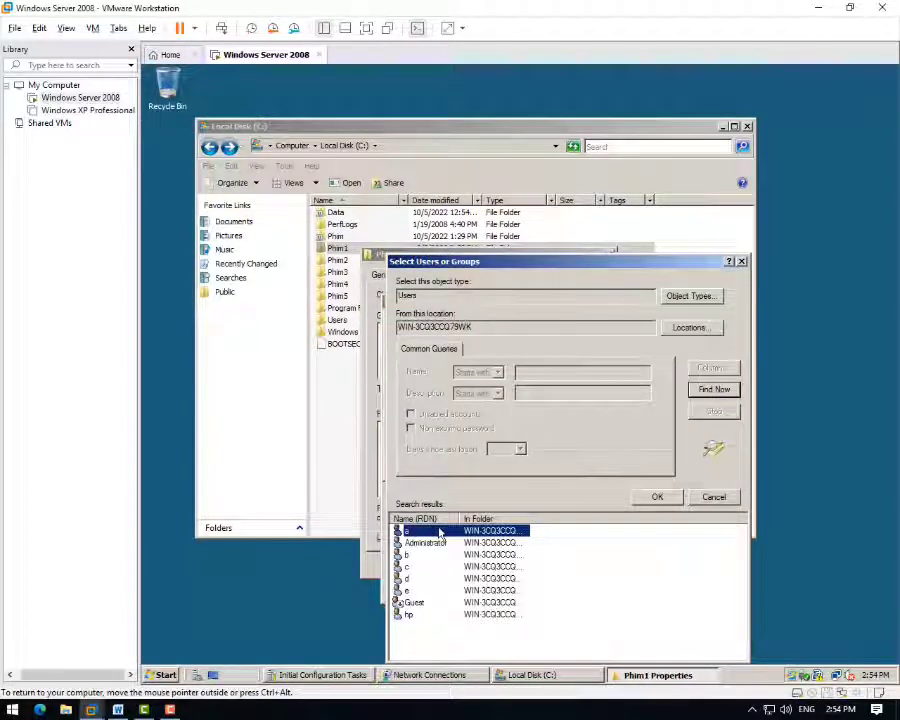
left_click(645, 498)
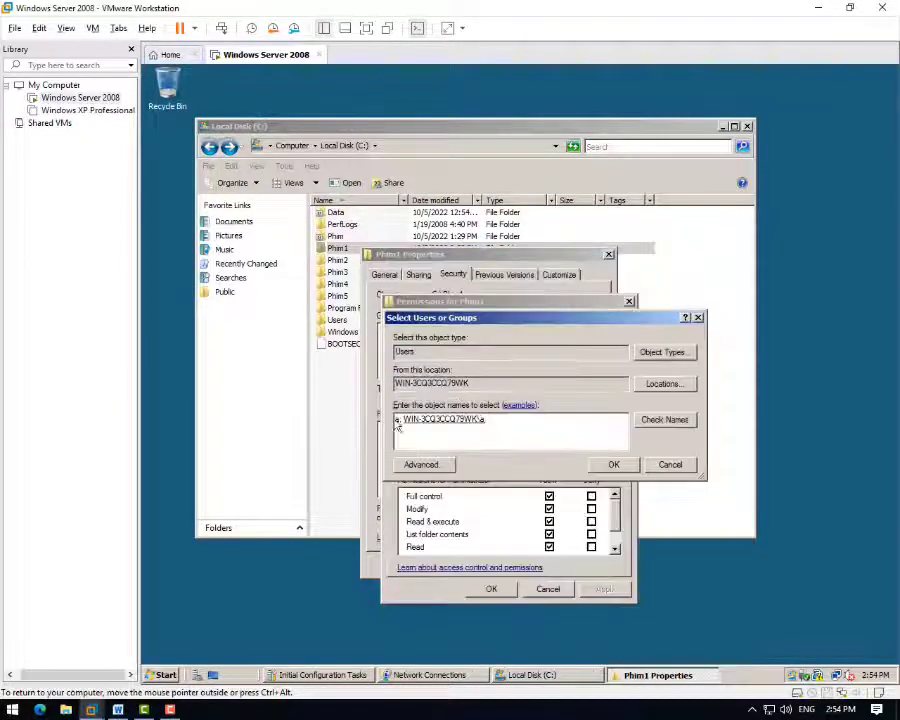
left_click(614, 465)
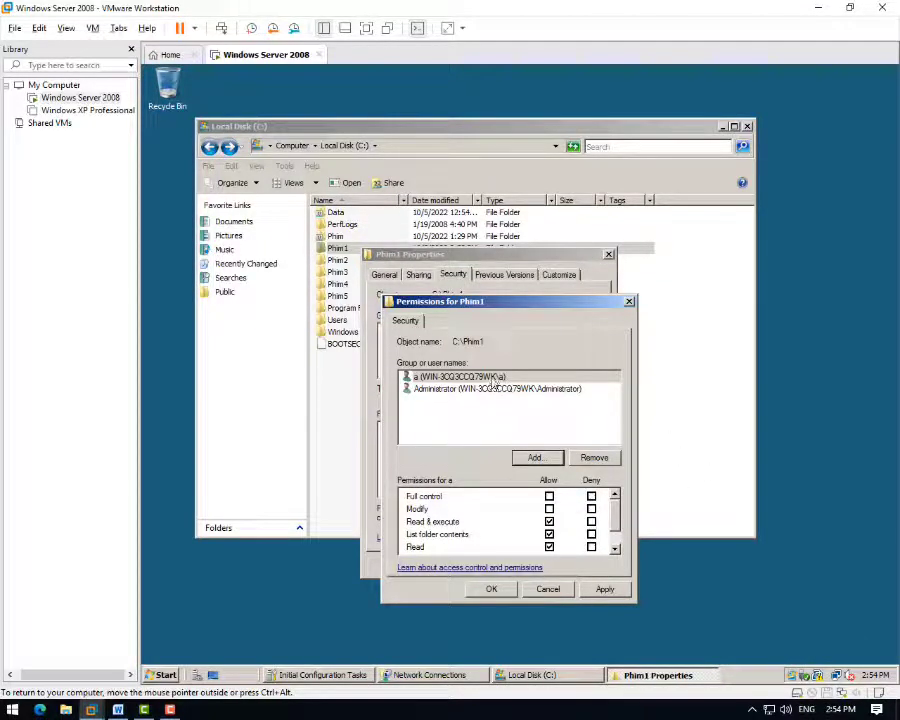
- Check the Word table's required access, then allow user a Modify on Phim1
left_click(118, 709)
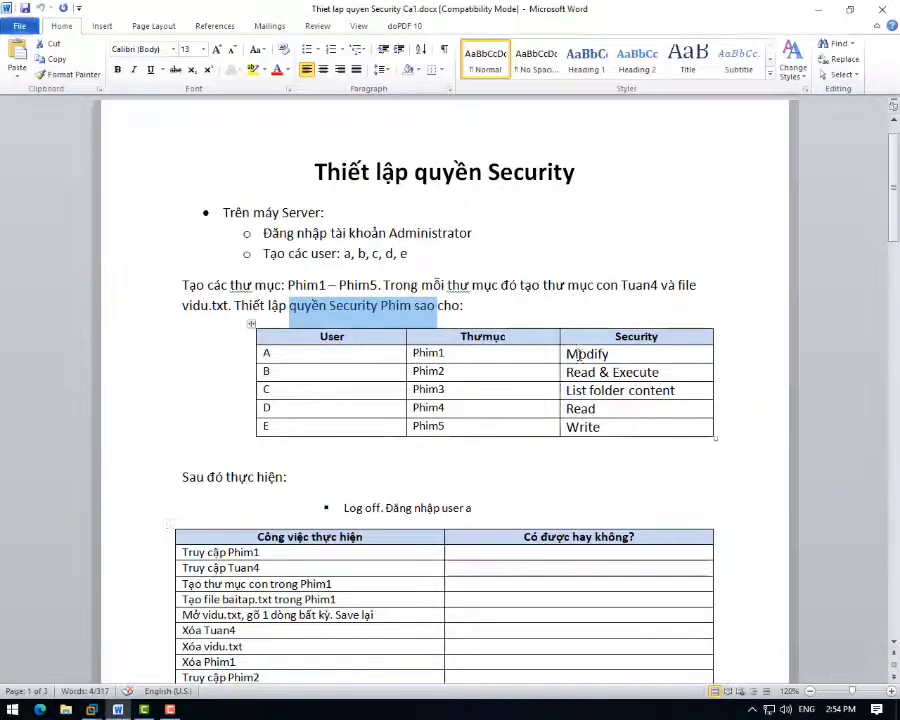
left_click_drag(578, 354, 609, 354)
mouse_move(97, 712)
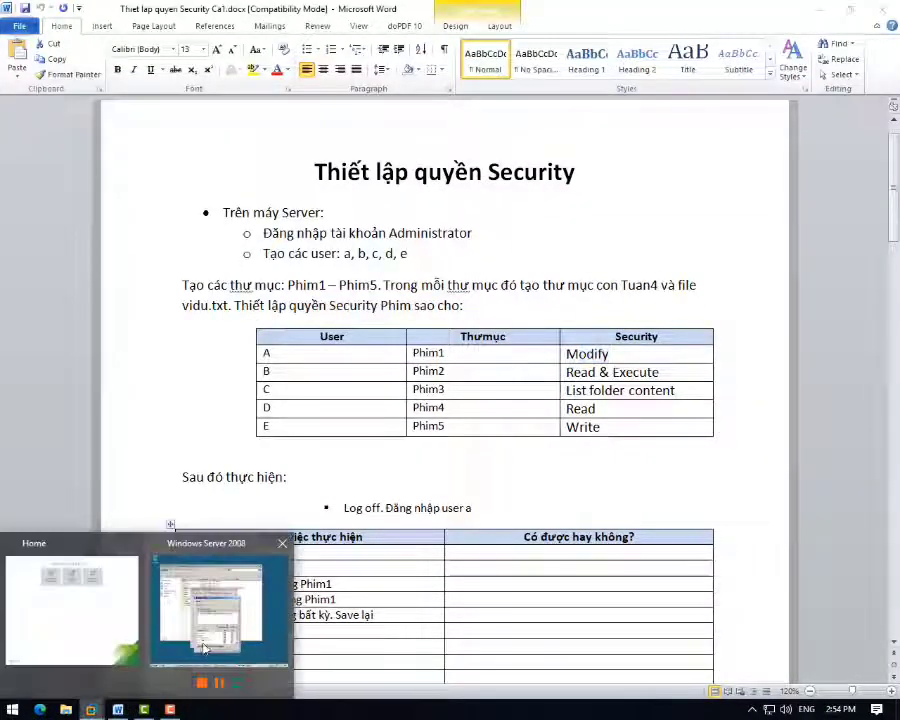
left_click(222, 612)
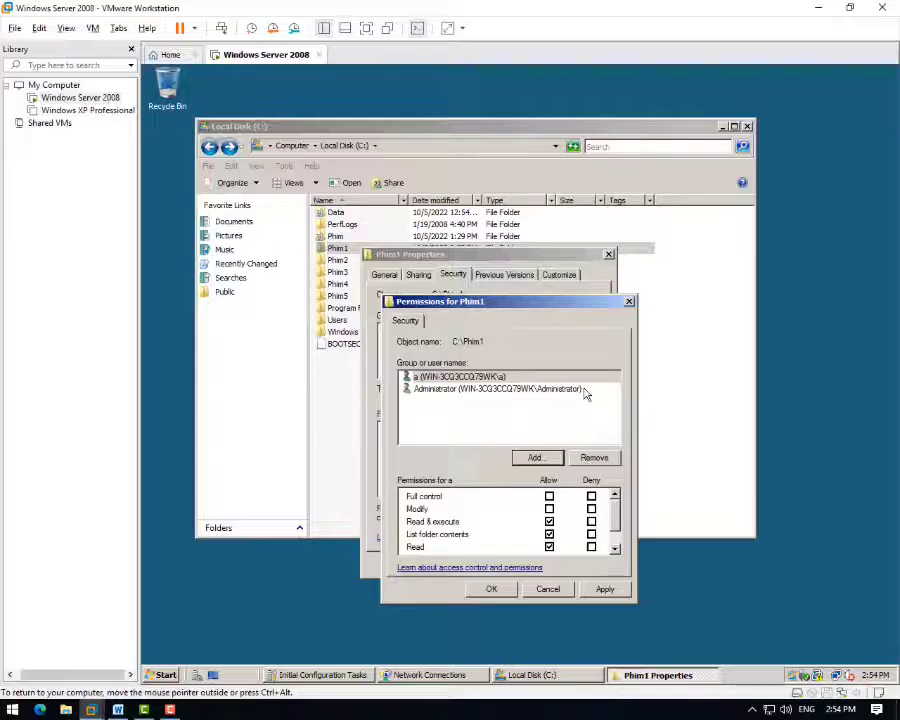
left_click(548, 544)
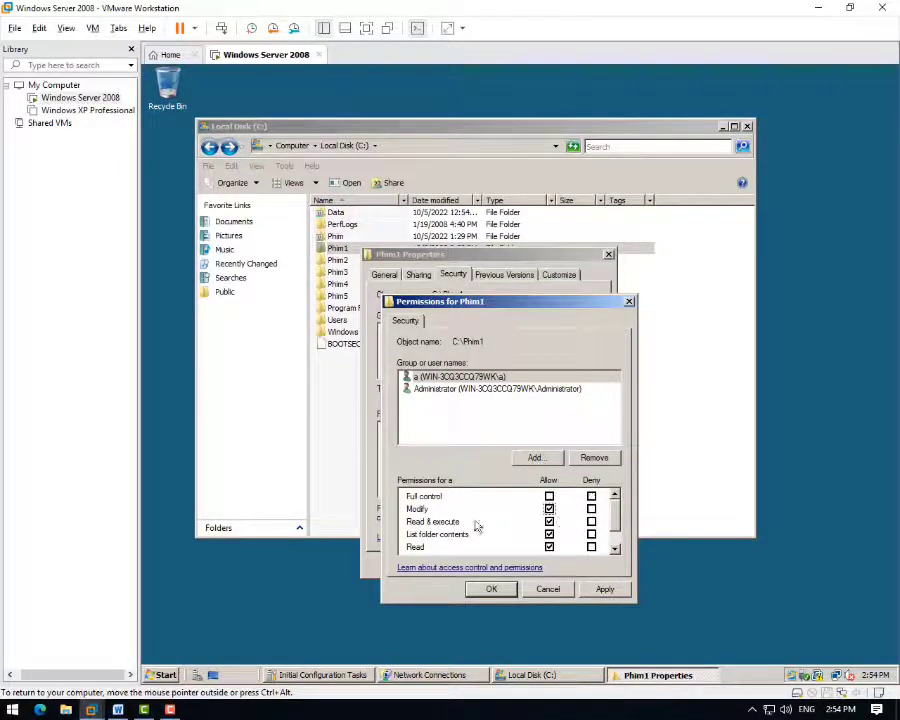
- Confirm user a's Modify permission and close Phim1 Properties
left_click(503, 594)
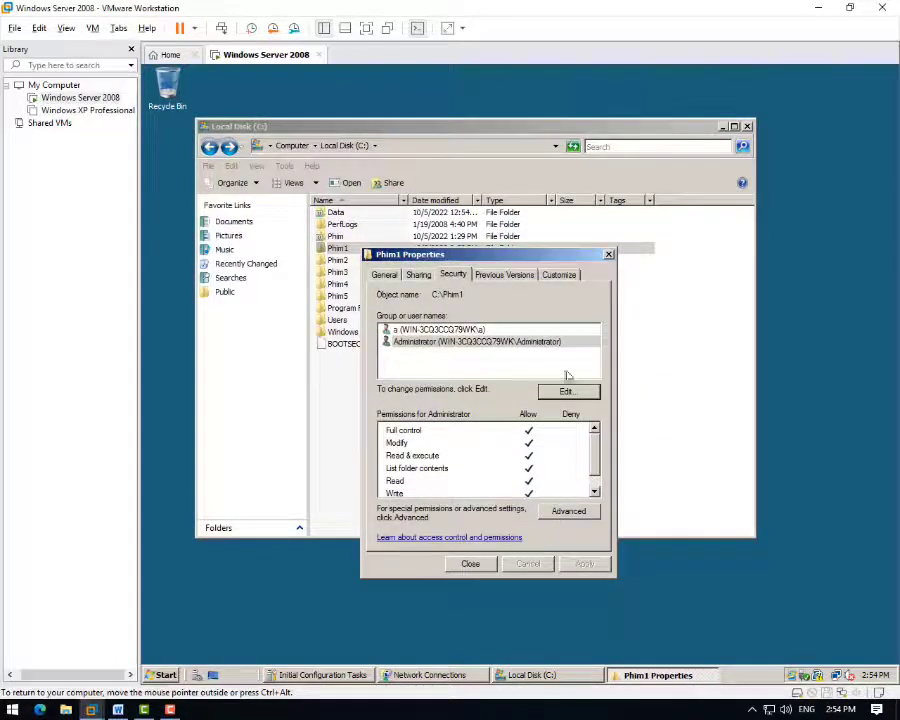
left_click(470, 564)
- Open the editable Security permissions in Phim2's properties
left_click(337, 260)
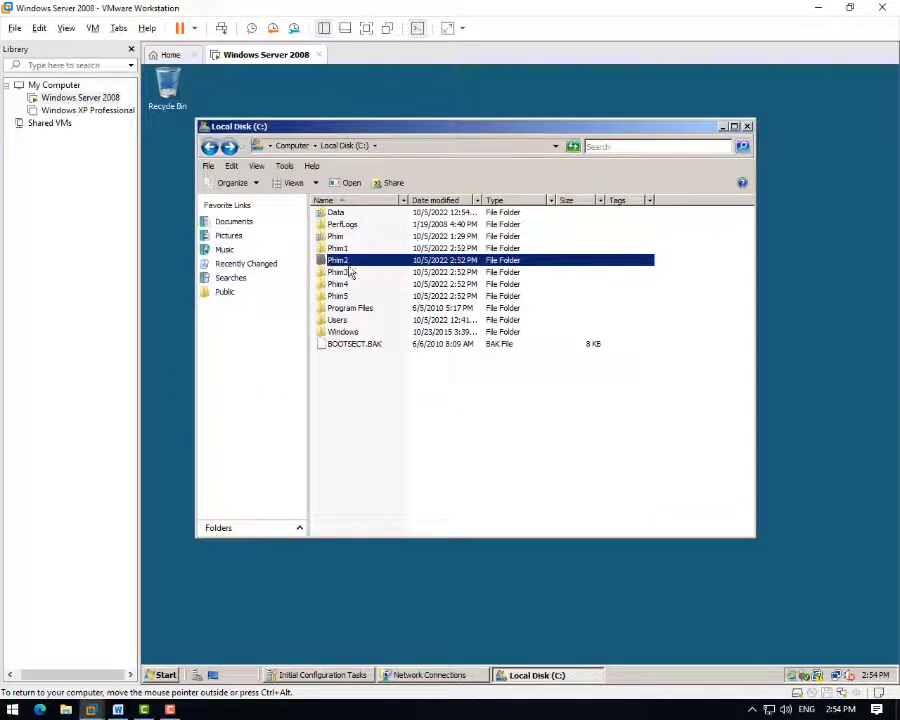
right_click(355, 265)
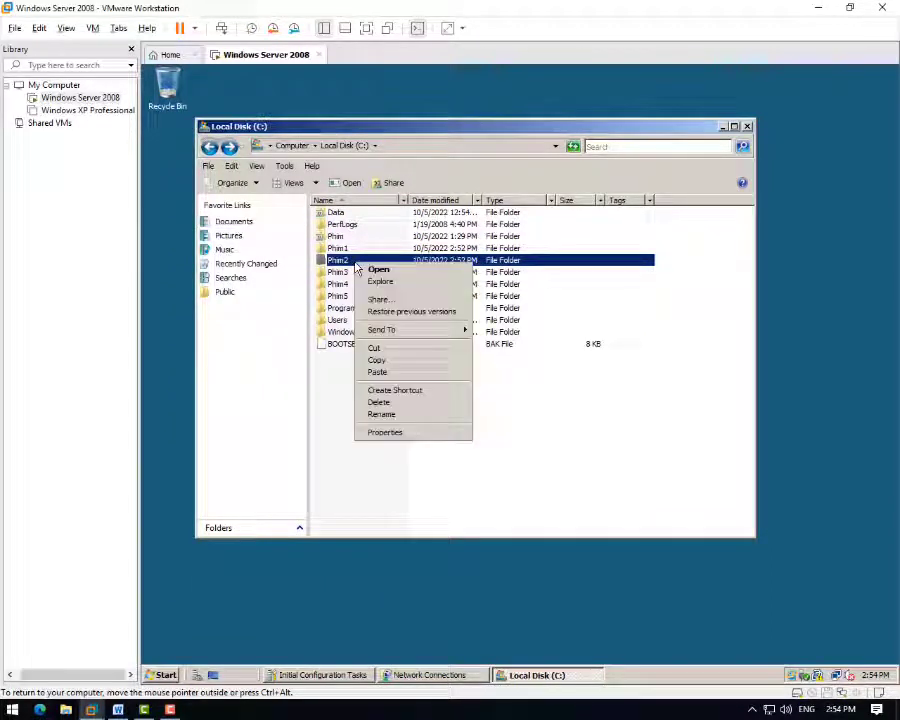
left_click(390, 432)
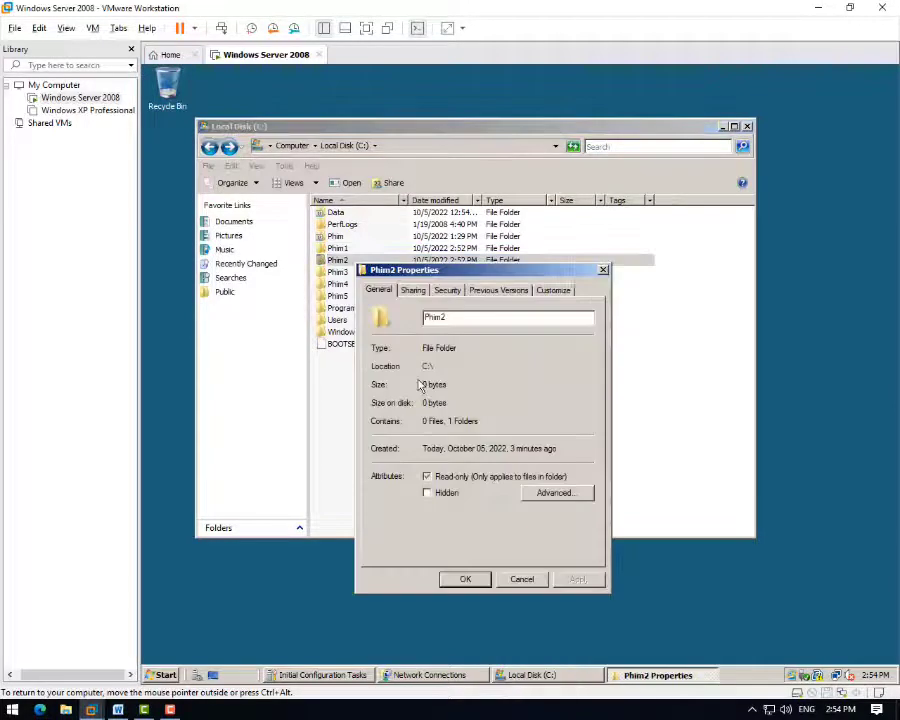
left_click(447, 291)
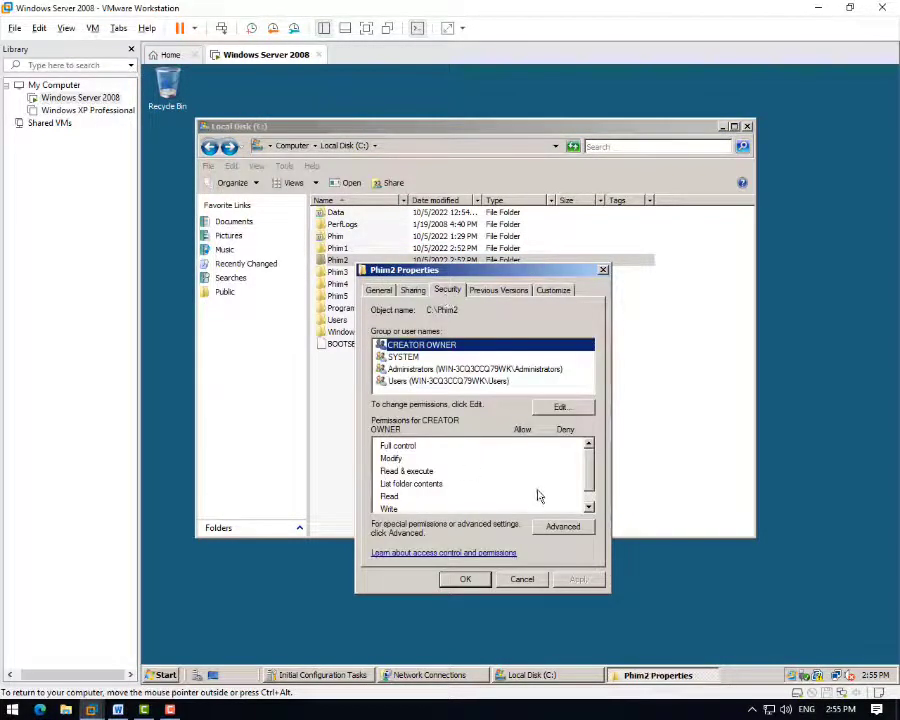
left_click(561, 409)
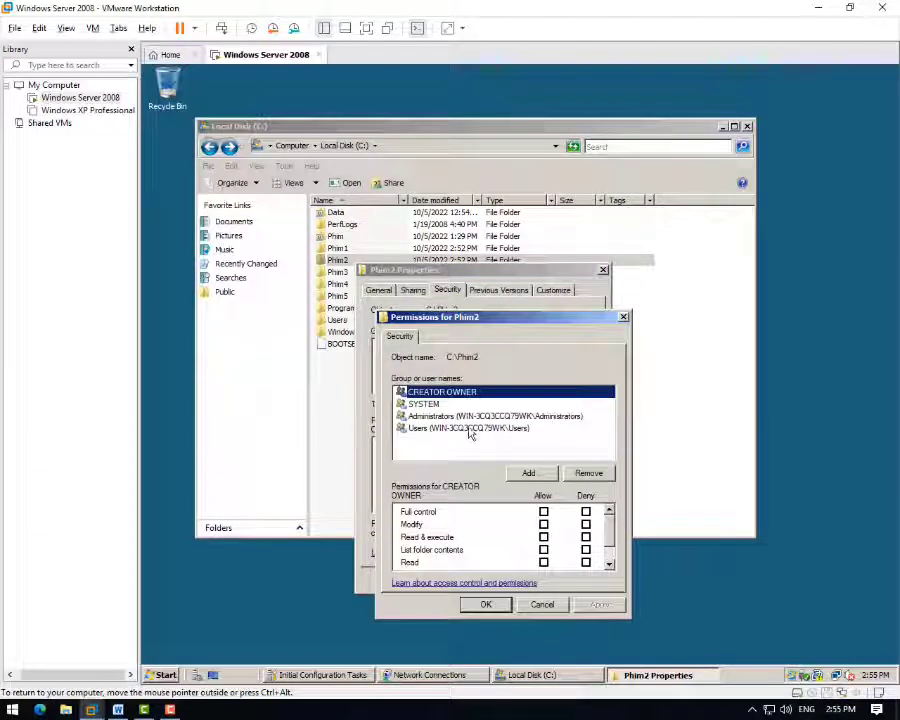
- Add the Administrator account to Phim2 and allow it Full control
left_click(527, 473)
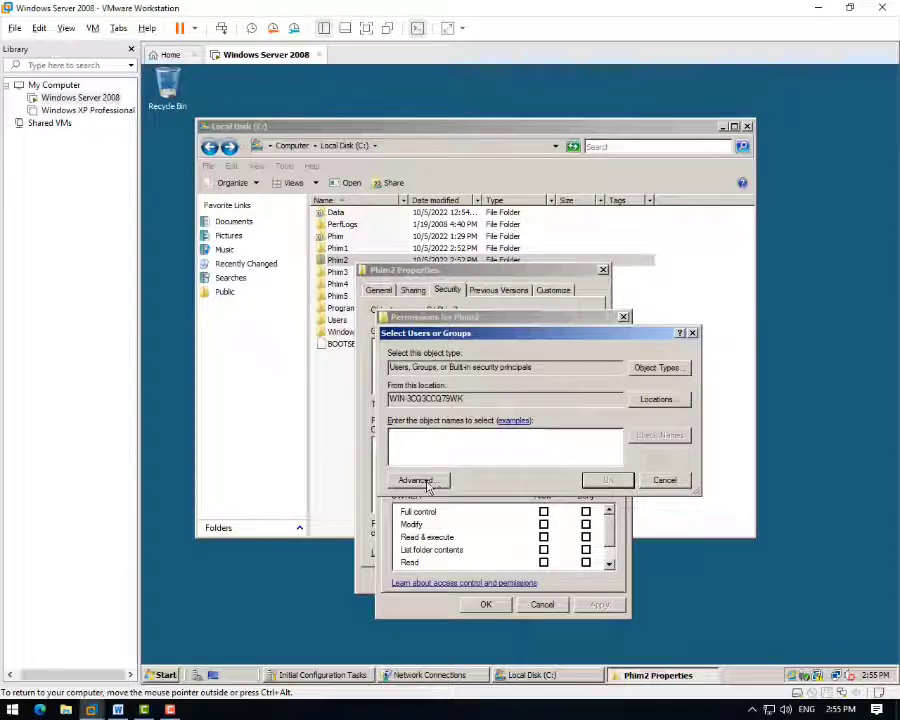
left_click(428, 483)
left_click(708, 390)
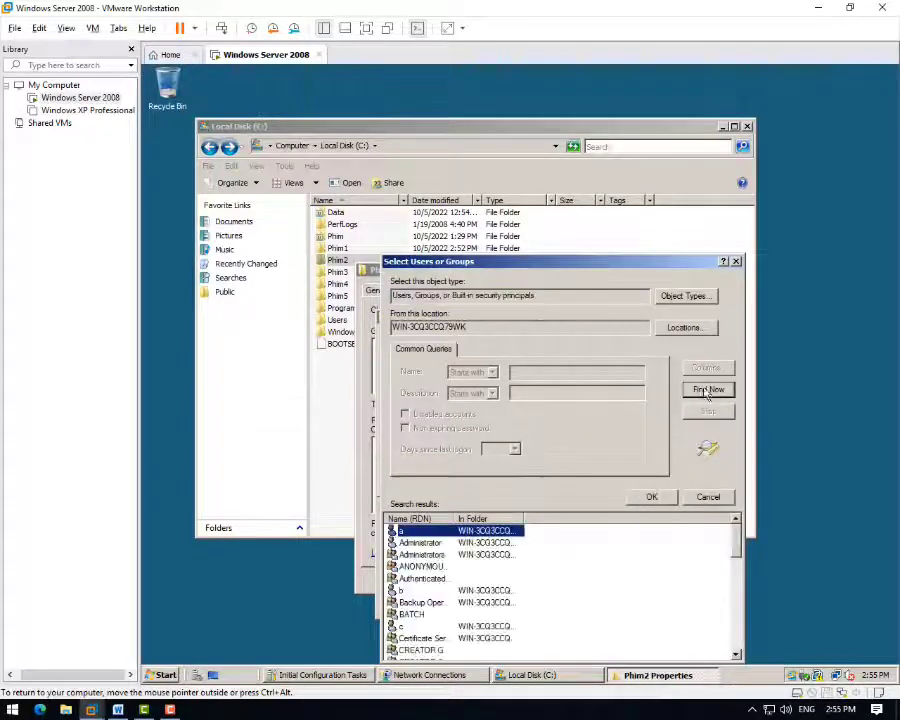
left_click(418, 543)
left_click(648, 497)
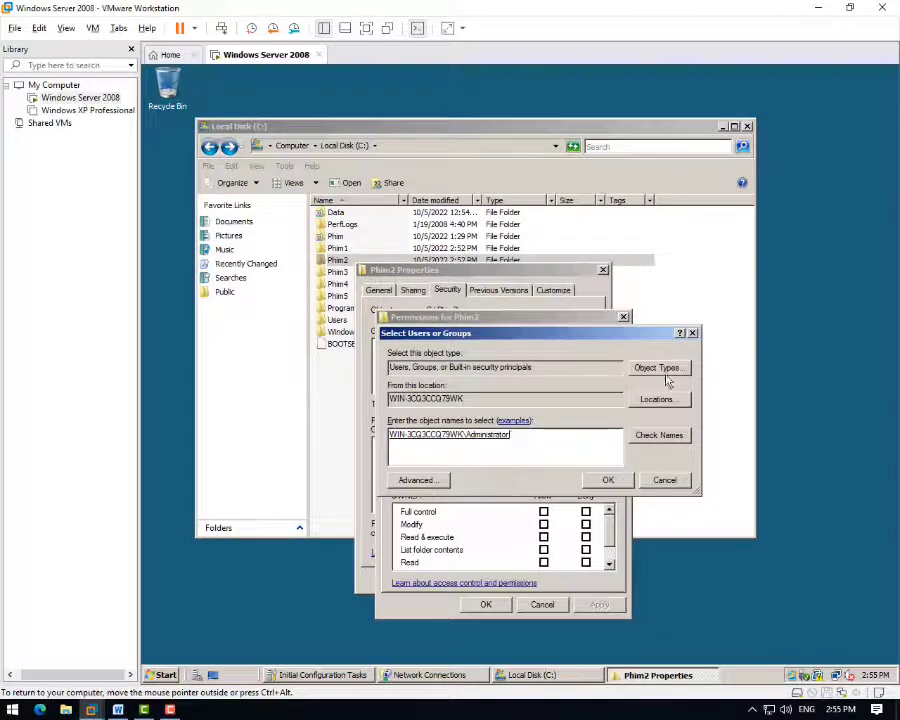
left_click(607, 480)
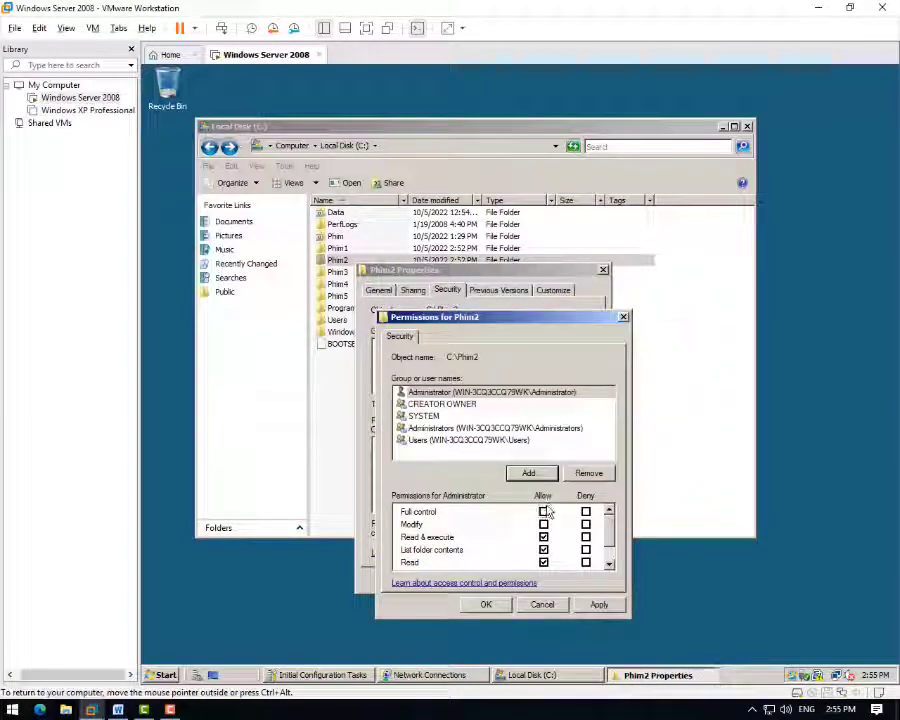
left_click(543, 512)
- Apply Phim2's permissions, then disable inheritance and remove the inherited entries
left_click(598, 604)
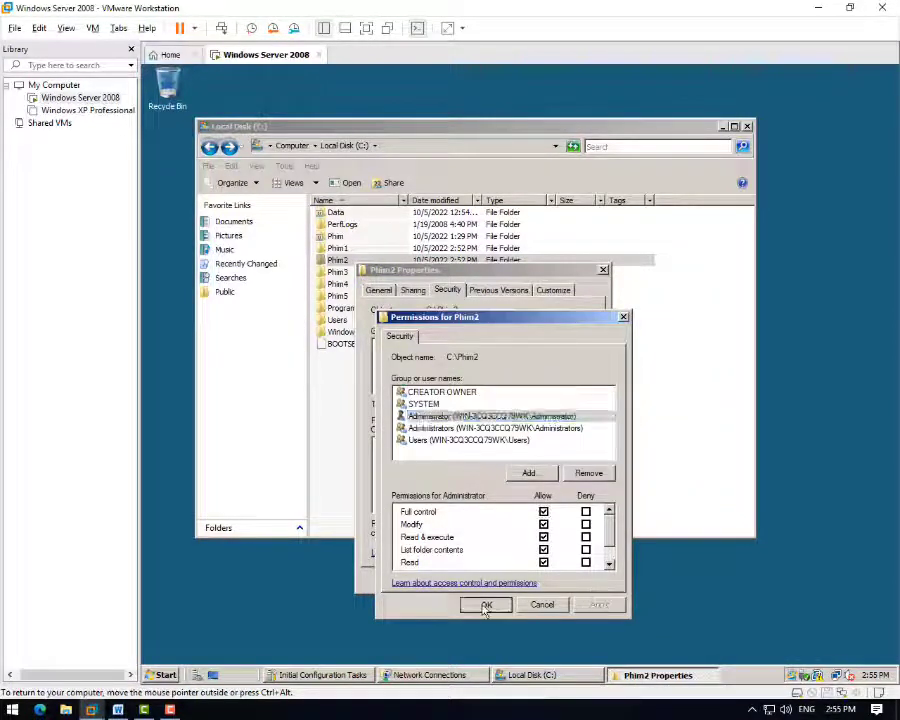
left_click(487, 604)
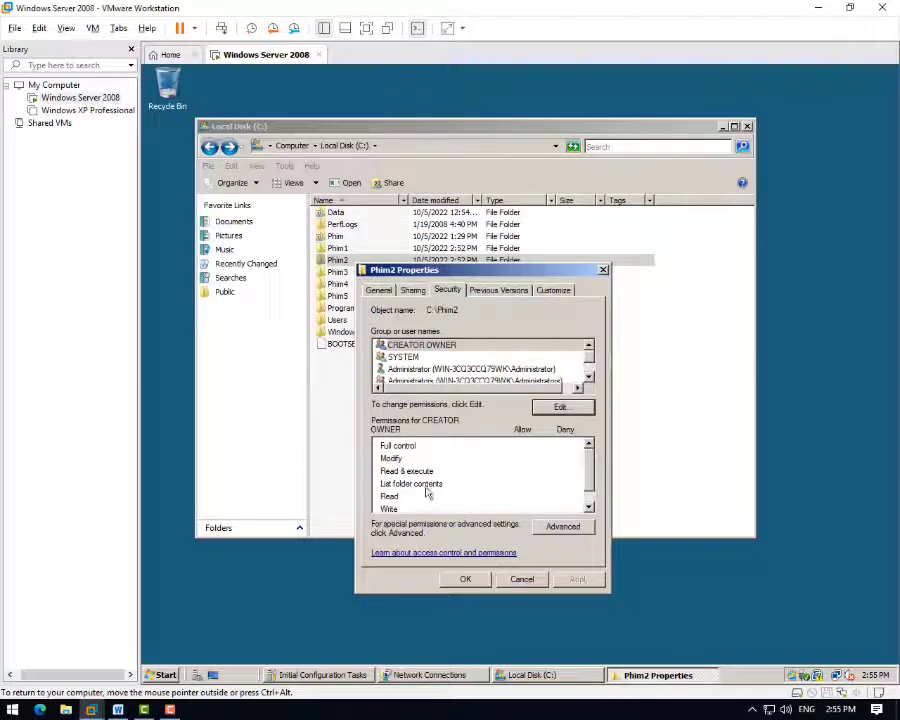
left_click(566, 527)
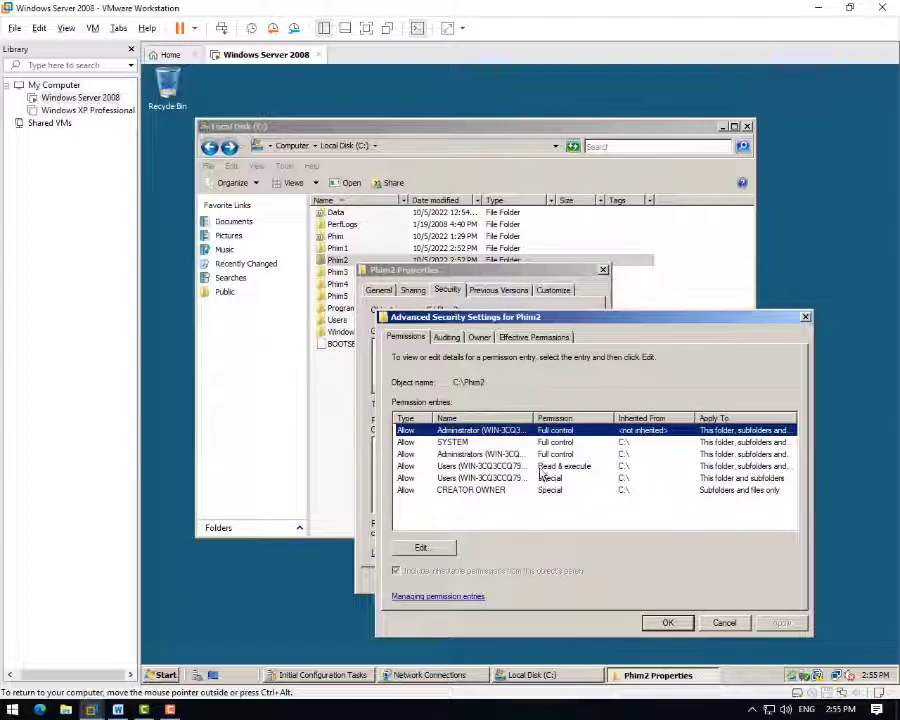
left_click(447, 547)
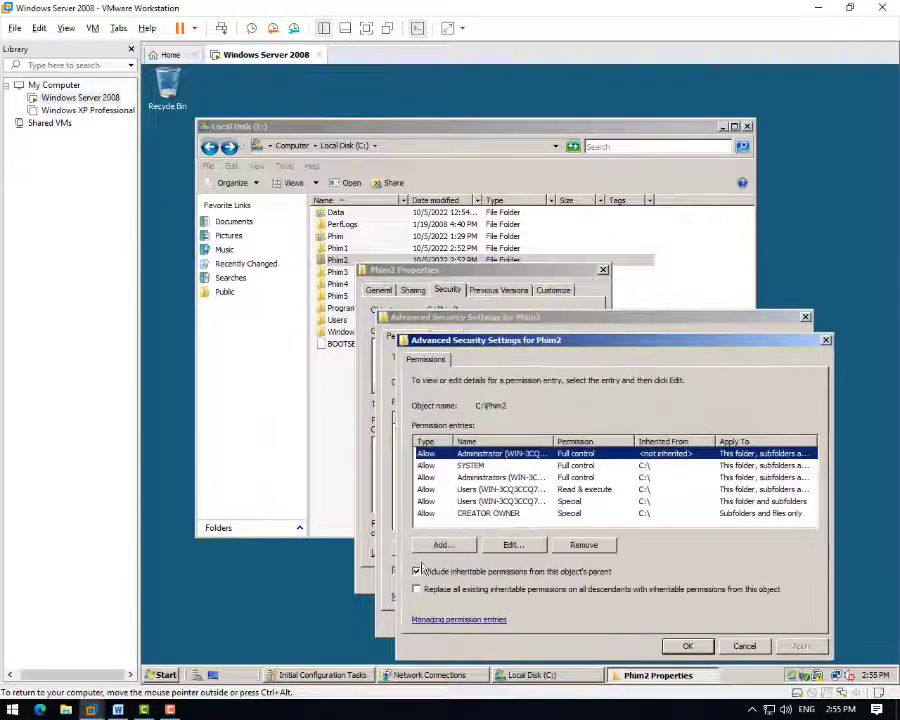
left_click(417, 572)
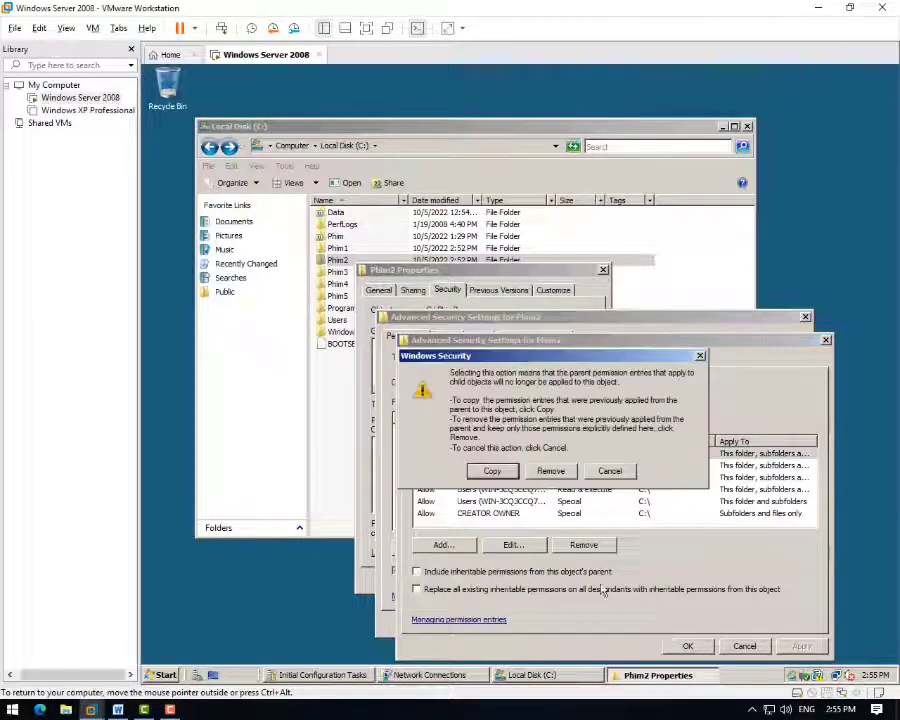
left_click(551, 471)
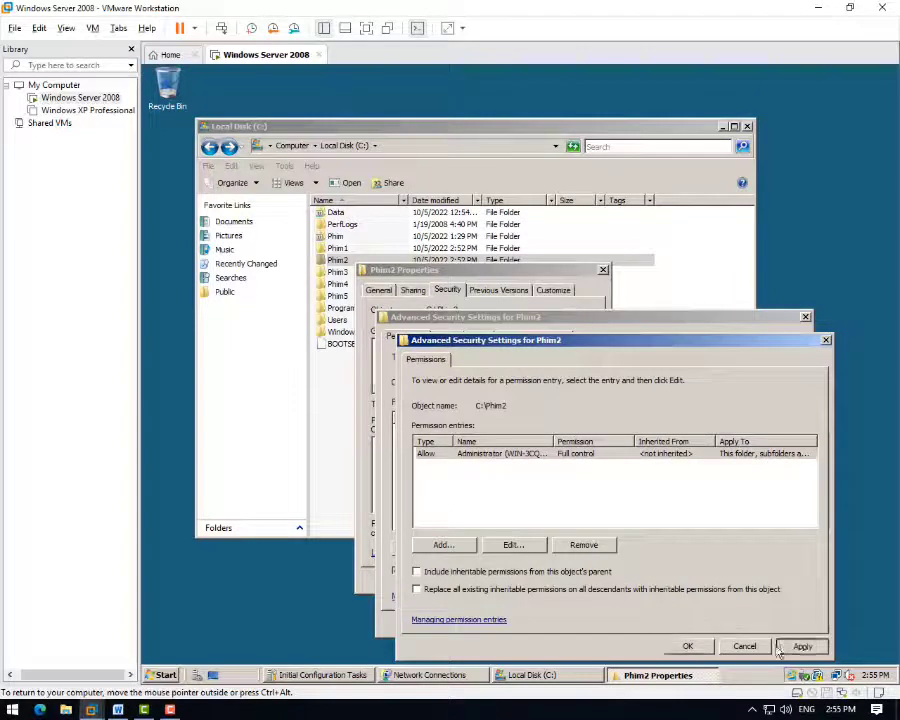
left_click(689, 646)
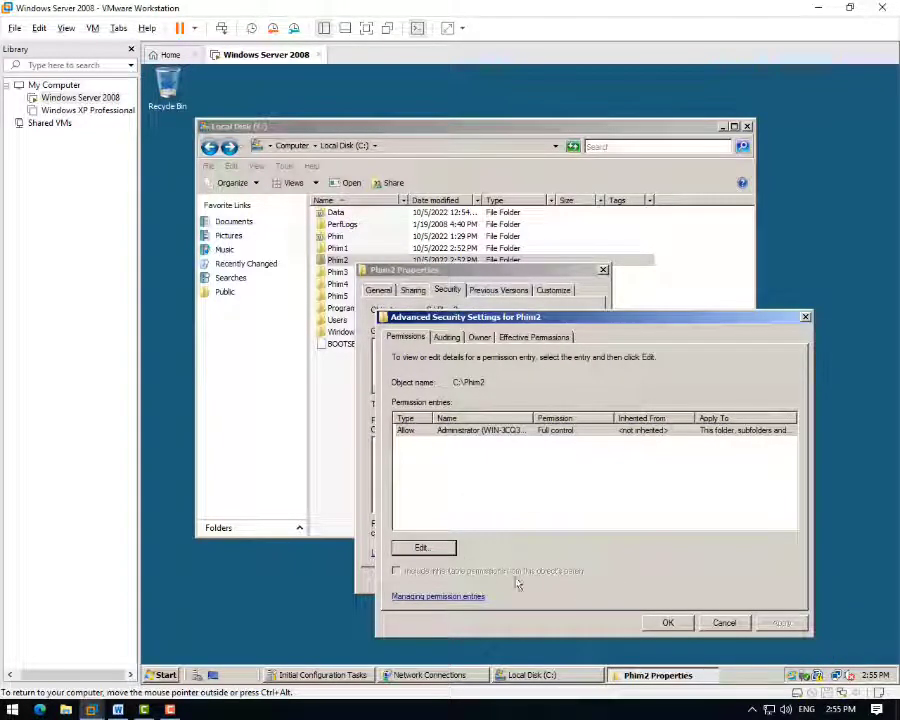
left_click(670, 623)
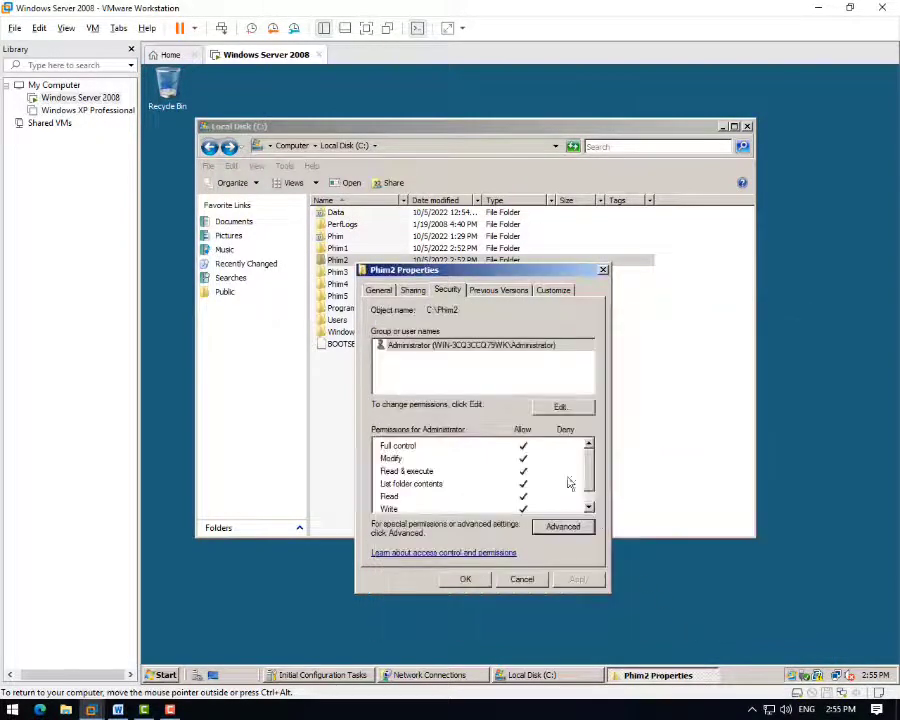
- Add user b to Phim2's permission list
left_click(558, 406)
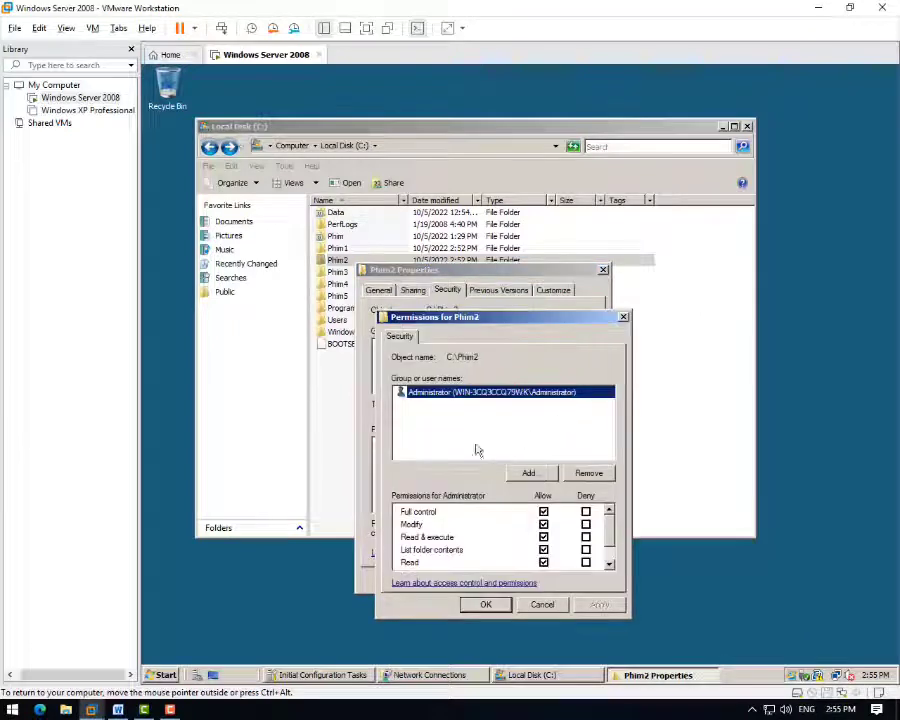
left_click(530, 473)
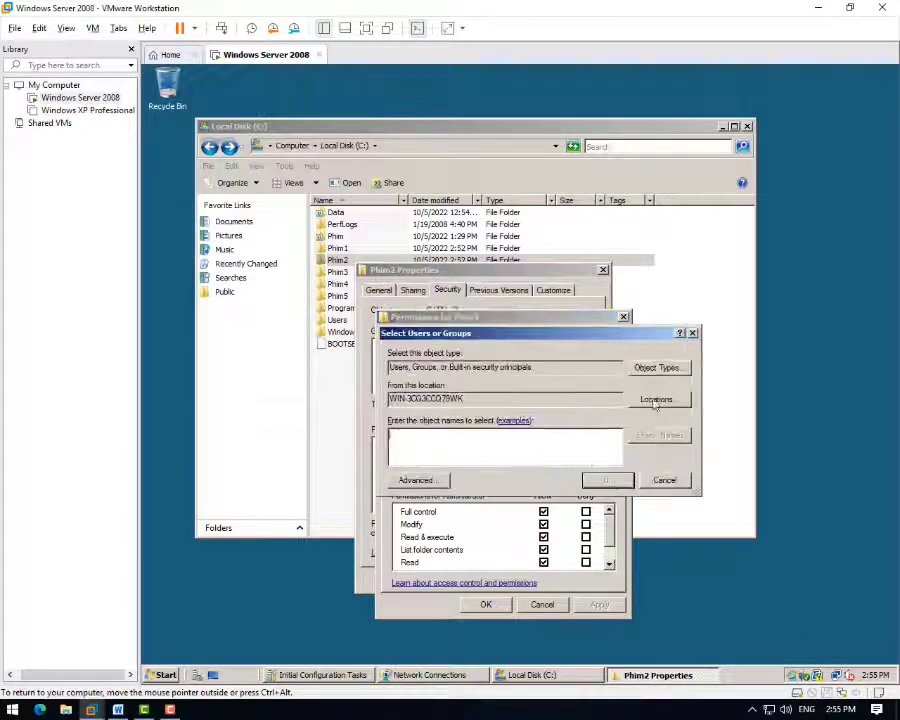
left_click(428, 484)
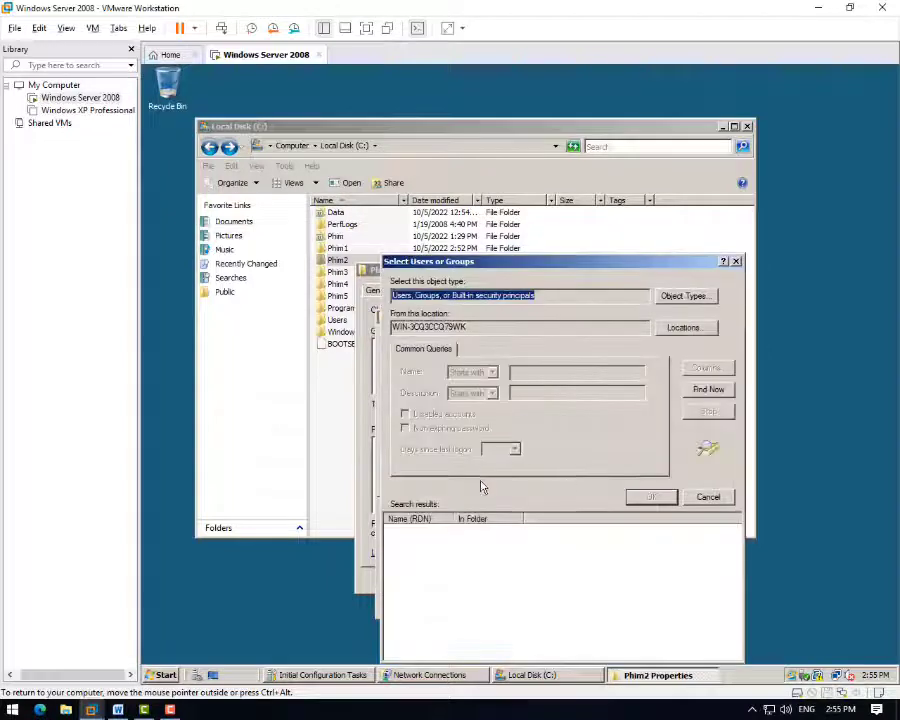
left_click(704, 392)
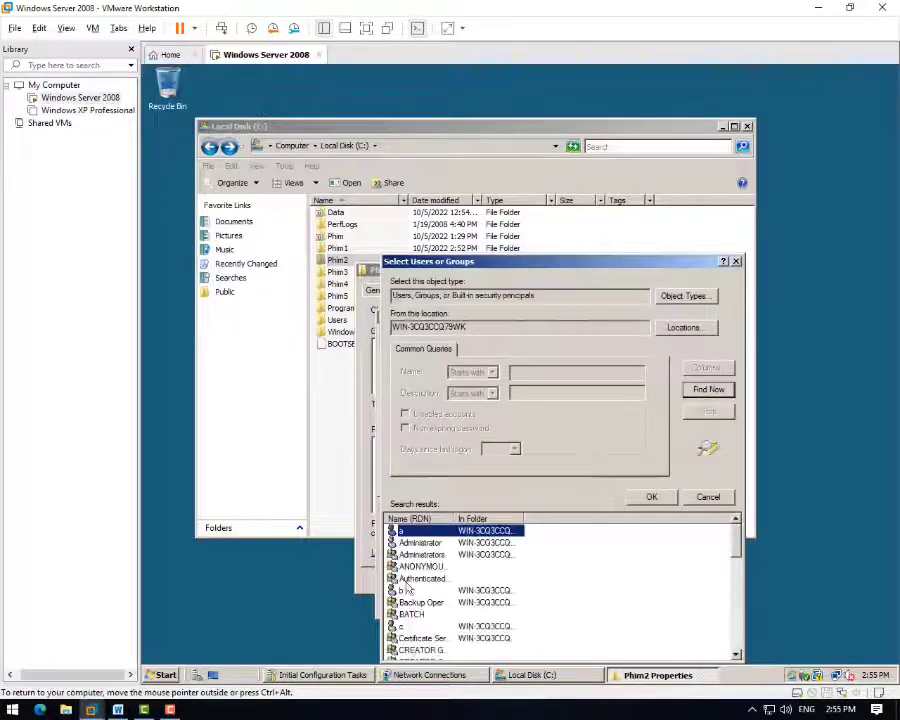
left_click(460, 591)
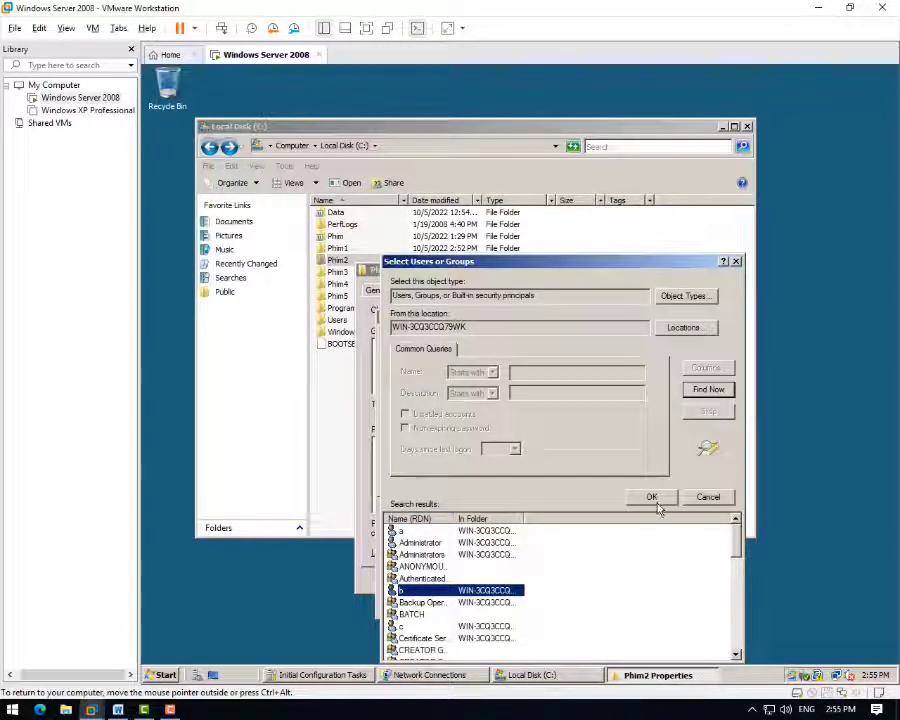
left_click(652, 497)
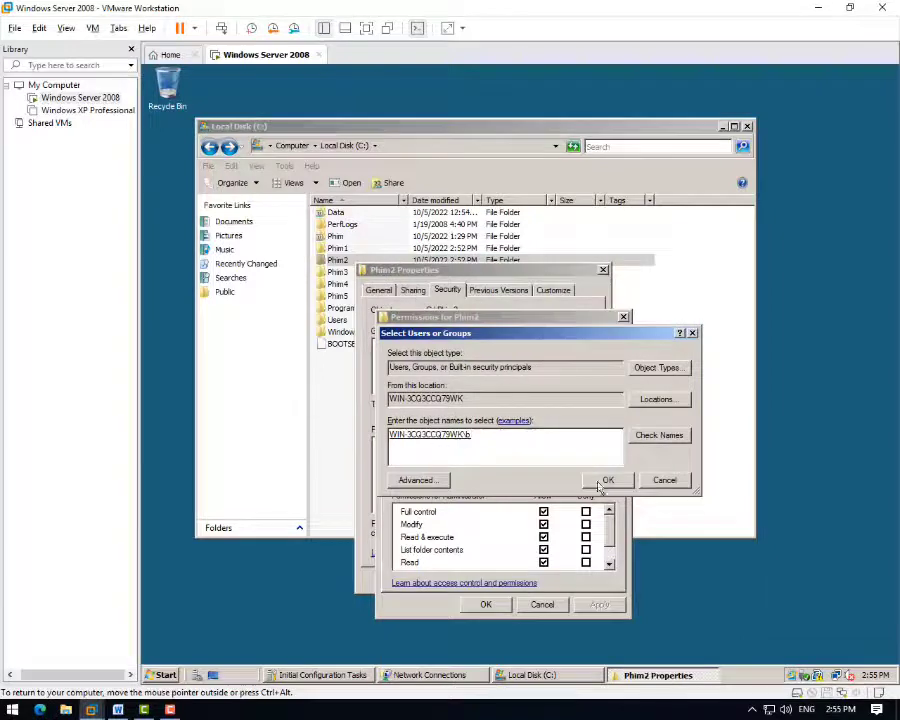
left_click(607, 479)
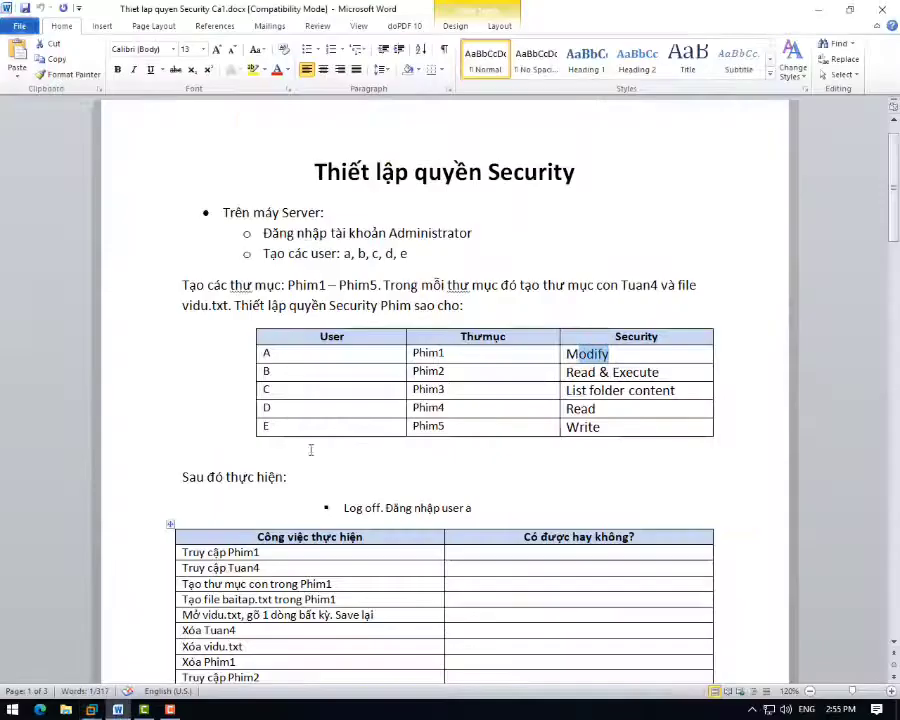
- Mark user b's row in the Word checklist table
left_click(117, 710)
double_click(266, 371)
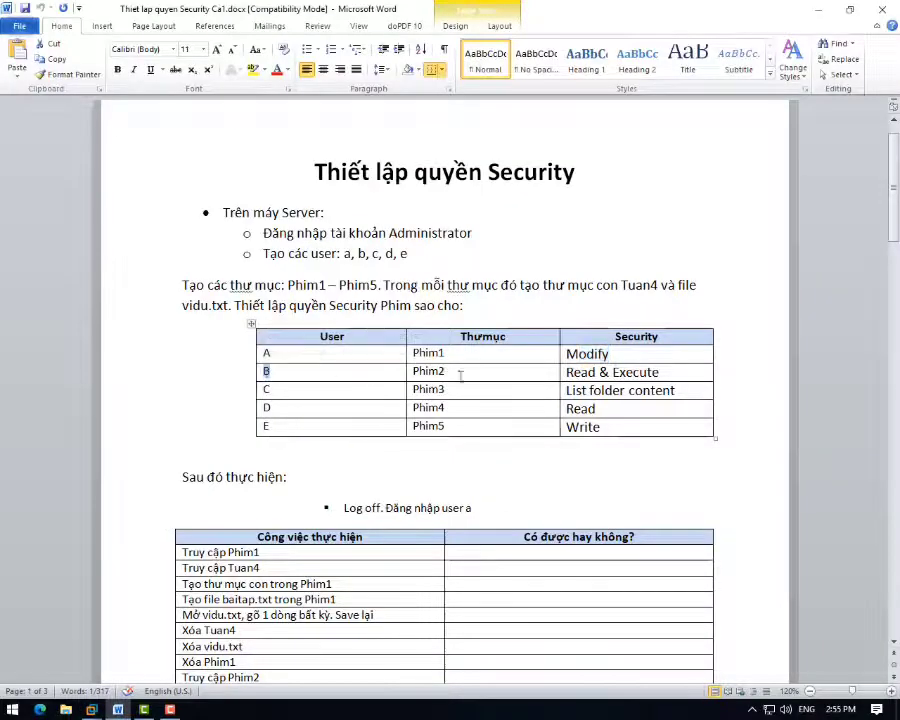
left_click(91, 710)
left_click(248, 622)
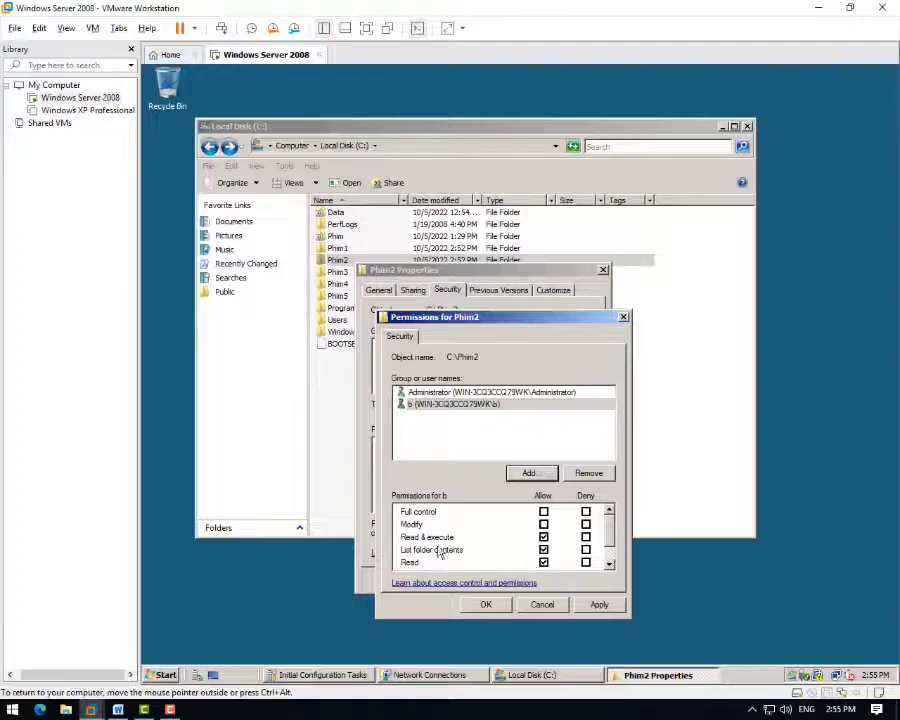
- Allow user b Read & execute on Phim2 and close the folder's properties
left_click(543, 537)
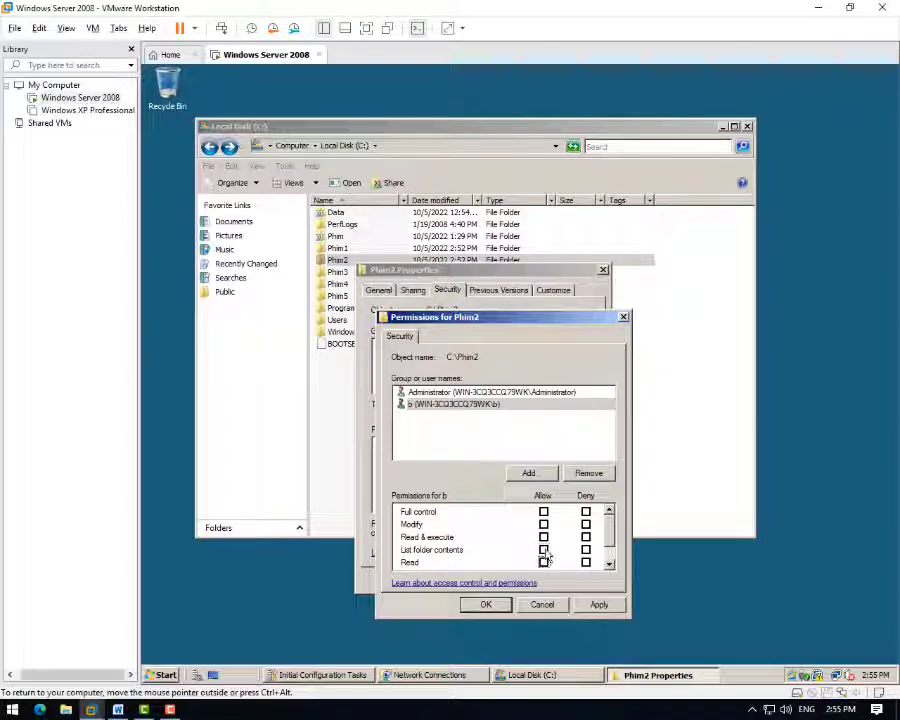
left_click(543, 537)
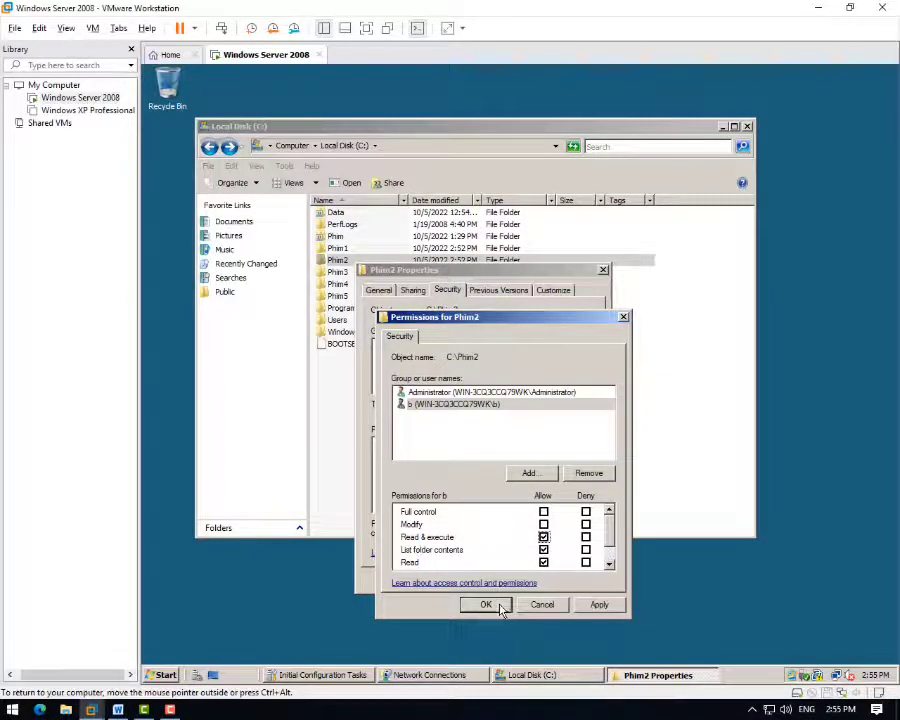
left_click(500, 607)
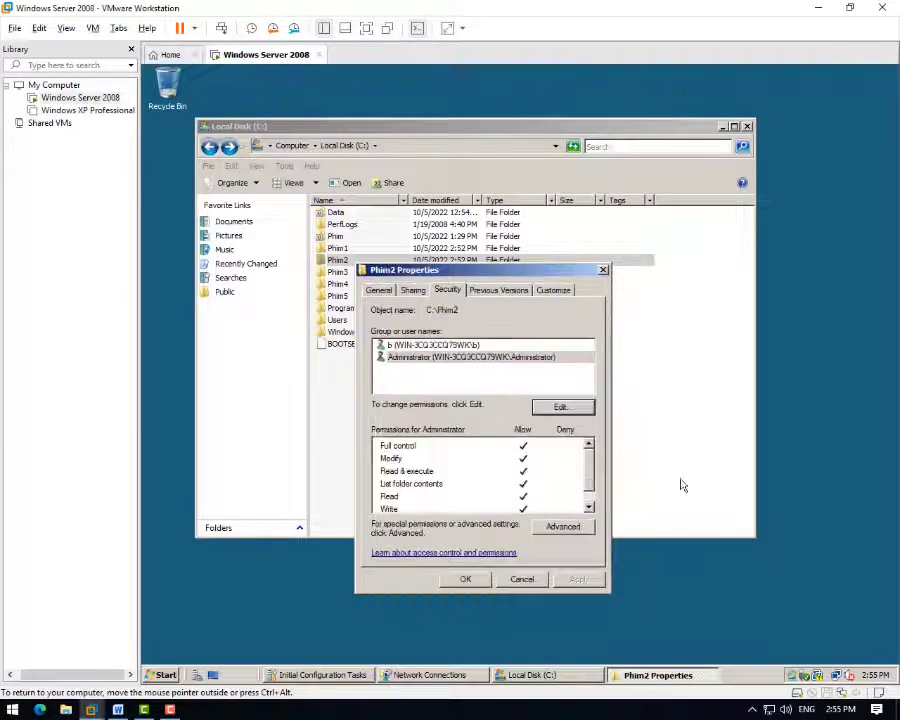
left_click(473, 584)
left_click(343, 278)
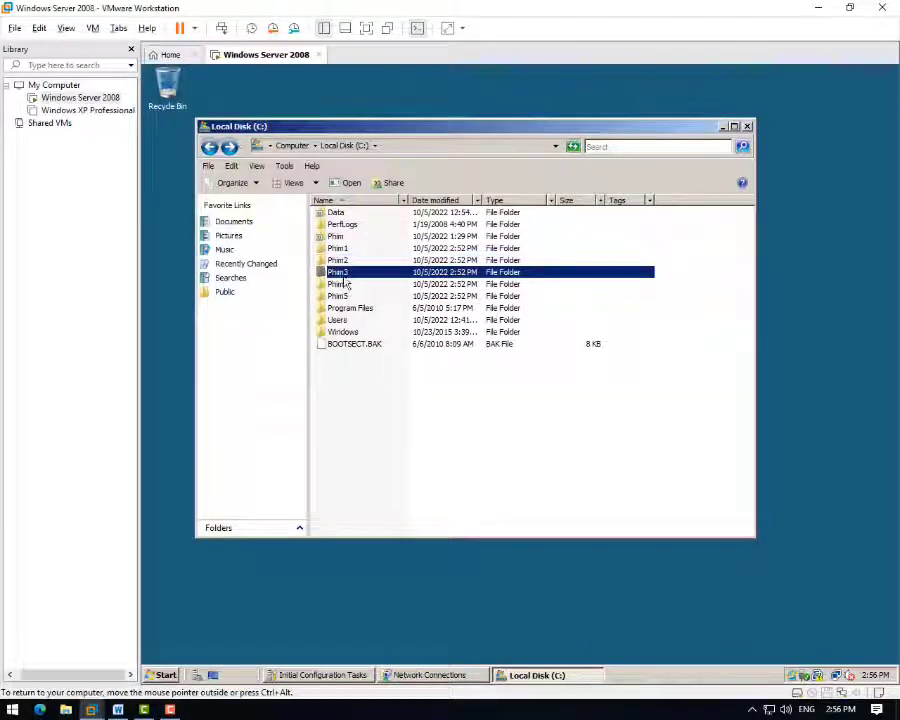
- Open Phim3's editable security permissions and list all server accounts
right_click(352, 273)
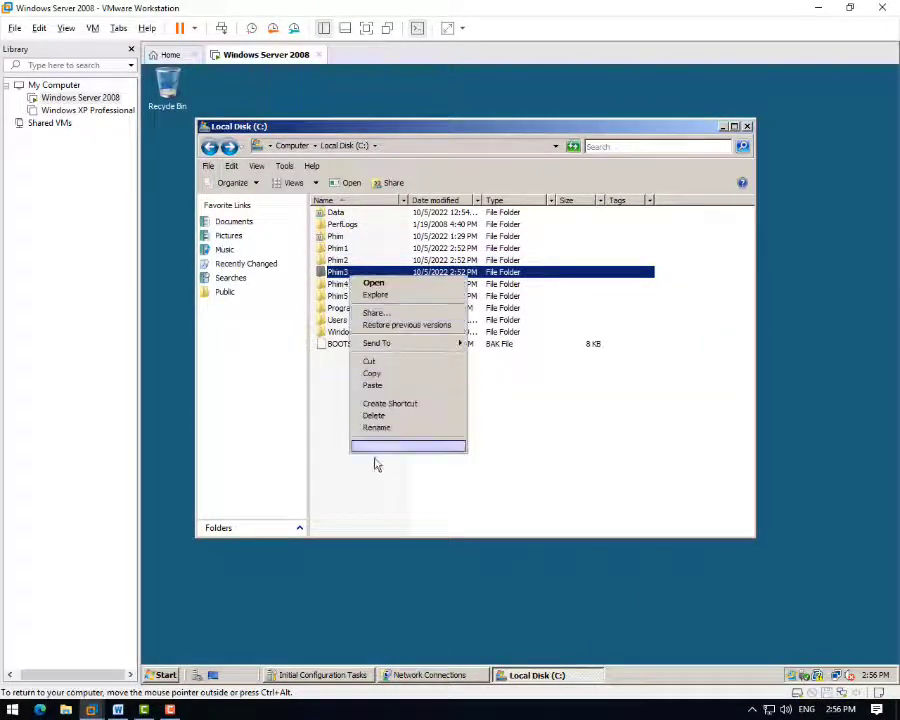
left_click(390, 445)
left_click(443, 303)
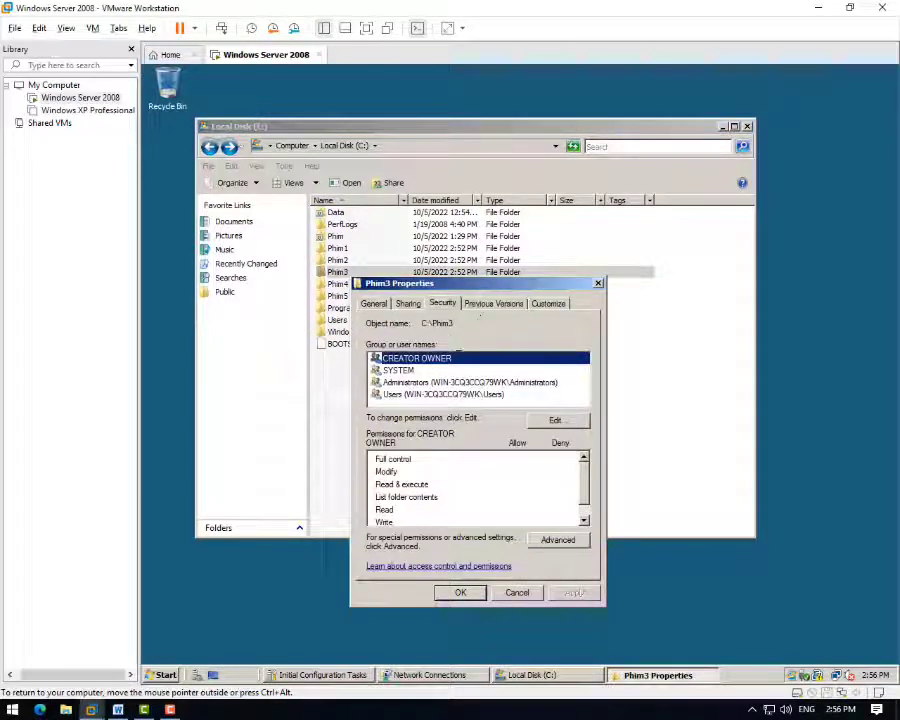
left_click(558, 423)
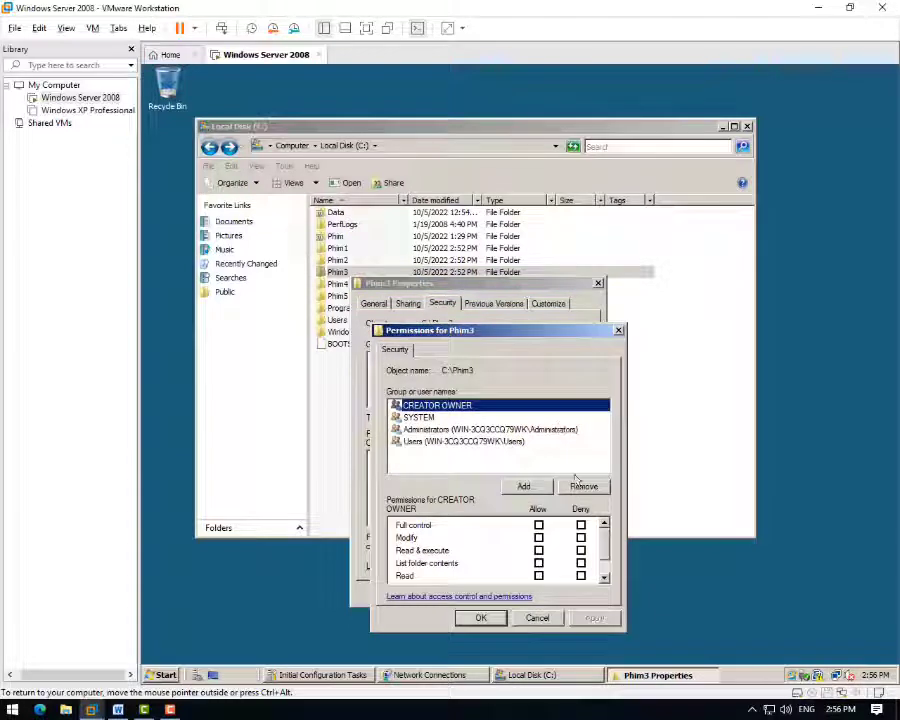
left_click(521, 490)
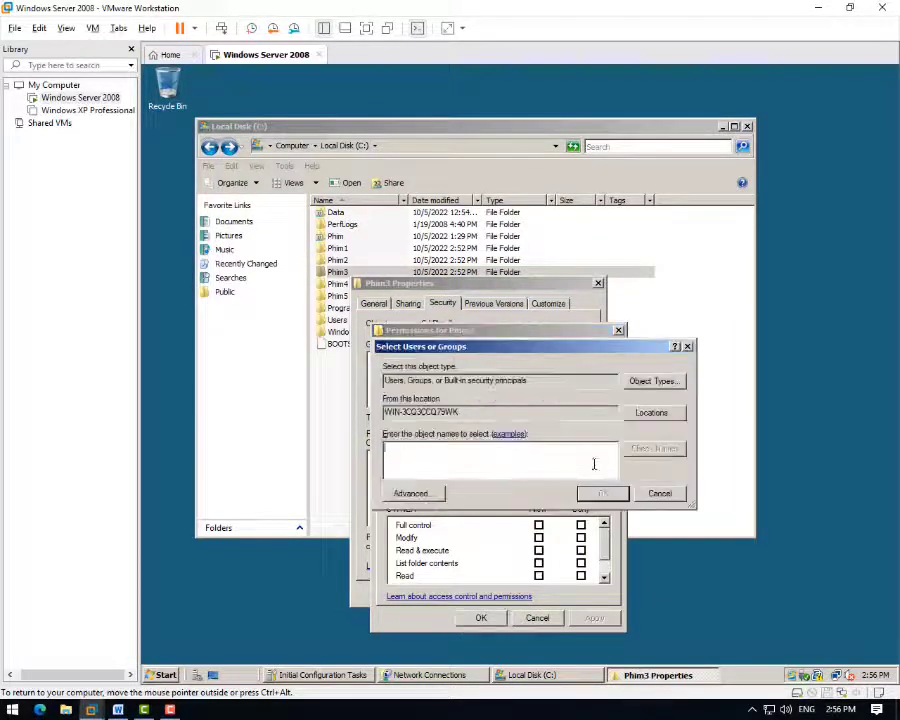
left_click(421, 493)
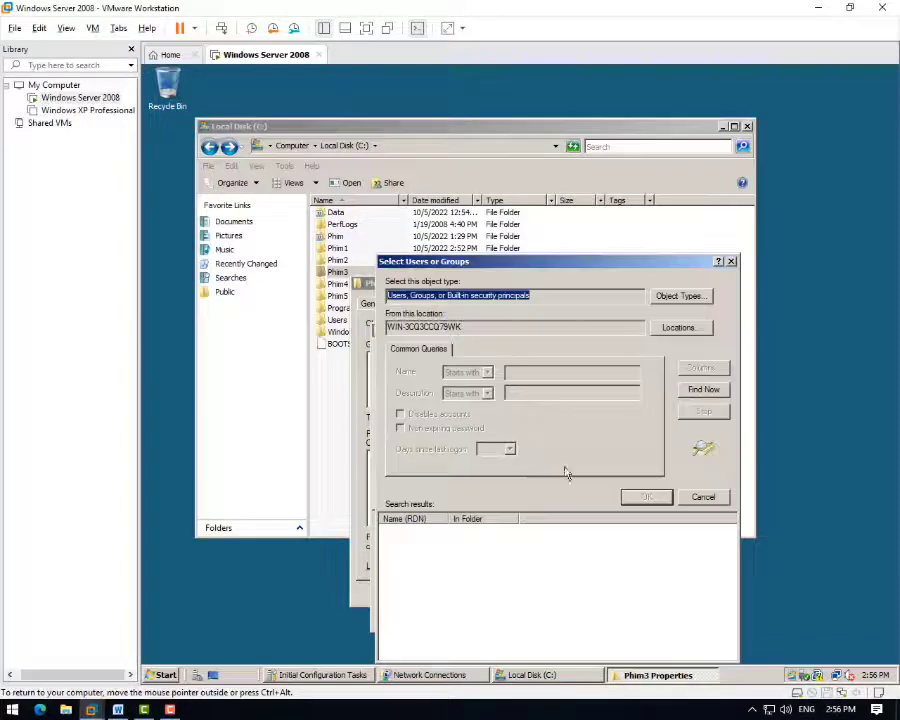
left_click(703, 393)
- Add Administrator to Phim3 with Full control allowed and applied
left_click(415, 542)
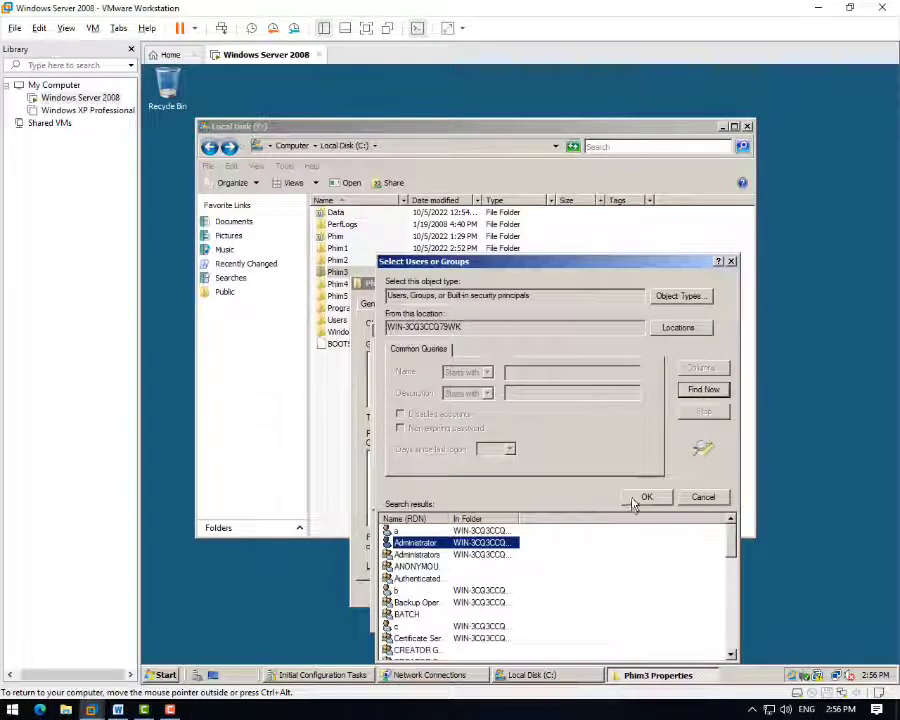
left_click(634, 500)
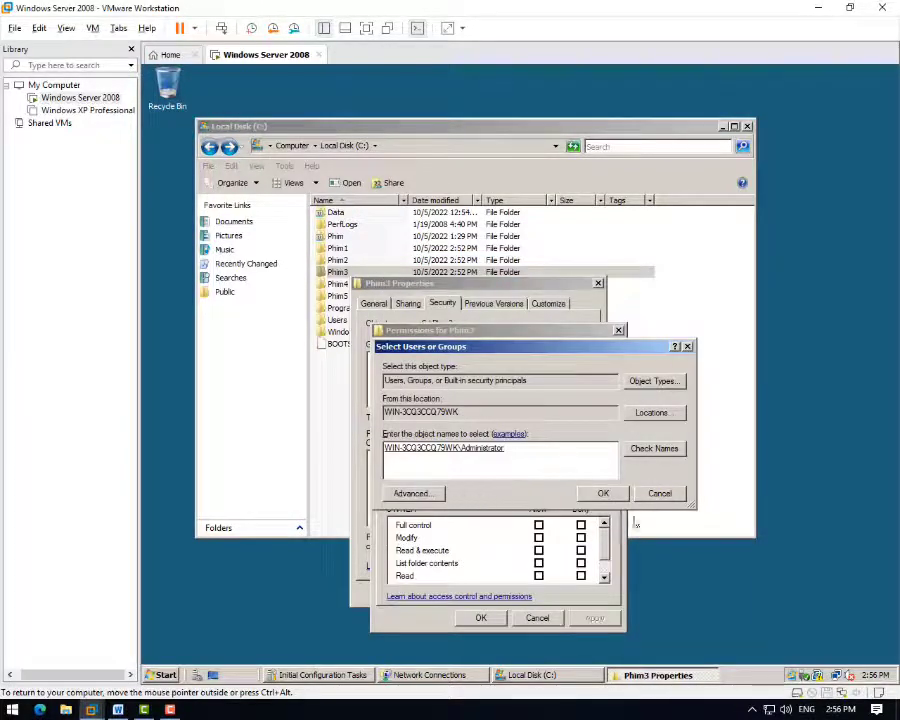
left_click(598, 492)
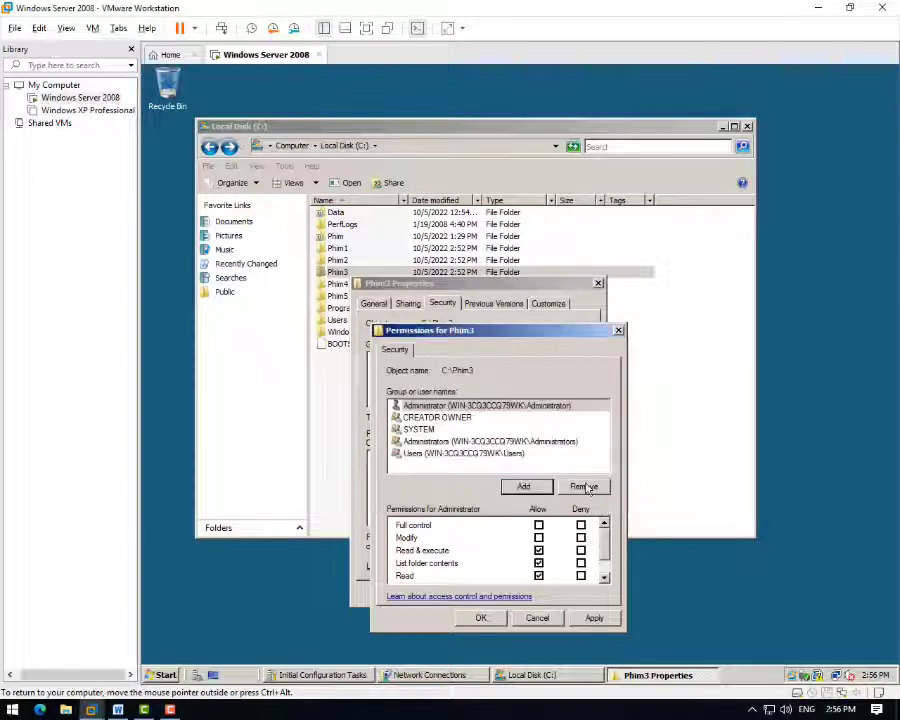
left_click(538, 525)
left_click(592, 619)
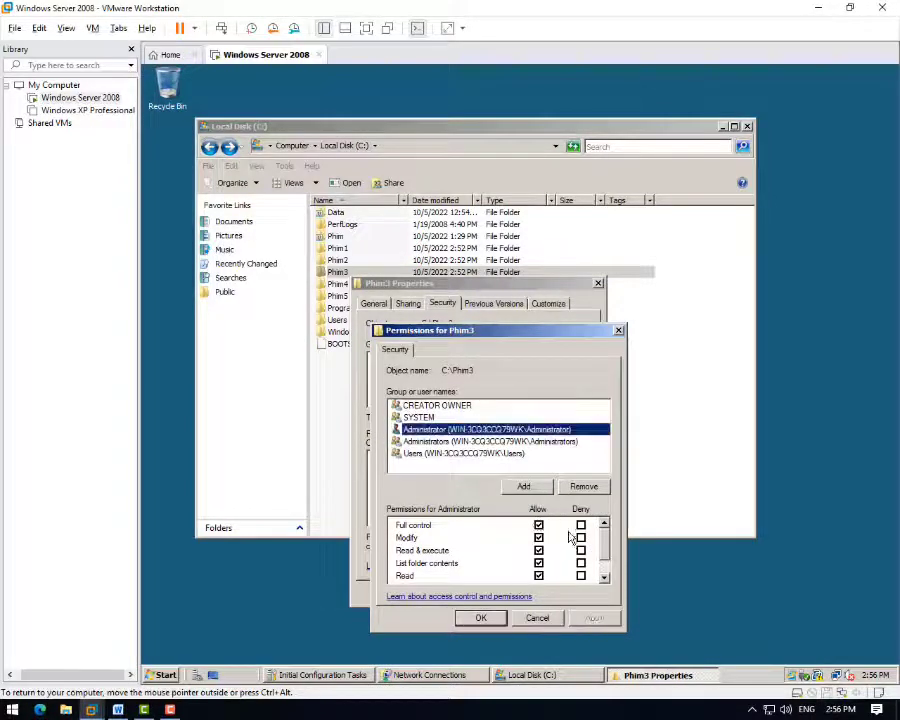
left_click(481, 617)
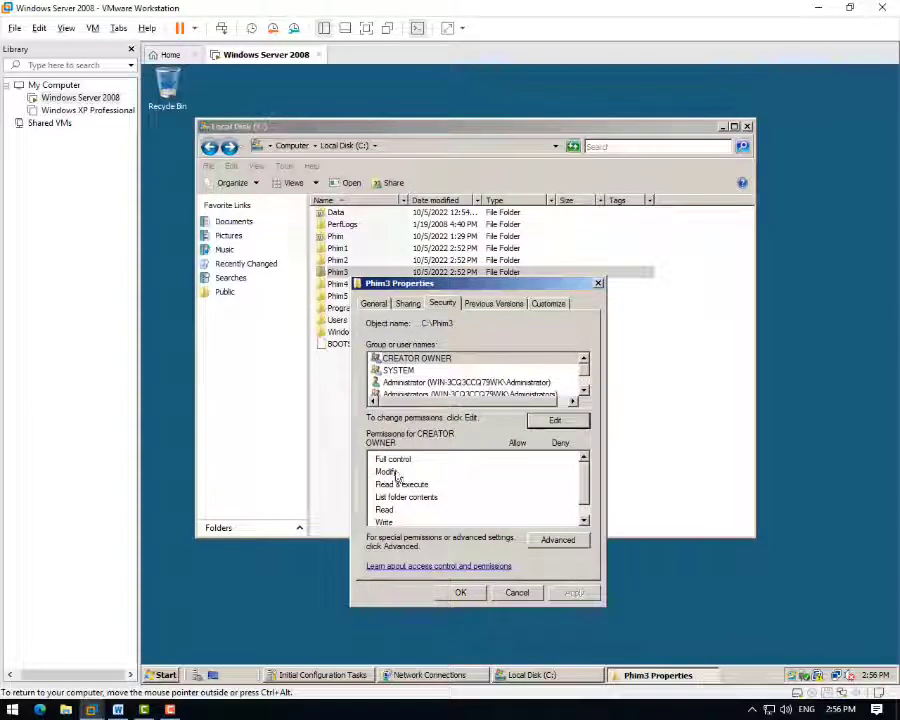
- Remove Phim3's inherited permission entries, leaving only Administrator's
left_click(560, 542)
left_click(412, 571)
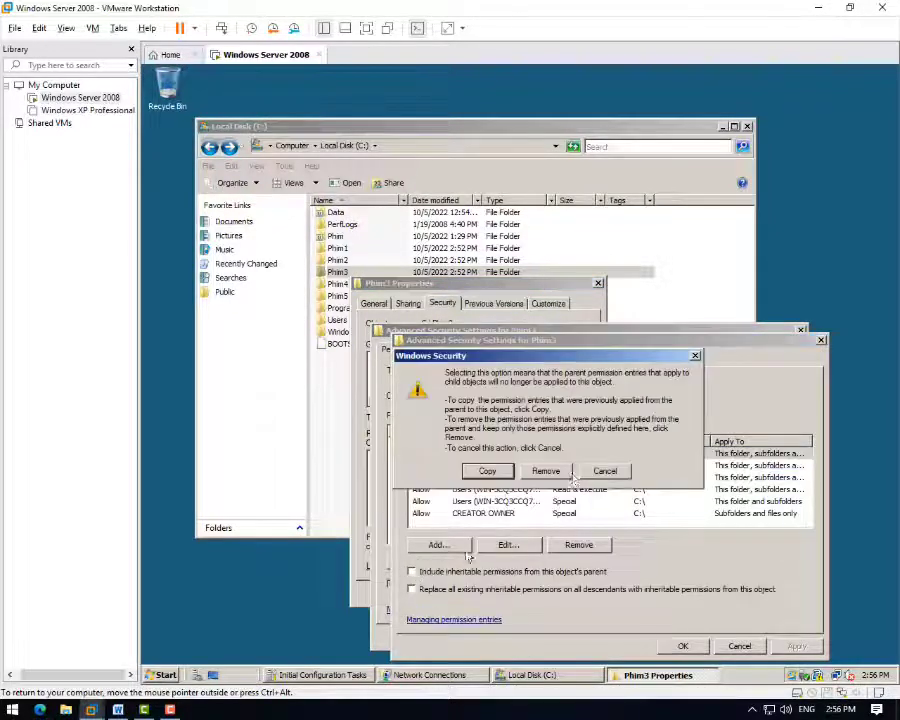
left_click(544, 468)
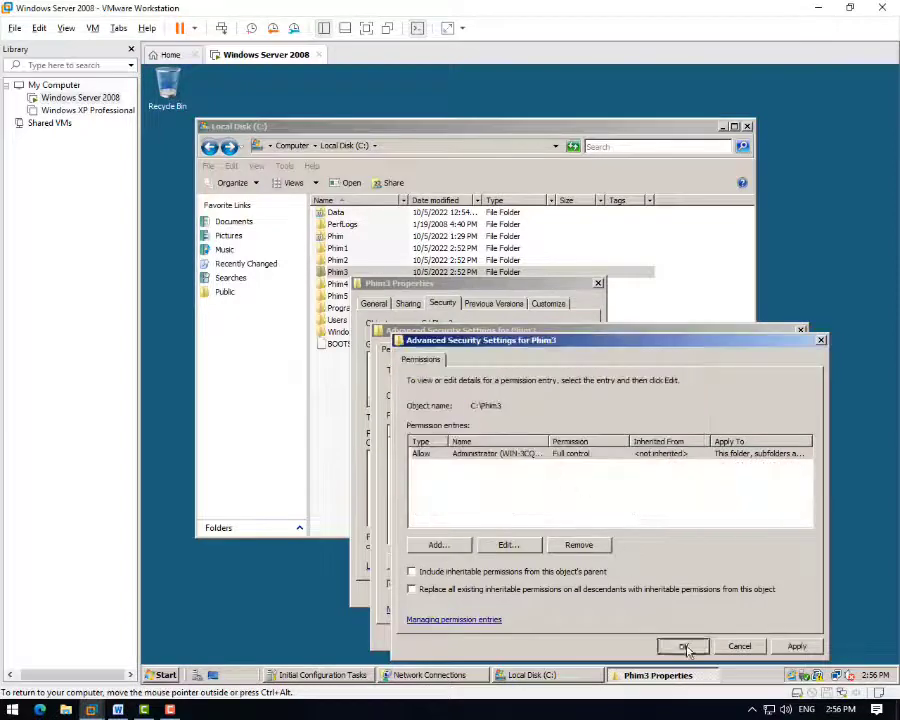
left_click(684, 647)
left_click(660, 635)
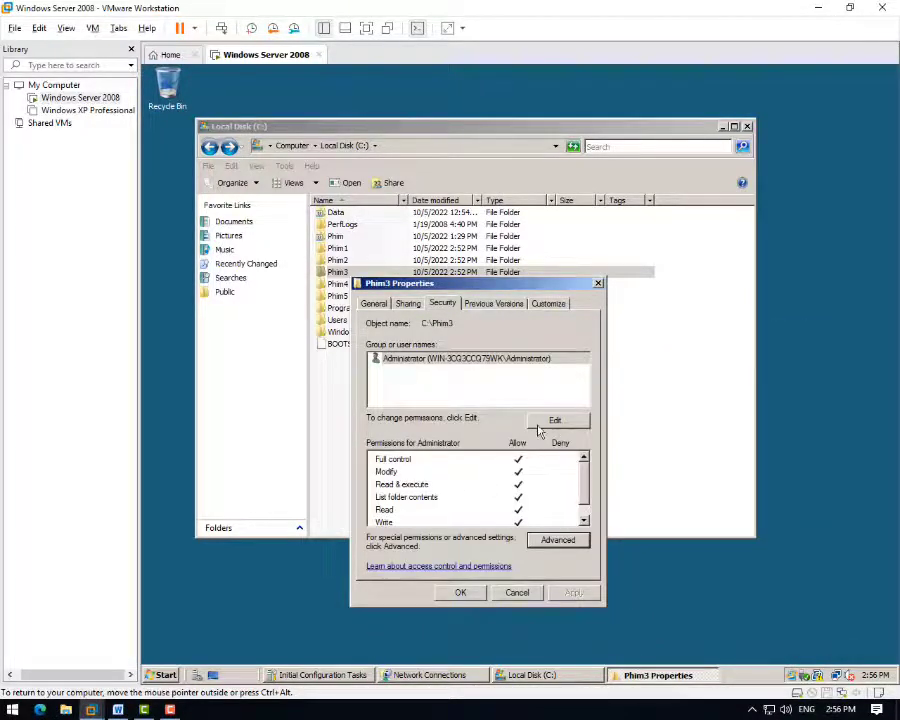
- Add user c to Phim3's permission list
left_click(555, 421)
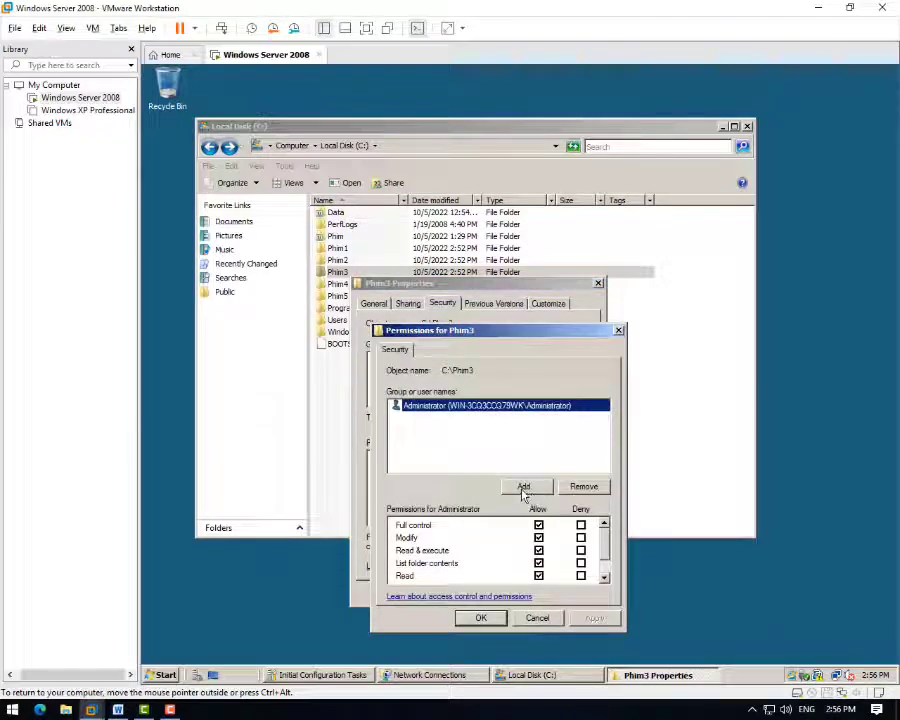
left_click(524, 486)
left_click(434, 495)
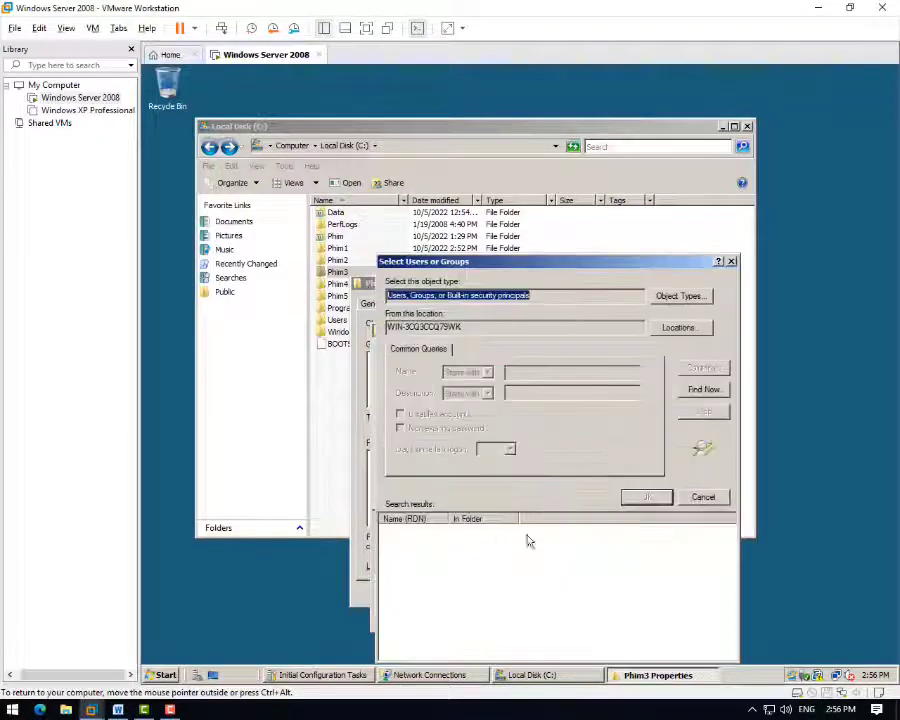
left_click(704, 390)
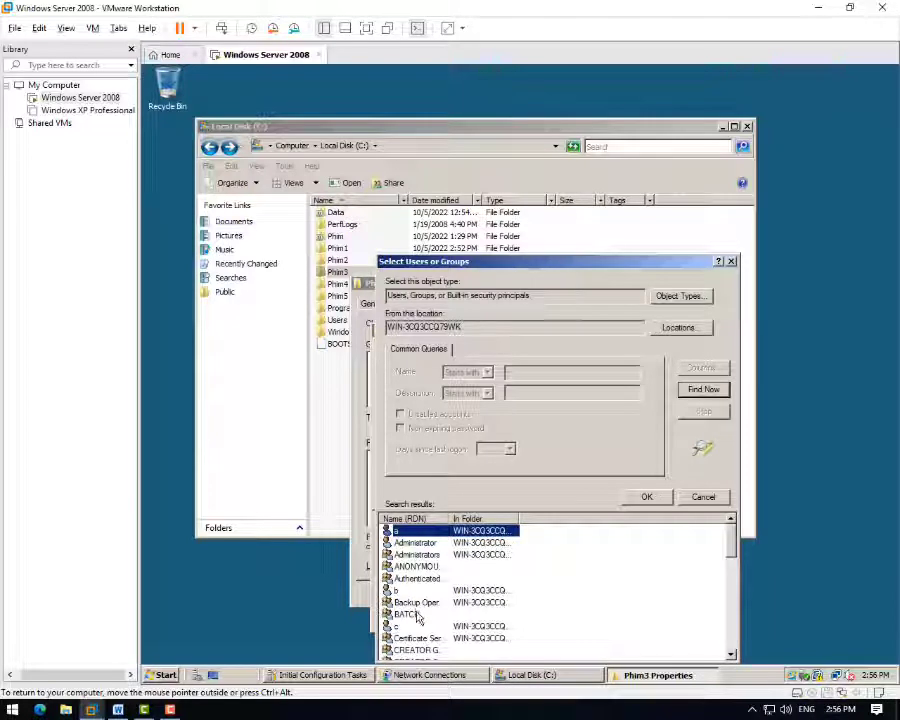
left_click(404, 627)
left_click(648, 498)
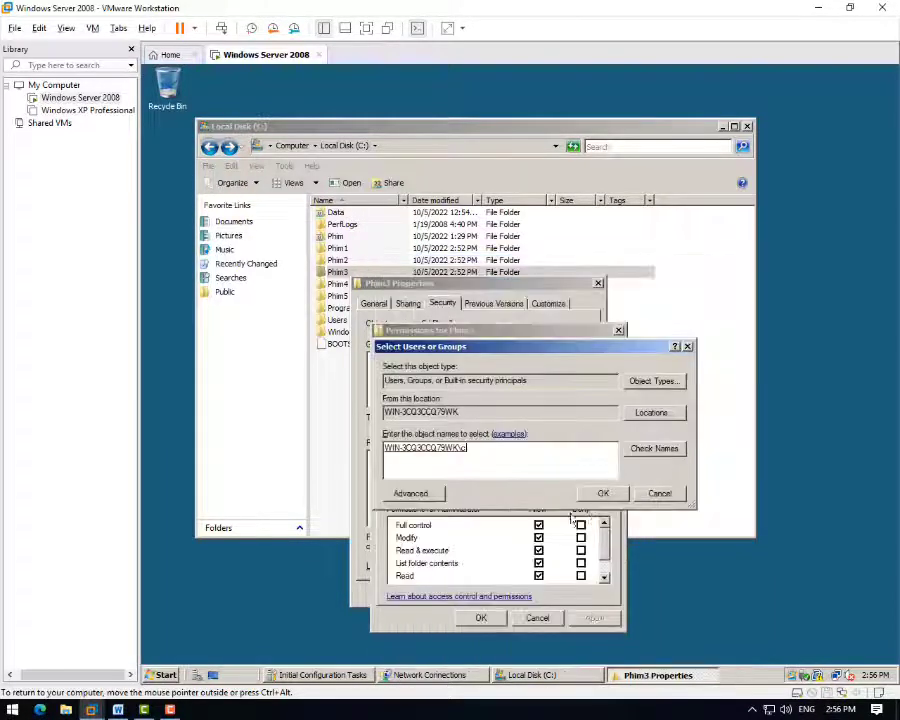
left_click(592, 492)
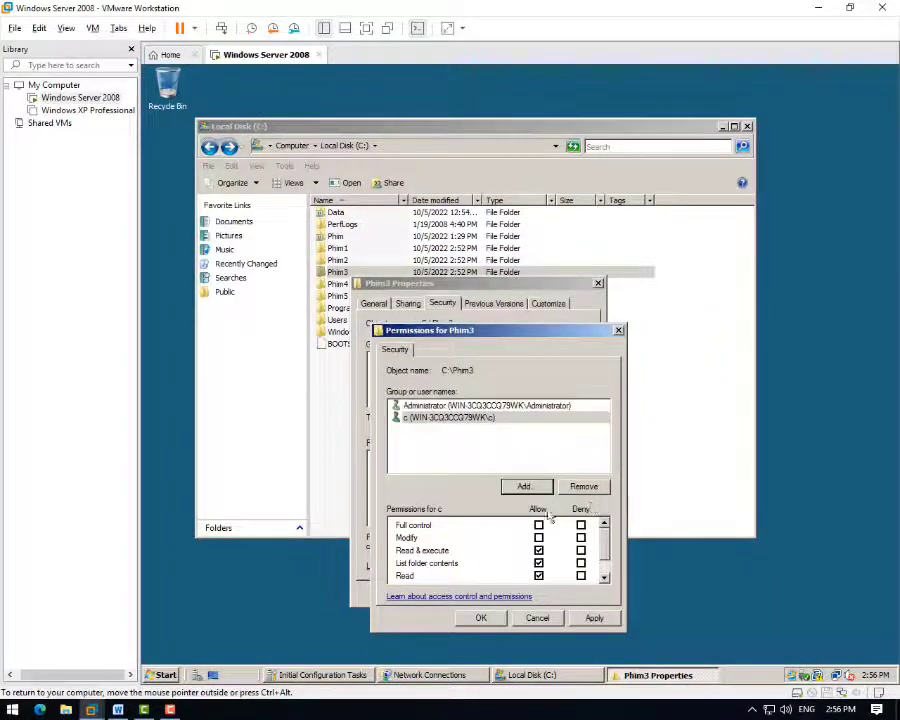
- Mark user c's List folder contents requirement in the Word checklist
key("ctrl+alt")
key("alt+Tab")
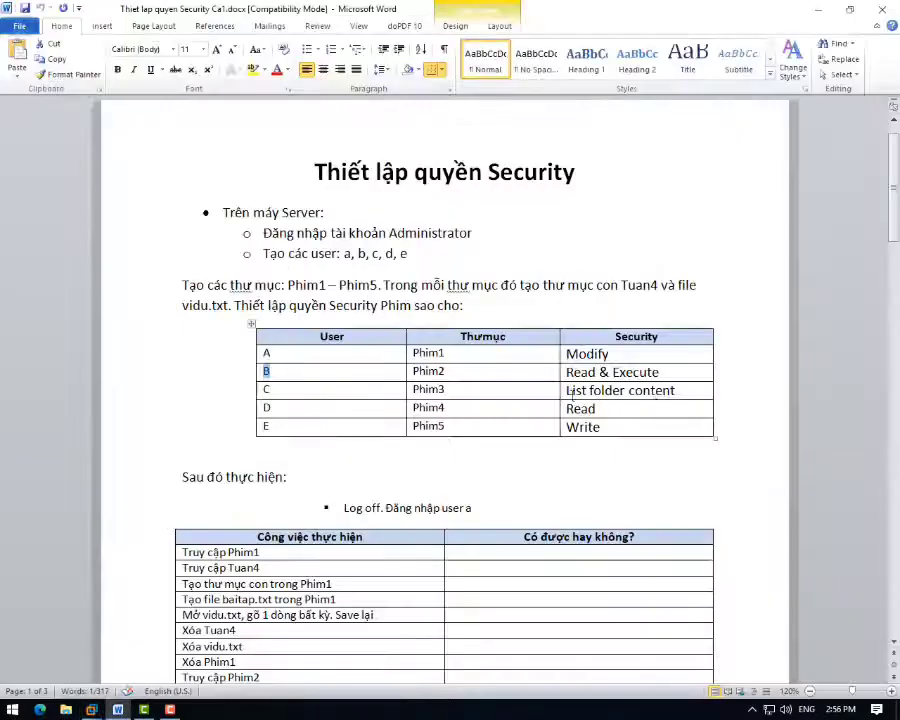
left_click_drag(566, 390, 674, 391)
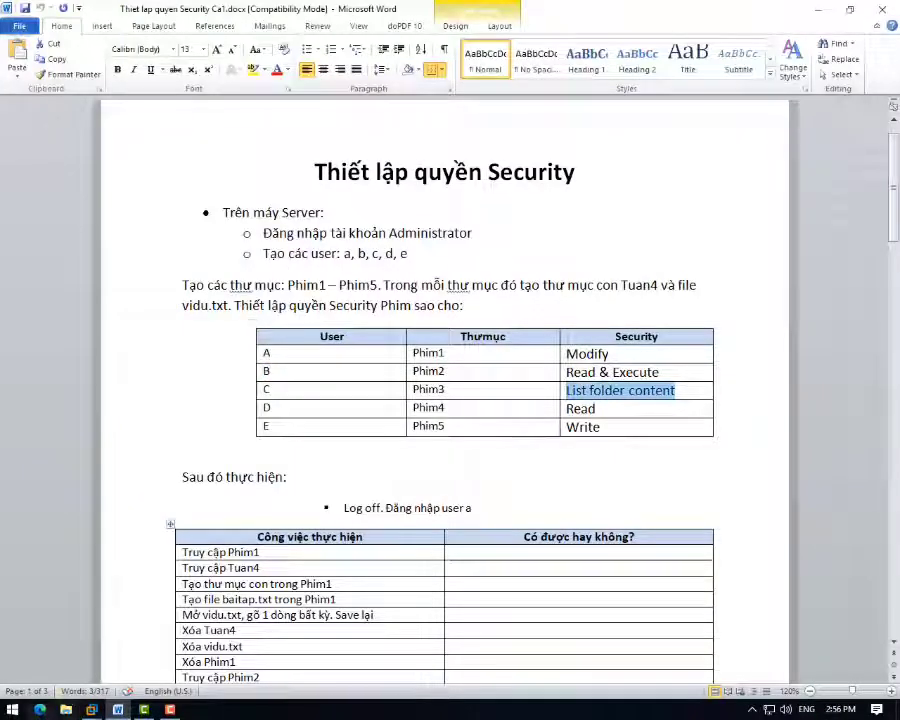
left_click(90, 709)
left_click(228, 667)
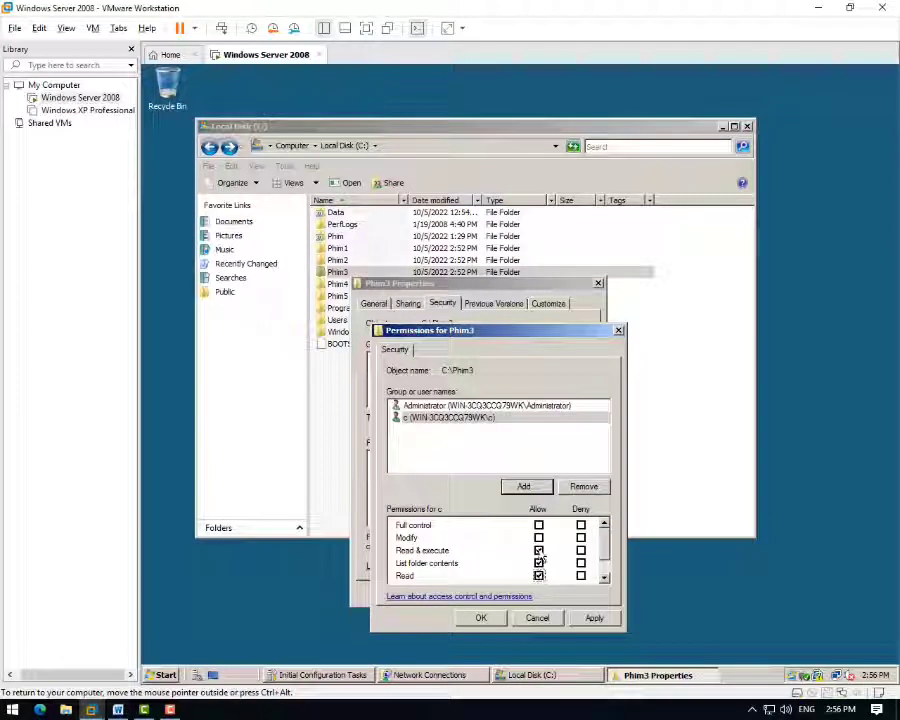
- Clear Read so user c has only List folder contents, then close Phim3's properties
left_click(539, 576)
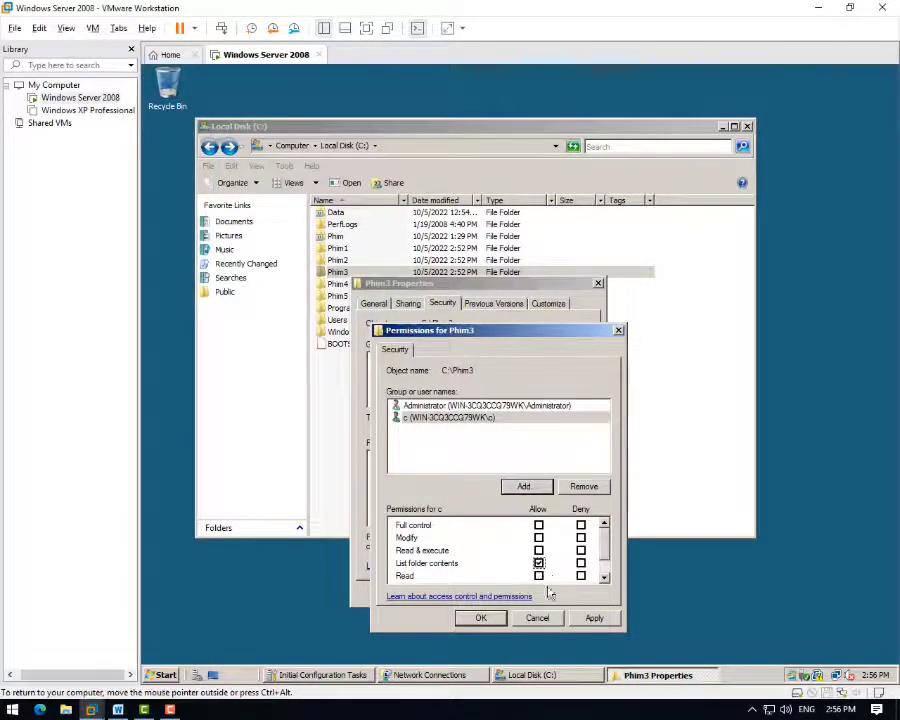
left_click(481, 617)
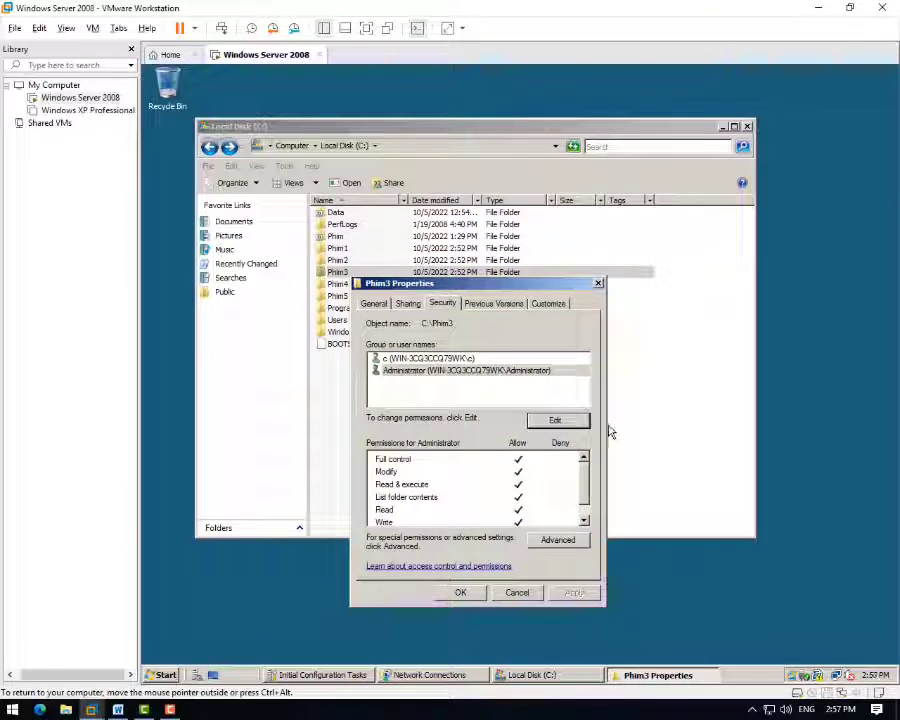
left_click(460, 592)
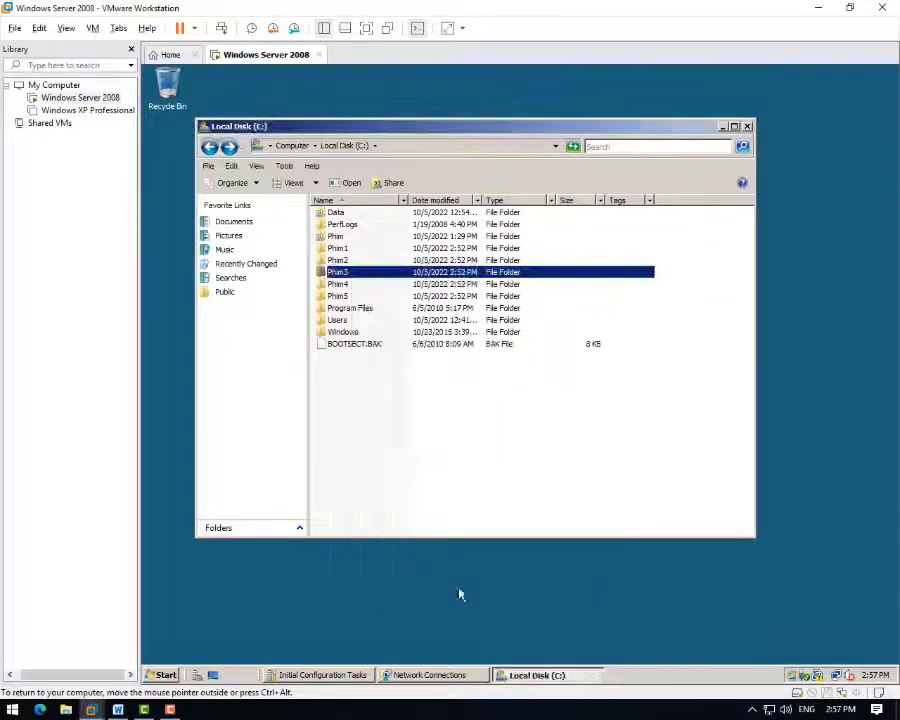
- Open Phim4's editable security permissions and list all server accounts
left_click(334, 284)
right_click(330, 284)
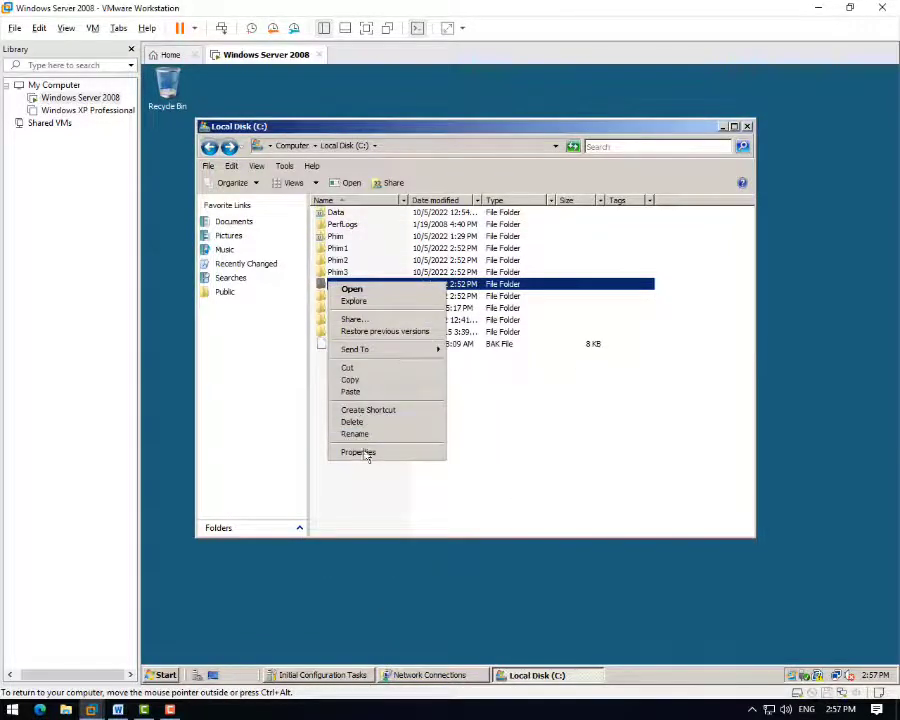
left_click(370, 454)
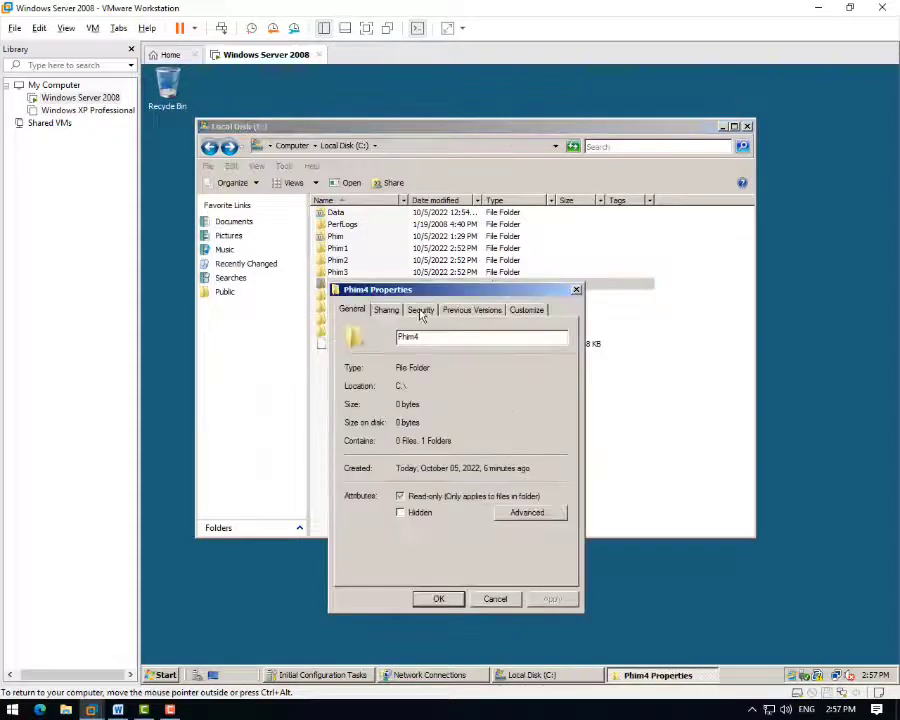
left_click(421, 311)
left_click(544, 431)
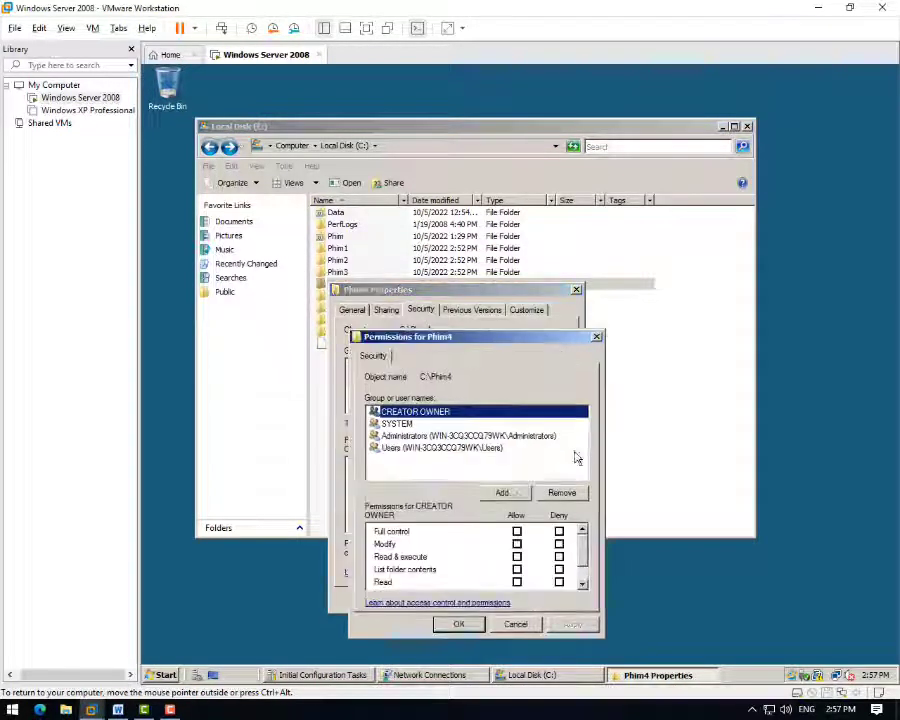
left_click(506, 490)
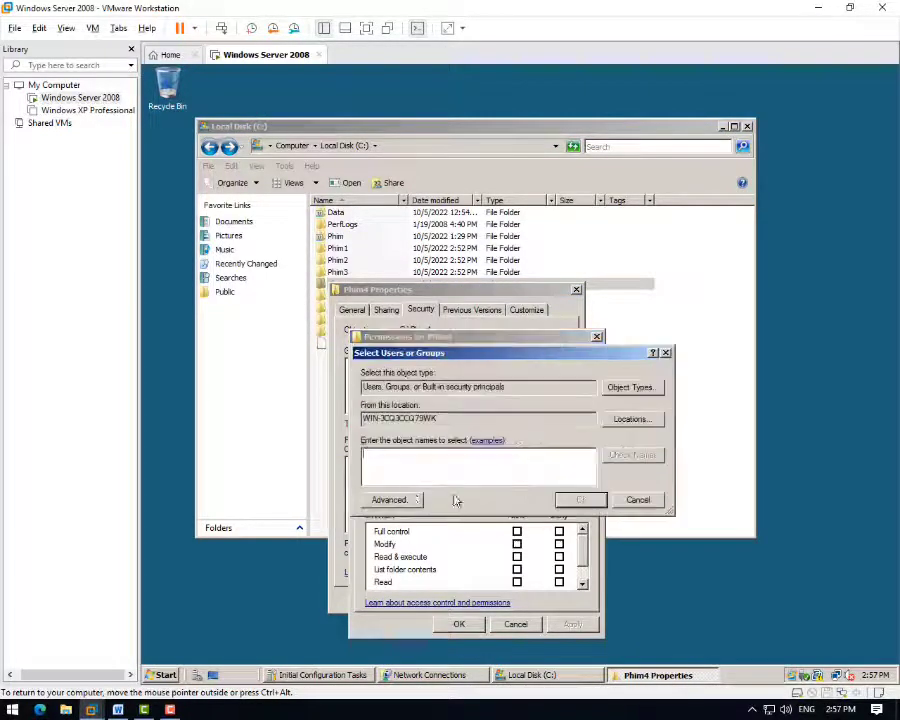
left_click(390, 499)
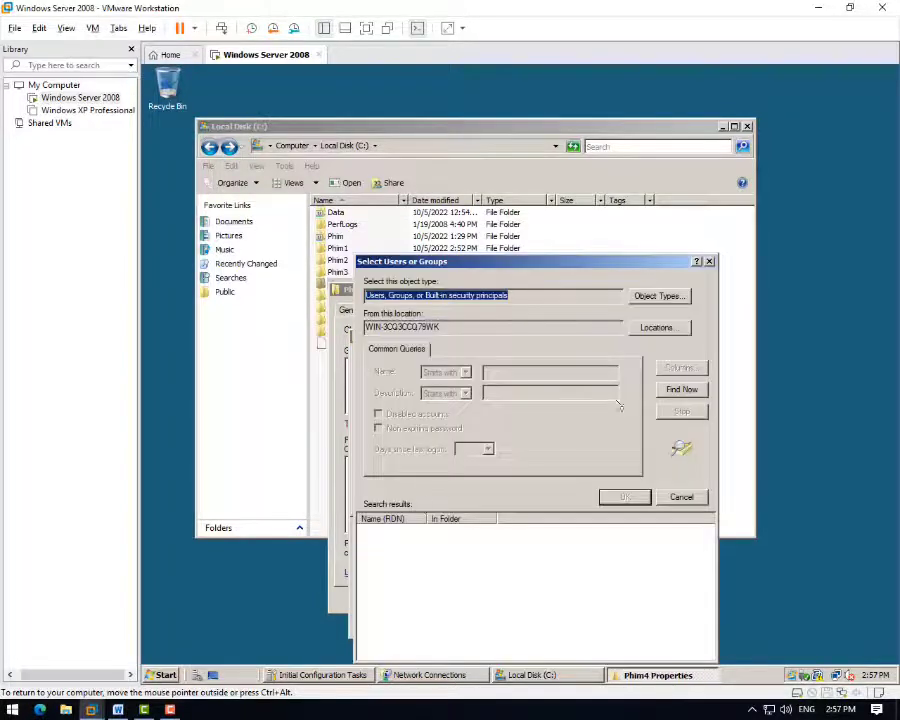
left_click(682, 389)
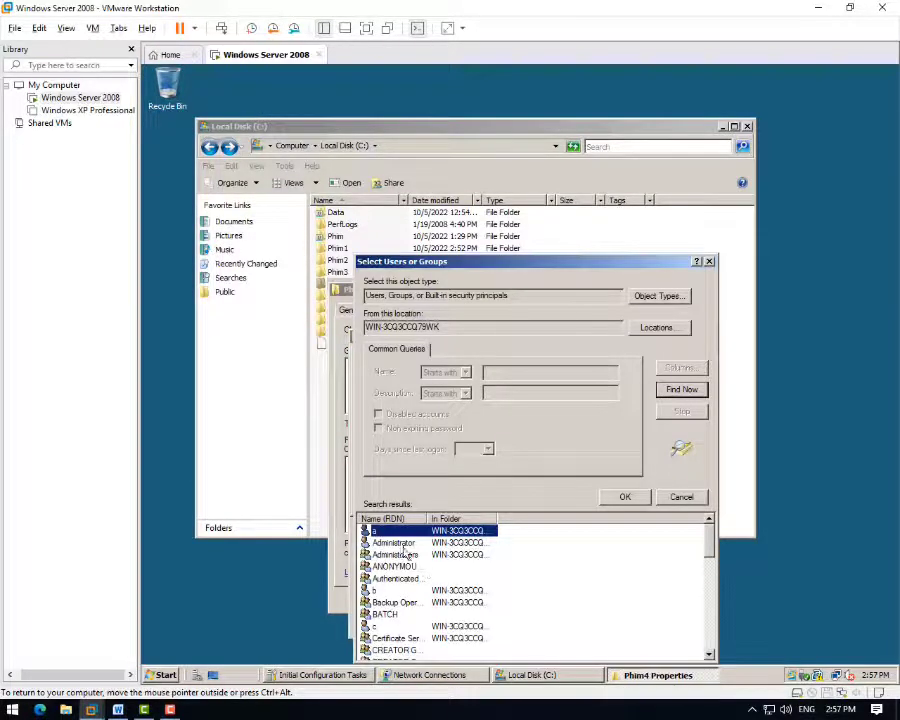
- Add Administrator to Phim4 with Full control allowed and applied
left_click(398, 543)
left_click(626, 498)
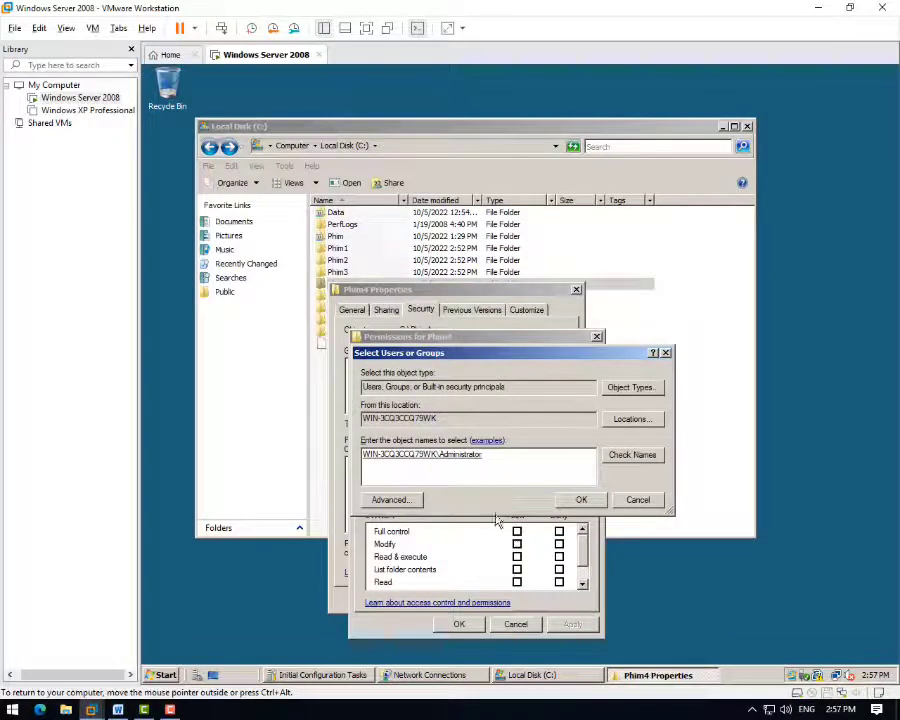
left_click(581, 500)
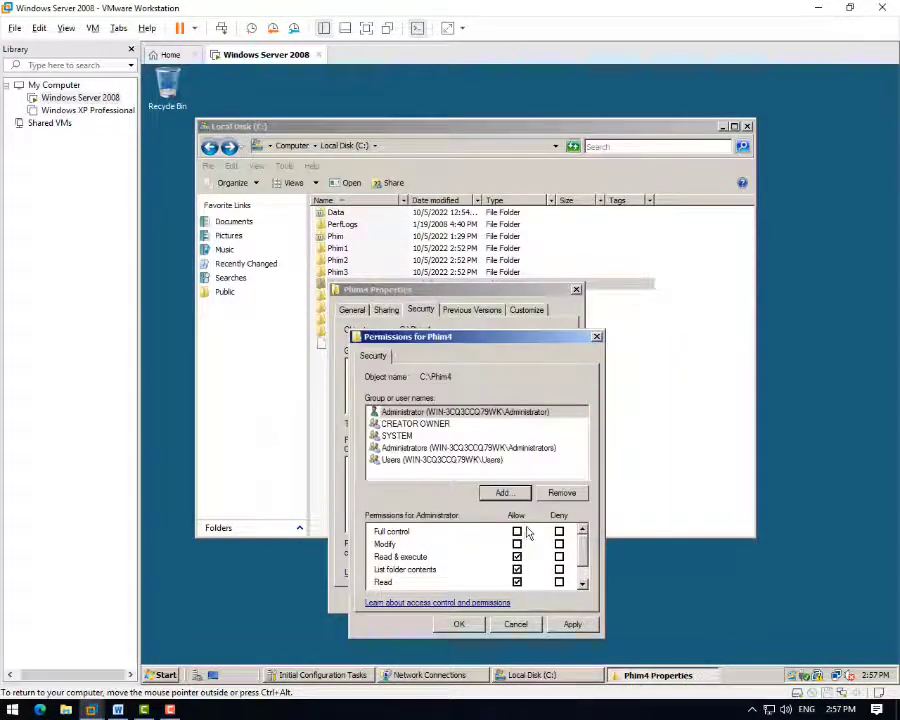
left_click(516, 531)
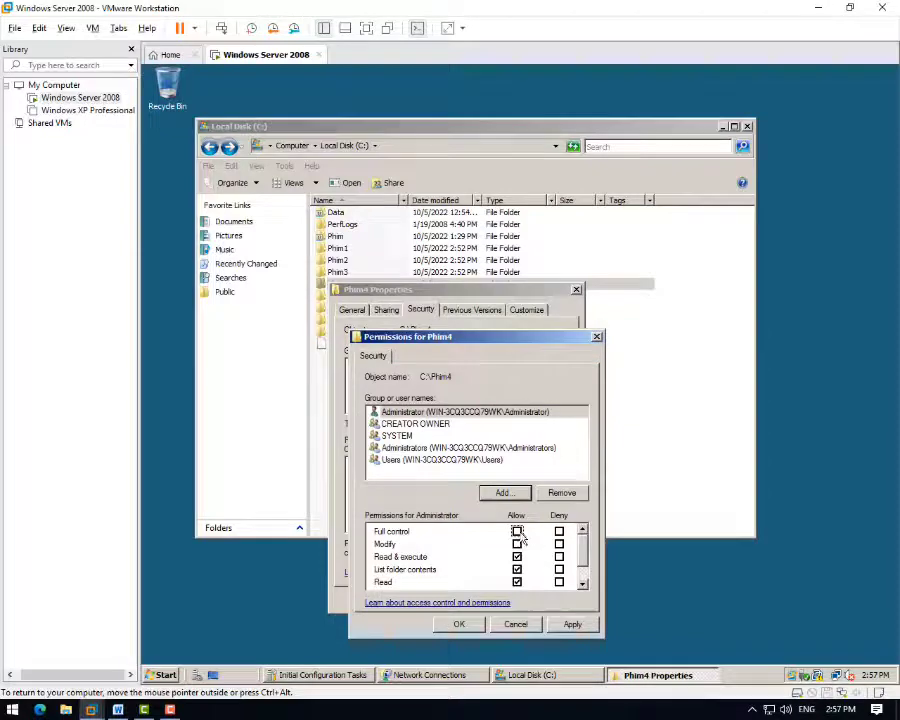
left_click(572, 624)
left_click(460, 624)
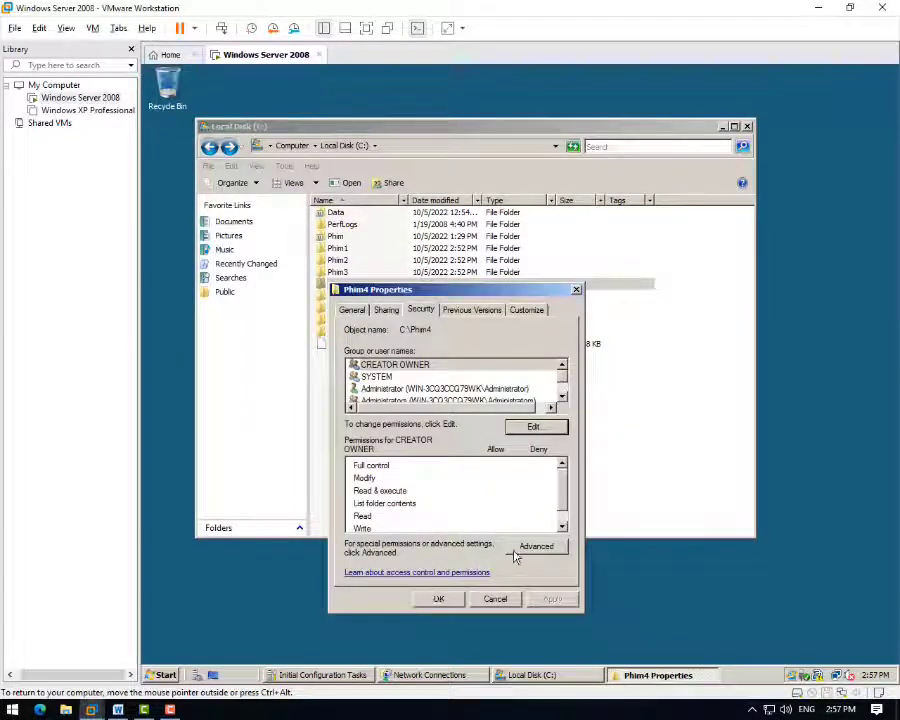
- Remove Phim4's inherited permission entries, leaving only the Administrator entry
left_click(525, 543)
left_click(392, 567)
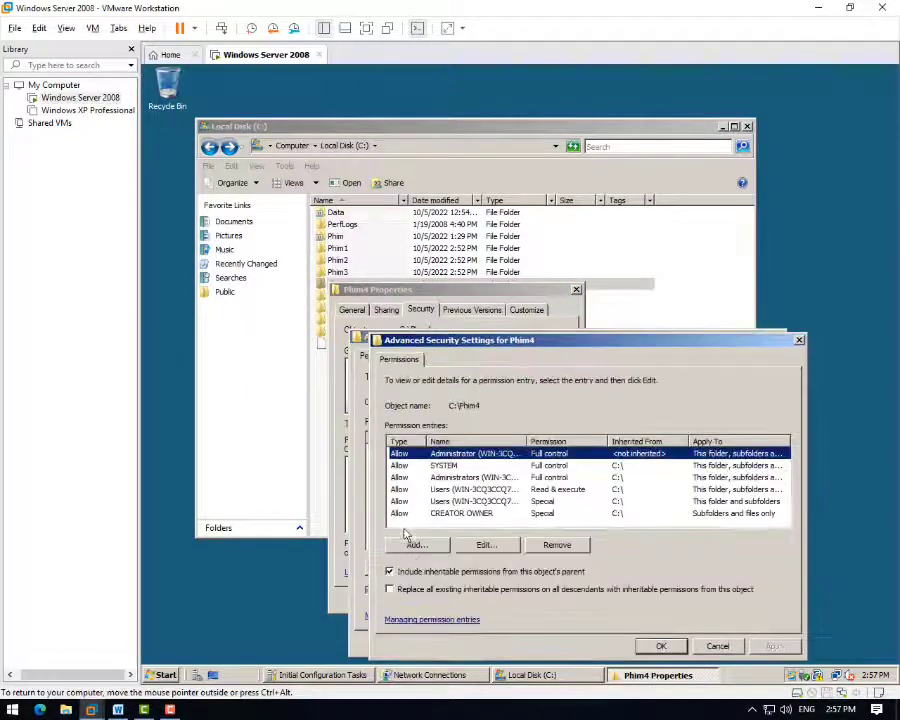
left_click(390, 572)
left_click(527, 472)
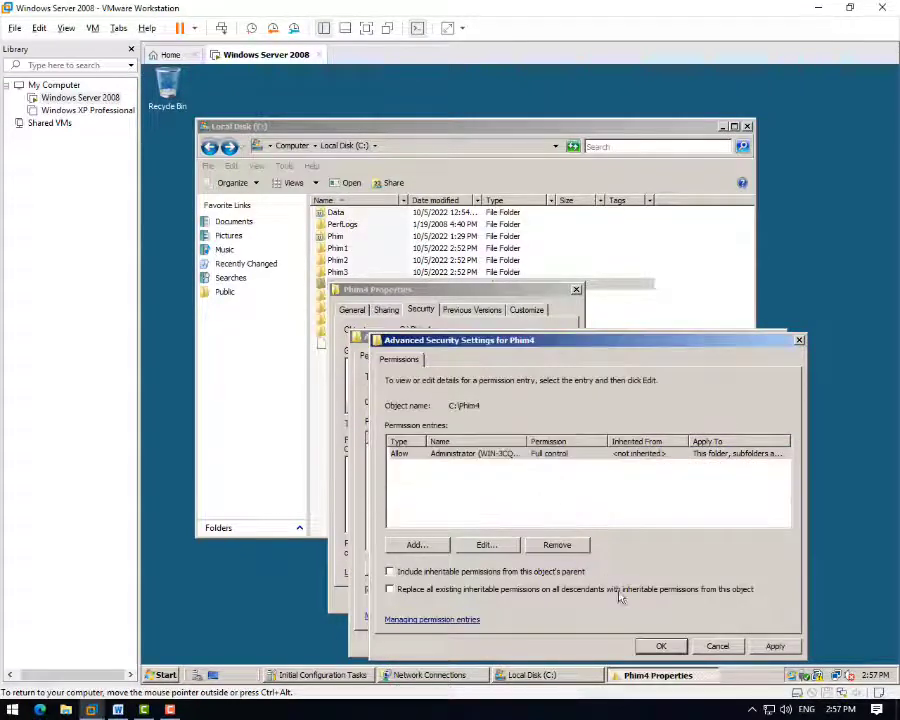
left_click(661, 646)
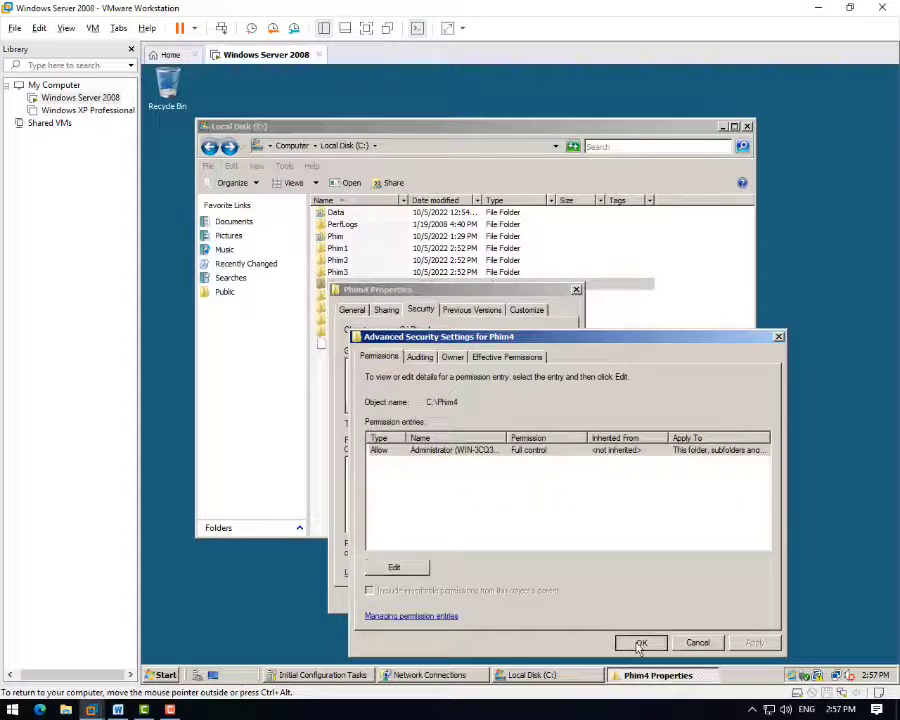
left_click(641, 642)
- Add user d to Phim4's permission list
left_click(530, 432)
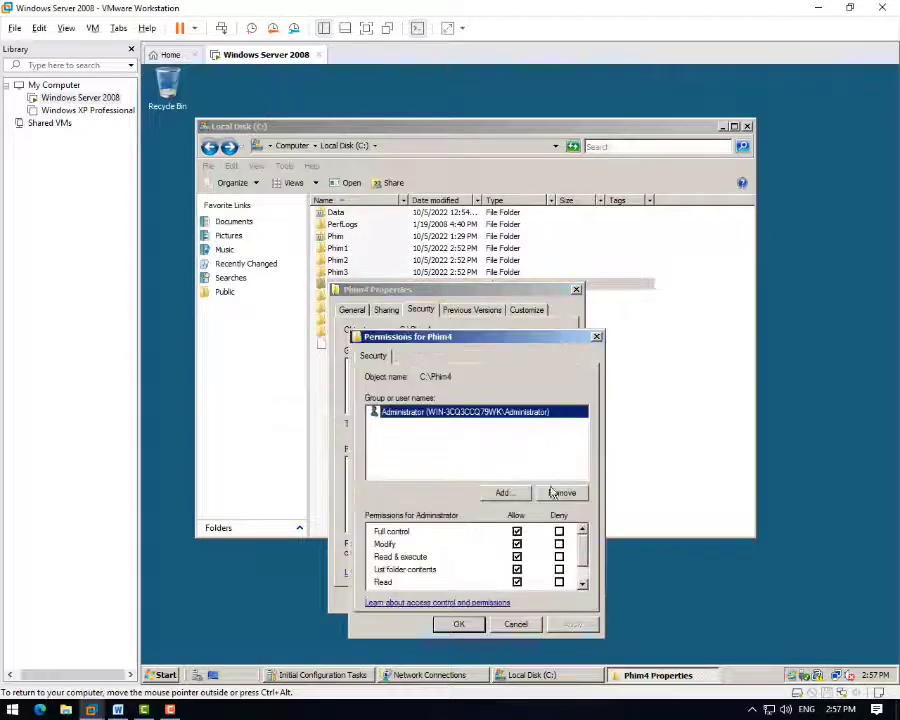
left_click(500, 490)
left_click(387, 501)
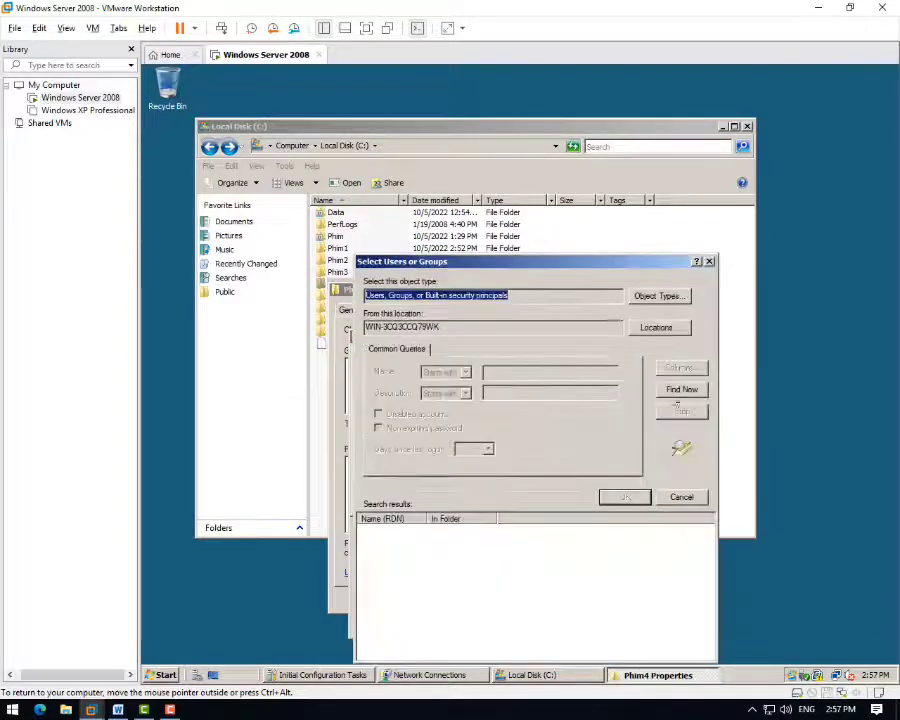
left_click(681, 390)
scroll(393, 637, "down", 1)
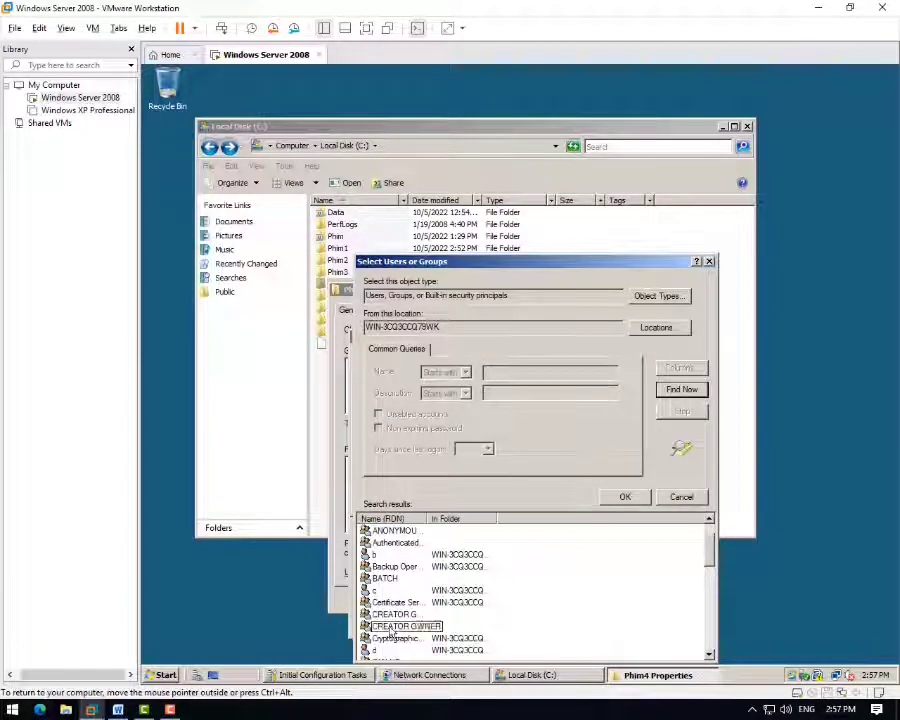
left_click(380, 650)
left_click(625, 497)
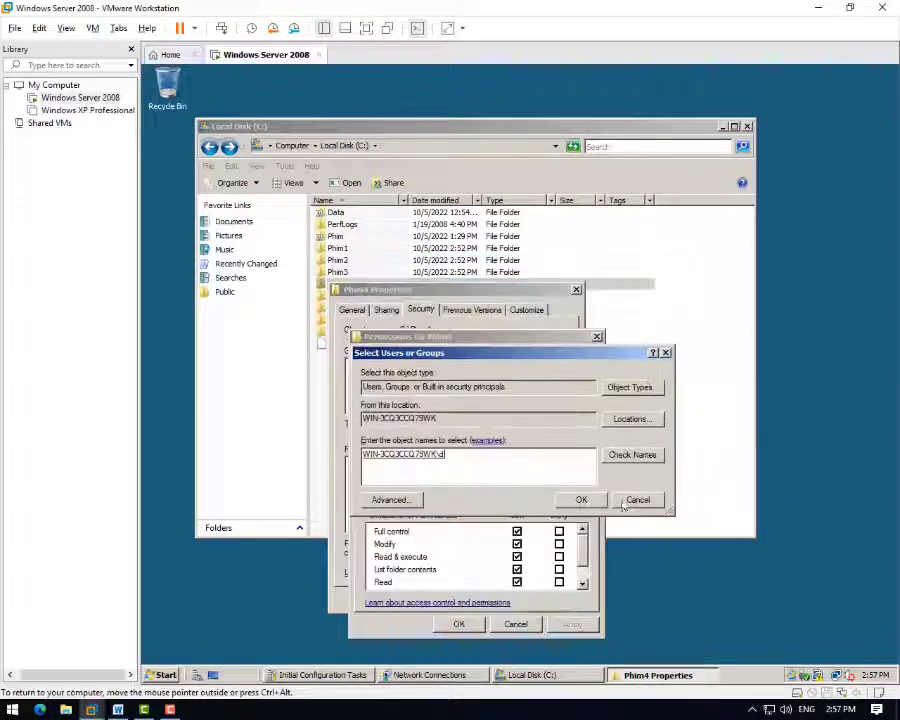
left_click(578, 498)
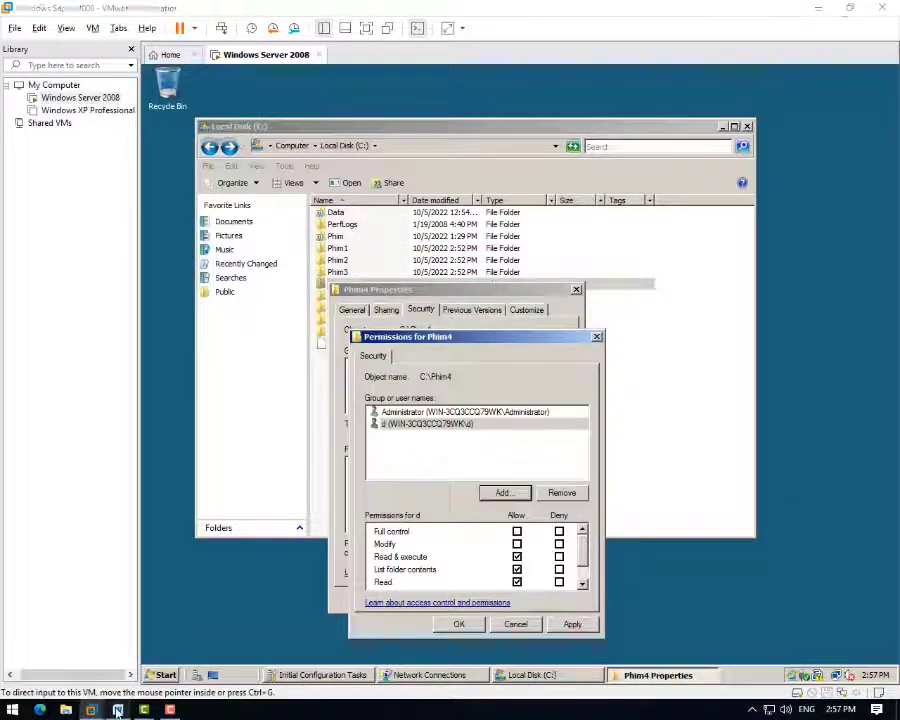
- Leave only Read allowed for user d on Phim4 and close the folder properties
left_click(118, 709)
left_click(91, 709)
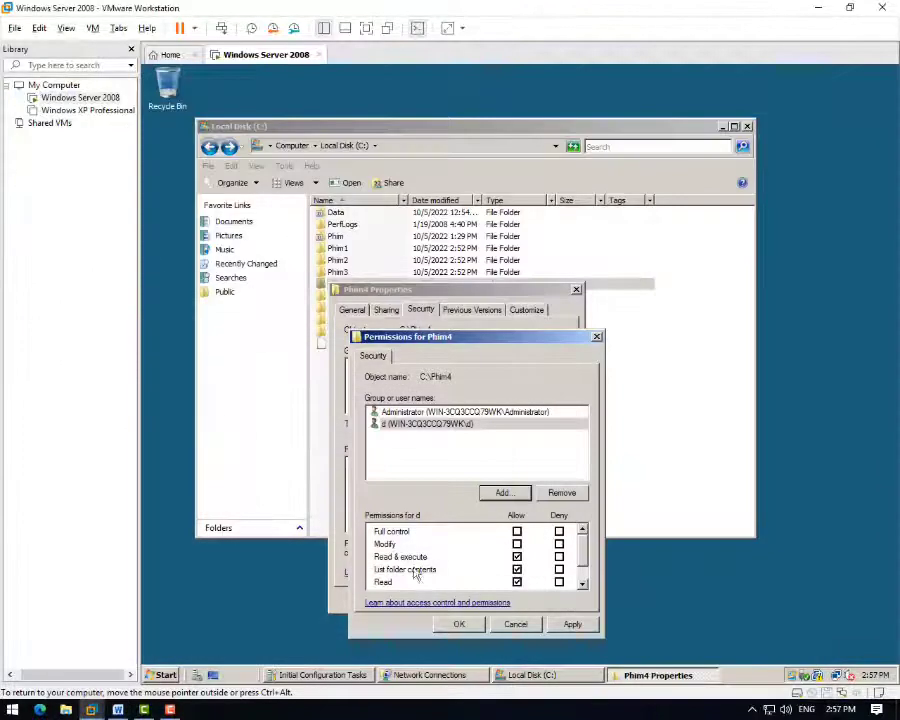
left_click(517, 556)
left_click(517, 582)
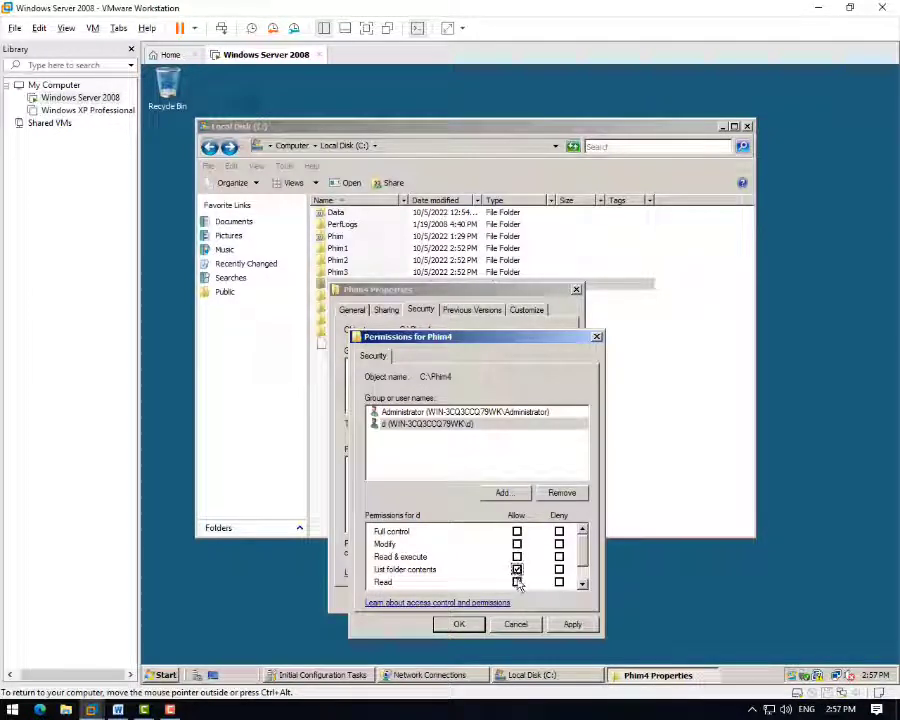
left_click(517, 557)
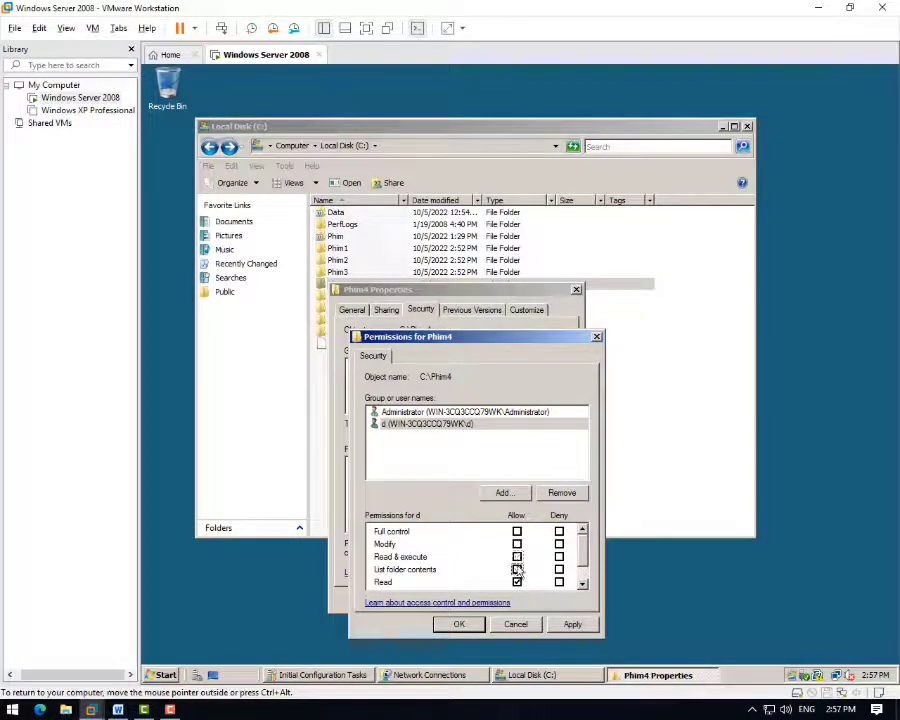
left_click(517, 569)
left_click(517, 582)
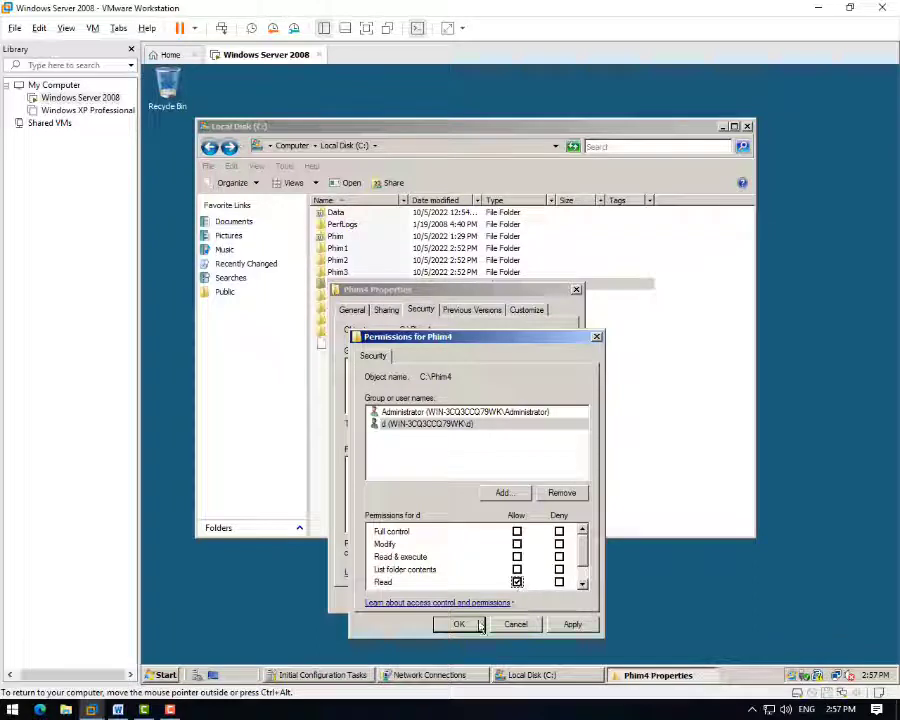
left_click(468, 624)
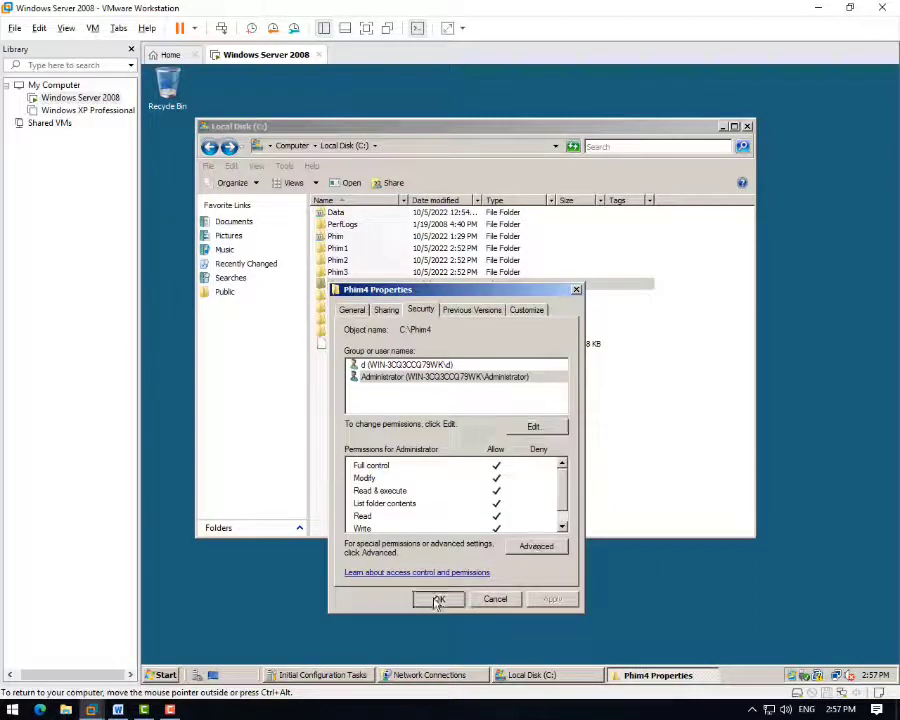
left_click(437, 366)
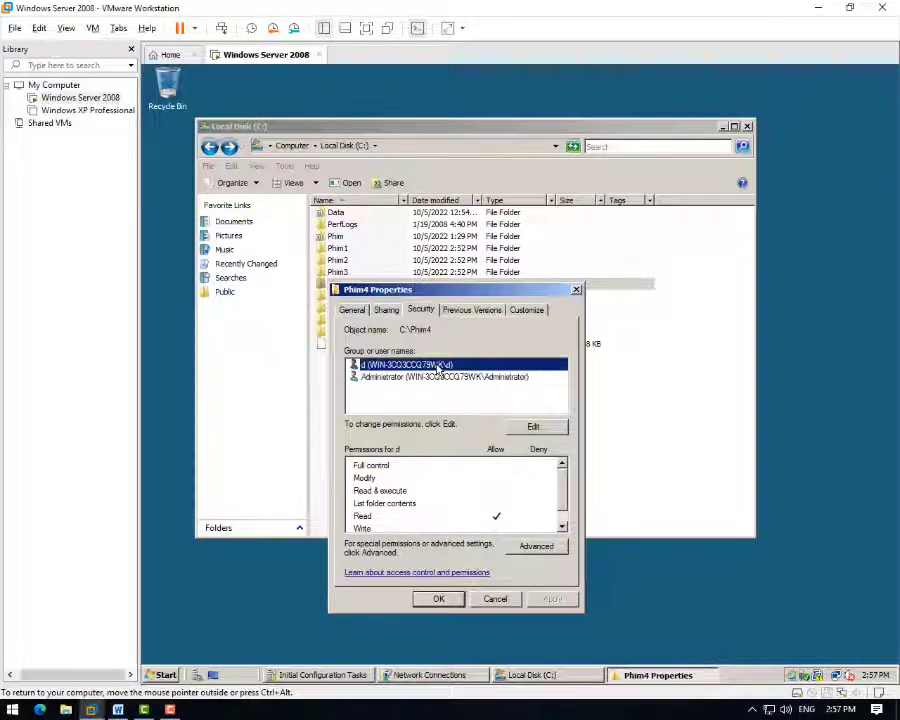
left_click(440, 600)
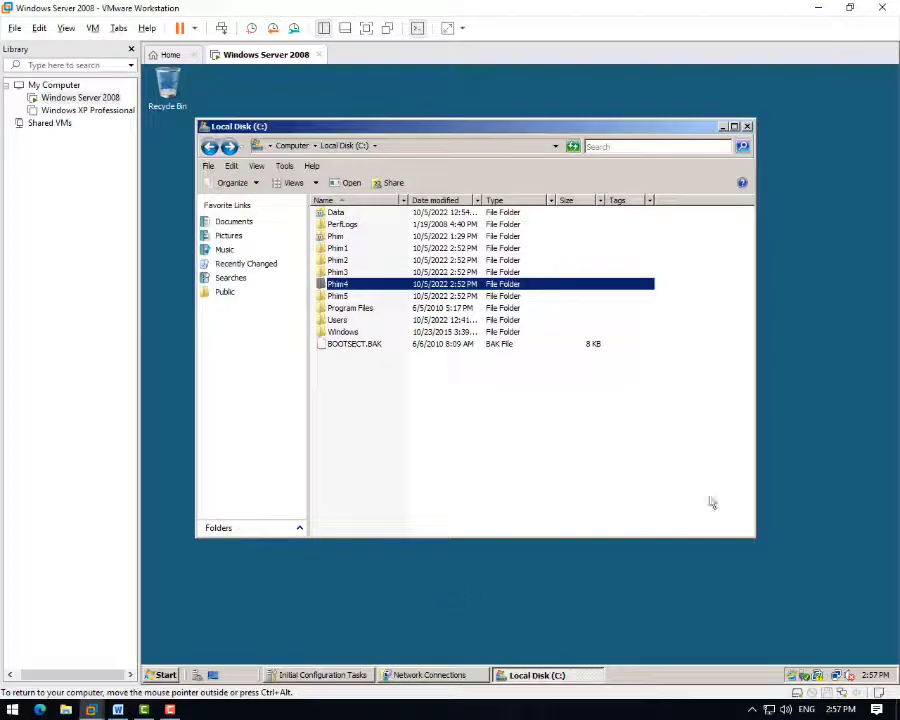
- Open Phim5's editable security permissions and list all server accounts
left_click(329, 298)
right_click(329, 298)
left_click(402, 462)
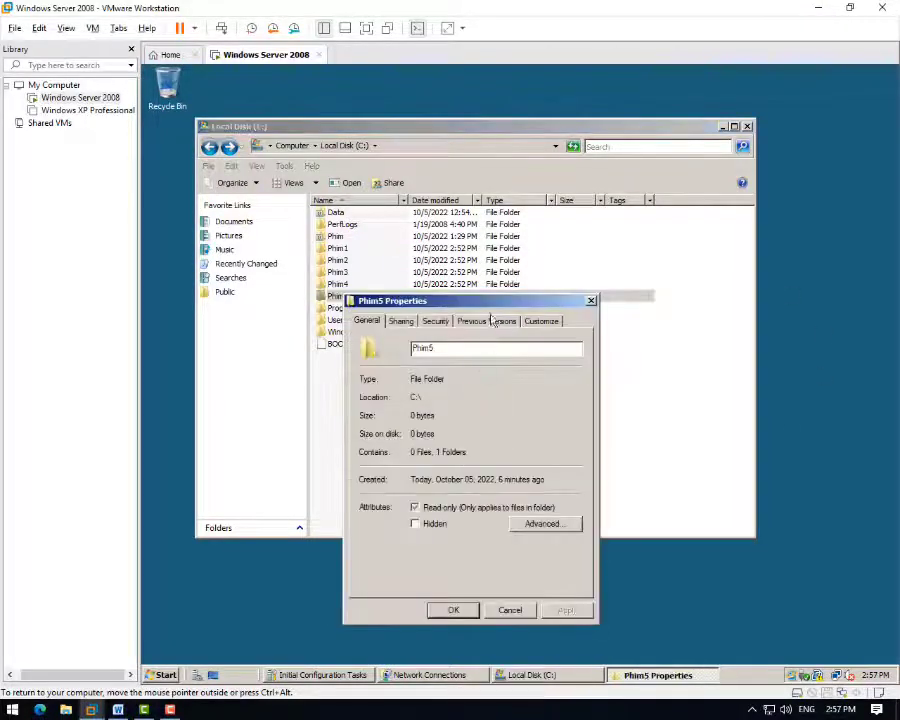
left_click(435, 320)
left_click(548, 436)
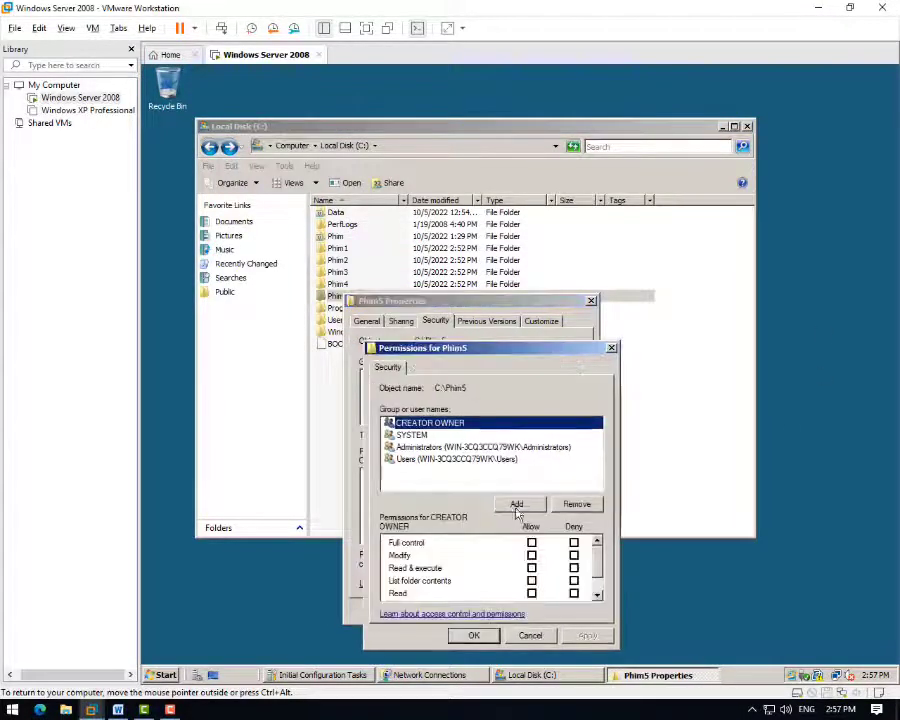
left_click(516, 504)
left_click(405, 511)
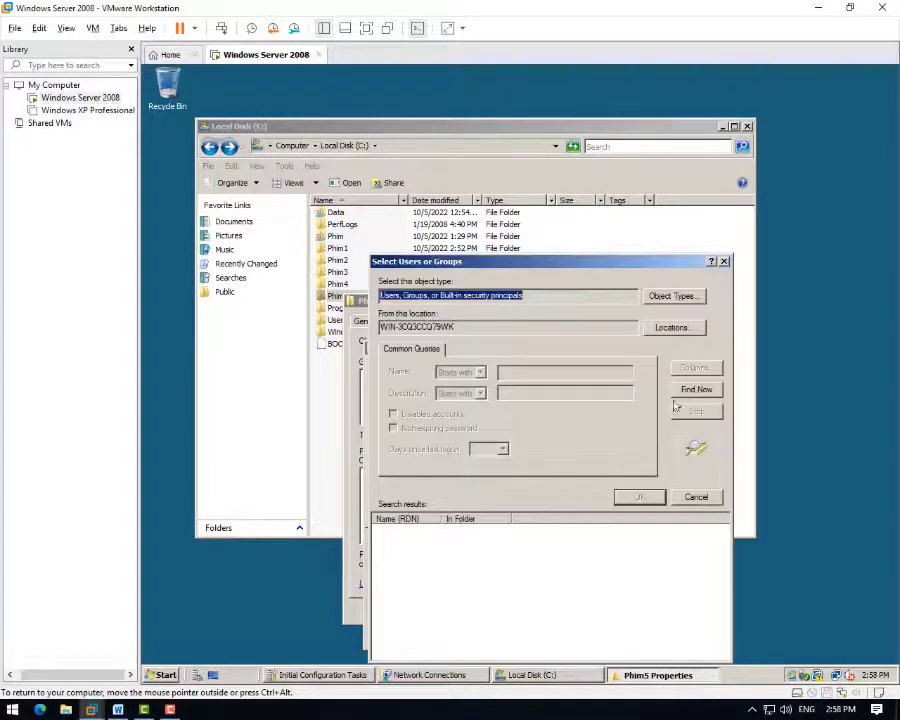
key("Return")
- Add Administrator to Phim5 with Full control and save
left_click(420, 542)
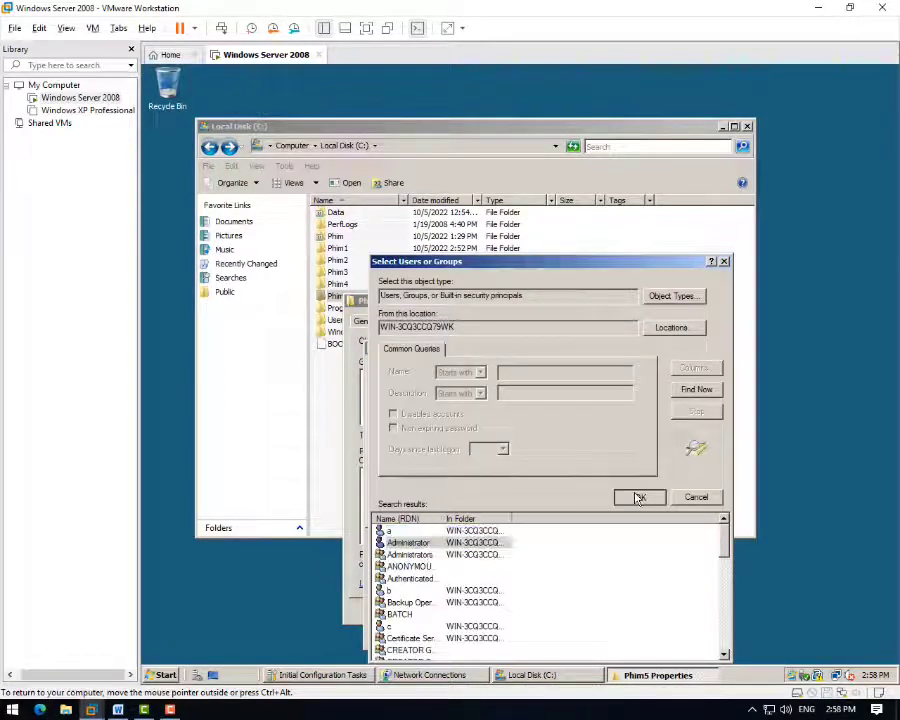
left_click(640, 497)
left_click(595, 510)
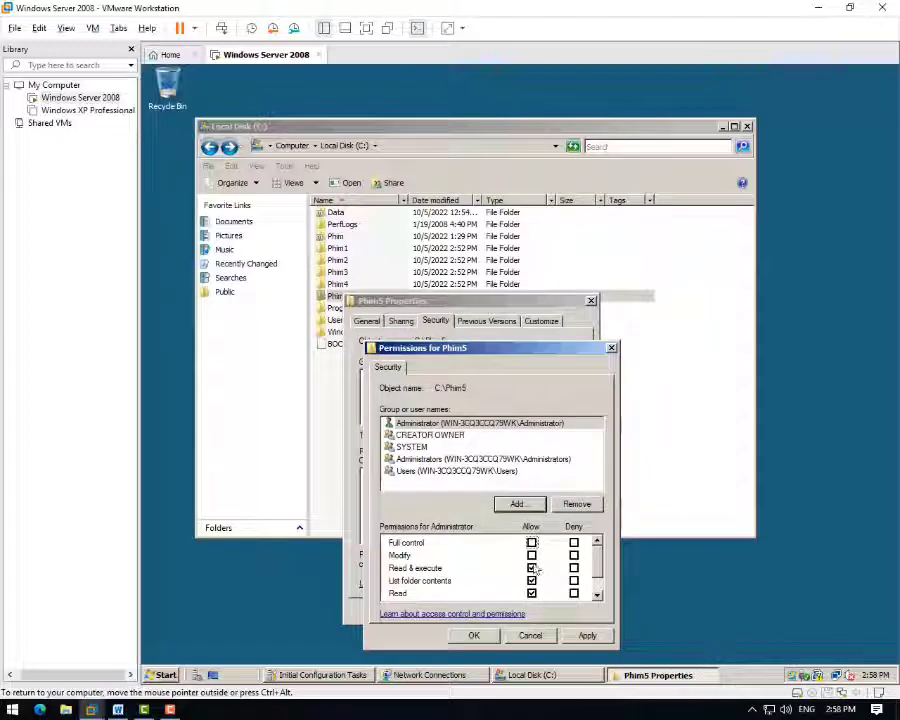
left_click(532, 543)
left_click(474, 635)
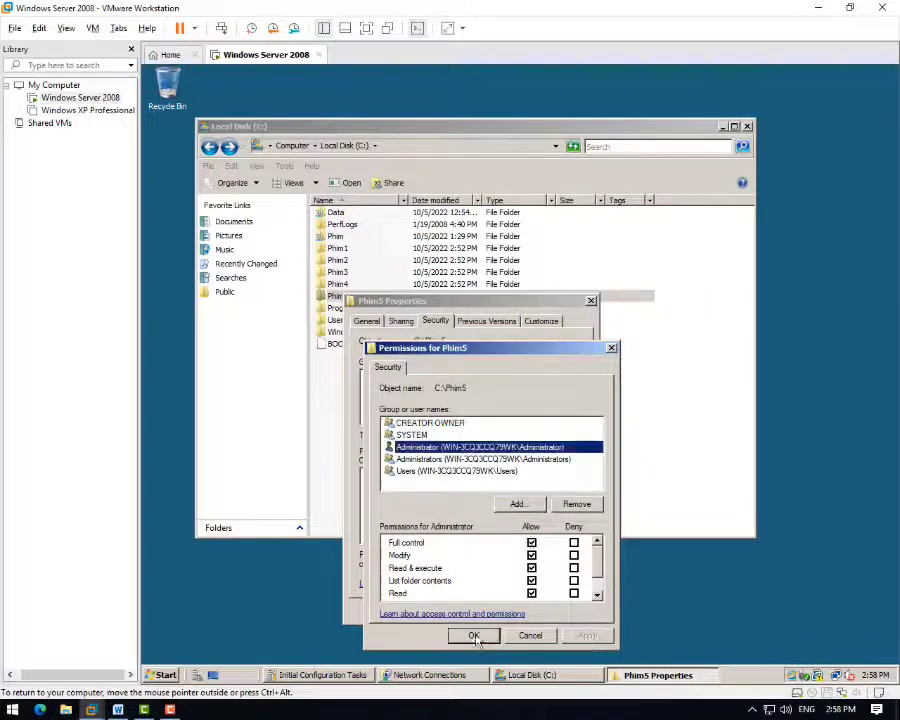
- Remove Phim5's inherited permissions from drive C, keeping only Administrator
left_click(545, 558)
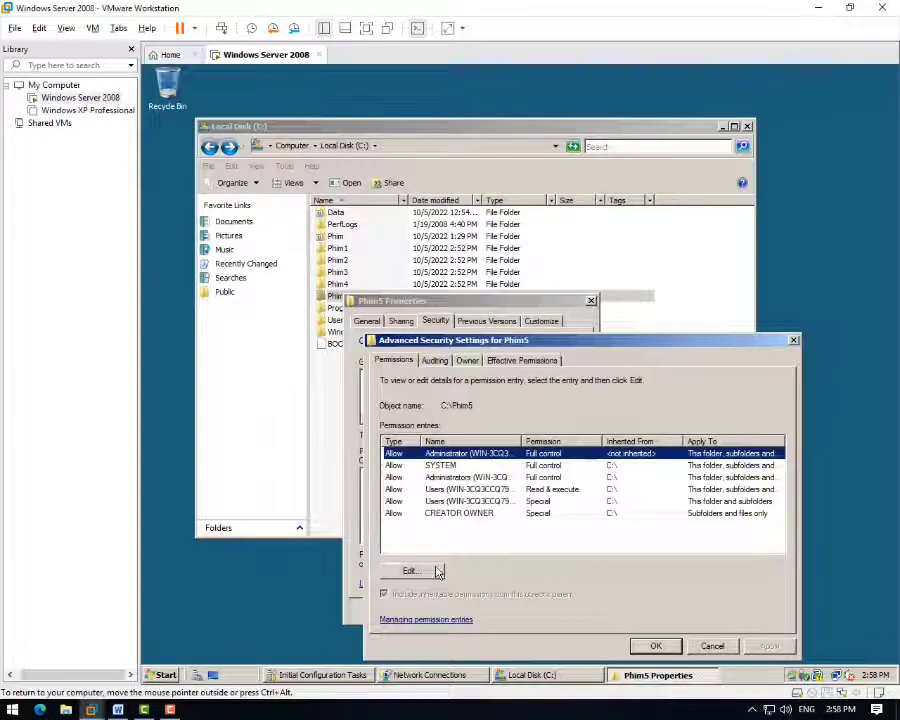
left_click(404, 566)
left_click(428, 572)
left_click(538, 469)
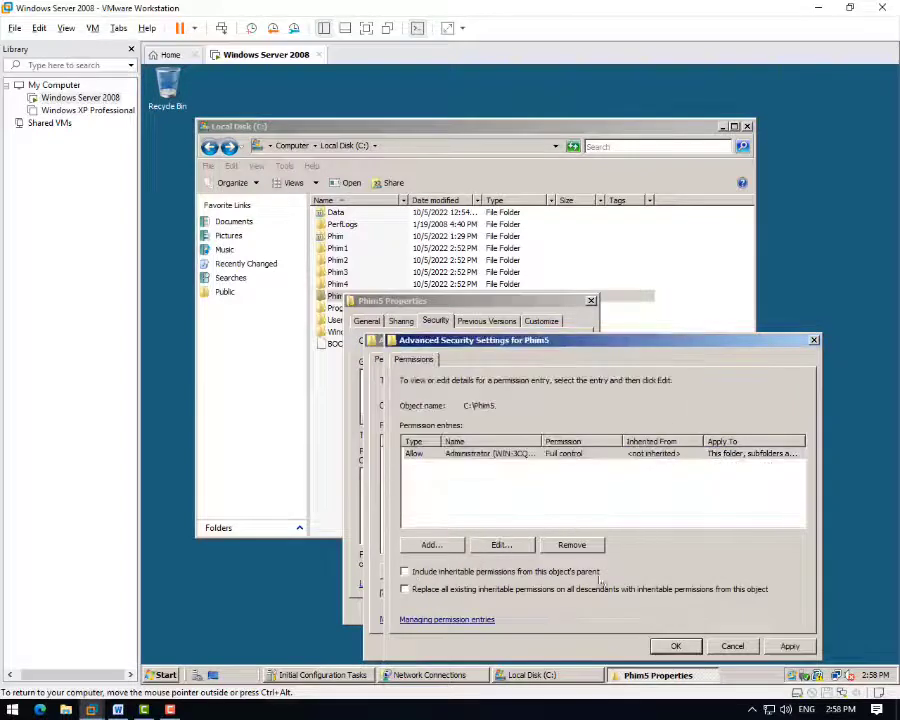
left_click(675, 645)
key("Return")
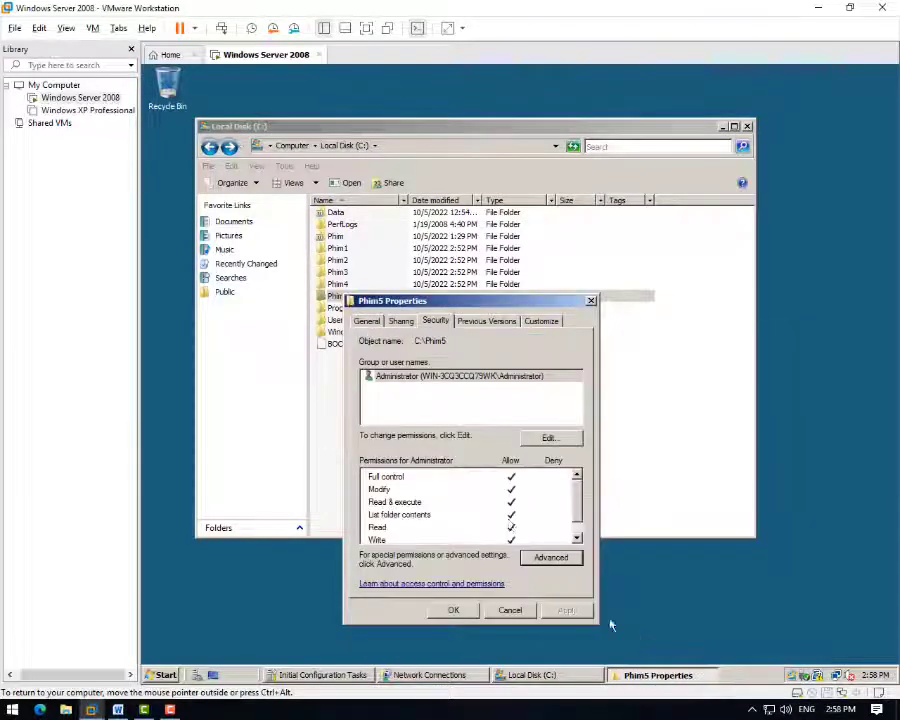
- Add user e to Phim5's permission list
key("alt+e")
key("alt+d")
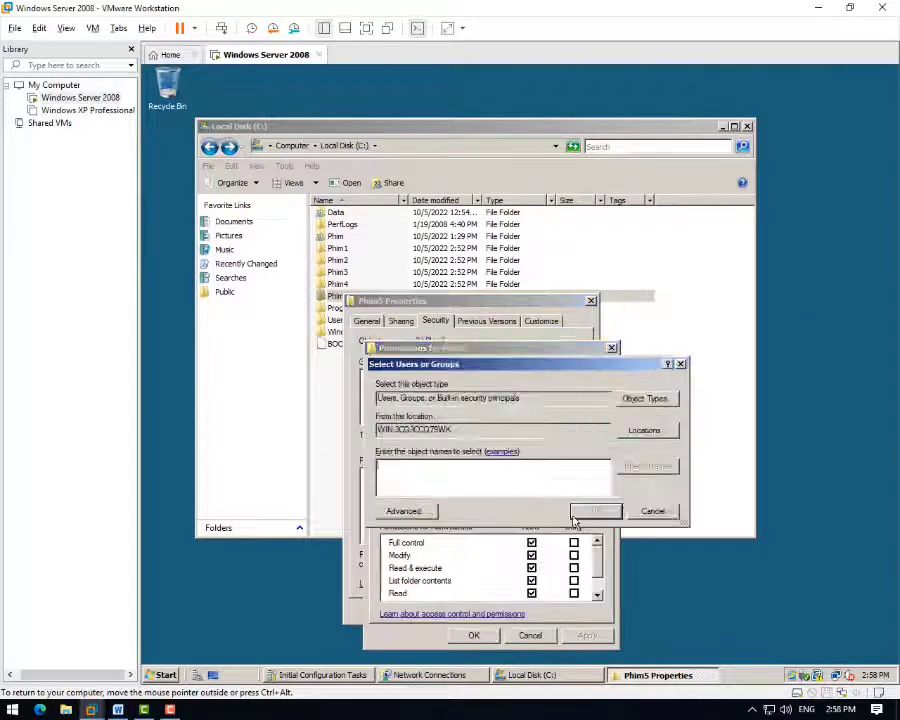
key("alt+a")
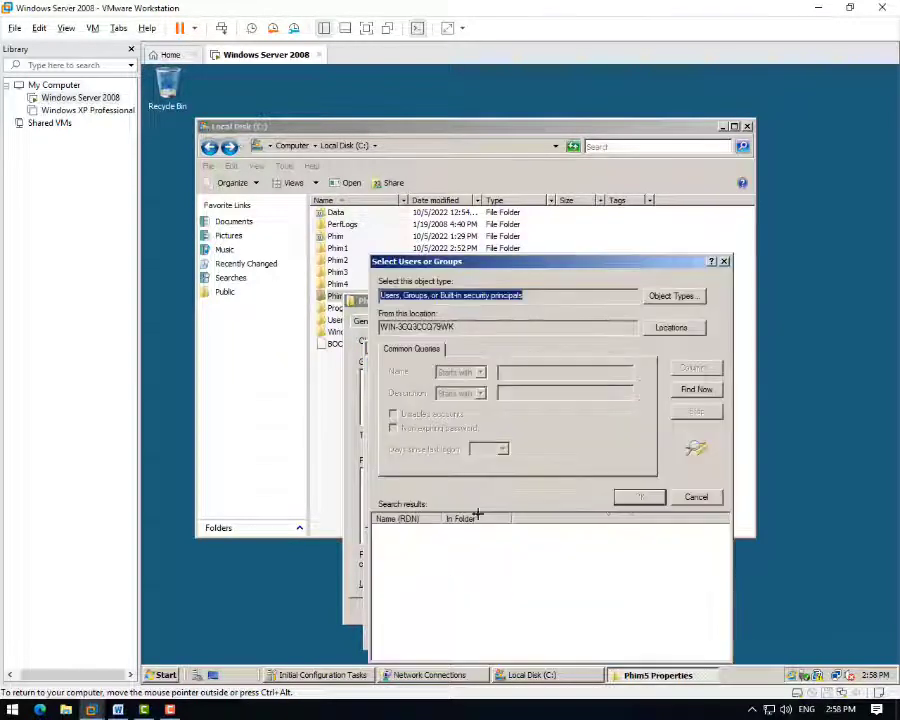
left_click(694, 392)
scroll(420, 600, "down", 3)
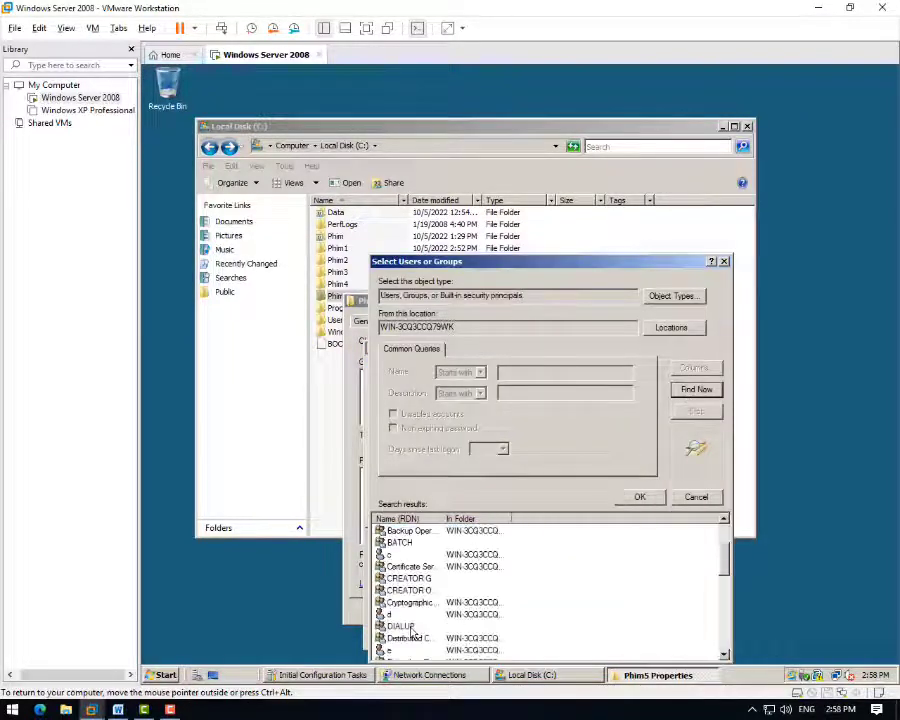
left_click(400, 614)
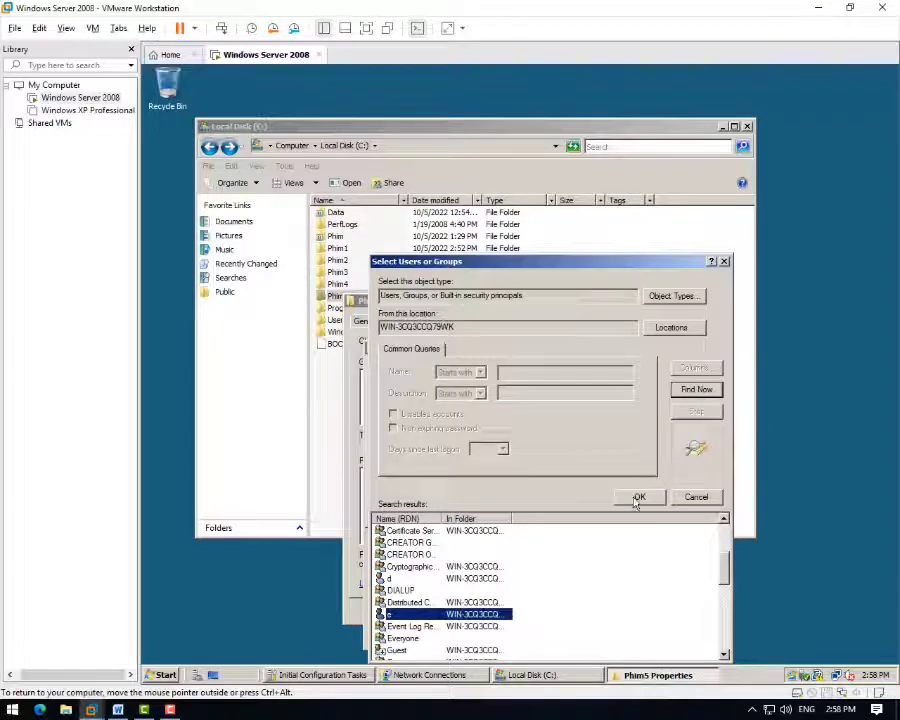
left_click(638, 497)
left_click(592, 507)
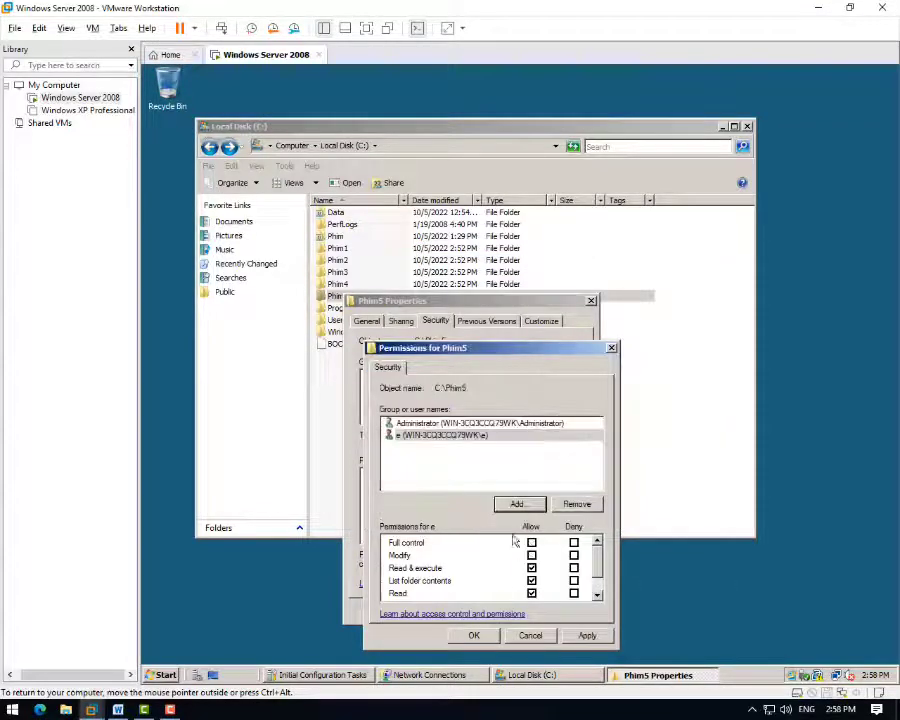
- Untick Read & execute, List folder contents and Read so user e keeps only Write
left_click(427, 437)
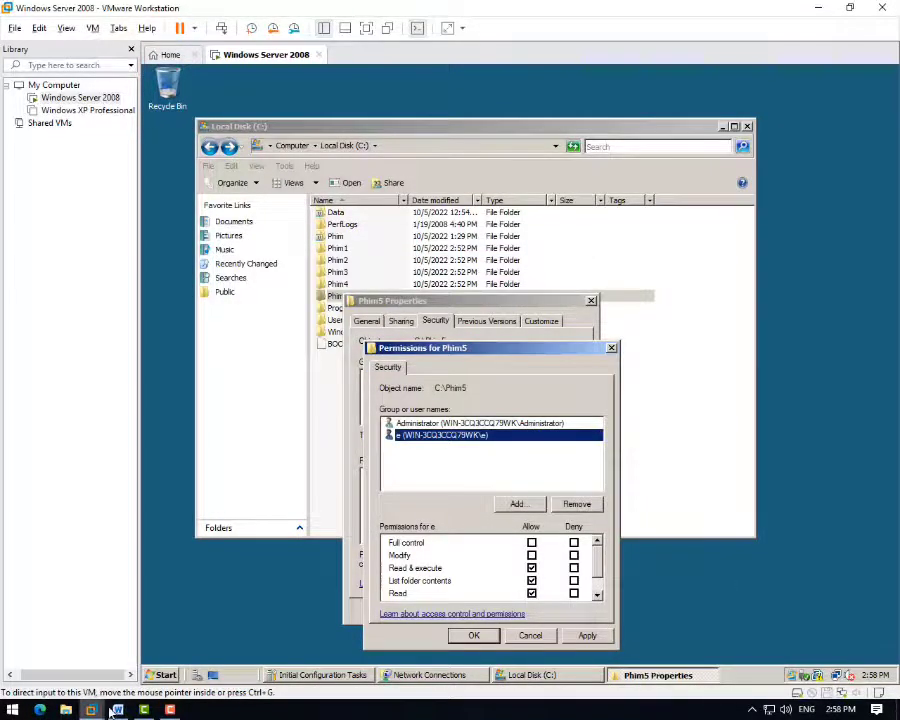
left_click(117, 709)
left_click(91, 709)
left_click(532, 568)
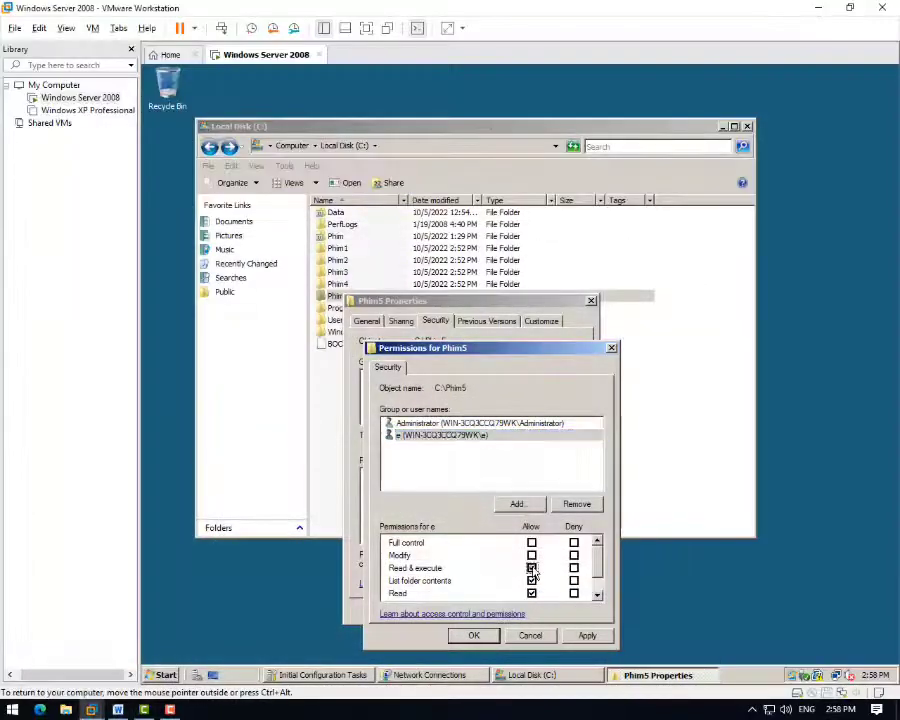
left_click(532, 568)
left_click(531, 580)
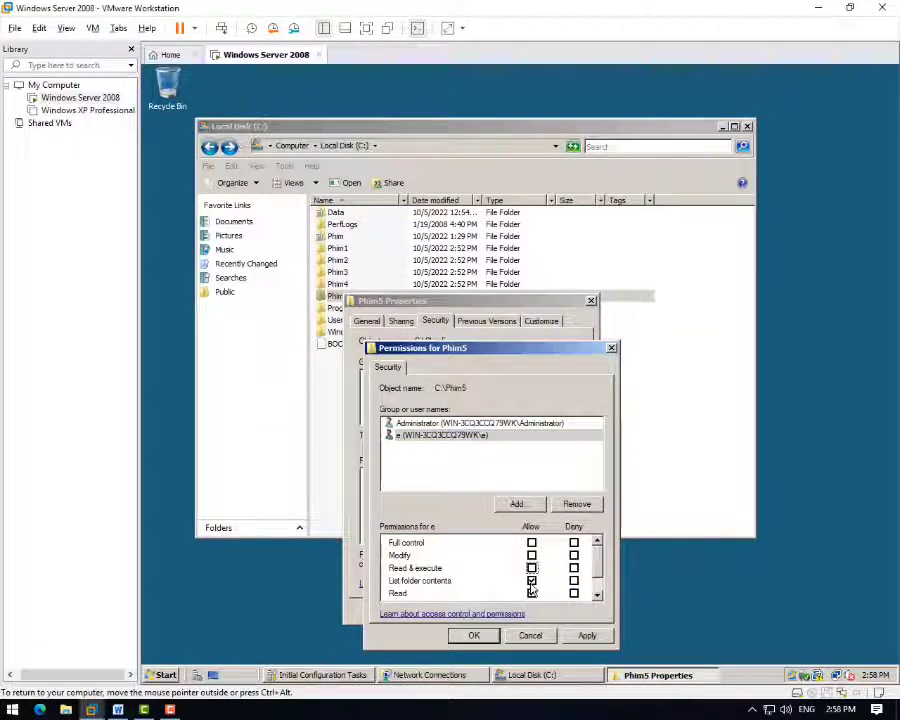
left_click(531, 593)
scroll(408, 588, "down", 1)
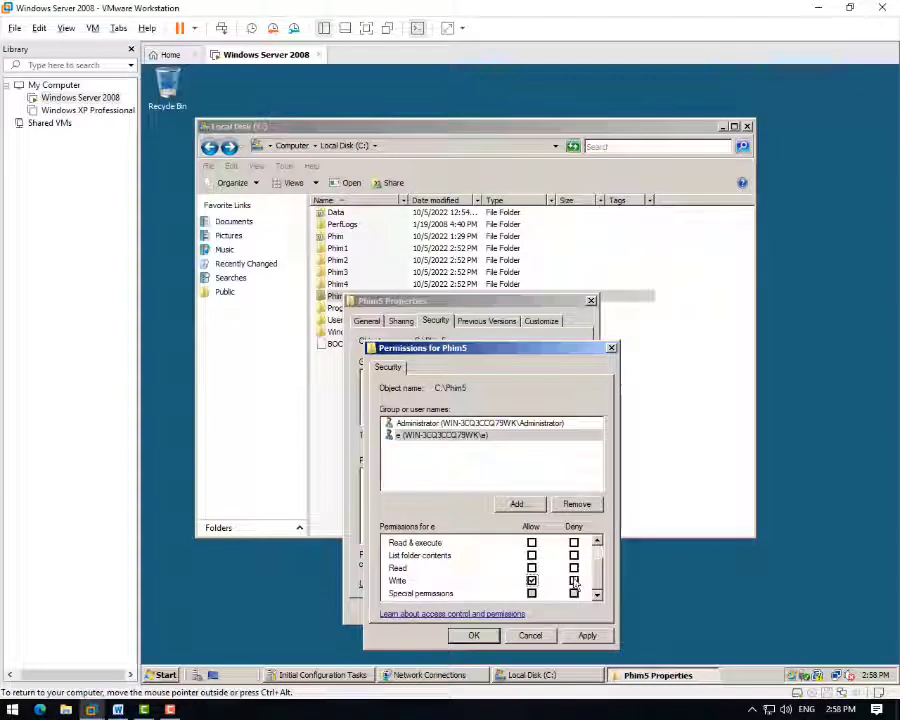
scroll(573, 588, "up", 1)
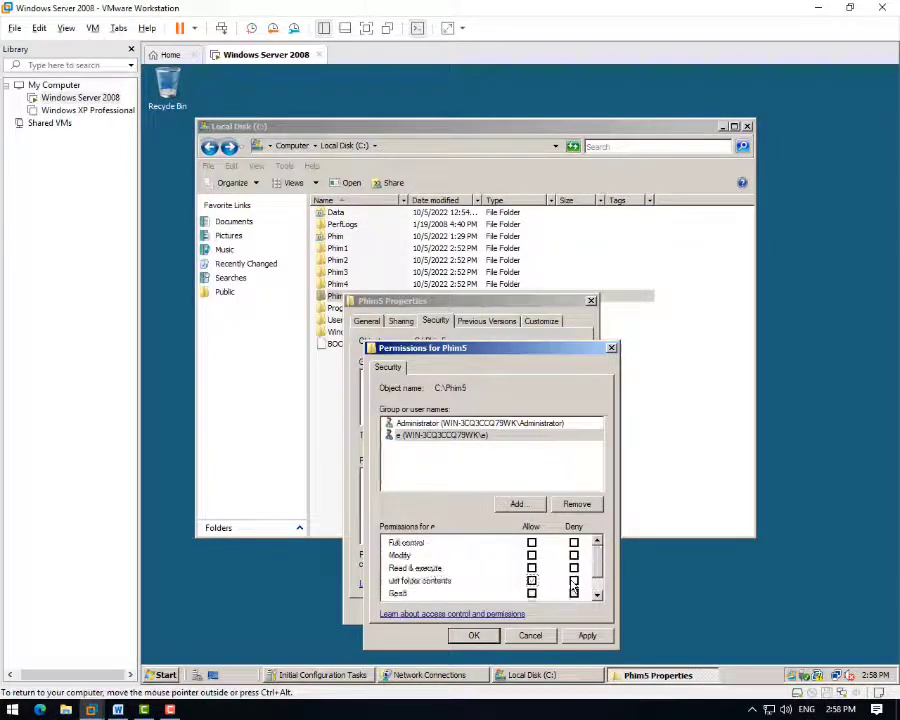
scroll(573, 588, "down", 1)
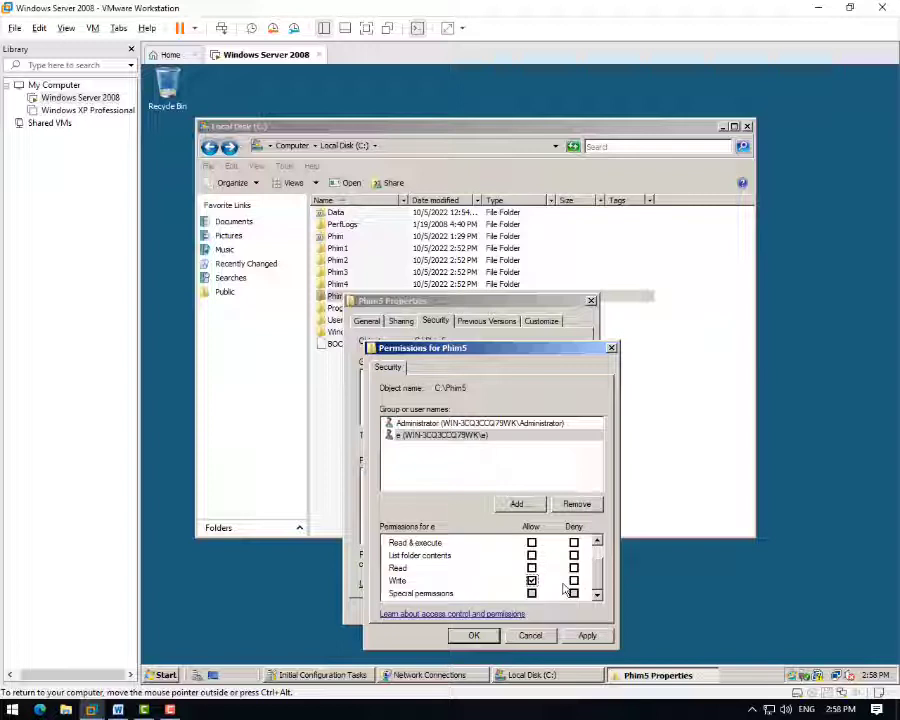
left_click(476, 636)
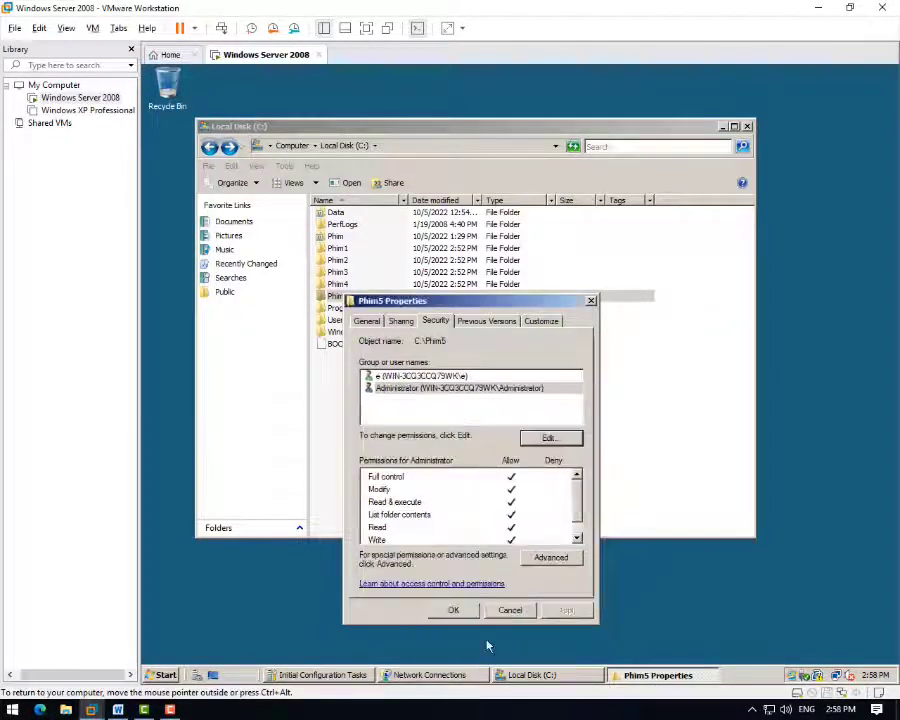
left_click(378, 376)
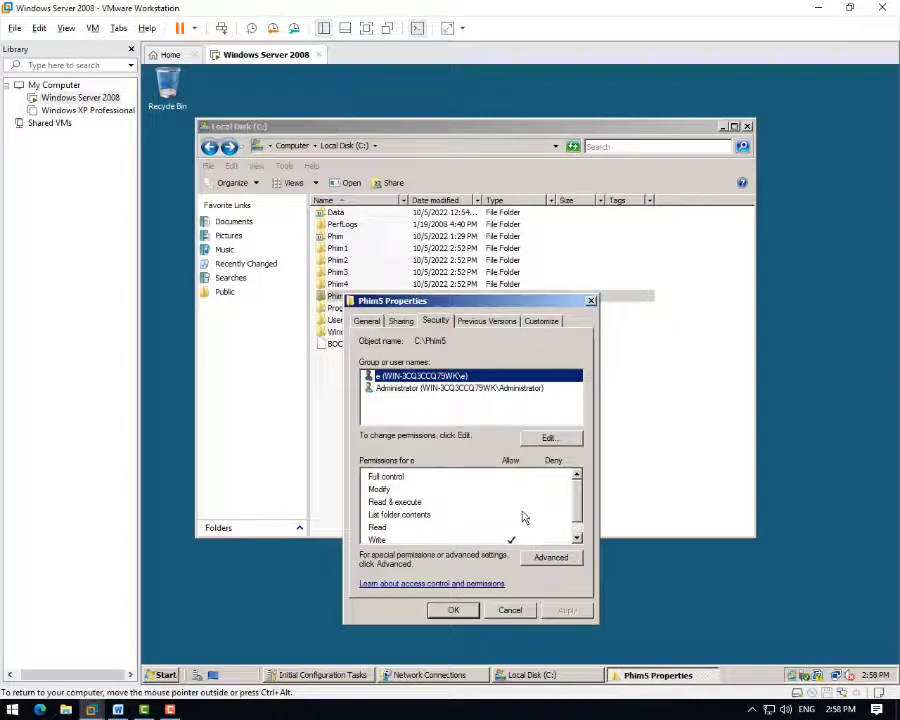
- Close Phim5's properties and show the Phim1 folder's Security tab
scroll(578, 510, "down", 1)
scroll(540, 560, "up", 1)
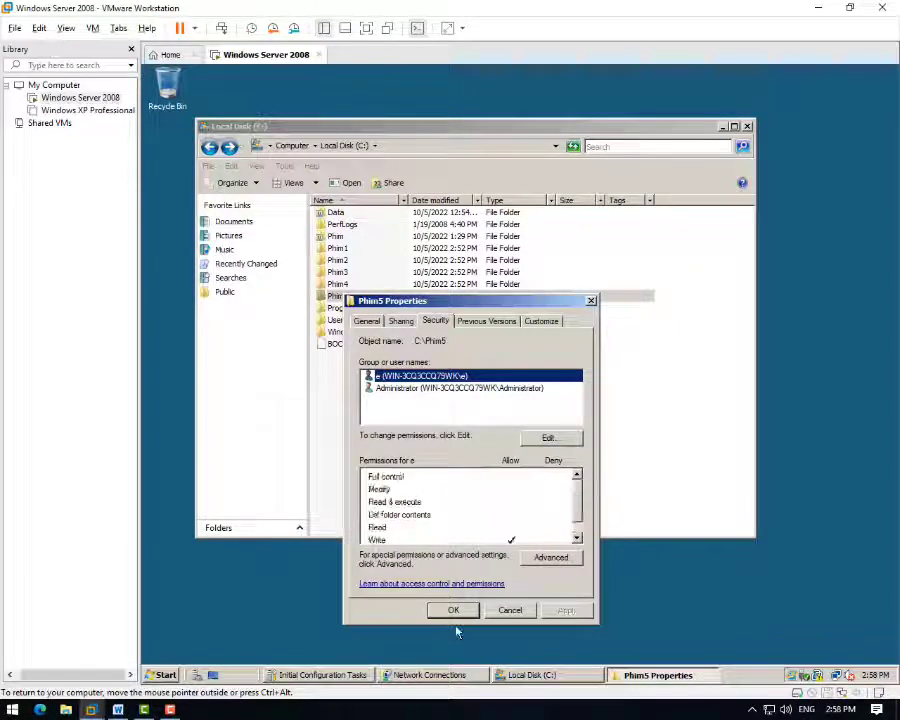
left_click(453, 610)
left_click(345, 249)
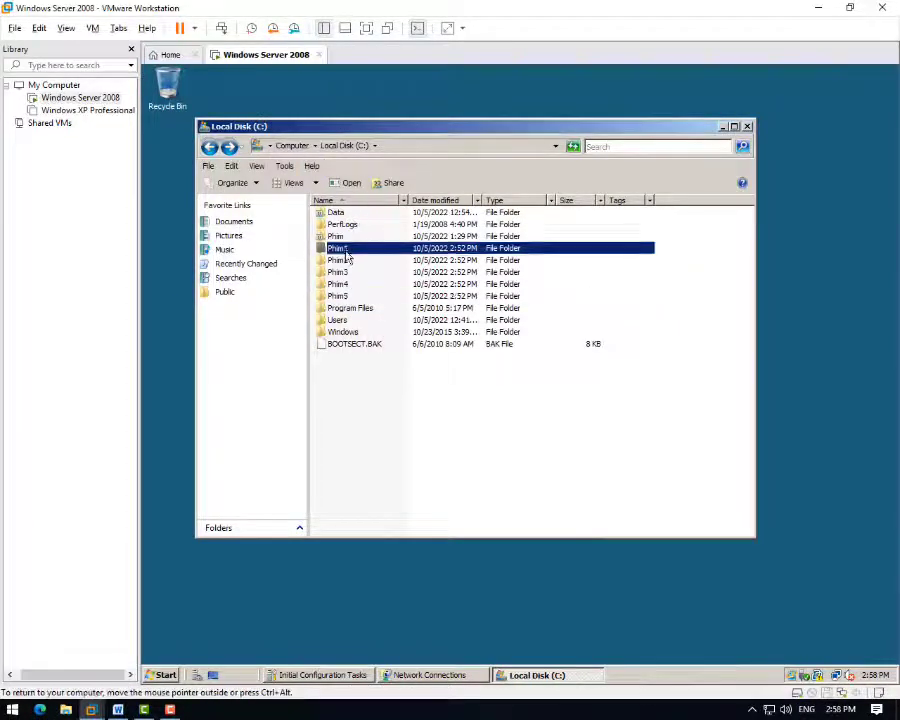
right_click(347, 251)
left_click(374, 422)
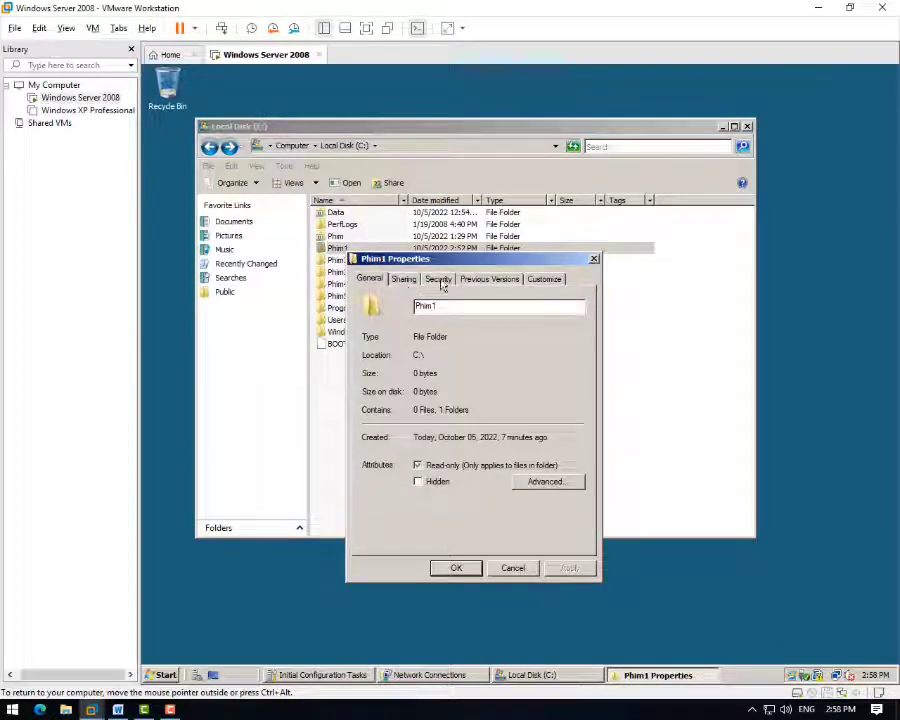
left_click(440, 280)
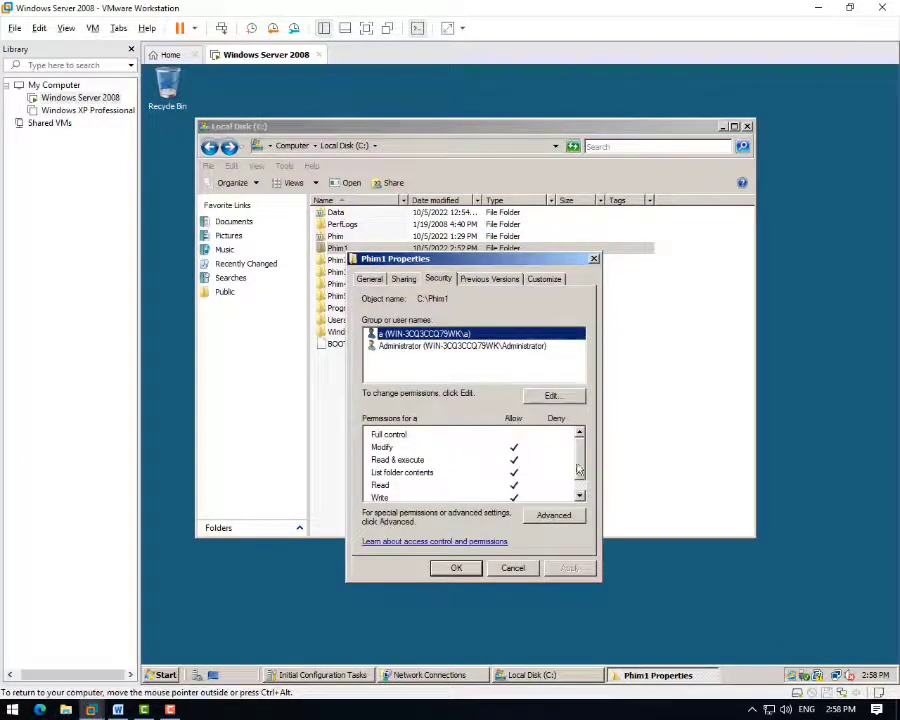
- Untick Allow Write for user a on Phim1 and view the Word checklist
left_click_drag(578, 472, 583, 487)
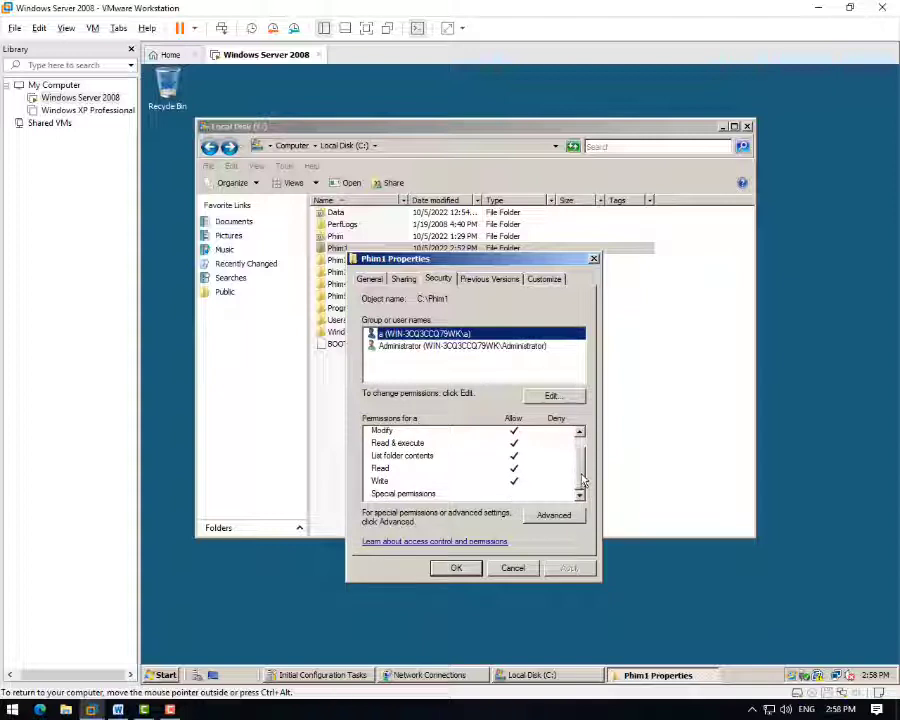
left_click(551, 396)
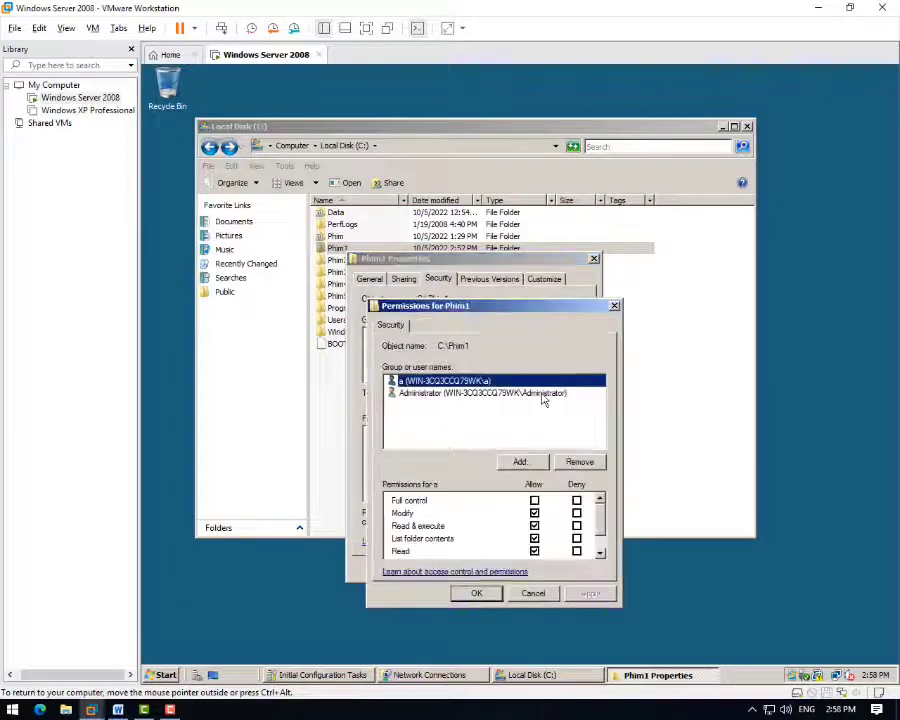
left_click_drag(603, 530, 603, 549)
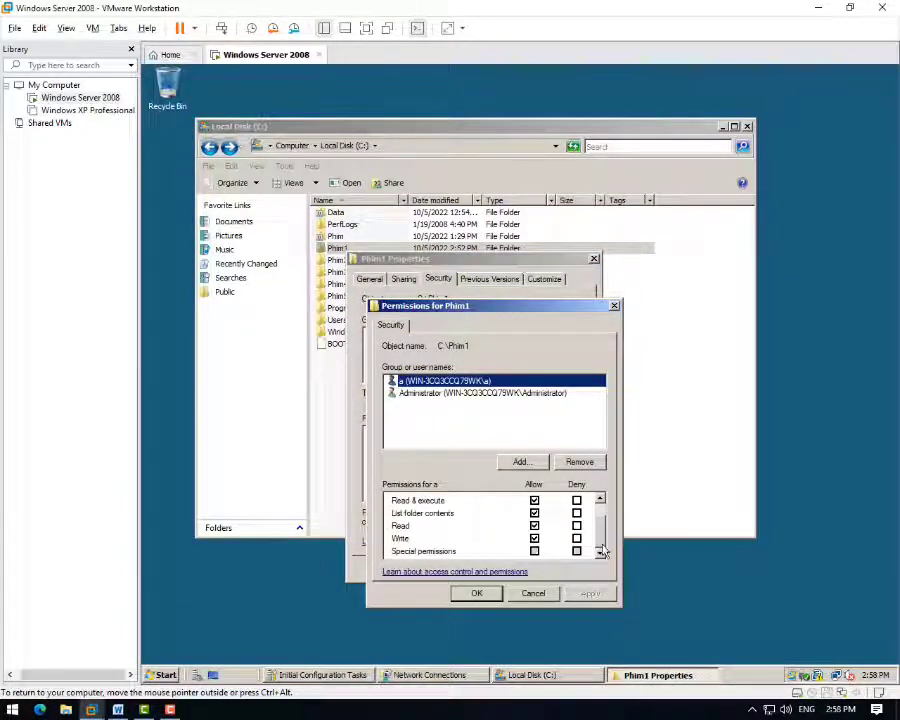
left_click(530, 541)
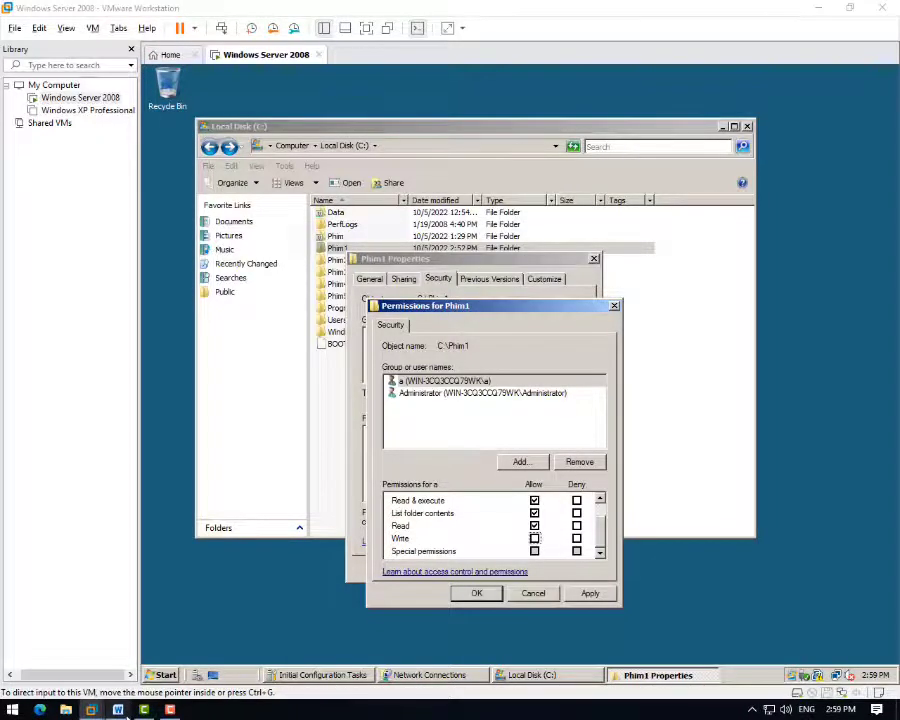
left_click(118, 710)
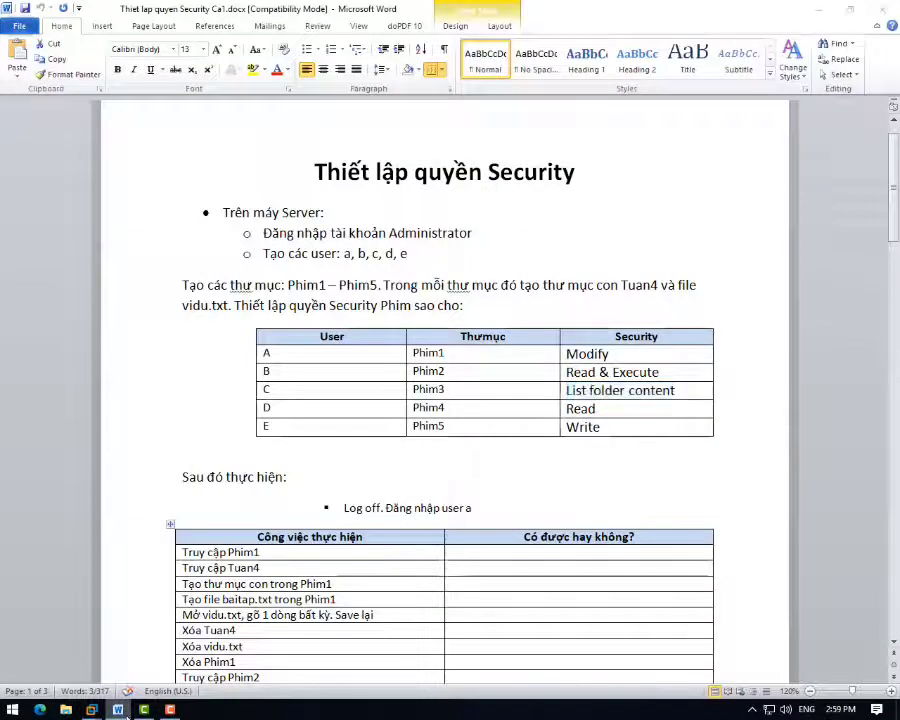
- Read the Word permission table for user a and Phim1, then return to the Phim1 permissions dialog
left_click(91, 710)
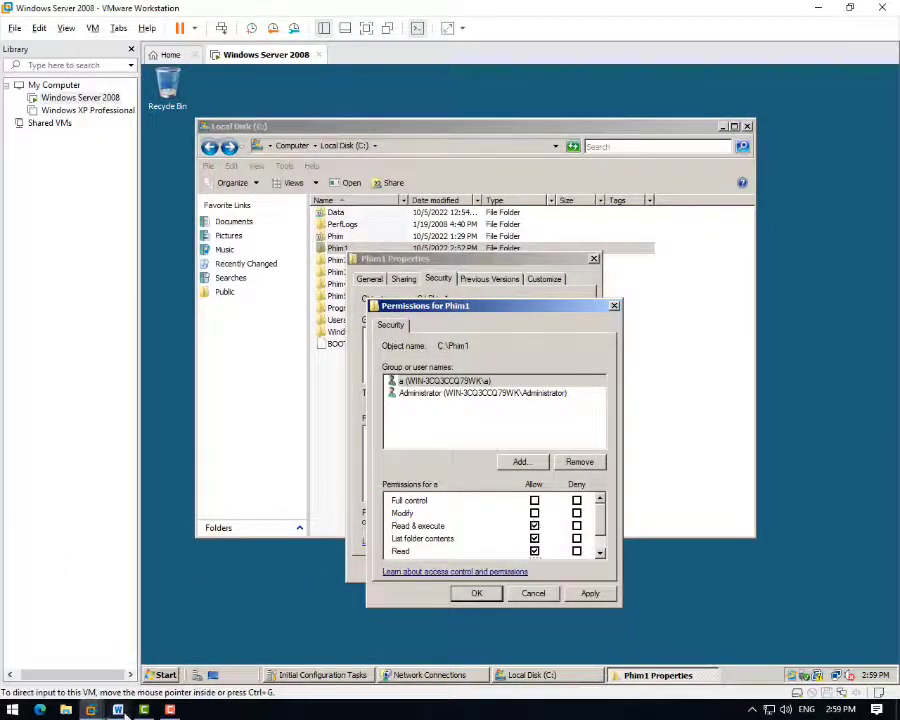
mouse_move(122, 711)
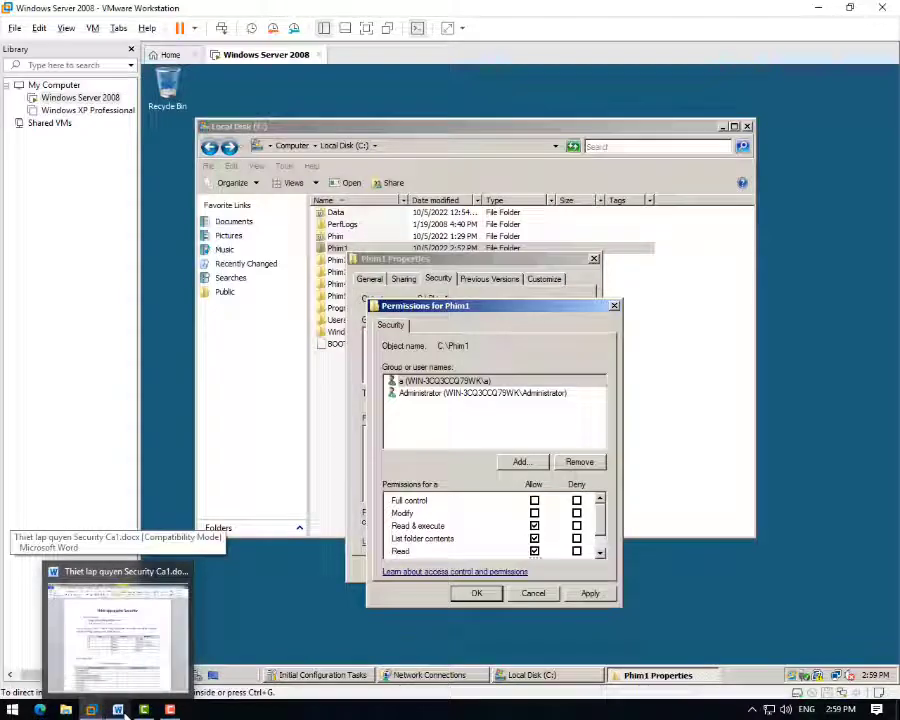
left_click(125, 711)
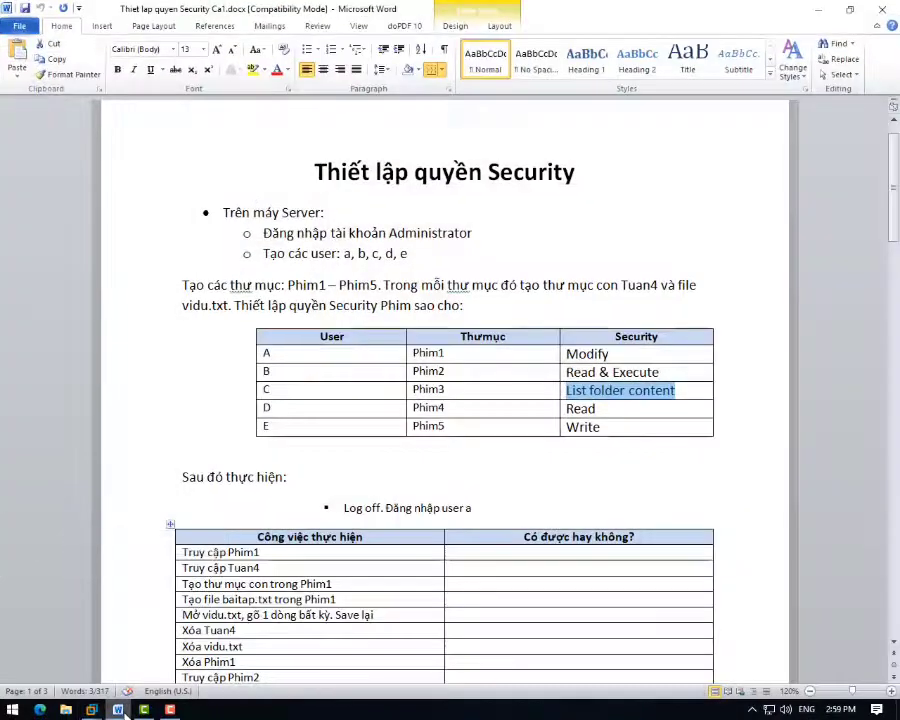
left_click(119, 711)
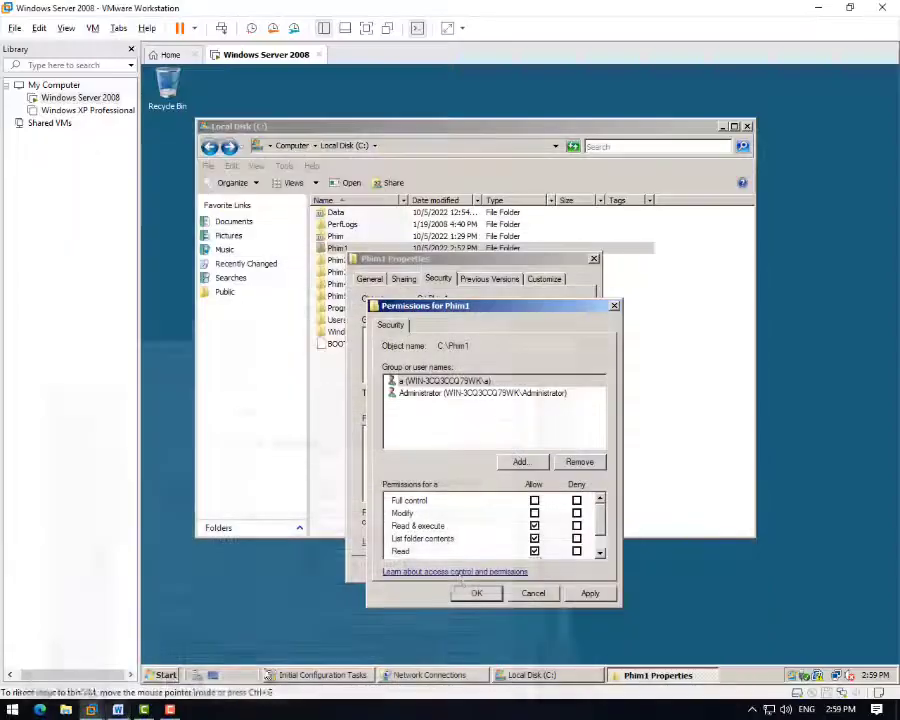
- Re-tick Allow Modify for user a on Phim1 and close the Phim1 permission dialogs
left_click(534, 525)
left_click(534, 538)
left_click(534, 550)
scroll(537, 550, "down", 1)
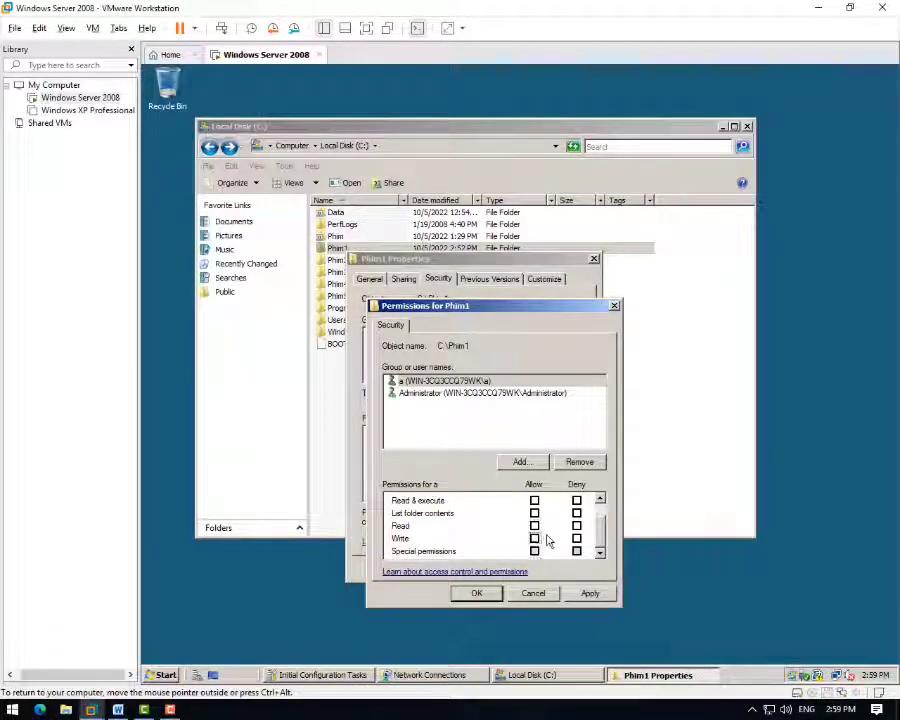
scroll(542, 540, "up", 1)
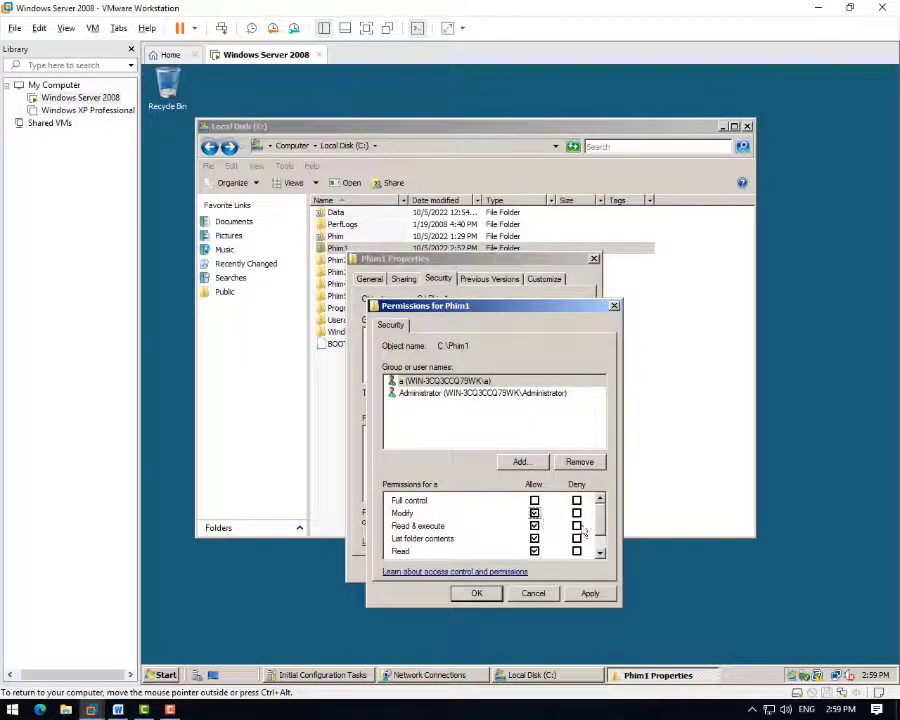
scroll(600, 543, "down", 1)
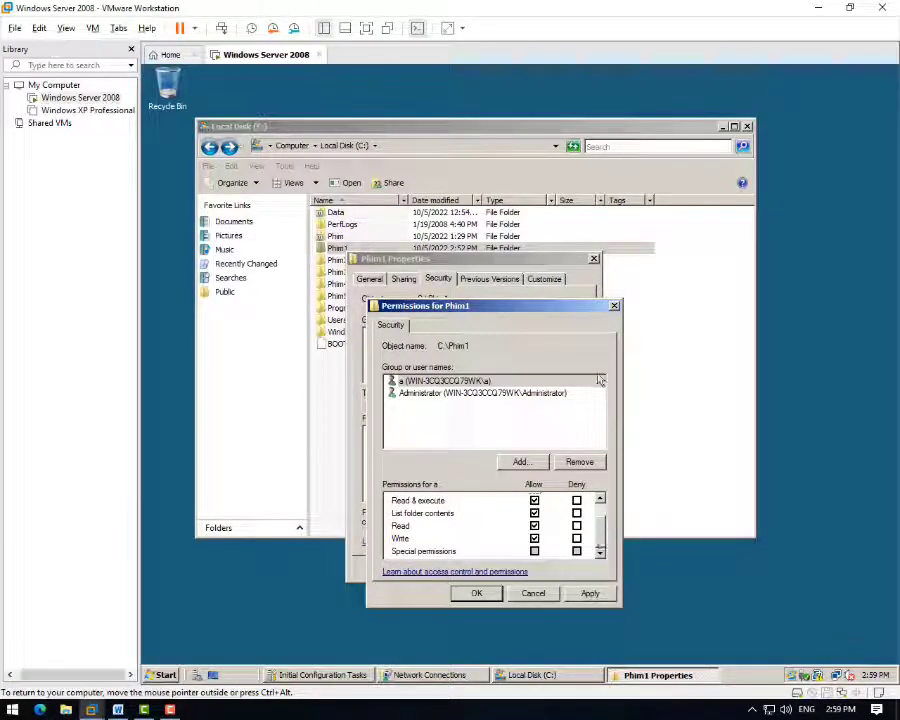
left_click(614, 307)
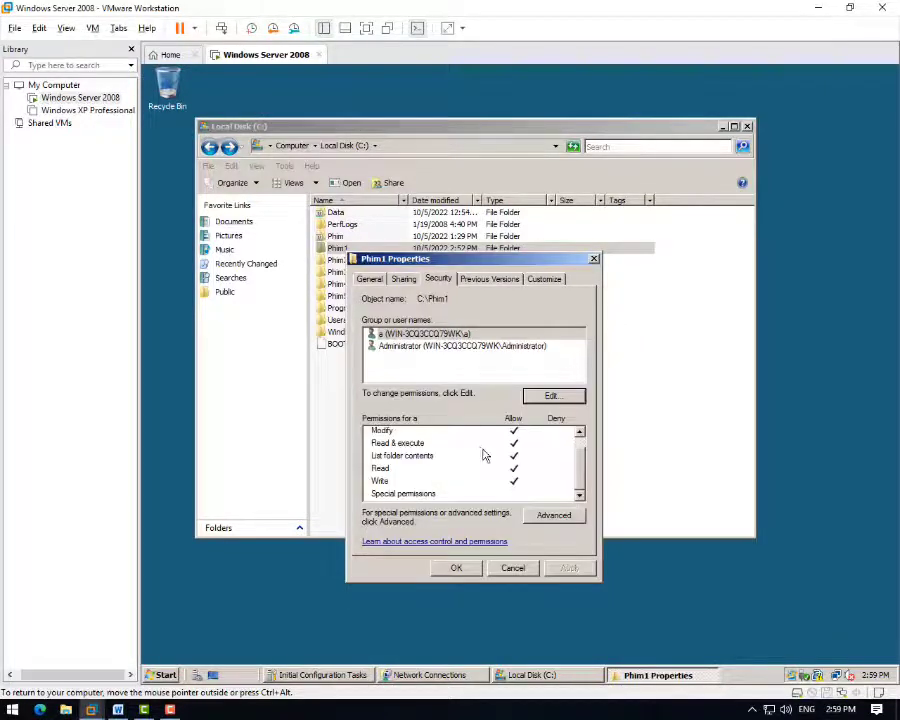
left_click(594, 260)
- Check that user b has Read & execute, List folder contents and Read on Phim2, then close its dialogs
left_click(335, 260)
right_click(335, 260)
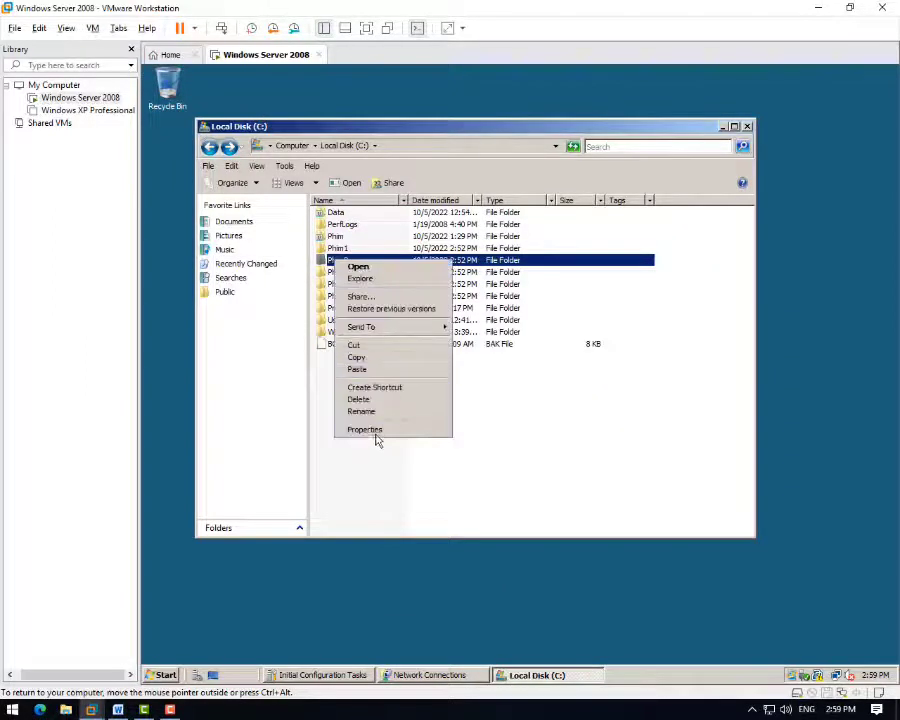
left_click(372, 431)
left_click(392, 287)
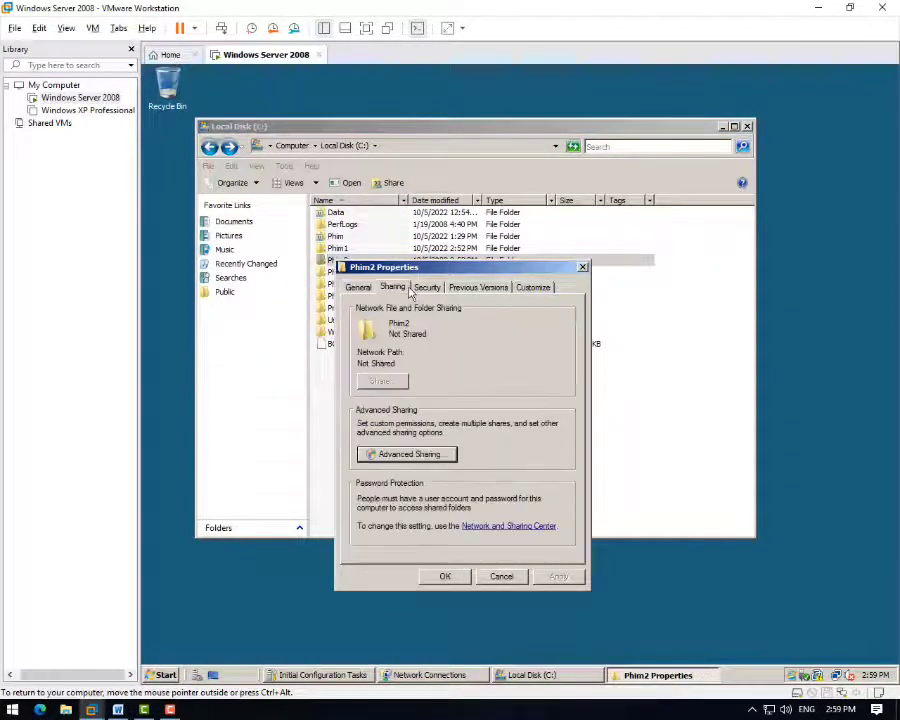
left_click(427, 287)
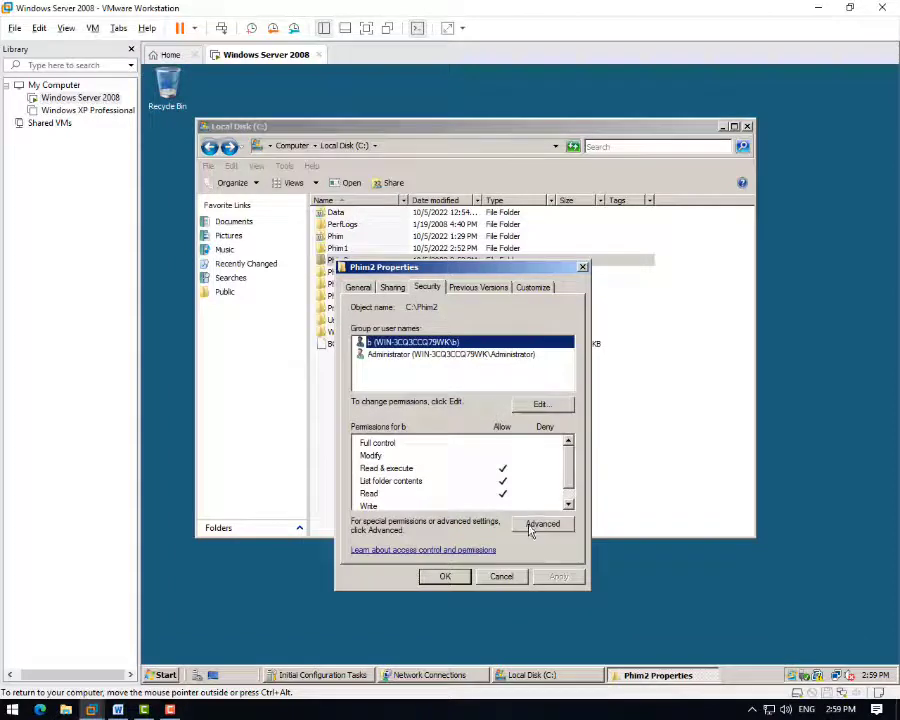
left_click(542, 404)
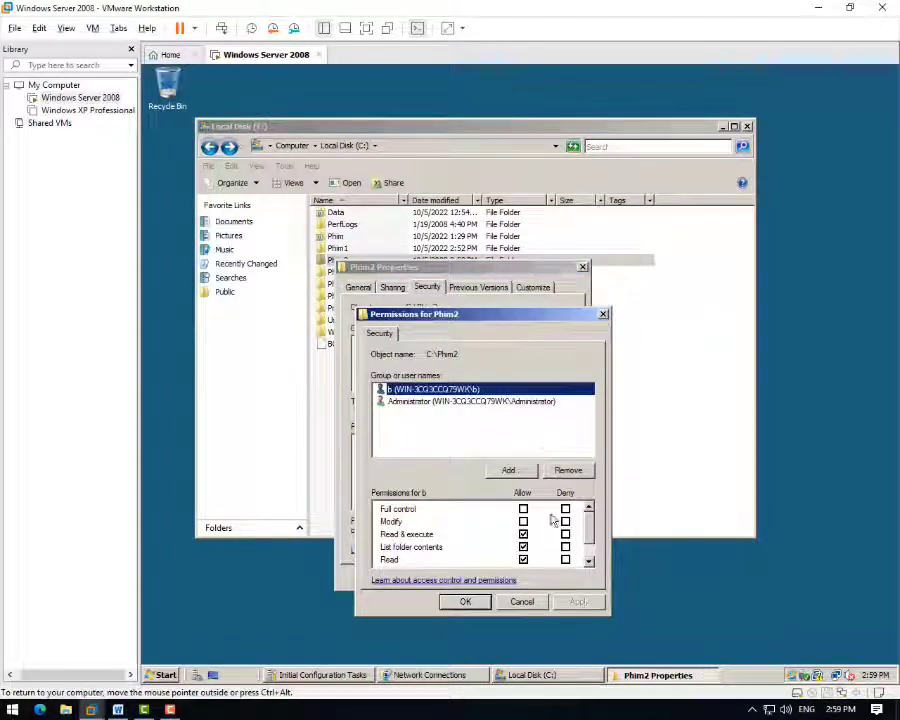
scroll(592, 542, "down", 1)
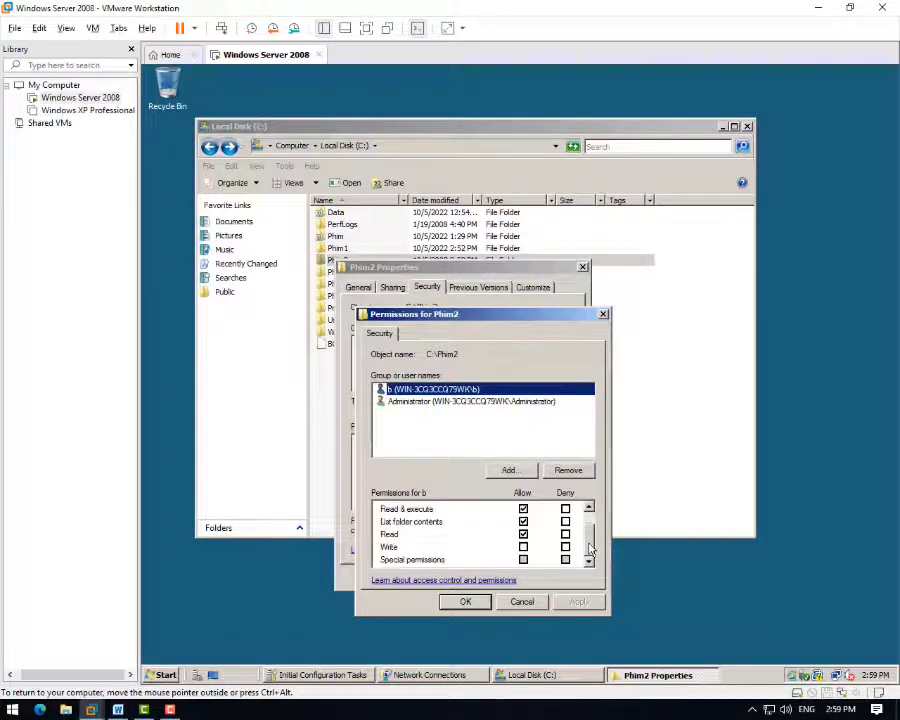
scroll(590, 549, "up", 1)
left_click(603, 316)
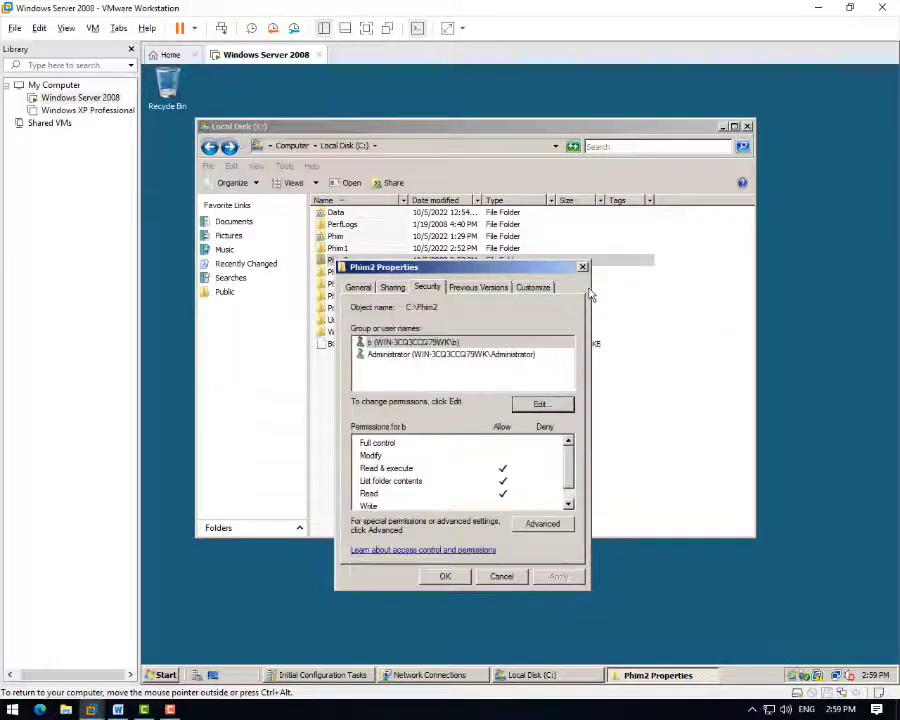
left_click(582, 268)
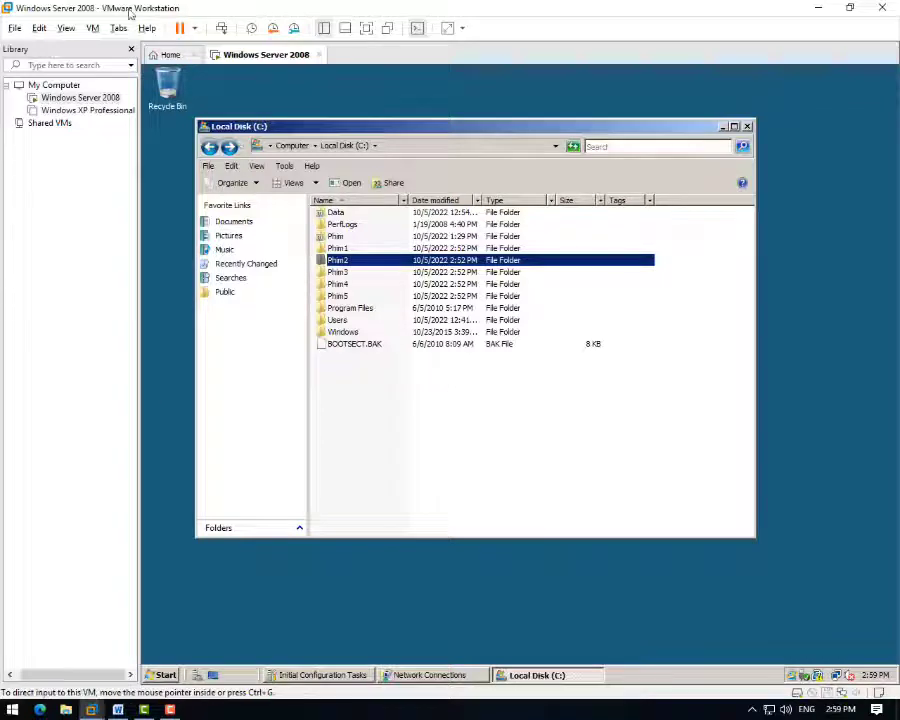
- Glance at the Word checklist and come back to the virtual machine
key("alt+Tab")
scroll(413, 398, "down", 4)
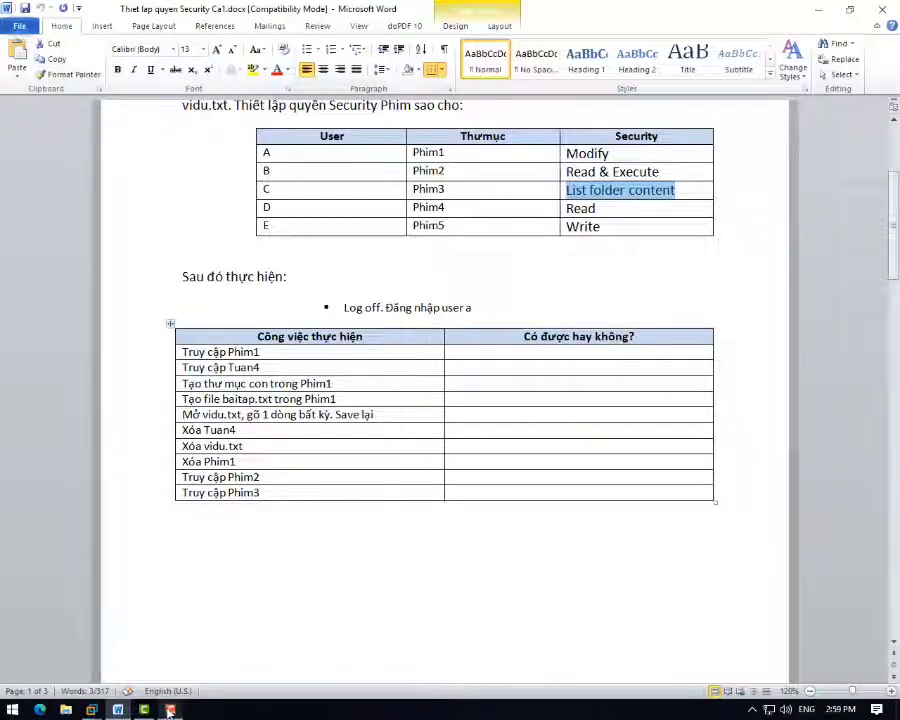
left_click(208, 649)
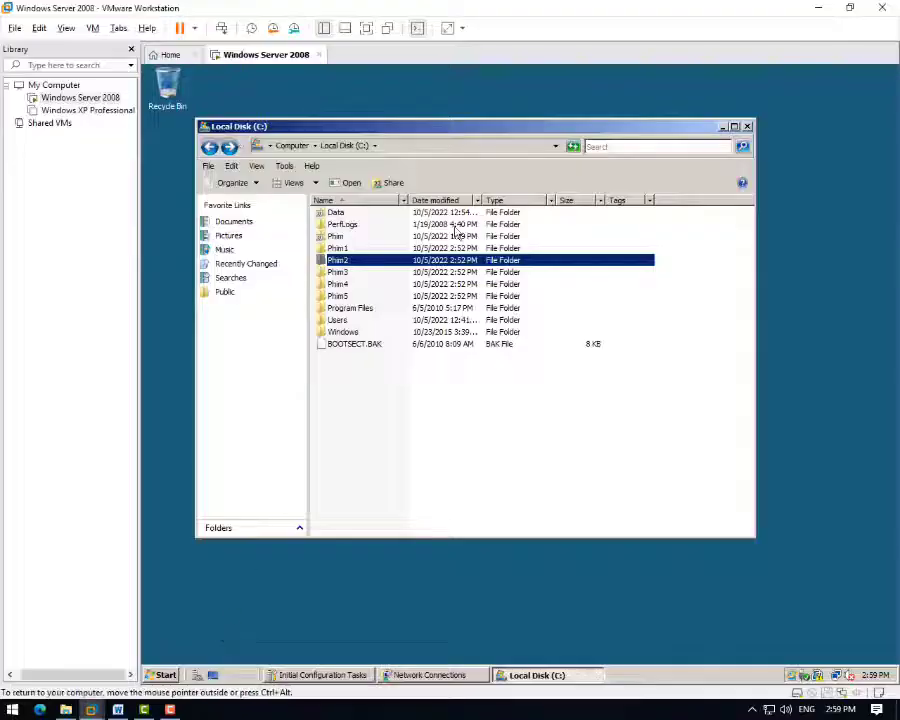
- Lock the Administrator session and log on as user a with that user's password
left_click(747, 126)
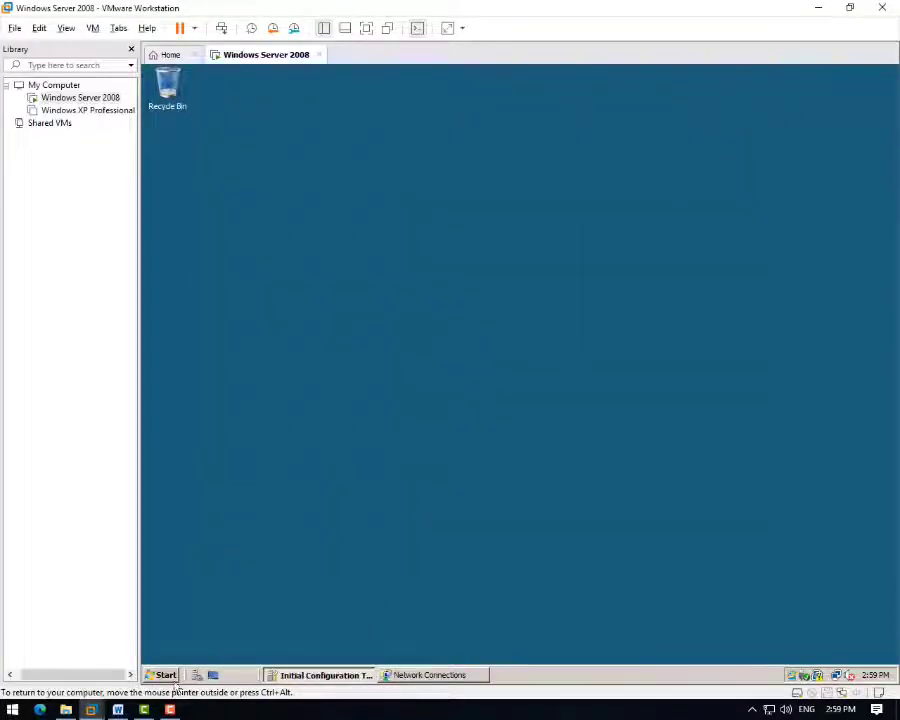
left_click(162, 675)
left_click(376, 649)
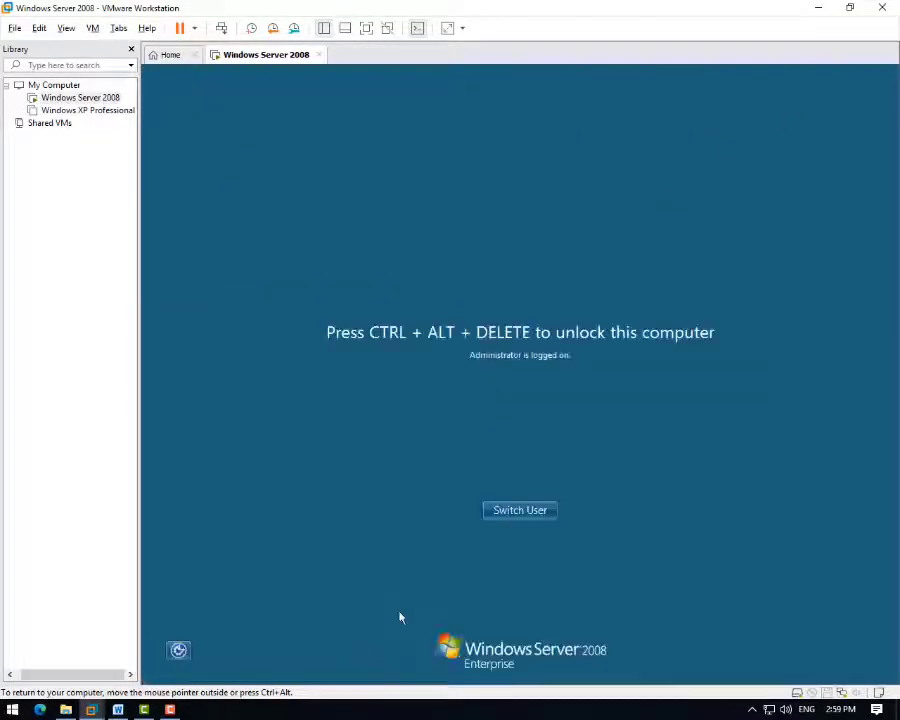
left_click(515, 515)
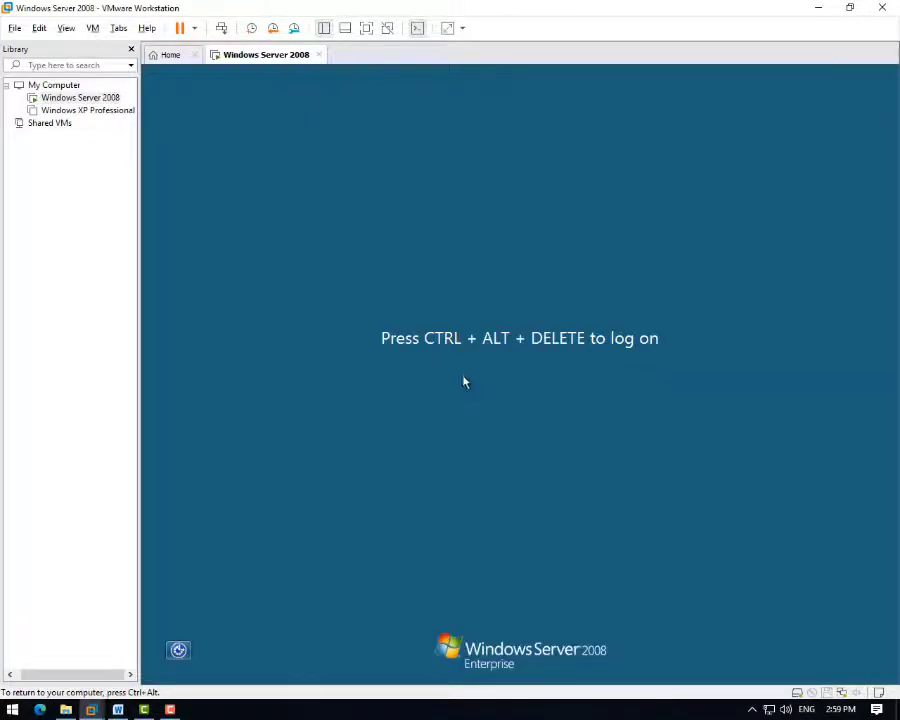
left_click(222, 29)
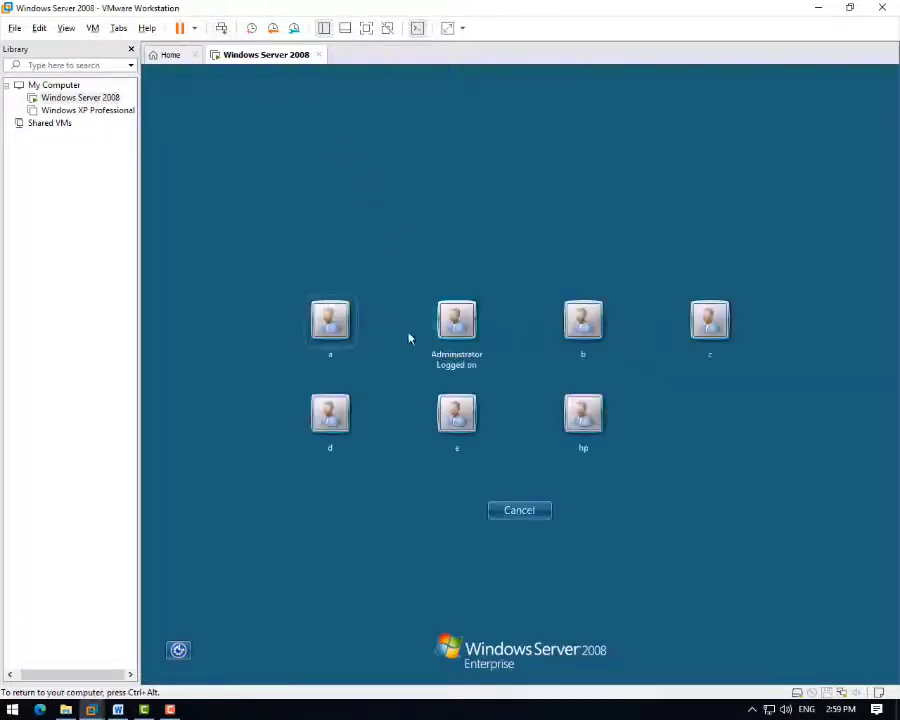
left_click(330, 318)
type("a")
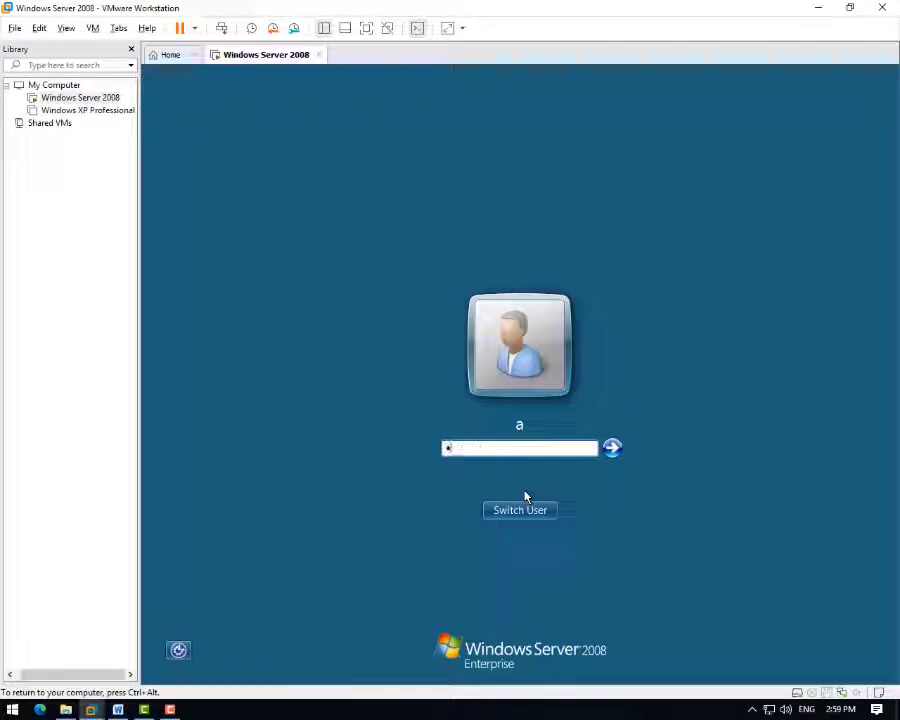
type("•••")
key("Return")
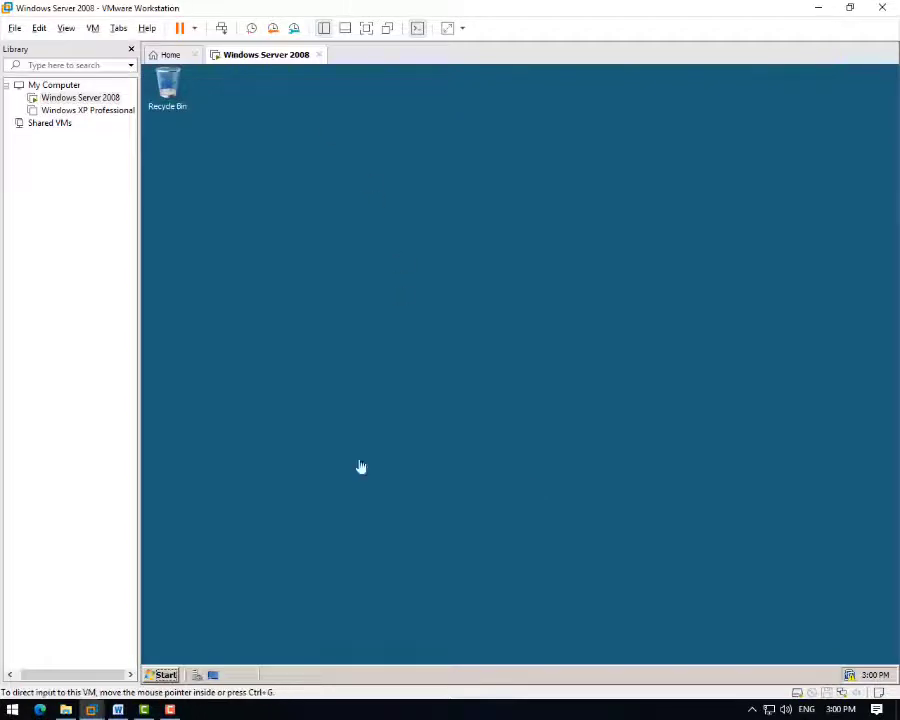
- Browse the Recycle Bin, Public, Recently Changed and Documents folders, then close the Documents window
left_click(173, 100)
double_click(173, 100)
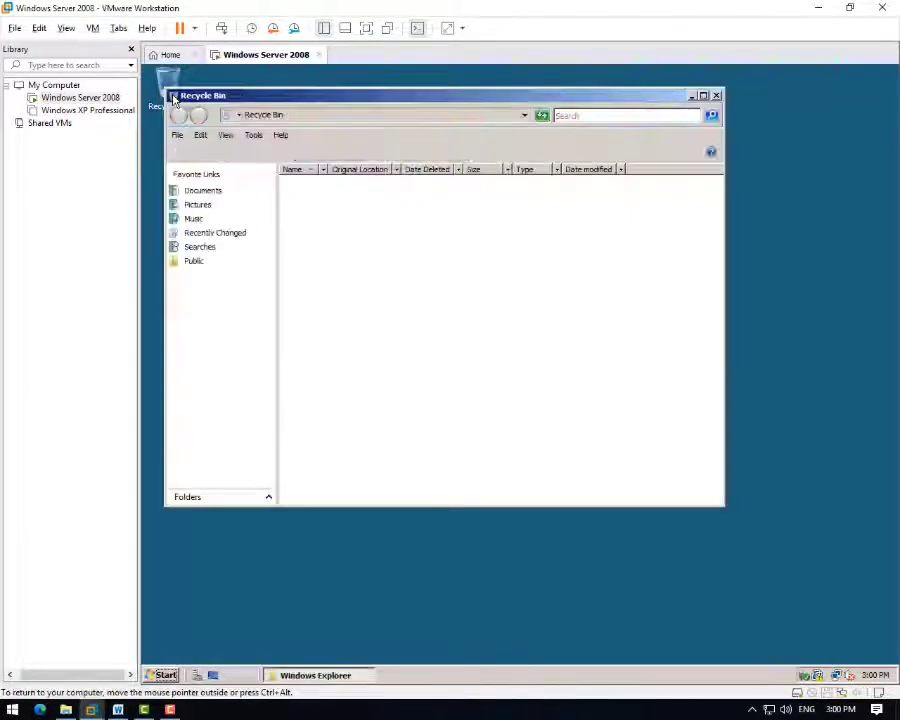
left_click(197, 262)
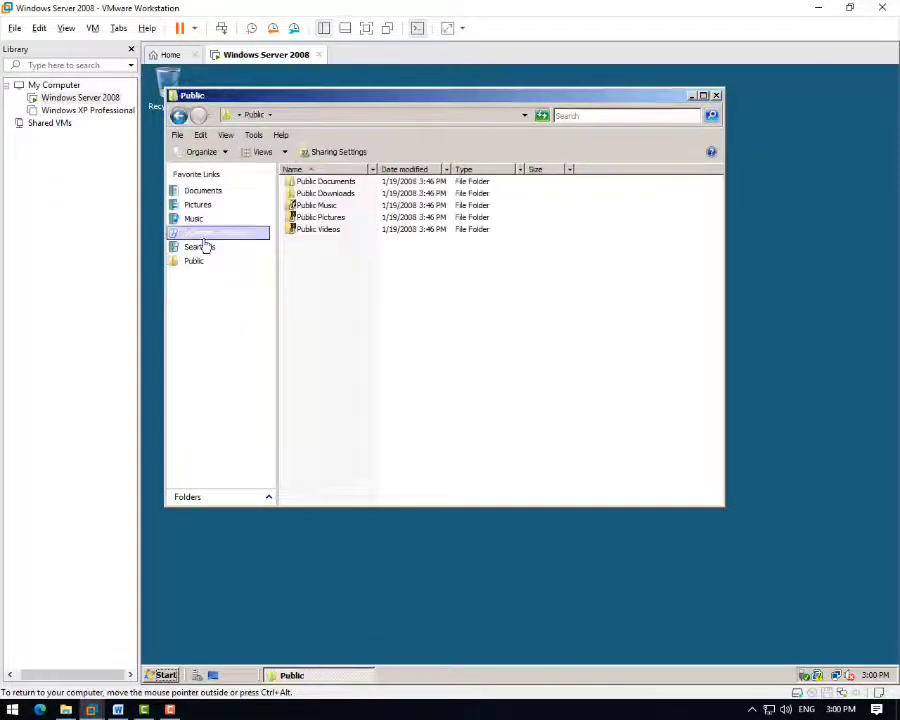
left_click(202, 236)
left_click(210, 206)
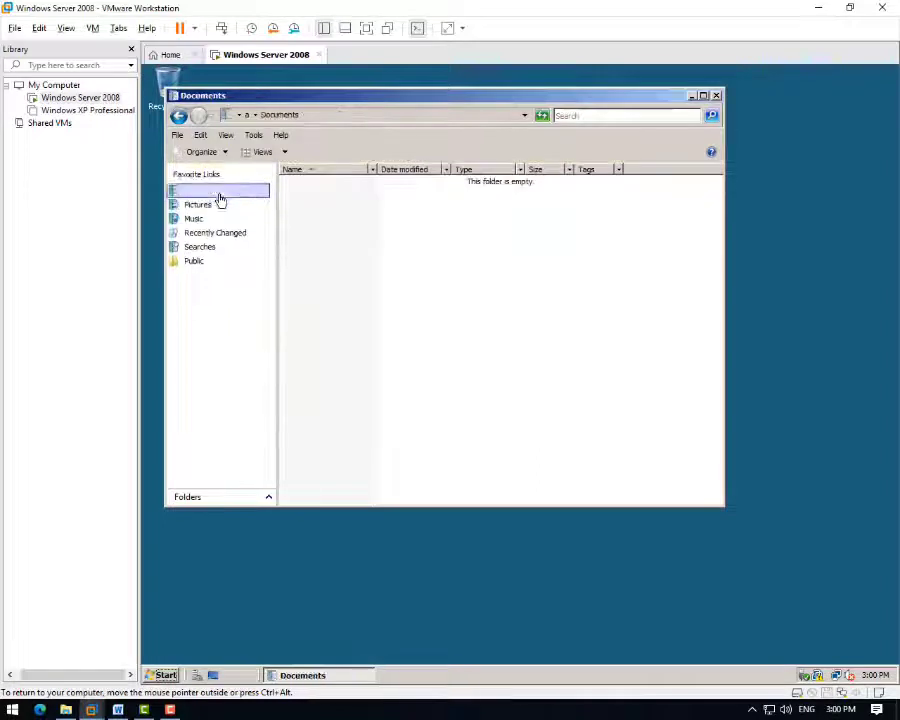
left_click(703, 95)
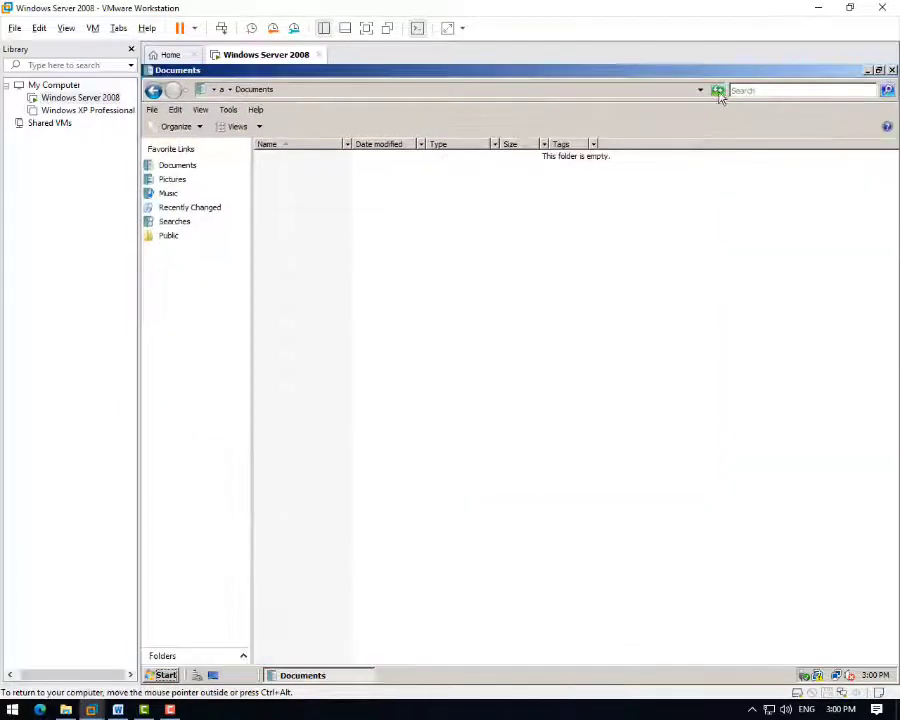
left_click(891, 71)
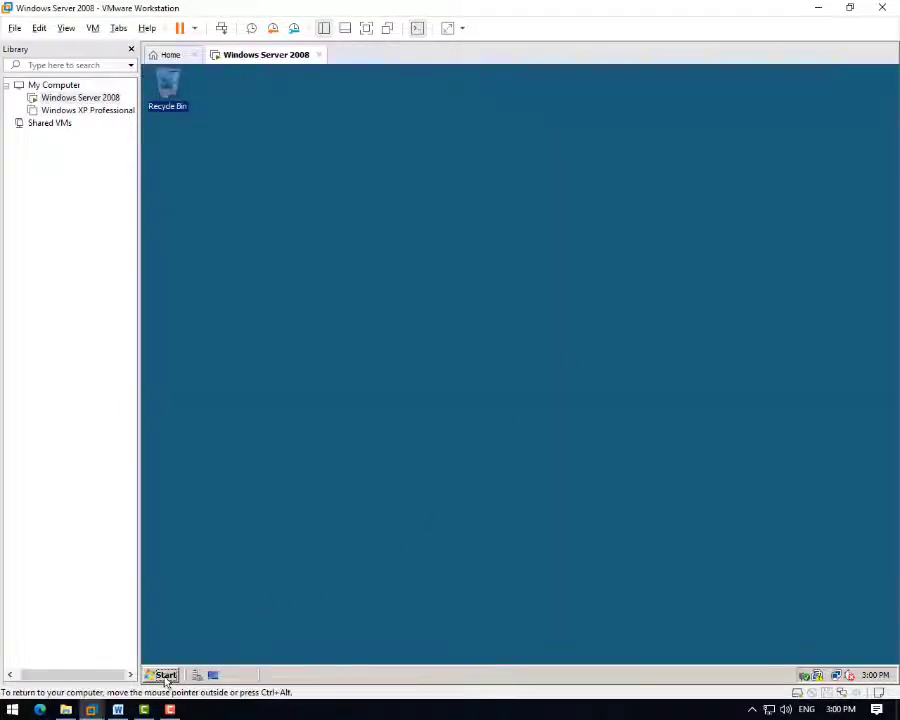
- Open C:\Phim1 and its empty Tuan4 subfolder from Computer, then bring the Word checklist forward
left_click(164, 675)
left_click(366, 428)
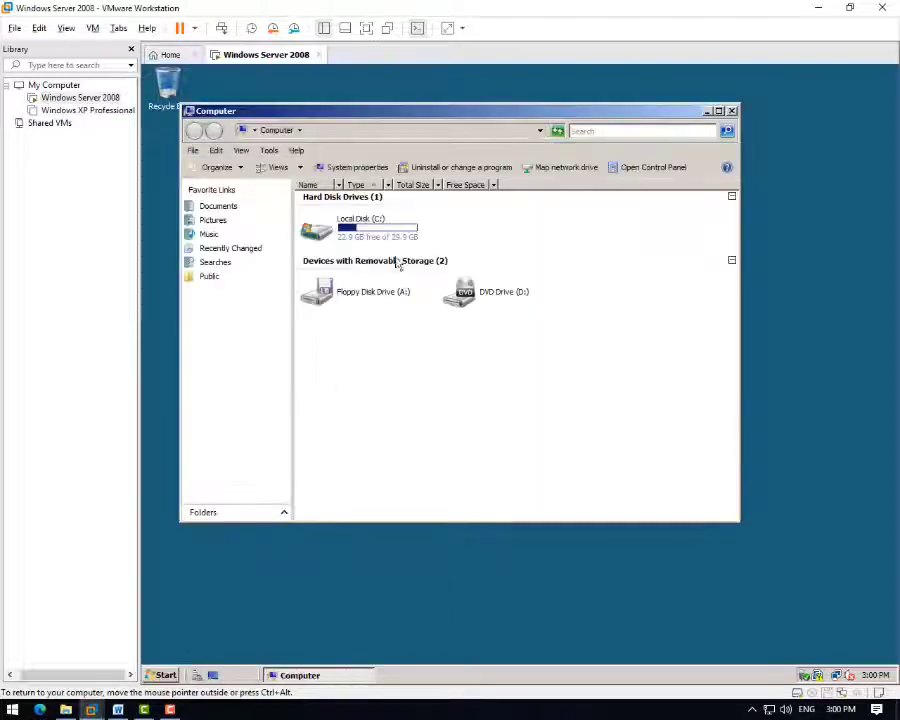
left_click(368, 230)
double_click(368, 230)
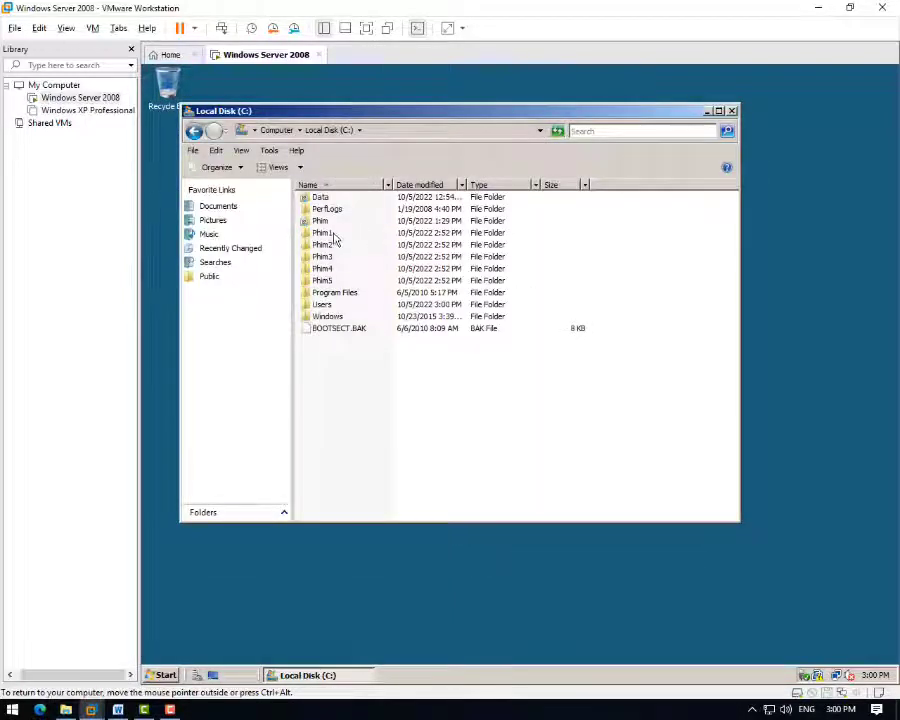
double_click(330, 234)
double_click(321, 198)
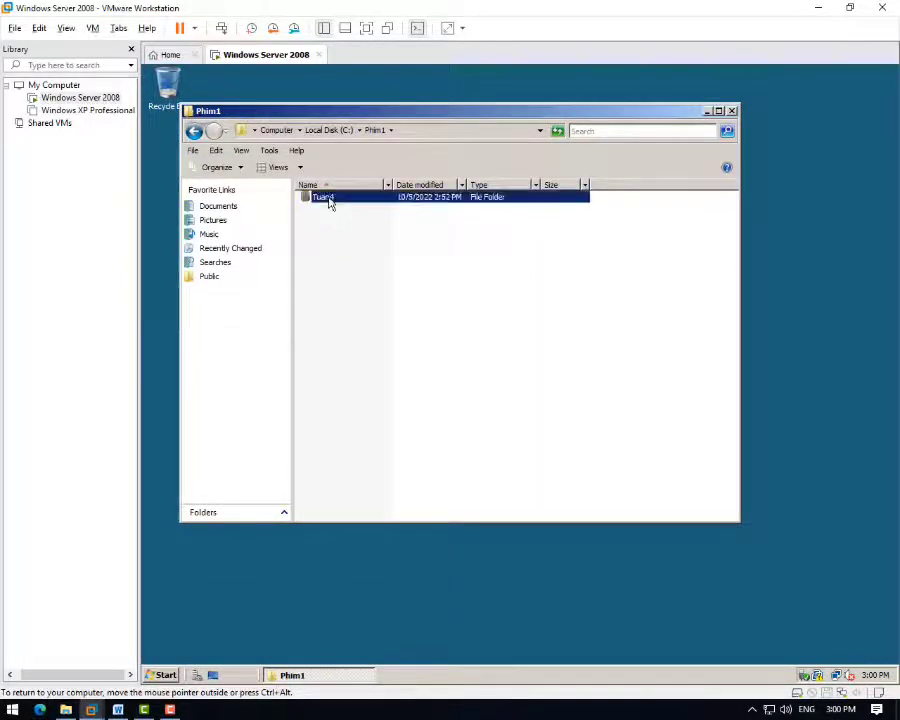
left_click(118, 709)
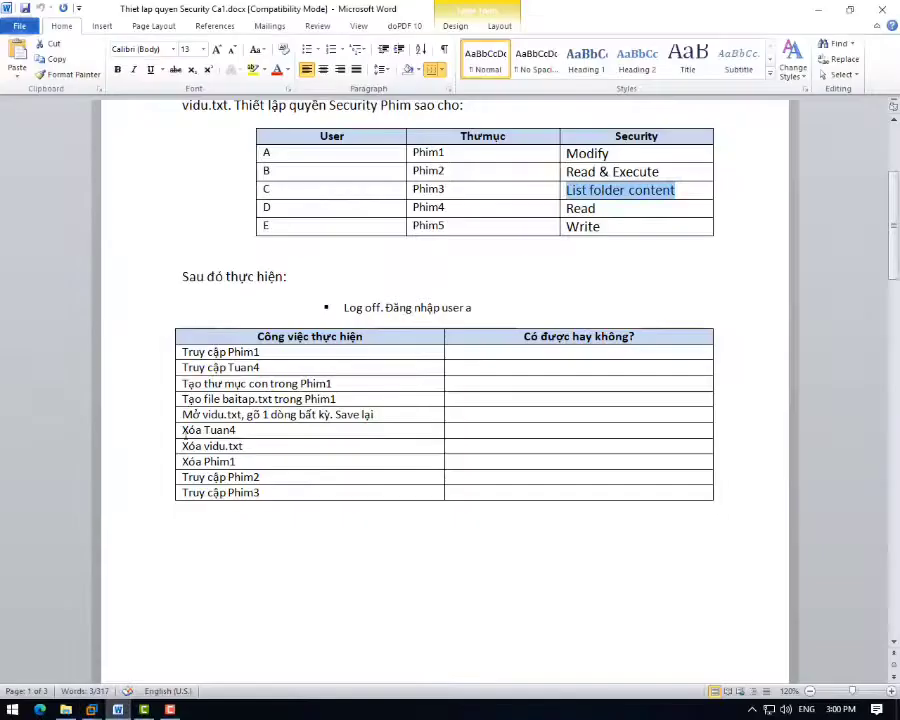
- Review the checklist's create-subfolder, baitap.txt, vidu.txt, delete and access tasks, then head back to the VM
left_click_drag(204, 384, 331, 384)
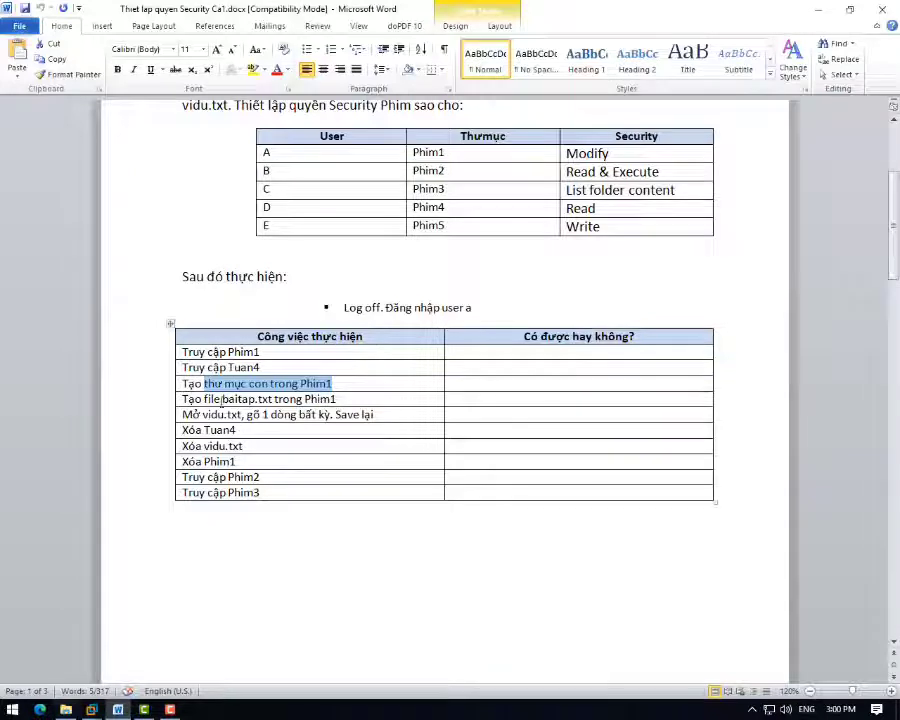
left_click_drag(204, 399, 295, 425)
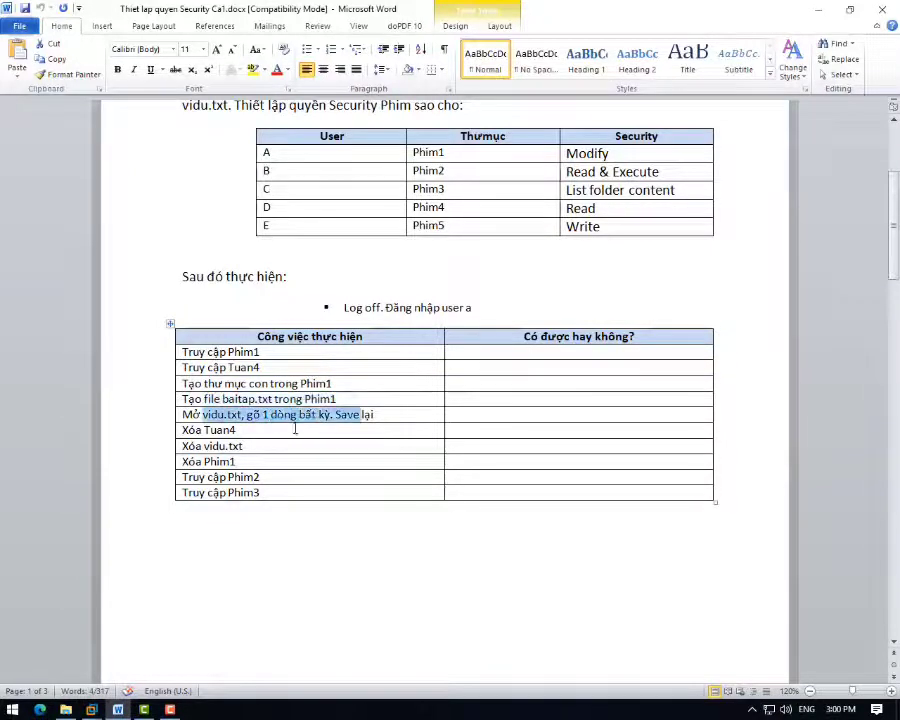
left_click_drag(230, 429, 255, 493)
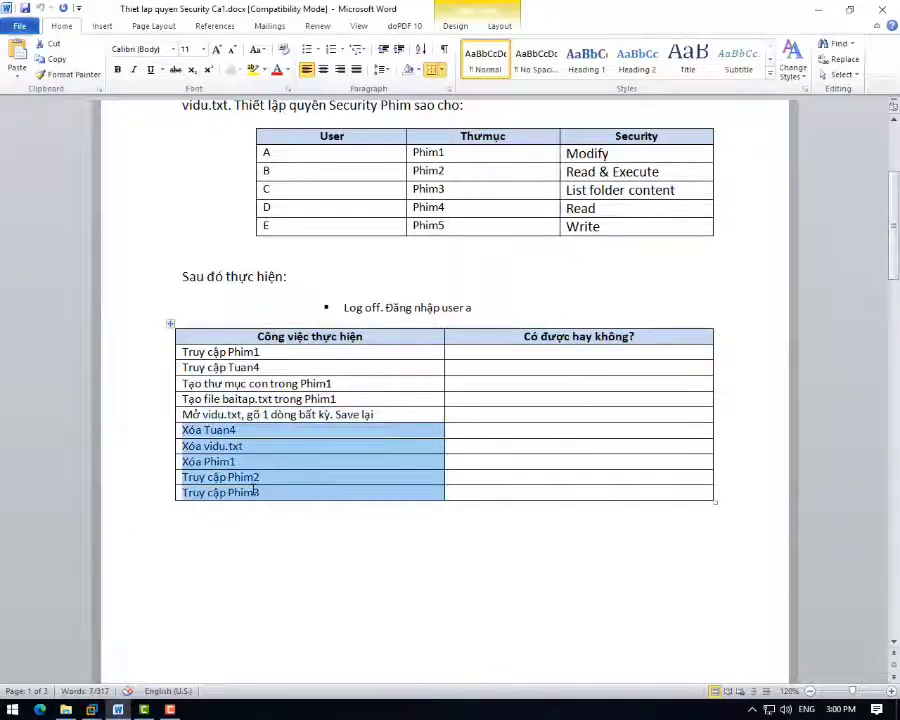
left_click(526, 383)
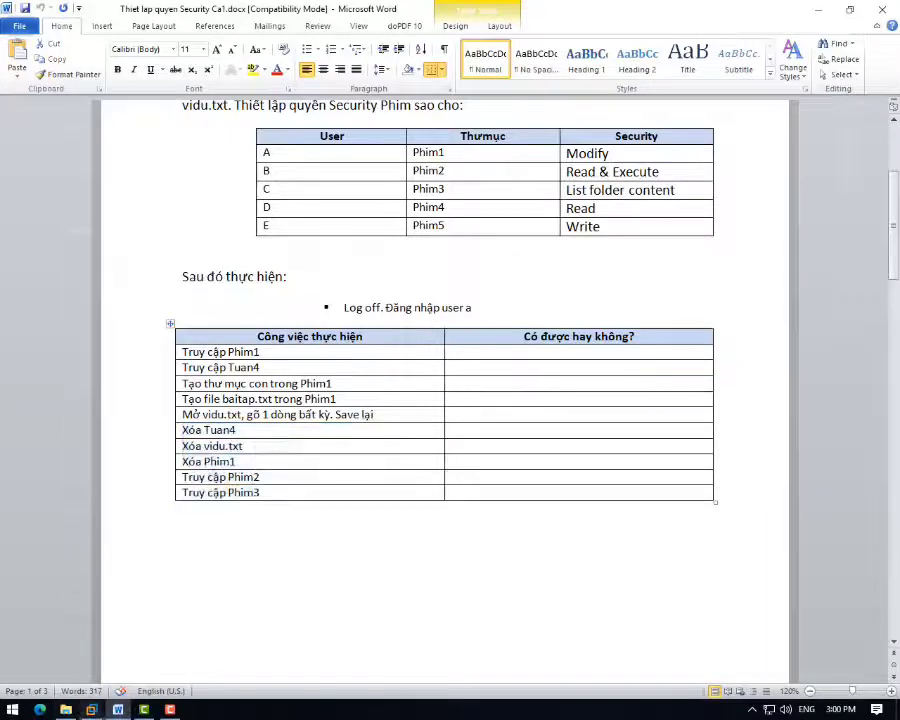
key("super+e")
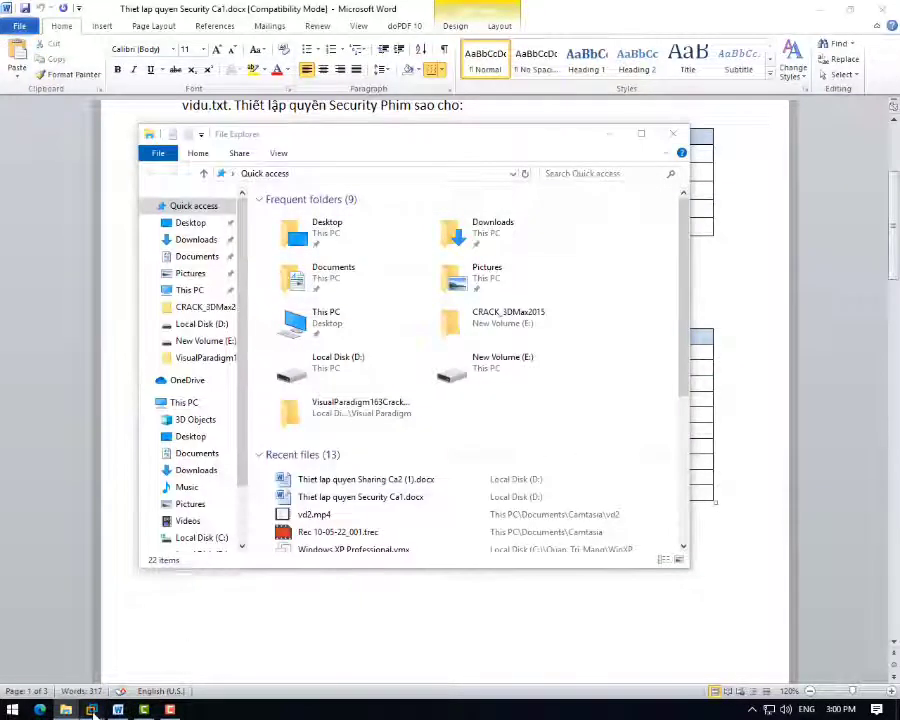
left_click(91, 709)
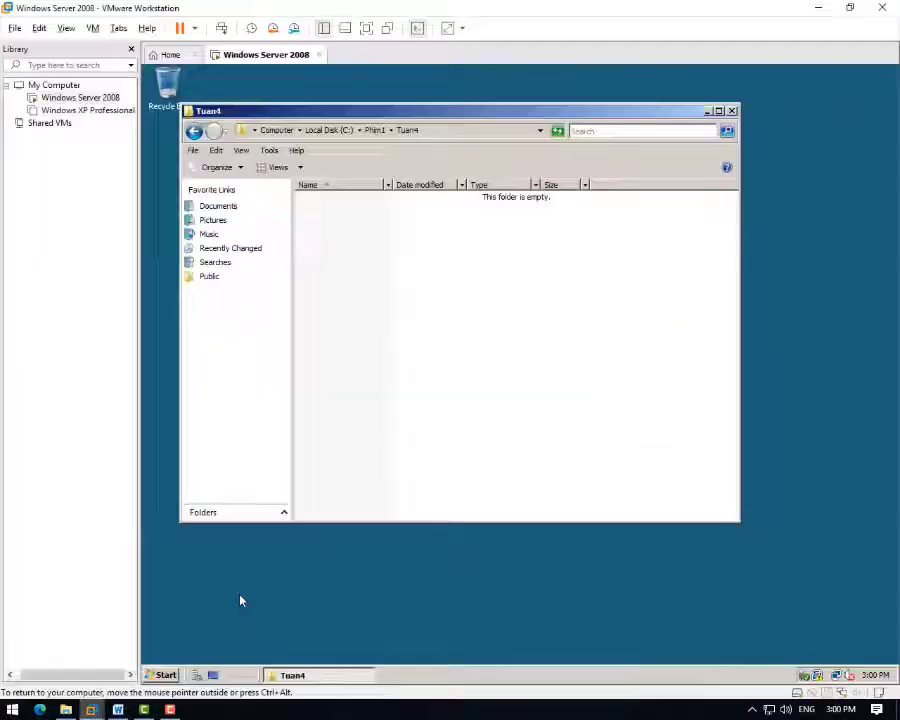
- Go back from Tuan4 up to drive C and consult the Word checklist
left_click(194, 134)
left_click(194, 134)
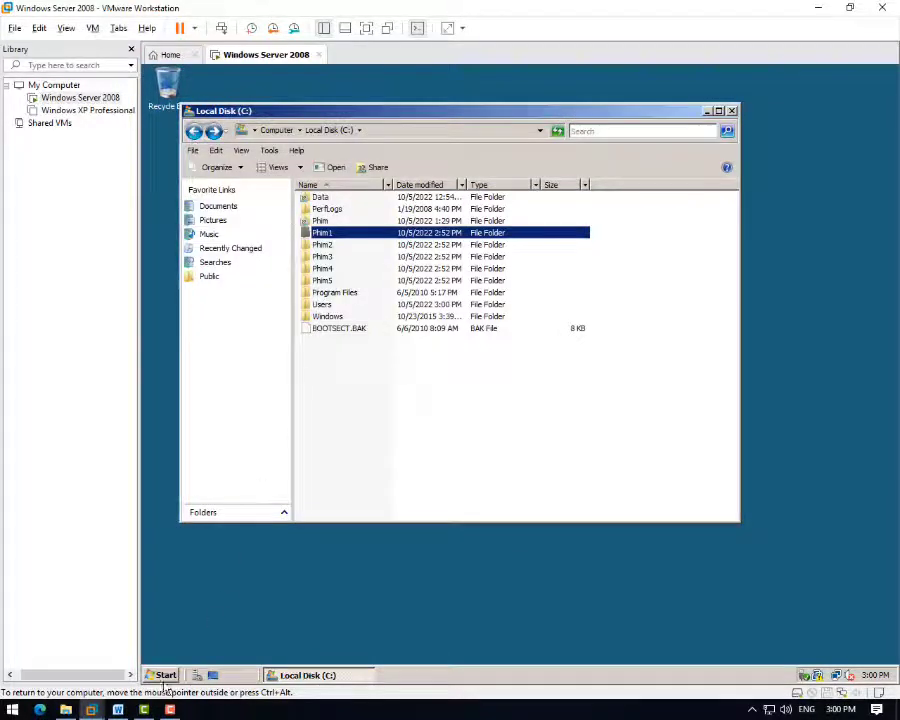
left_click(116, 710)
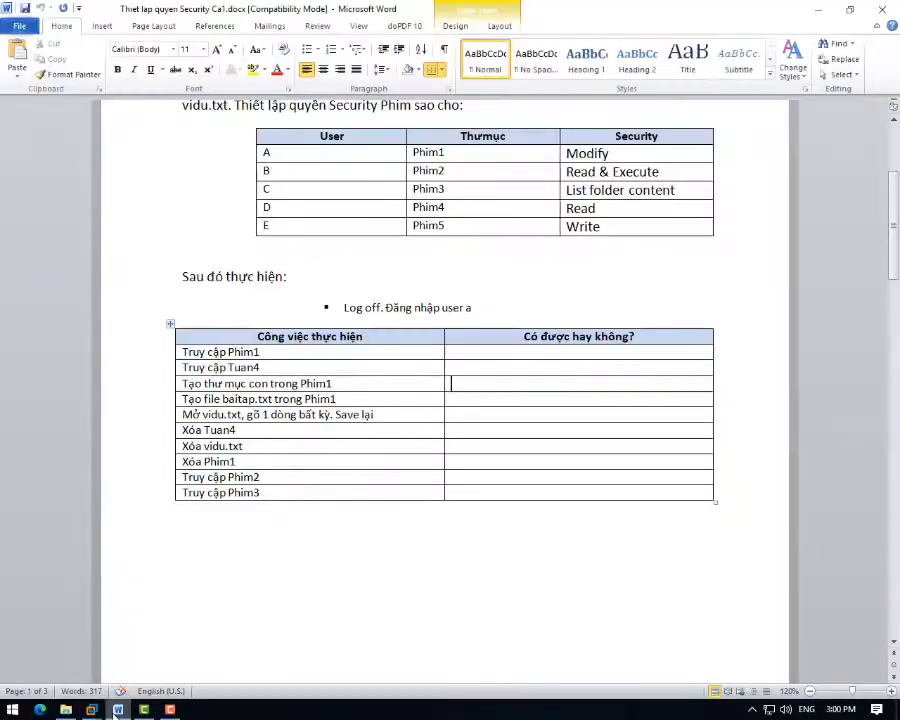
scroll(585, 376, "up", 5)
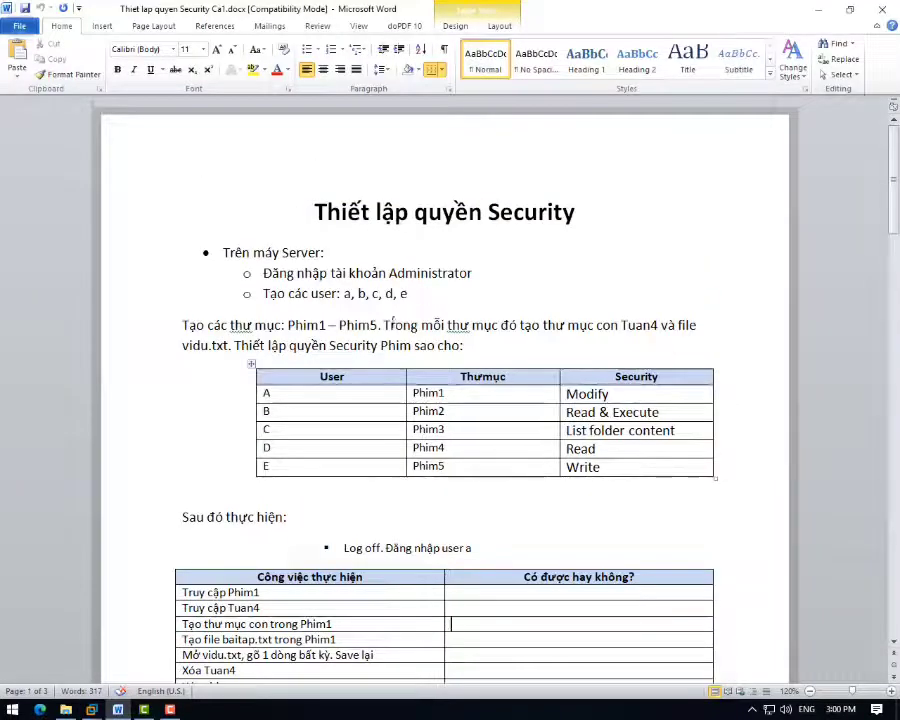
left_click(819, 11)
- Confirm user a is denied access to Phim2, Phim3 and Phim4, dismissing each message
left_click(323, 246)
double_click(323, 246)
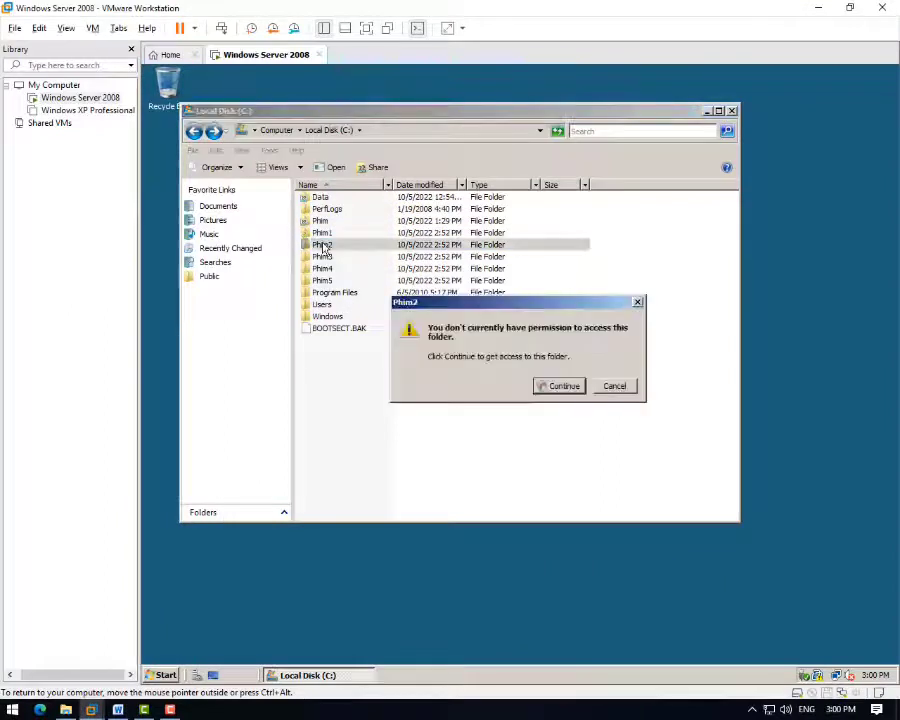
left_click(638, 303)
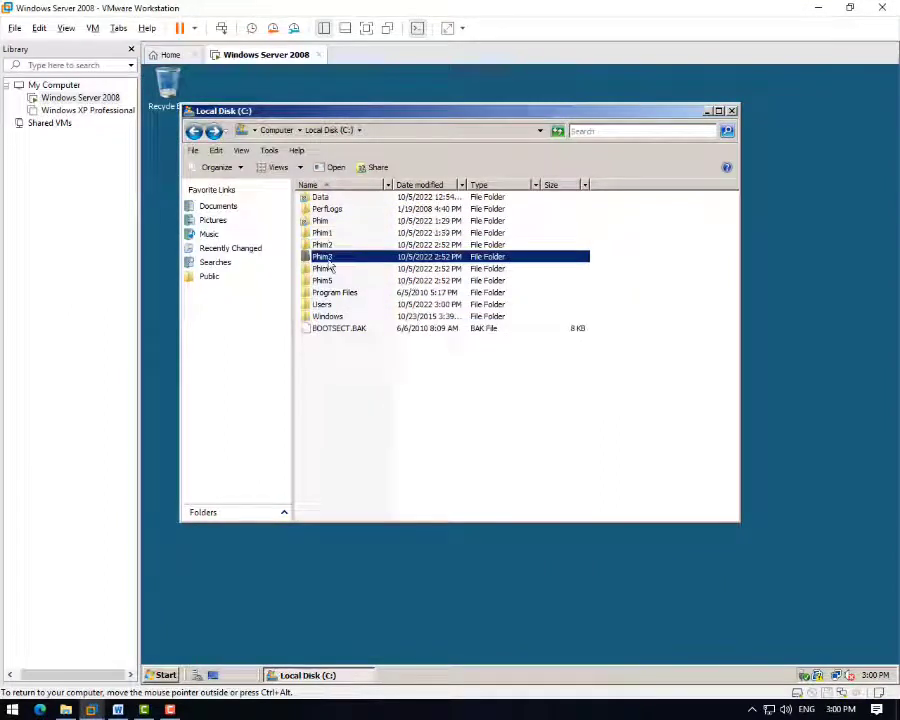
double_click(430, 257)
left_click(631, 327)
double_click(322, 268)
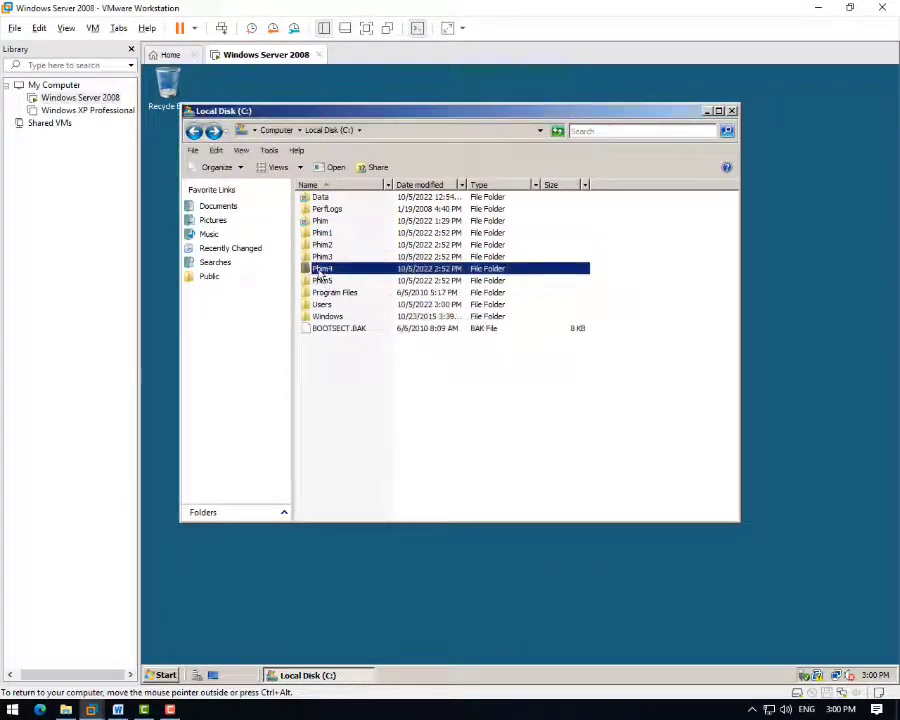
left_click(637, 305)
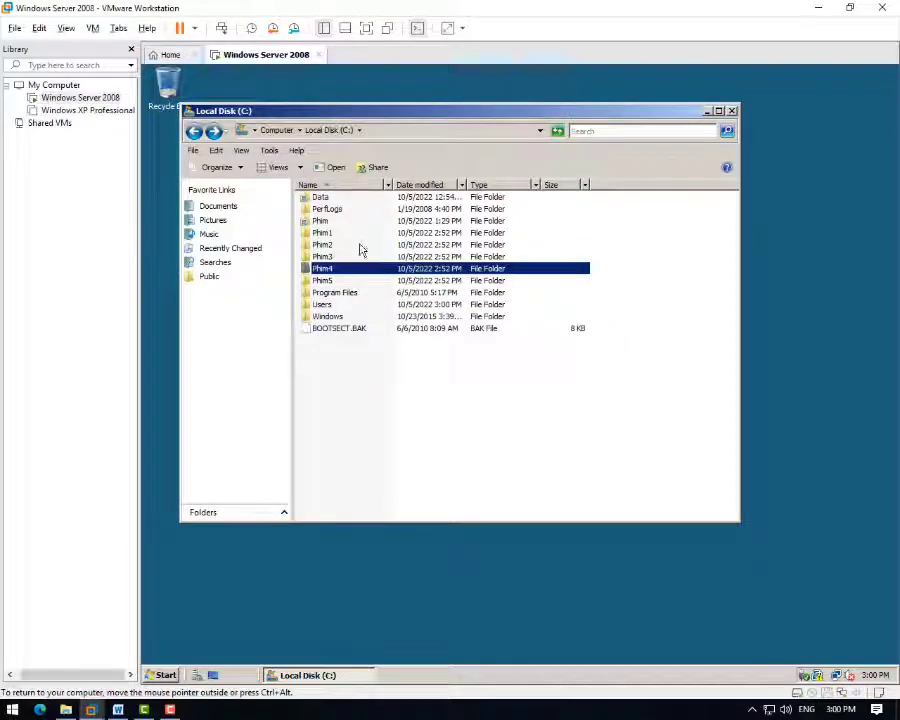
- Reopen the Phim1 folder showing Tuan4
left_click(362, 237)
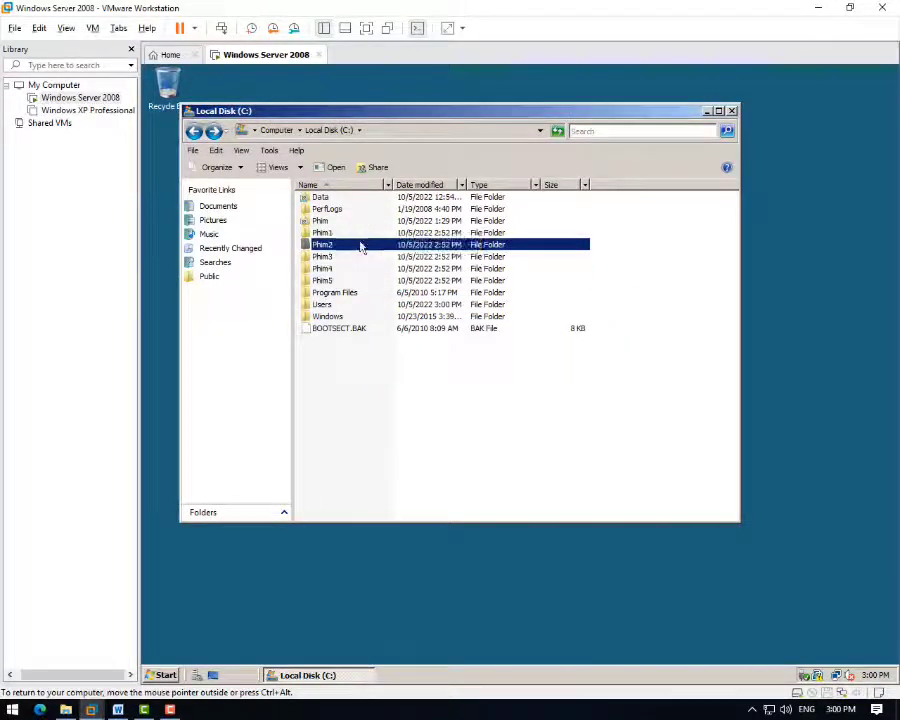
double_click(365, 236)
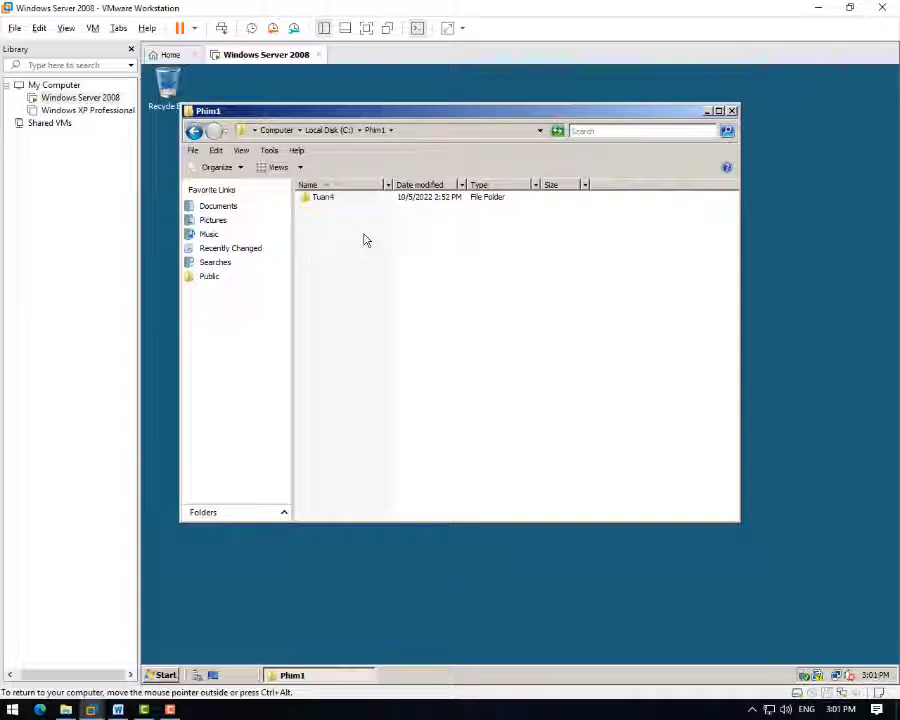
left_click(166, 675)
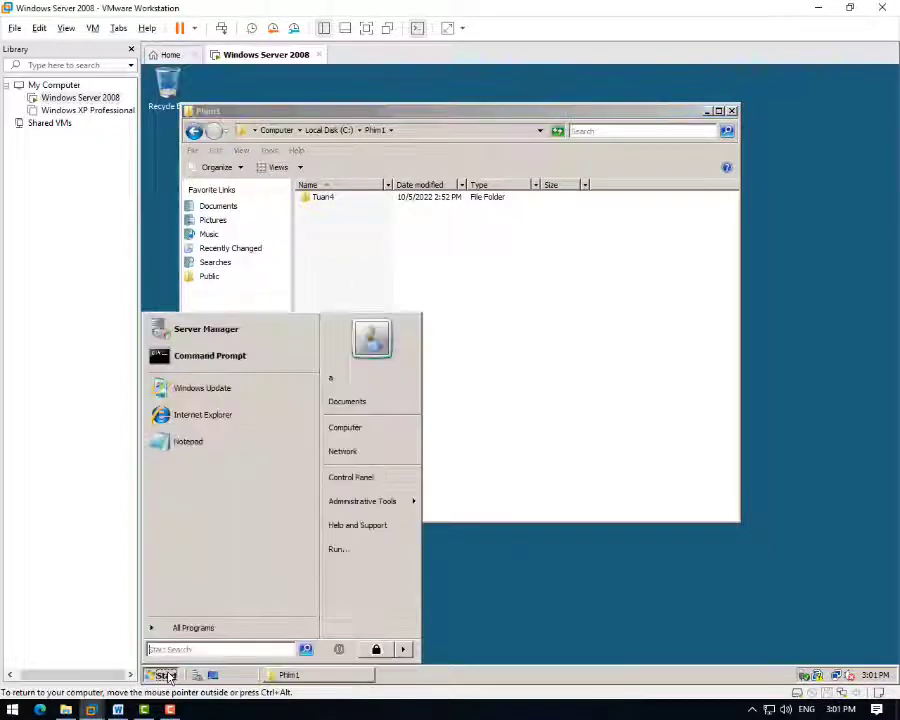
- Lock user a's session and sign back in as Administrator with the admin password
left_click(376, 646)
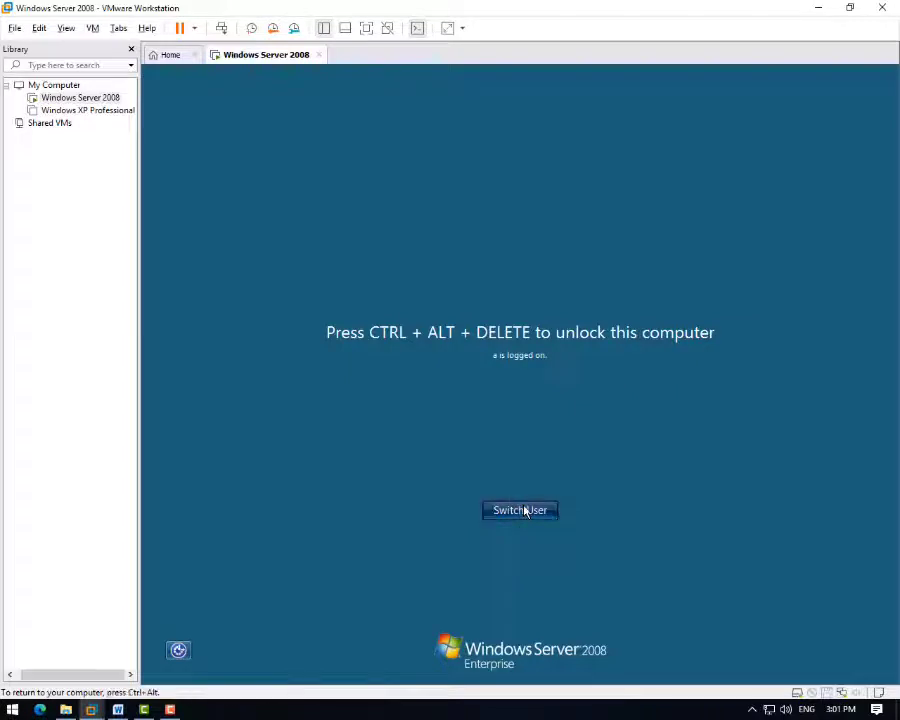
left_click(523, 510)
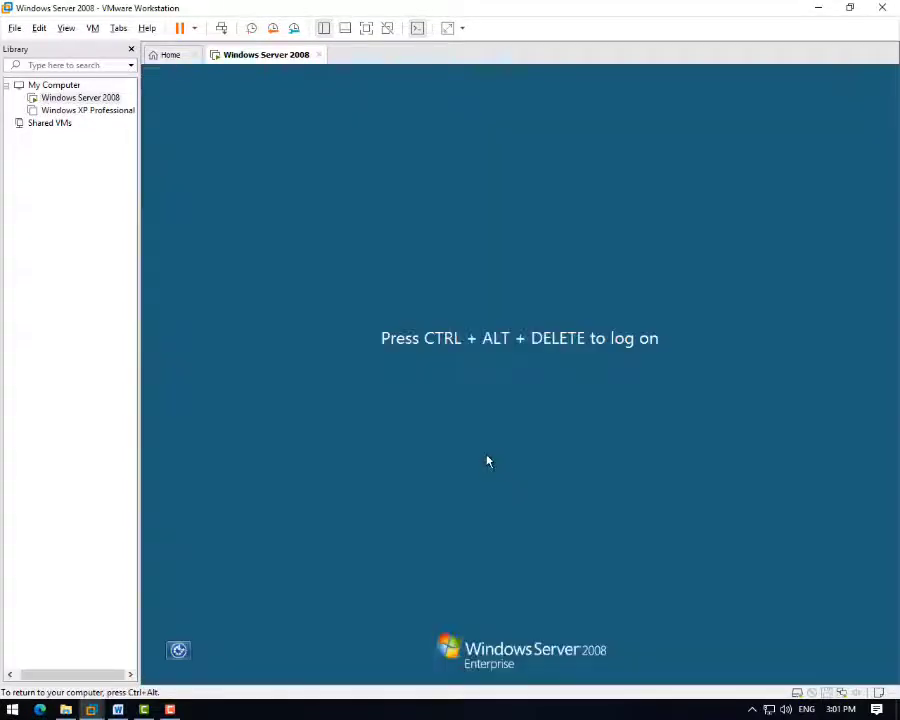
left_click(221, 28)
left_click(456, 348)
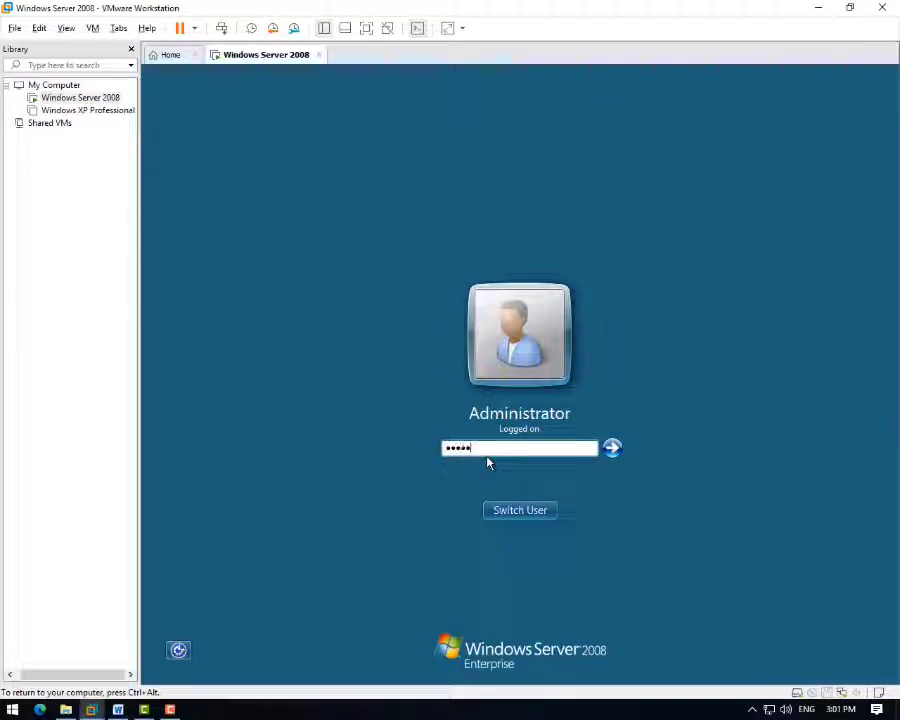
type("***")
key("Return")
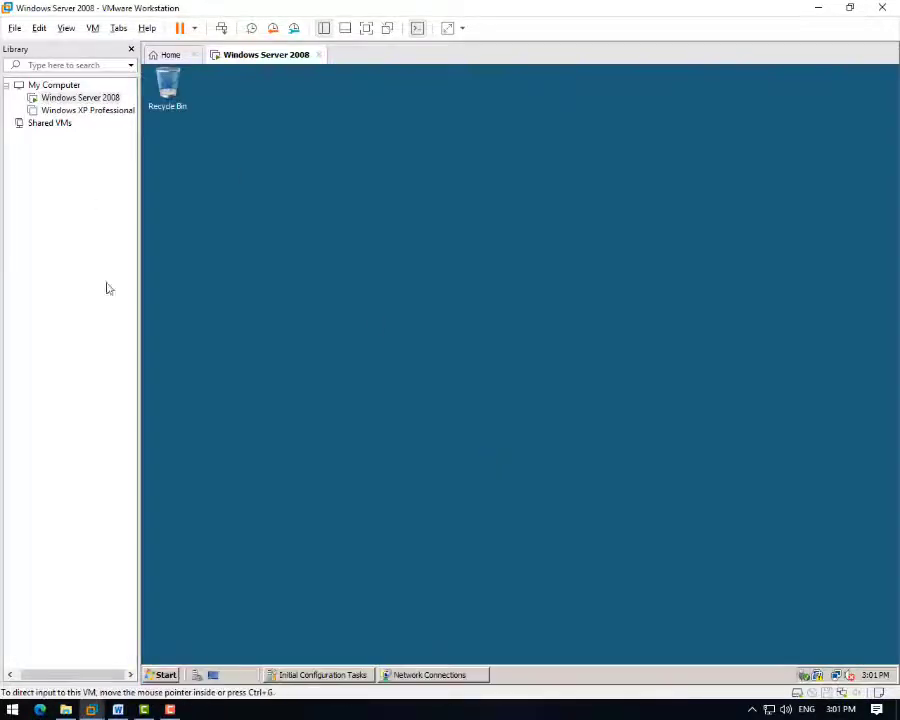
- Create a new text document named vidu in C:\Phim1
left_click(166, 672)
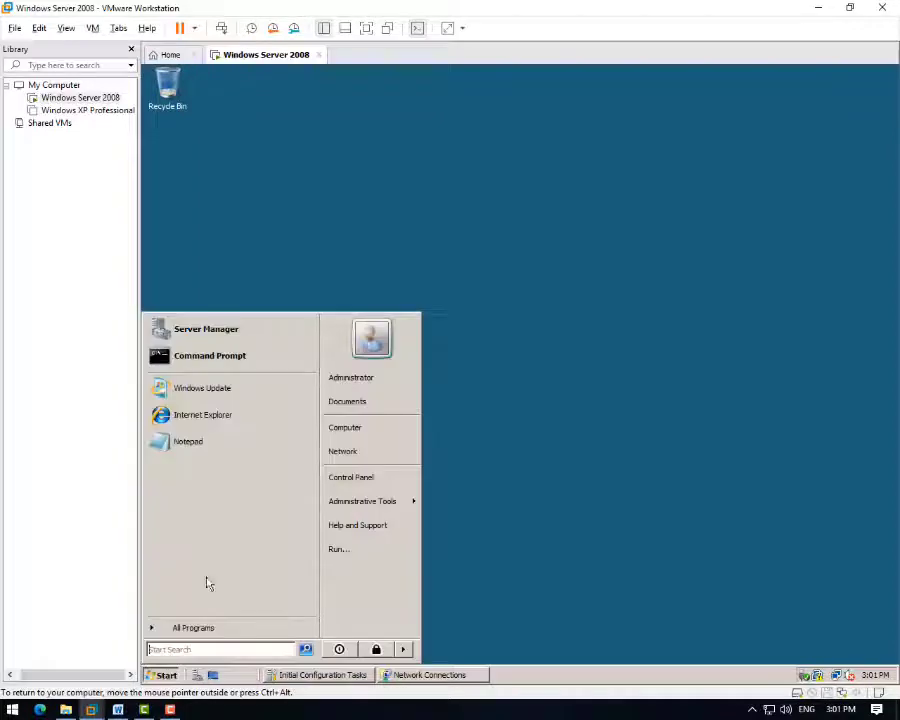
left_click(340, 427)
double_click(372, 248)
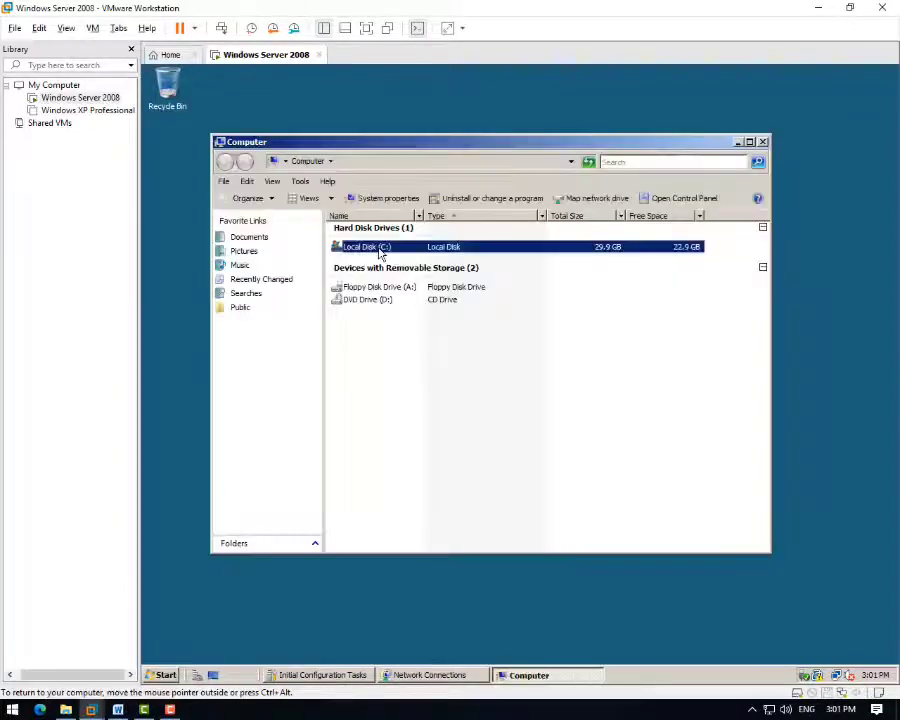
double_click(366, 265)
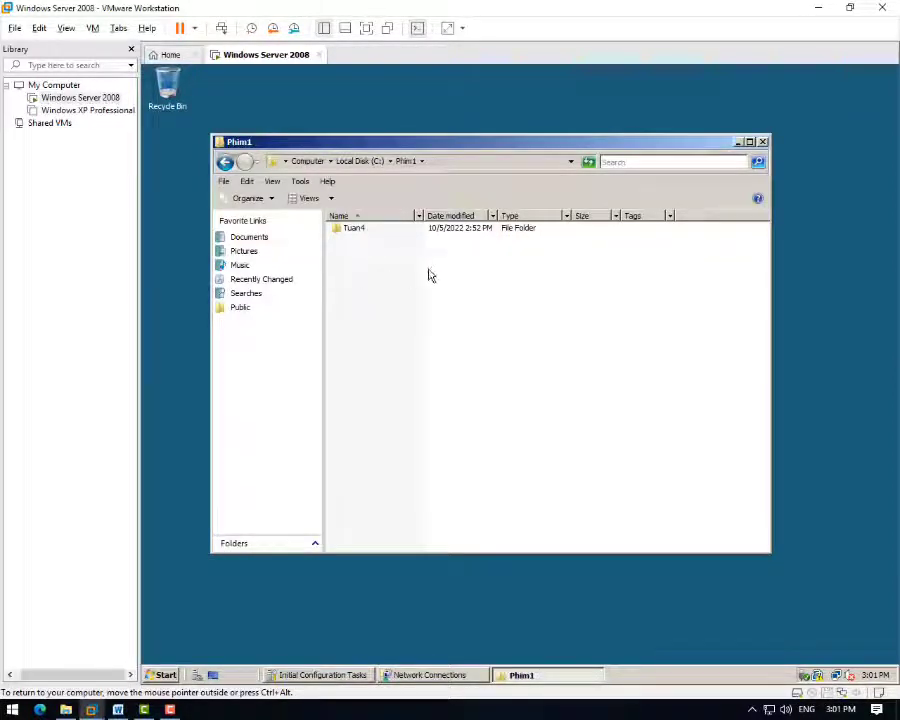
right_click(429, 271)
mouse_move(550, 404)
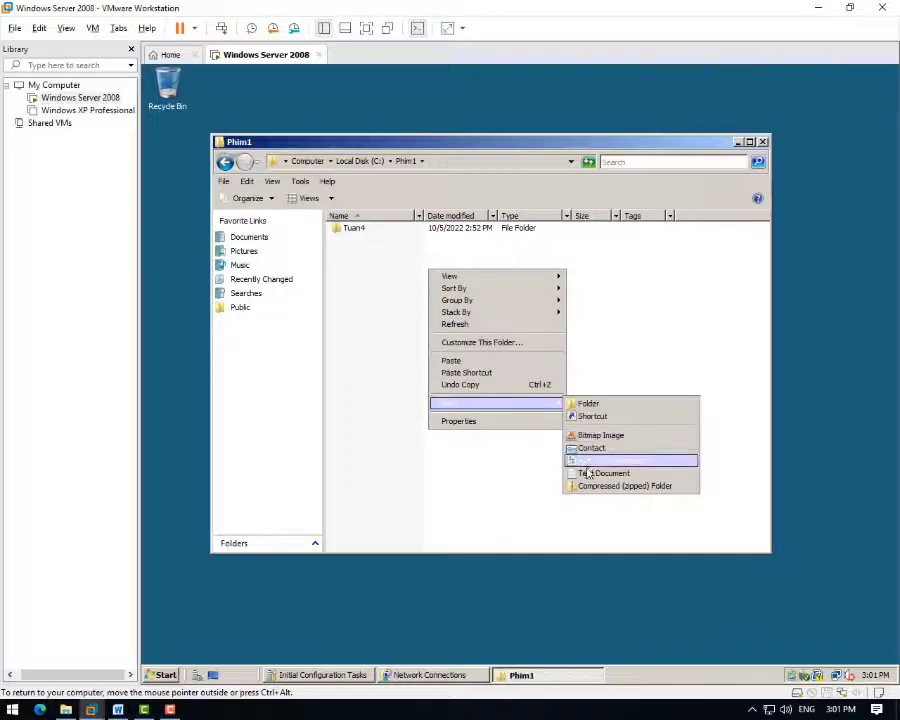
left_click(591, 476)
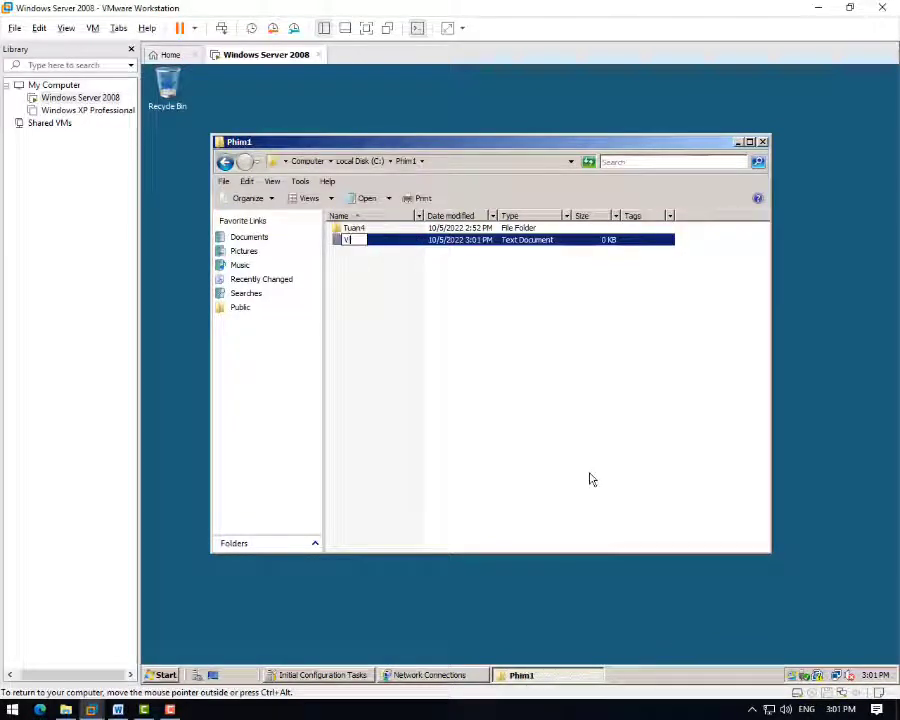
type("idu")
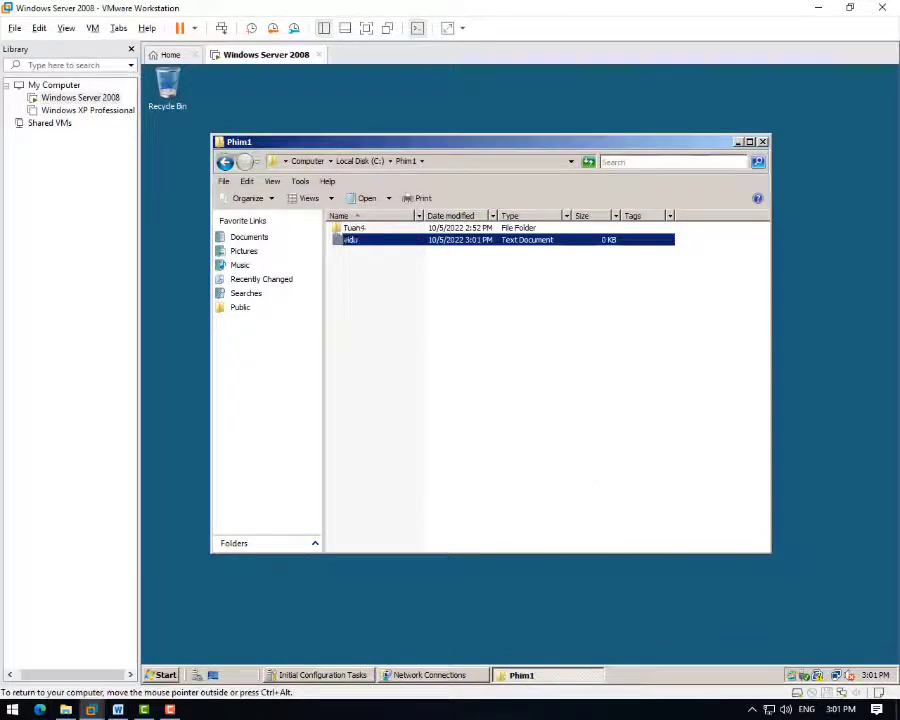
key("ctrl+alt")
- Check the vidu.txt line in the Word instructions
key("alt+Tab")
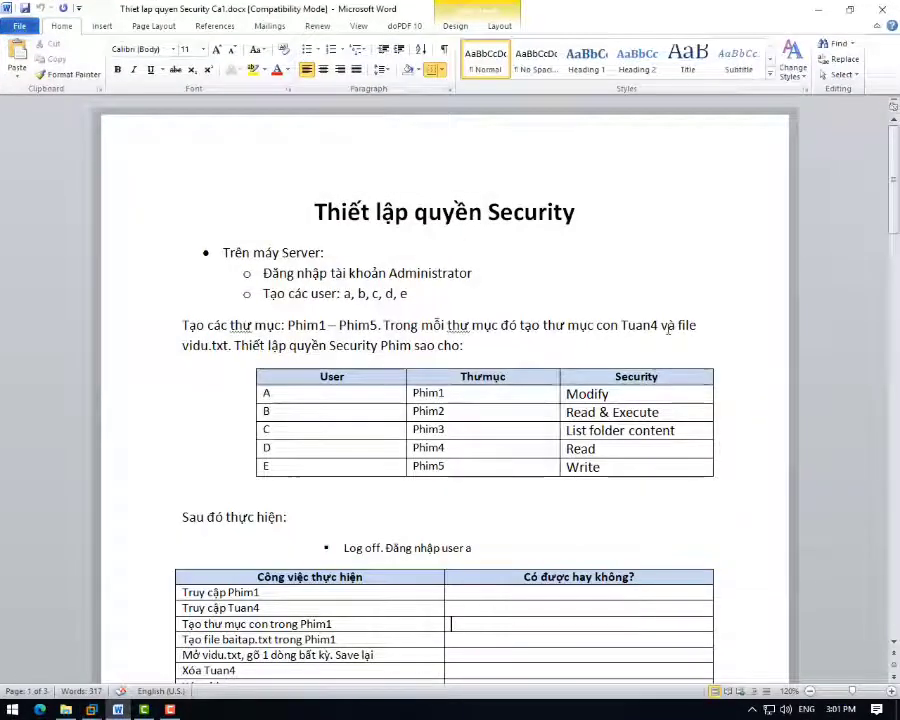
left_click_drag(201, 354, 470, 348)
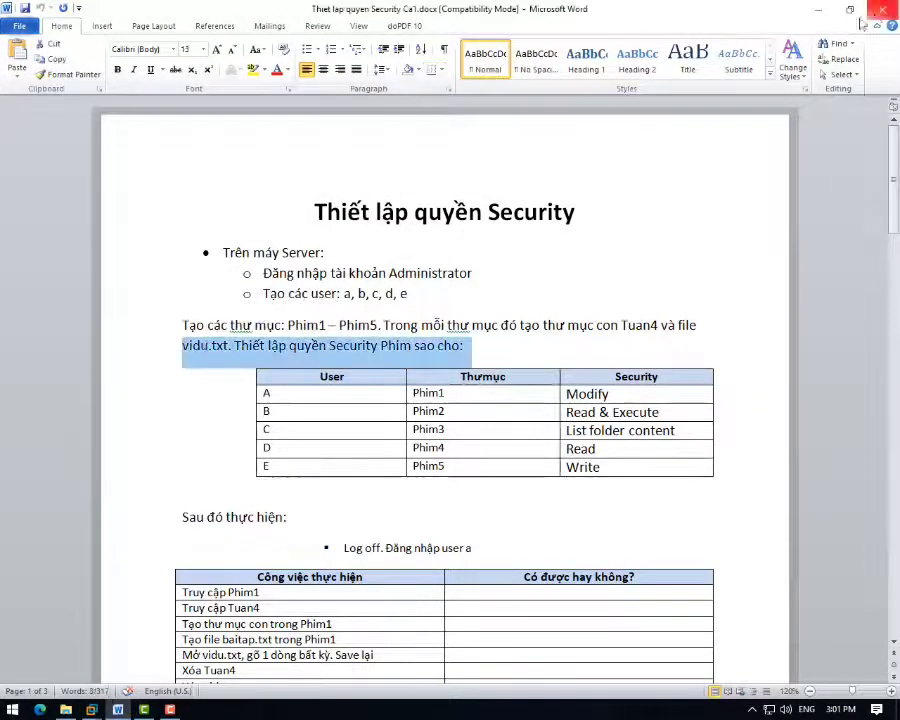
left_click(826, 10)
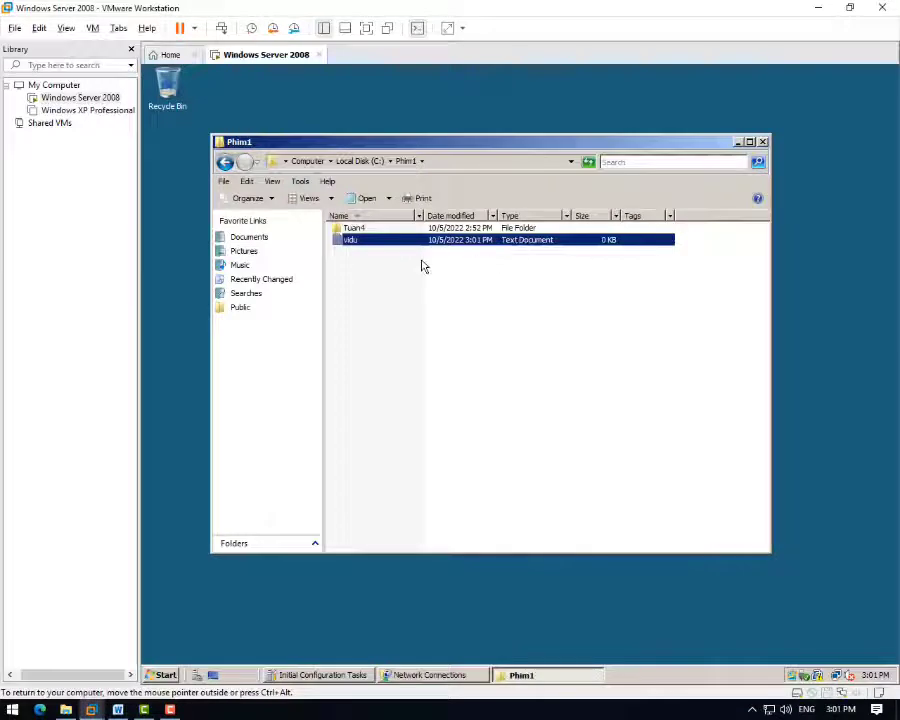
- Paste copies of vidu into the Phim2 and Phim3 folders
key("alt+Up")
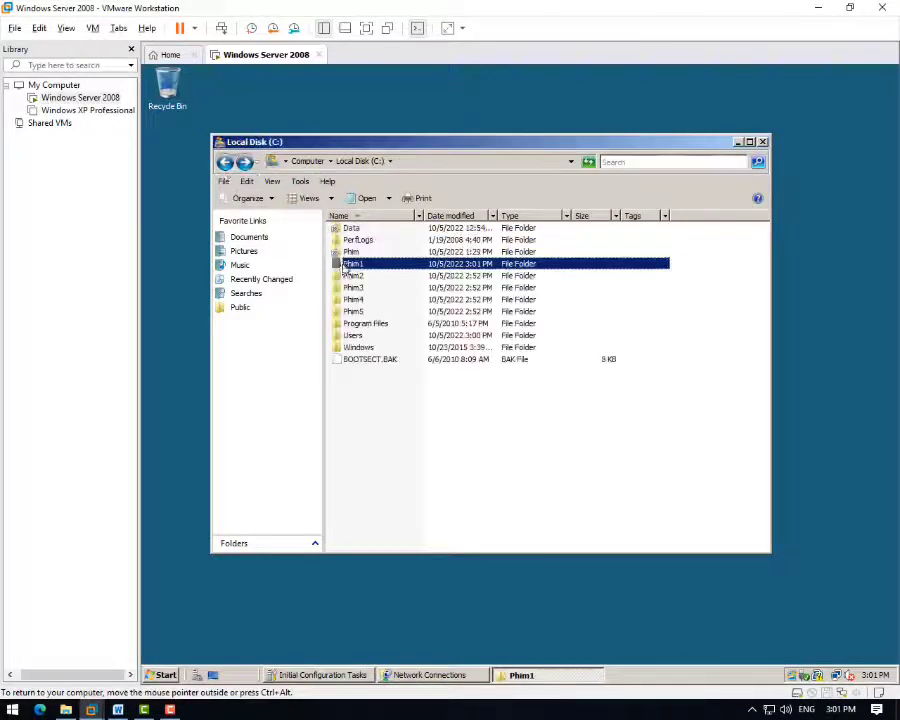
key("Down")
key("Return")
key("ctrl+v")
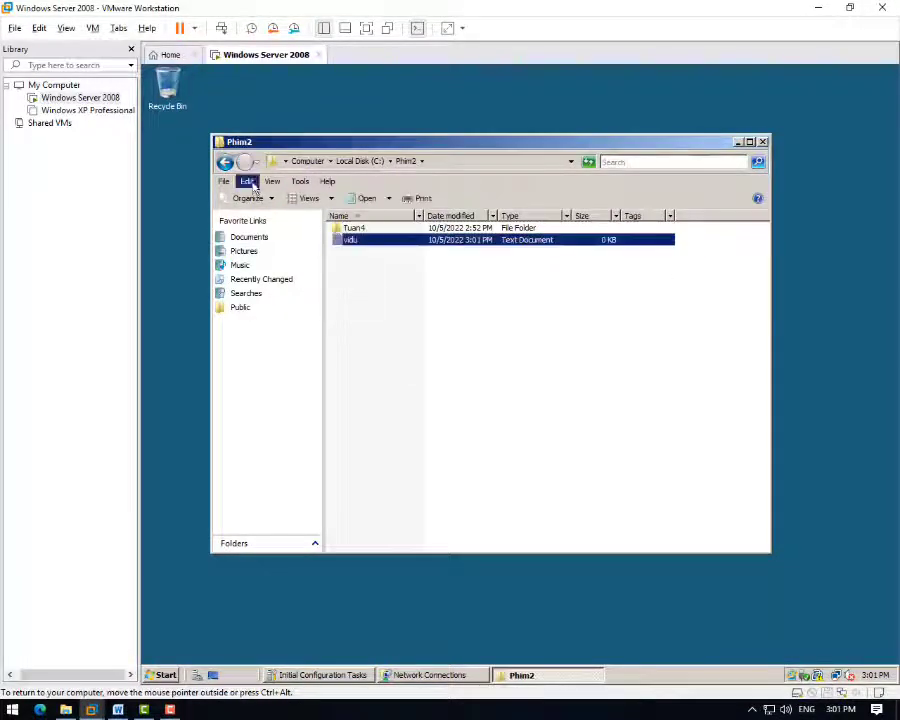
key("alt+Up")
key("Down")
key("Return")
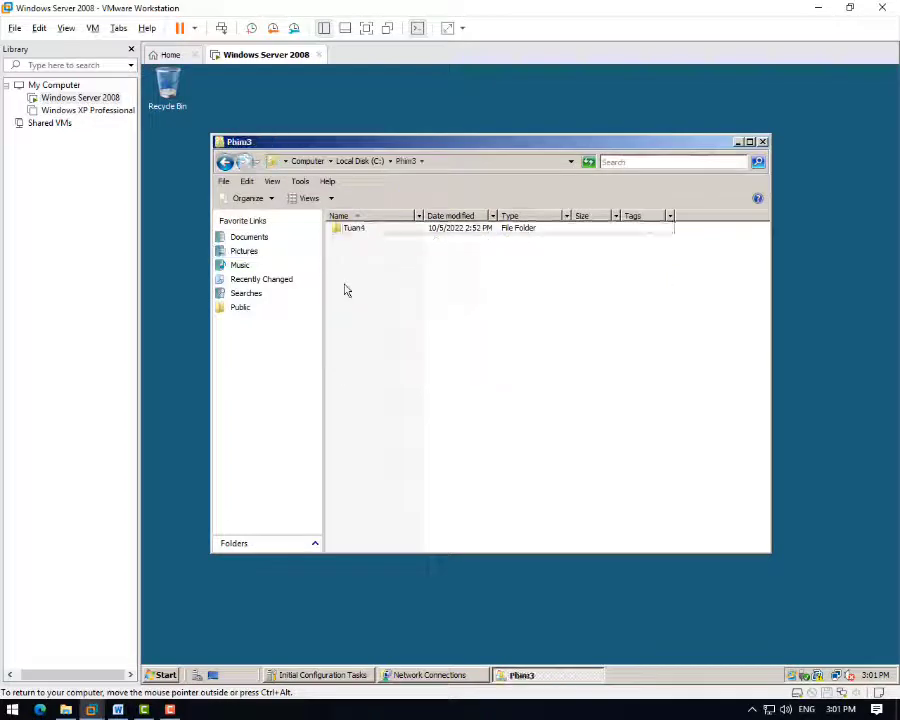
key("ctrl+v")
- Paste vidu into Phim4 and Phim5, then lock the Administrator session
key("alt+Up")
key("Down")
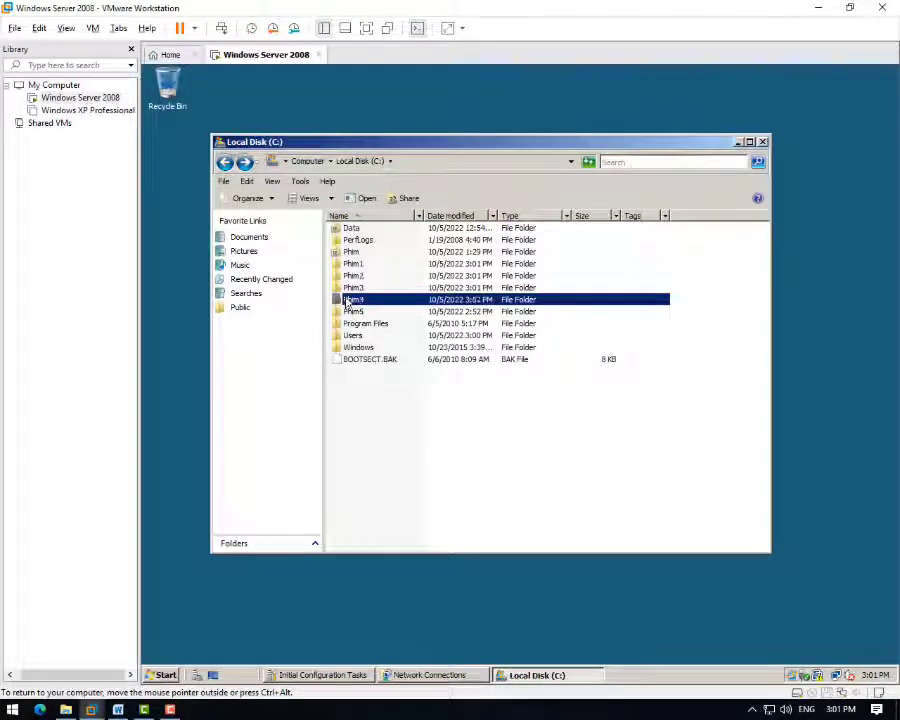
key("Return")
key("ctrl+v")
key("alt+Up")
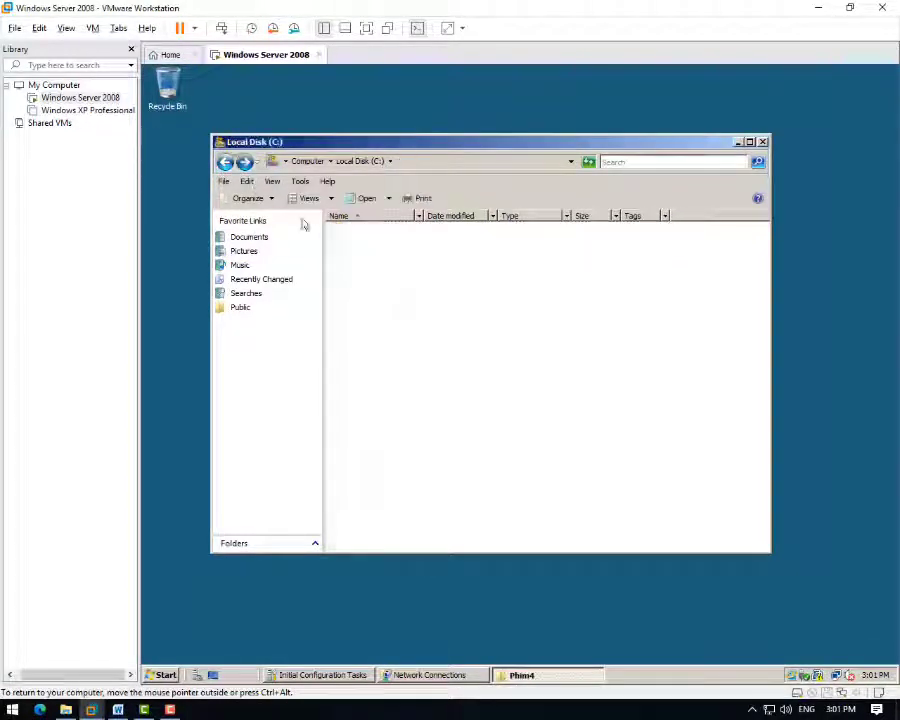
key("Down")
key("Return")
key("ctrl+v")
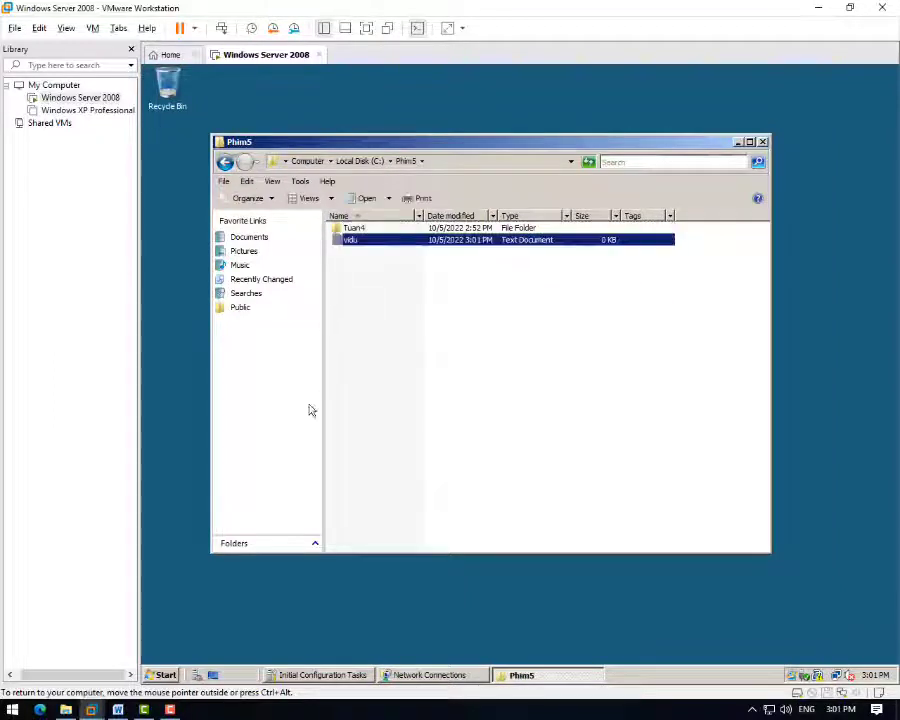
left_click(168, 674)
left_click(374, 647)
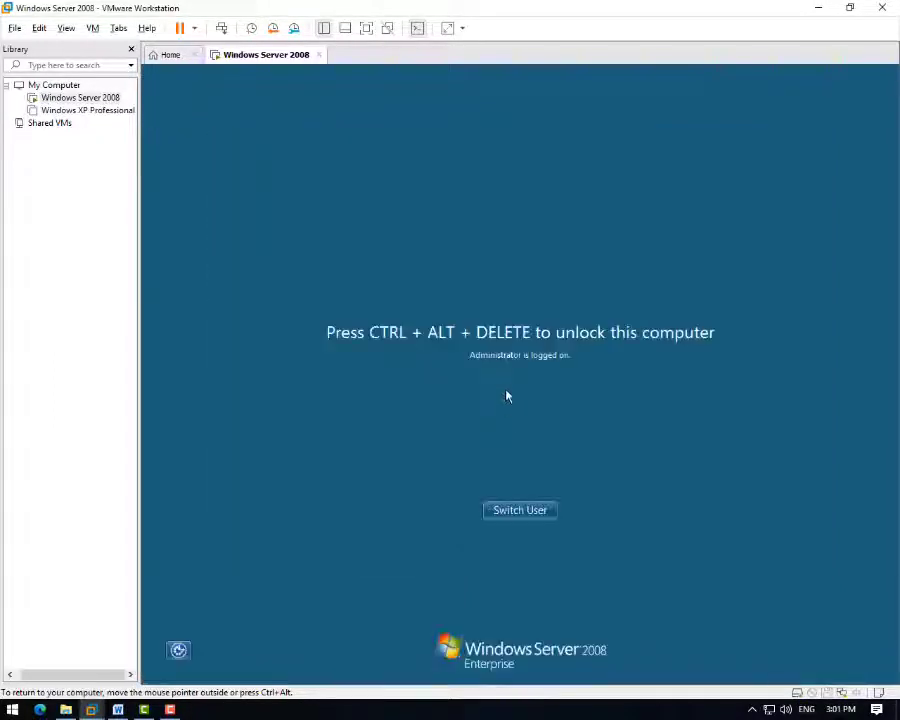
- Switch user and log on as user a with that user's password
left_click(518, 510)
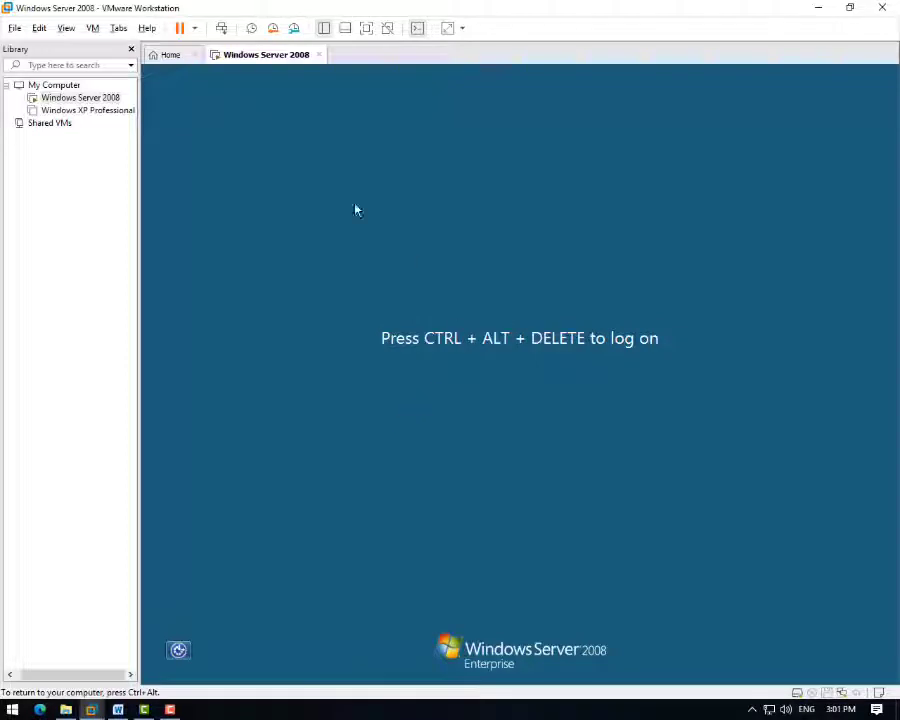
left_click(221, 28)
left_click(330, 337)
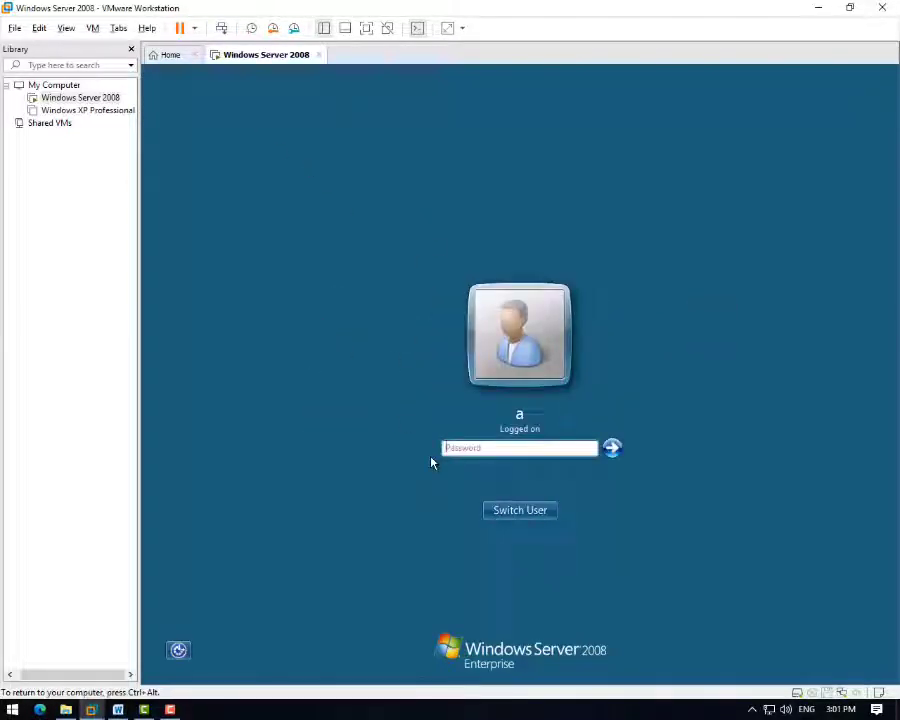
type("••••••")
key("Return")
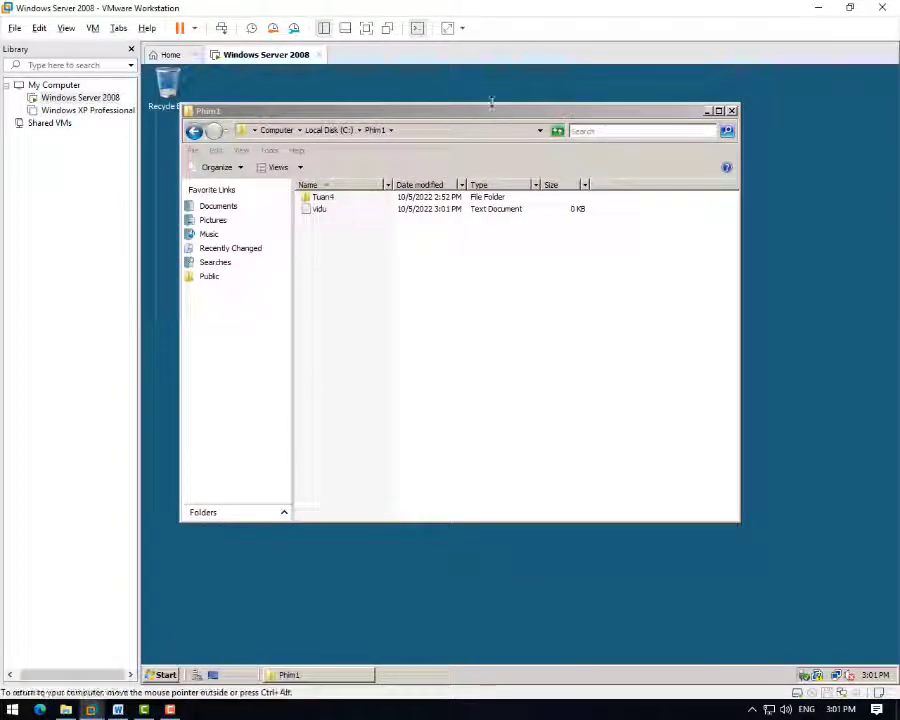
- Confirm user a is denied access to Phim2 and Phim3, dismissing both notices
left_click_drag(490, 114, 568, 146)
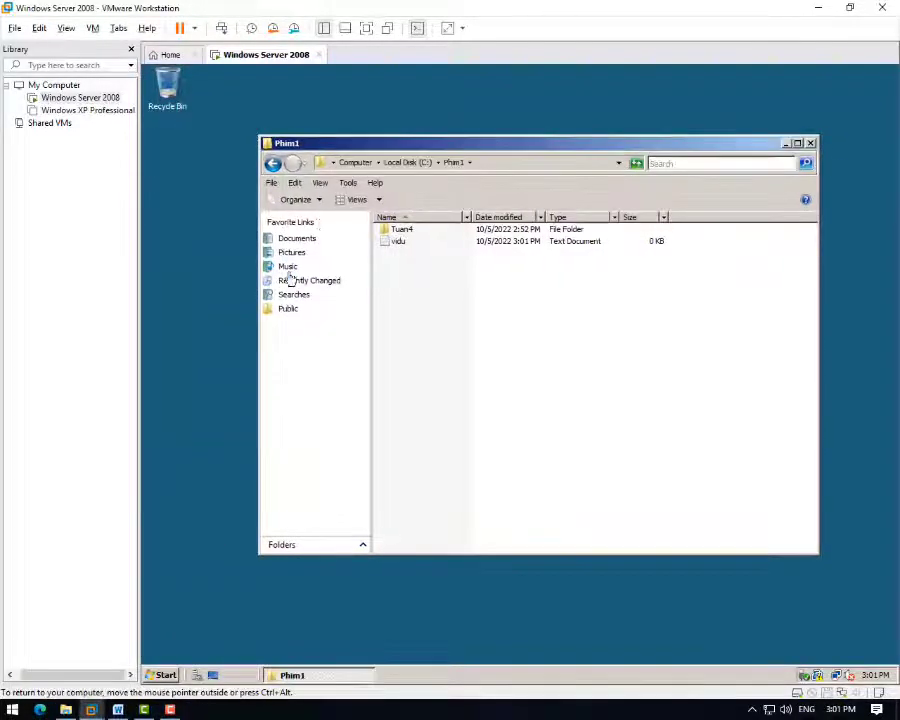
left_click(273, 164)
left_click(409, 278)
double_click(409, 278)
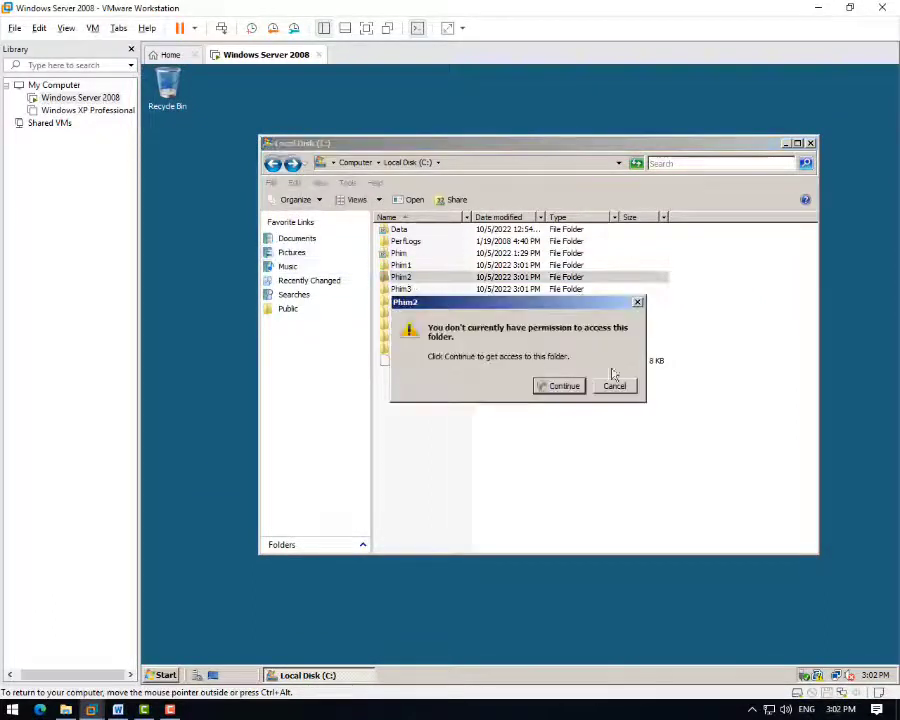
left_click(634, 300)
double_click(417, 290)
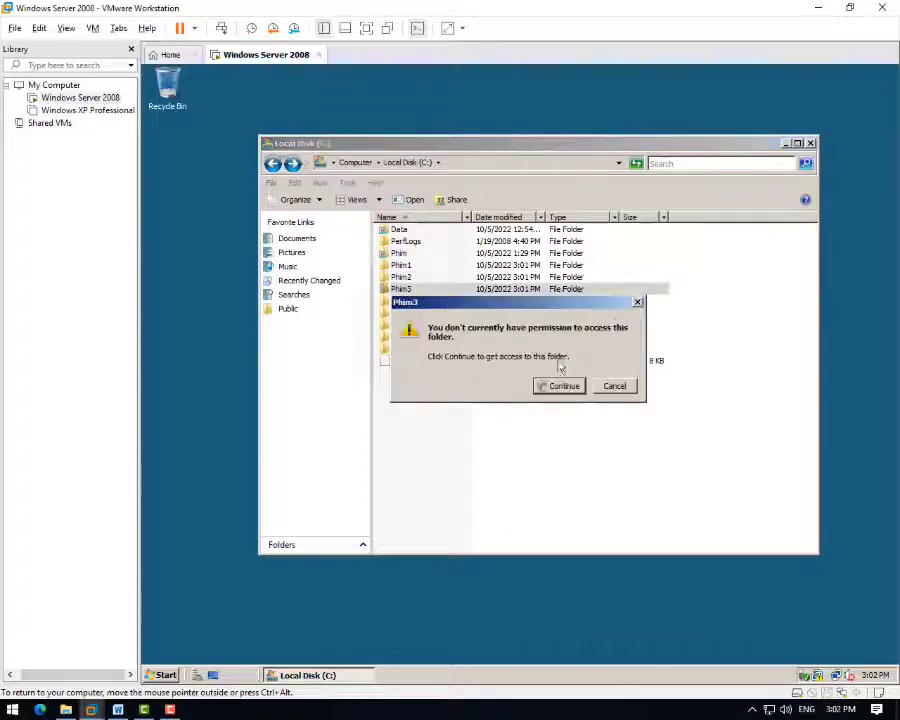
left_click(637, 304)
- Open Phim1 and Tuan4, then create a text document named baitap in Phim1
double_click(430, 265)
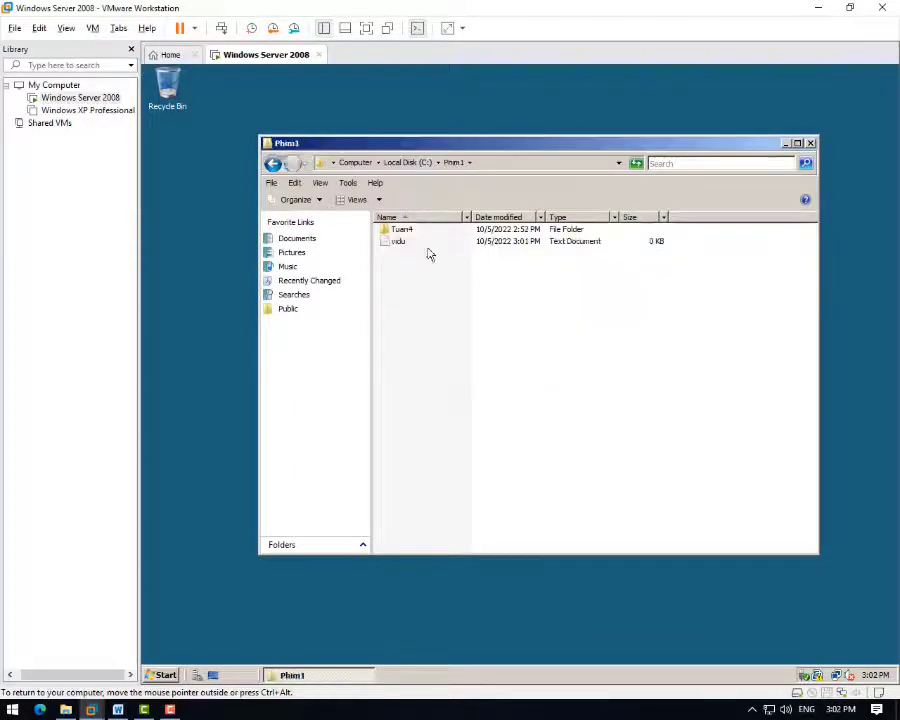
double_click(396, 229)
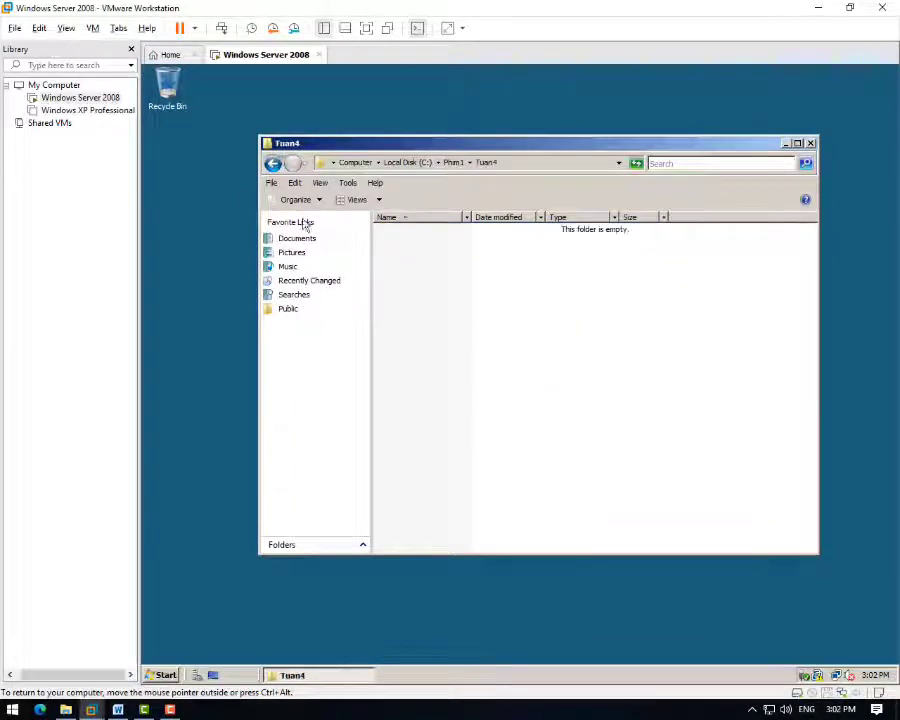
left_click(273, 164)
right_click(416, 277)
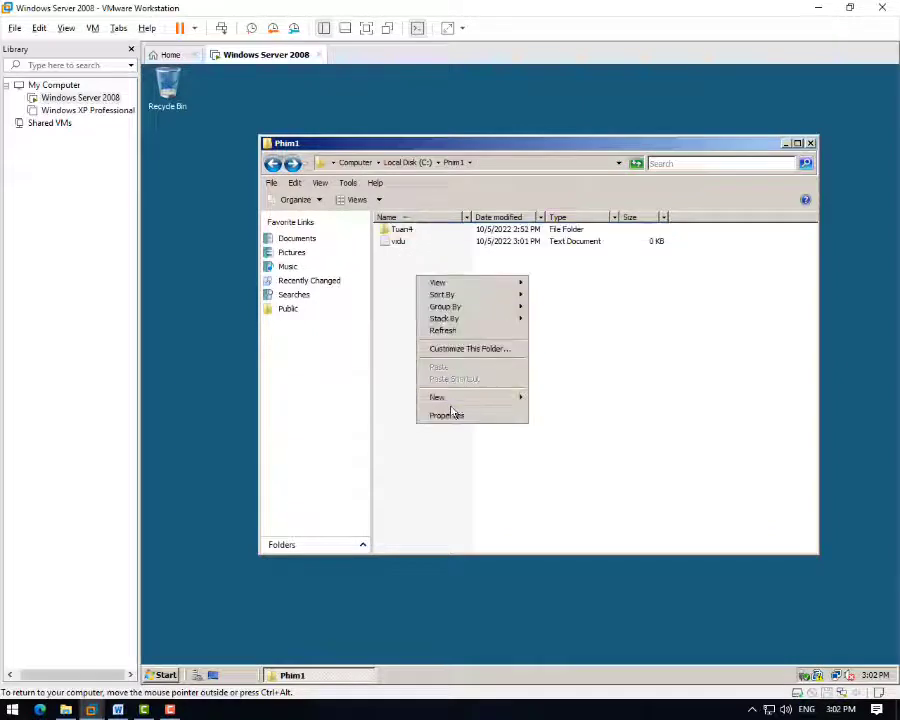
mouse_move(440, 397)
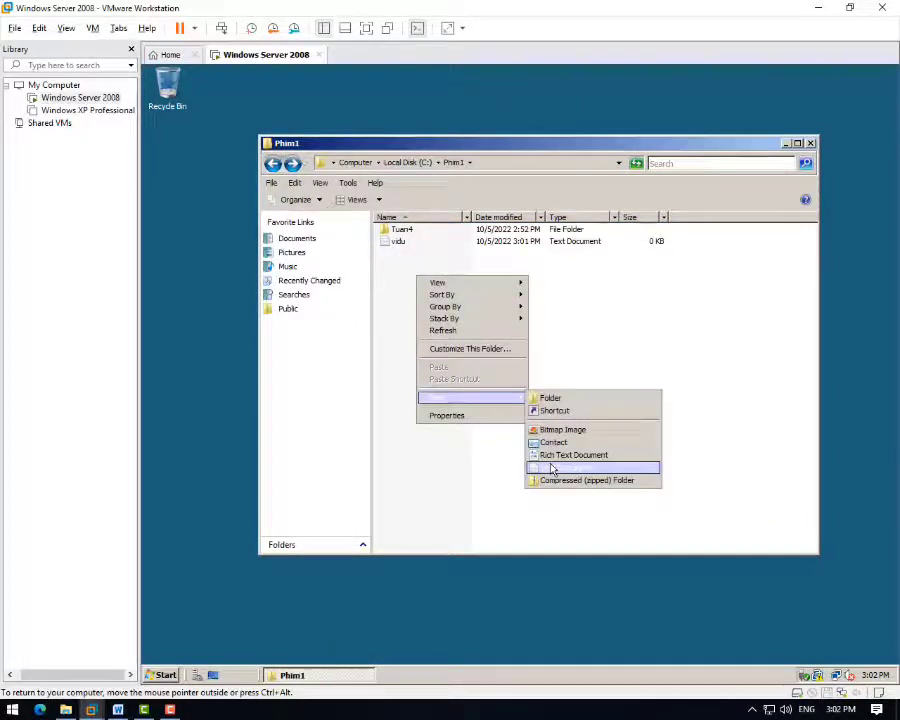
left_click(553, 467)
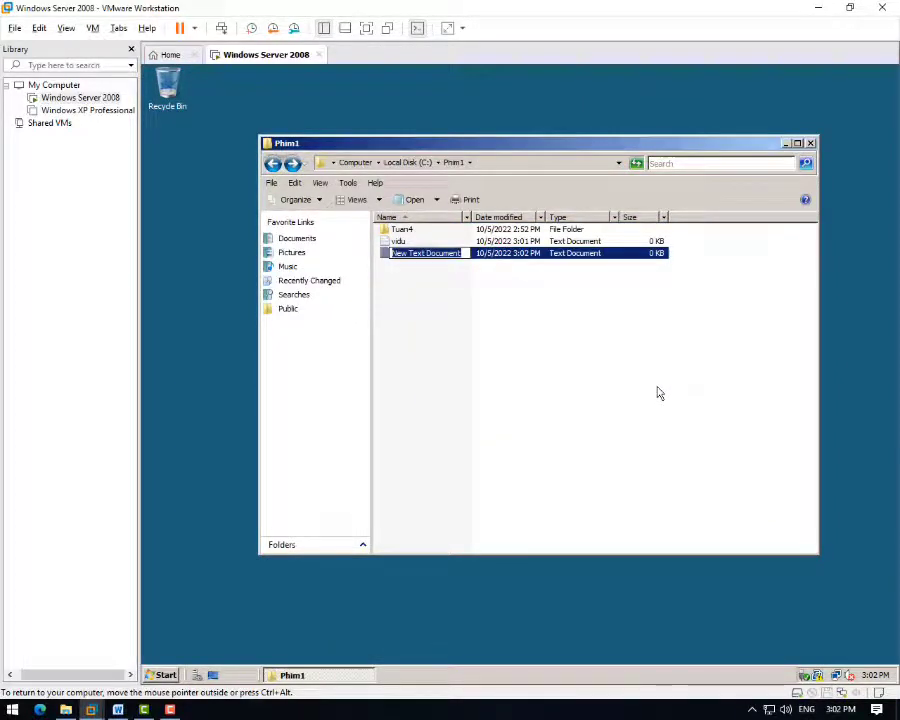
type("ba")
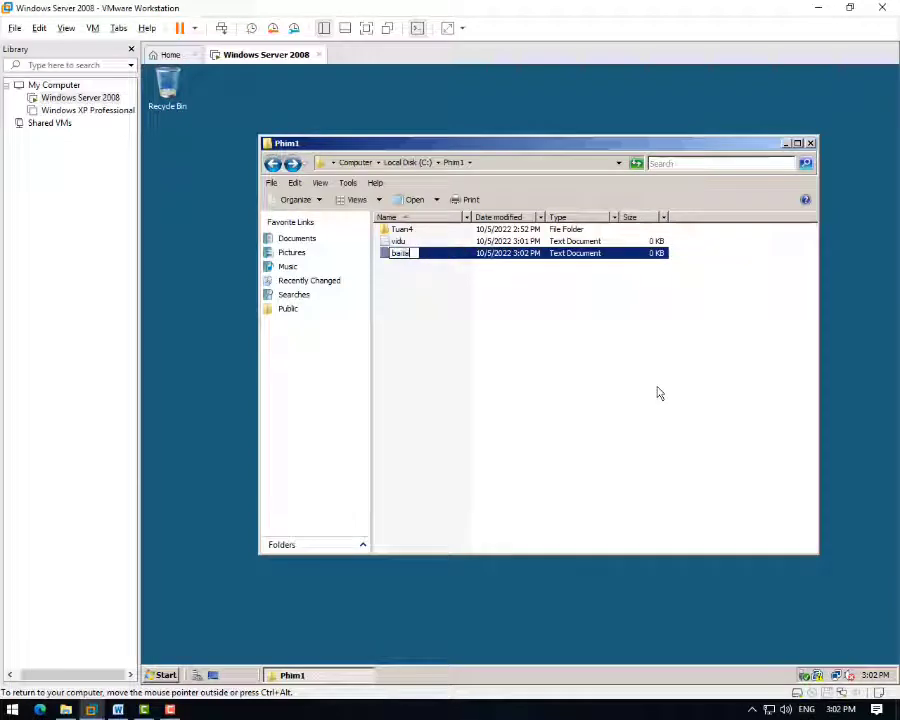
type("itap")
key("Return")
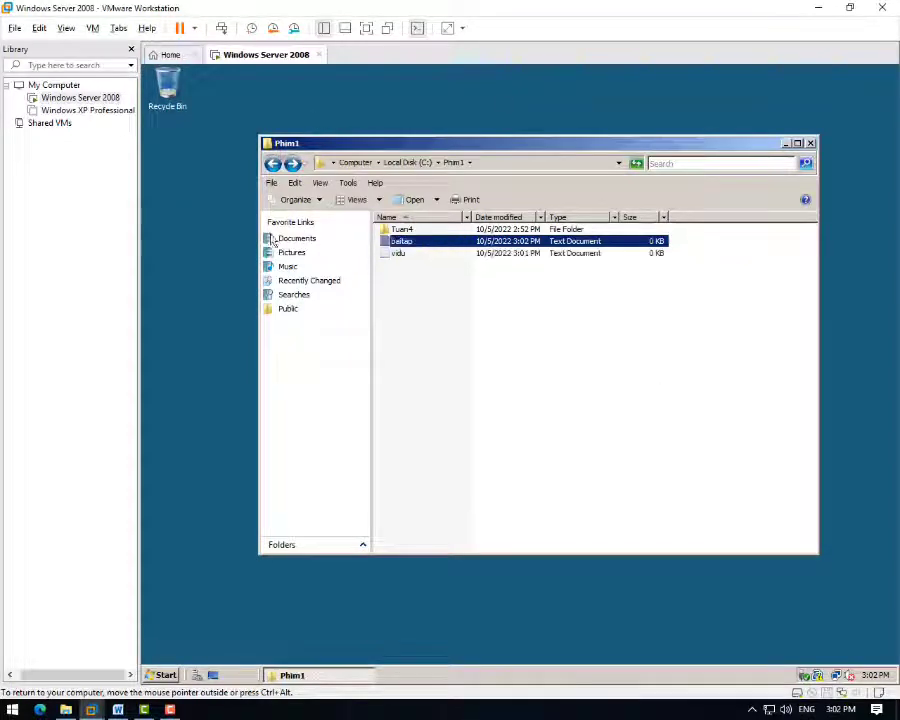
- Bring the Word checklist back to the front and scroll through it
right_click(411, 299)
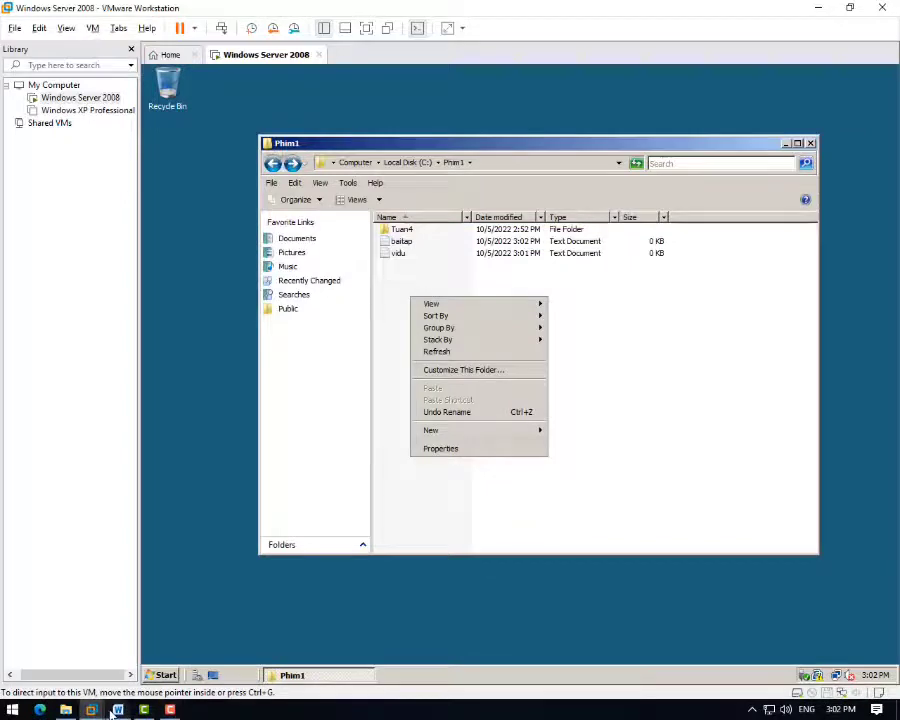
left_click(116, 710)
scroll(353, 543, "down", 2)
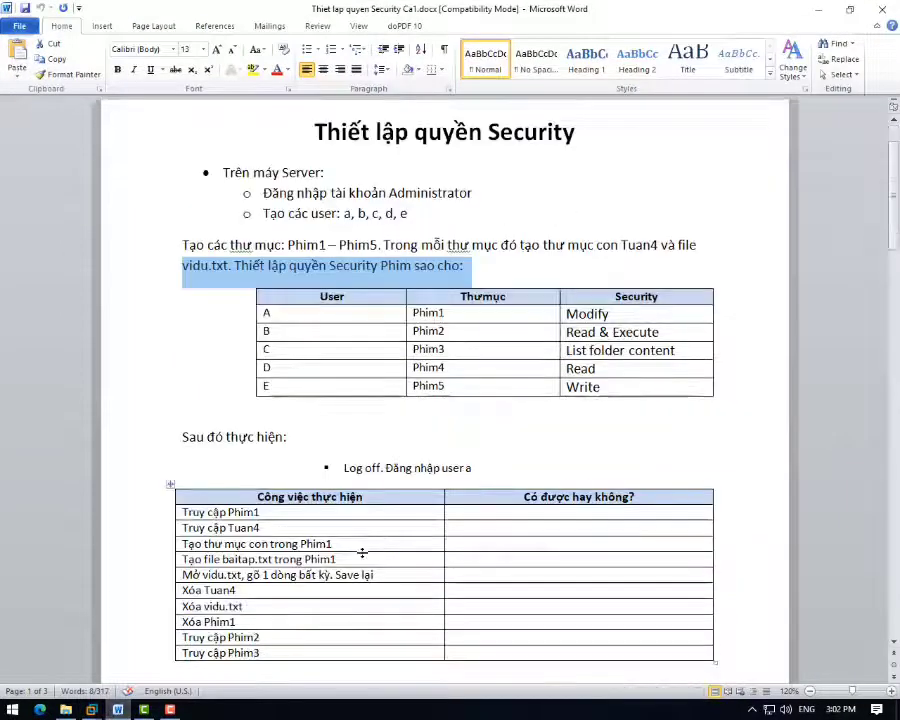
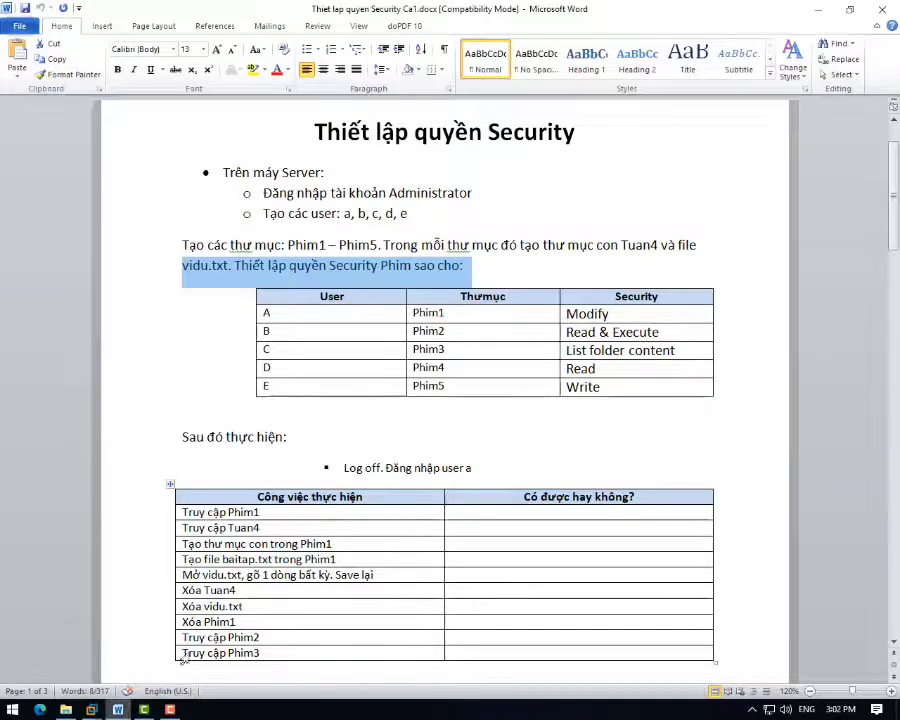
- Review the still-empty user-a results table in Word, then switch back to the VM window
scroll(381, 564, "down", 10)
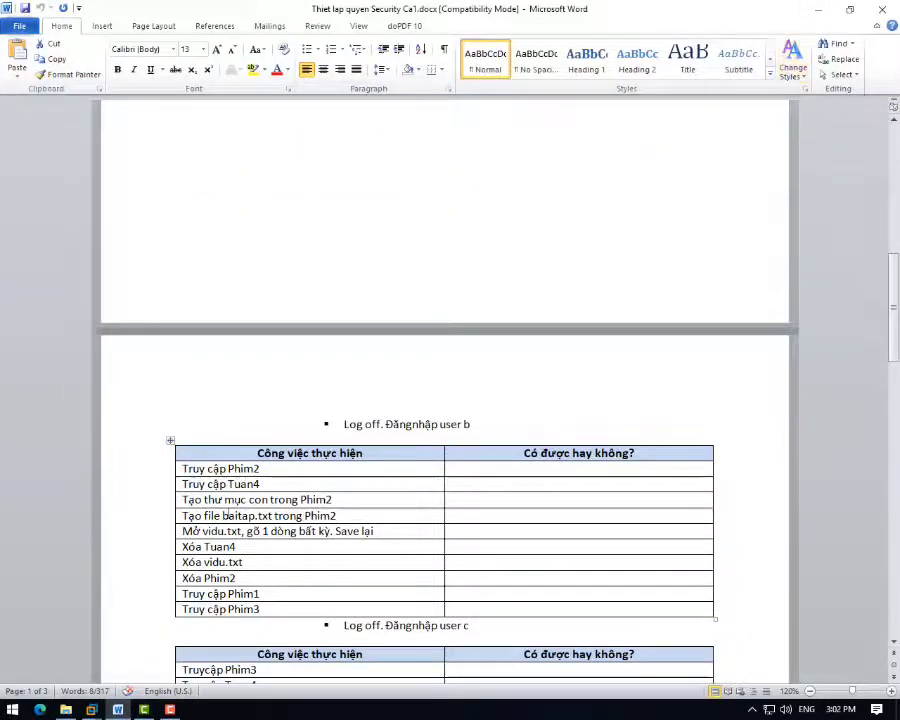
scroll(390, 535, "up", 10)
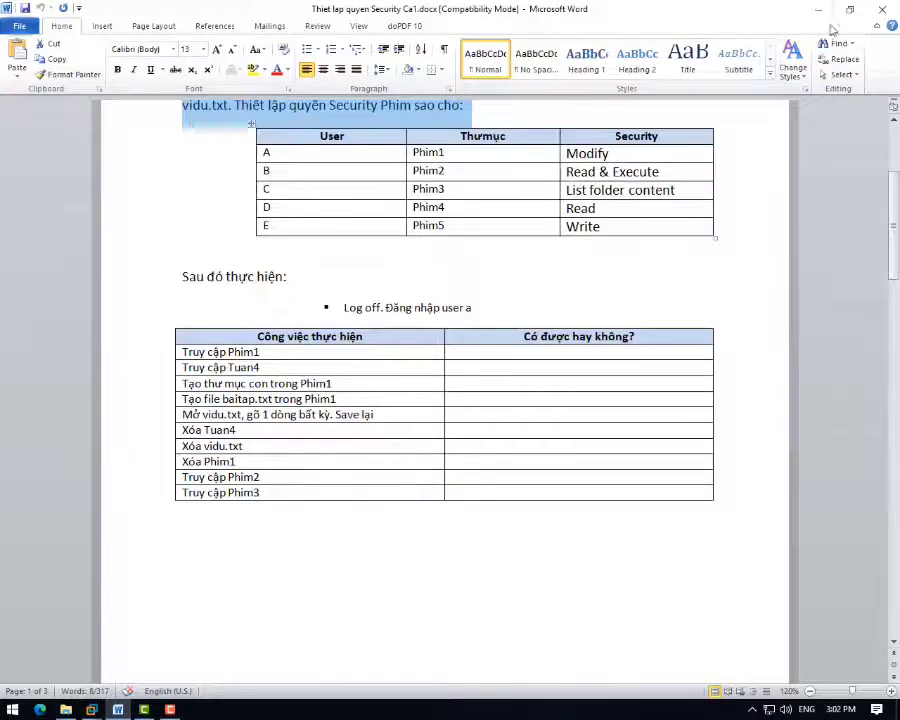
key("alt+Tab")
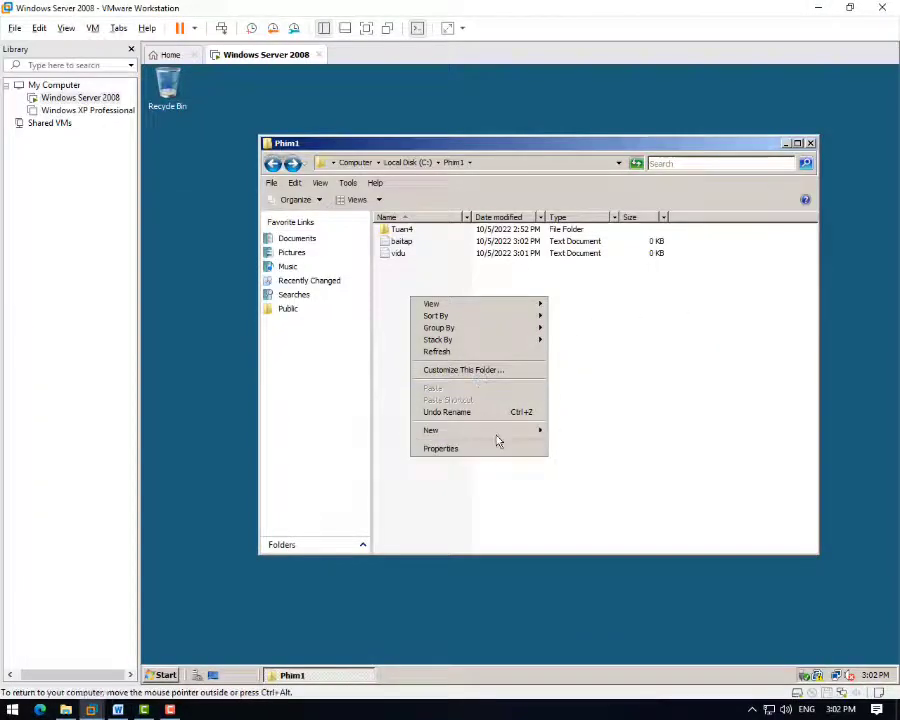
- Create a new subfolder inside Phim1, named after the user's first name
mouse_move(500, 432)
left_click(575, 440)
type("Du")
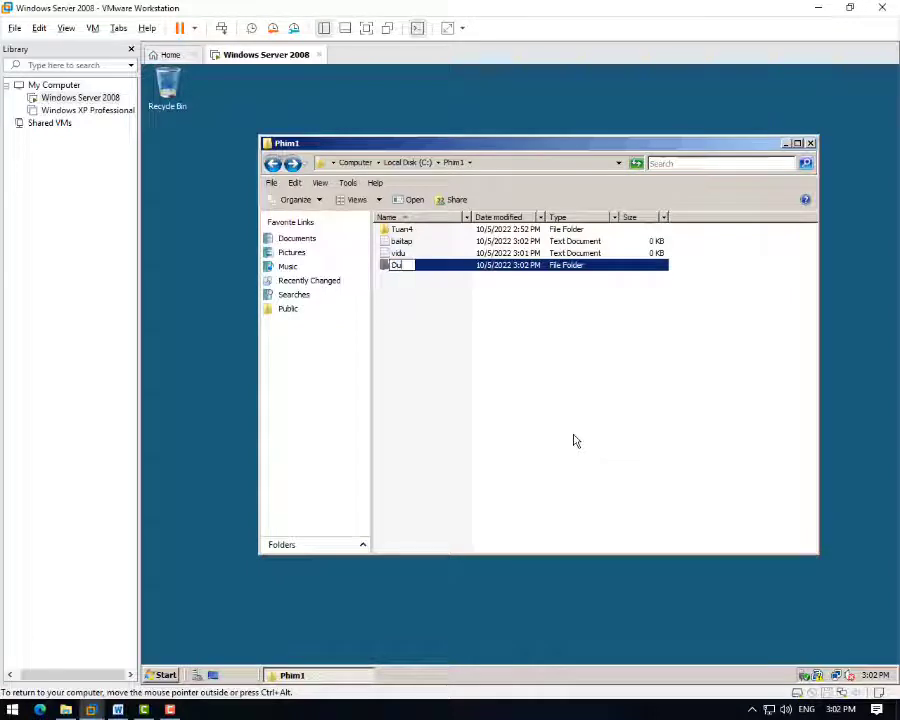
type("ng")
key("Return")
- Type the user's full name into vidu.txt, save it, and reopen it to verify the text
double_click(404, 267)
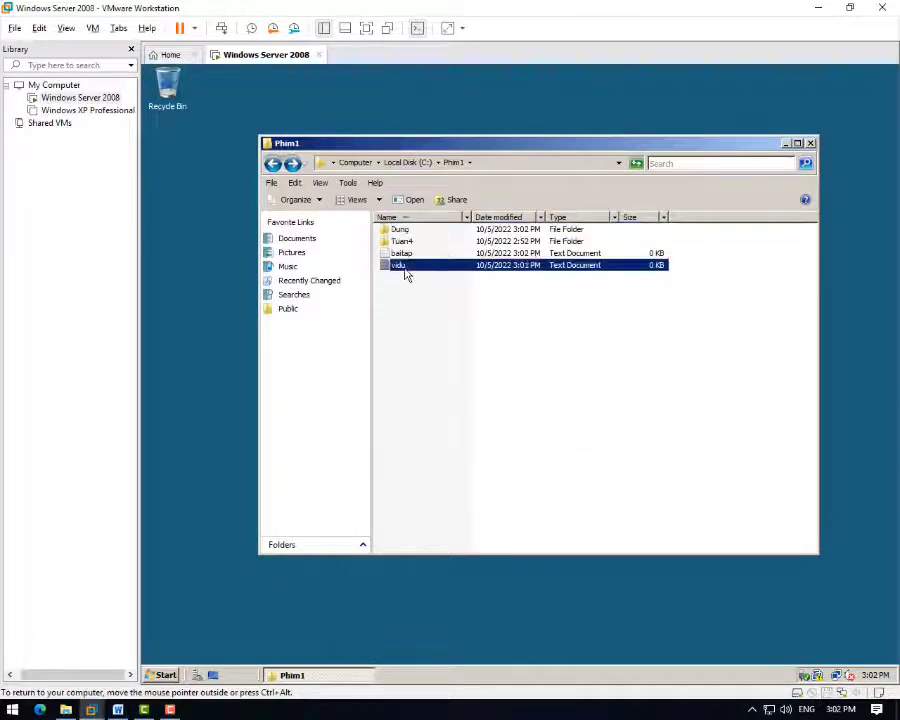
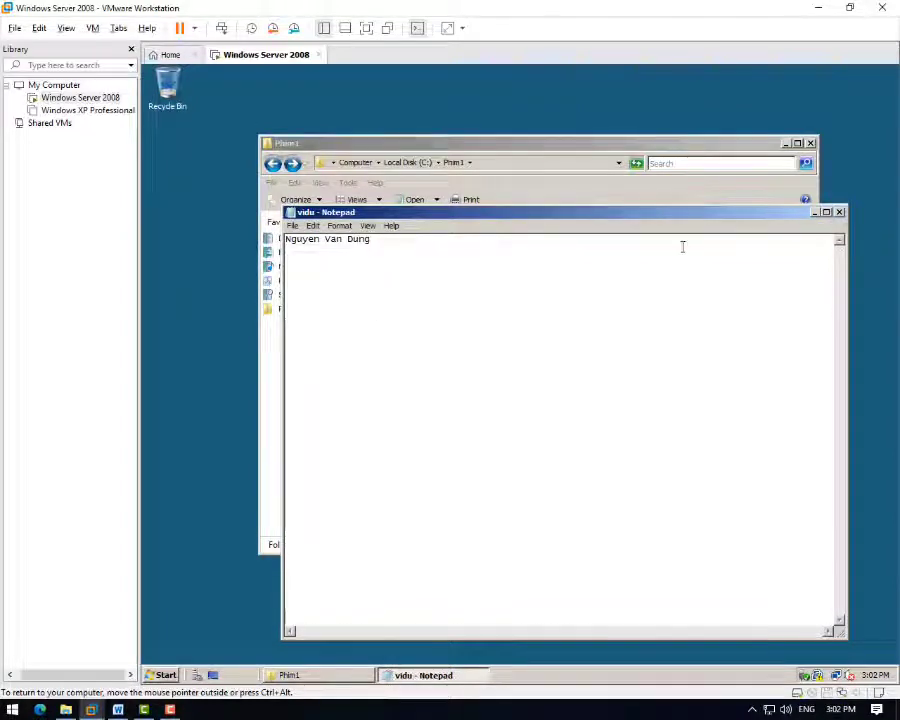
left_click(292, 226)
left_click(307, 264)
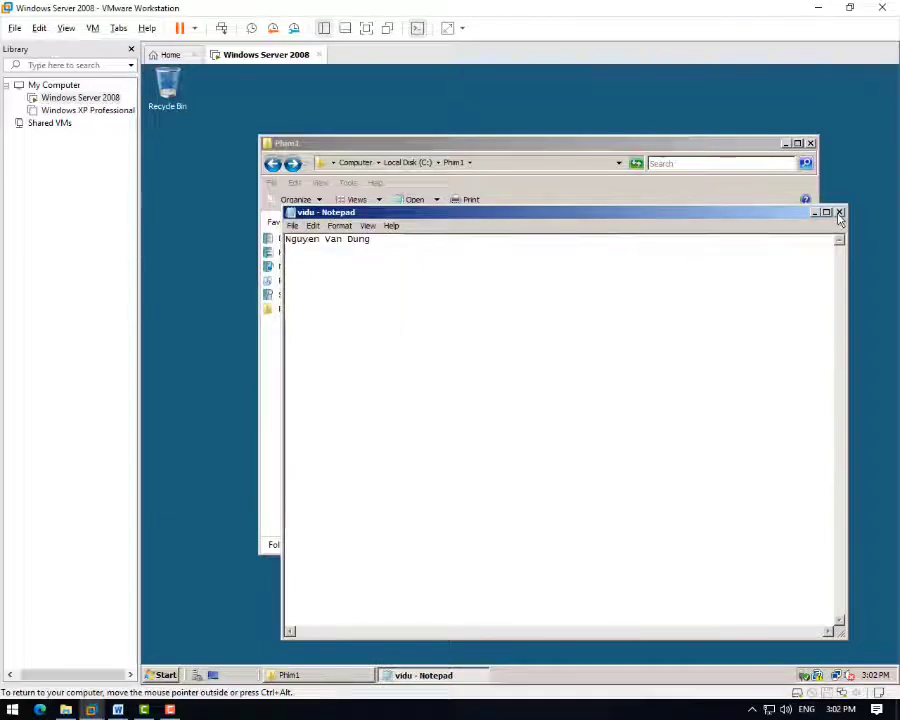
left_click(839, 213)
double_click(400, 266)
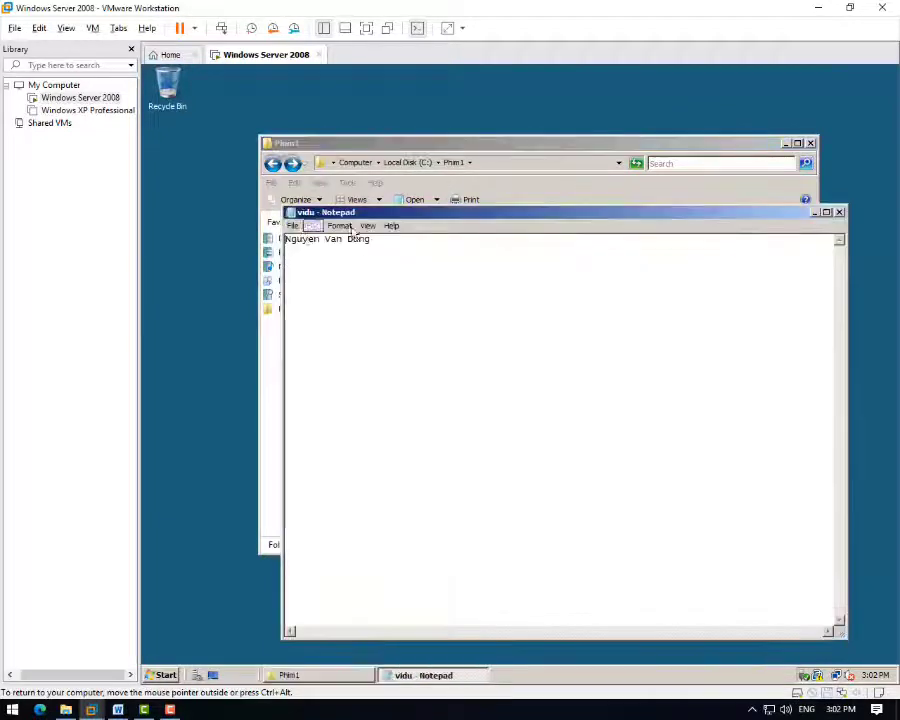
left_click(839, 213)
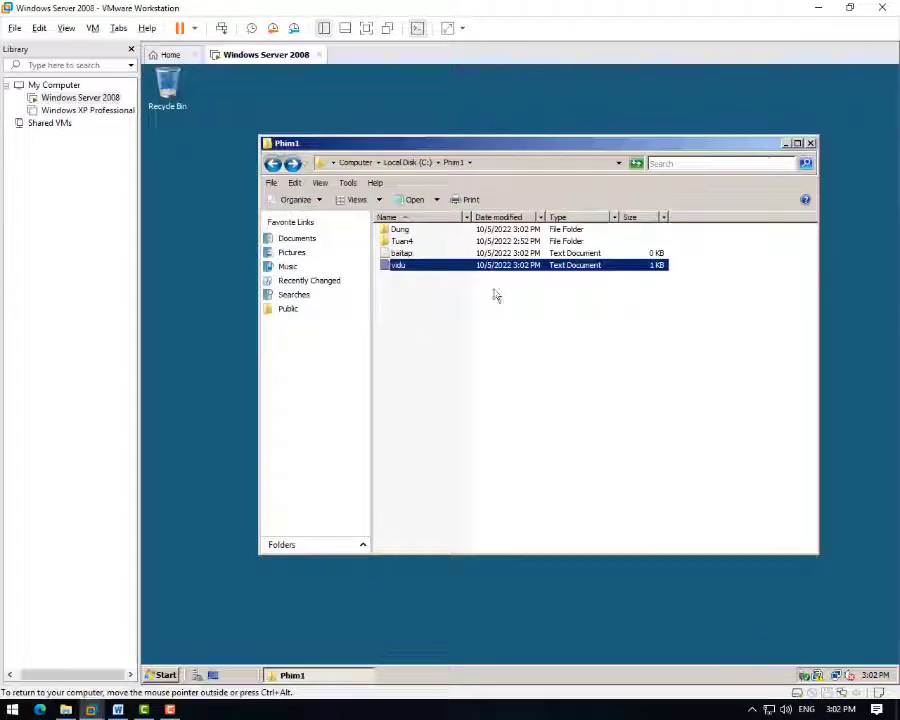
- Delete the Tuan4 folder, confirming the move to the Recycle Bin
left_click(428, 285)
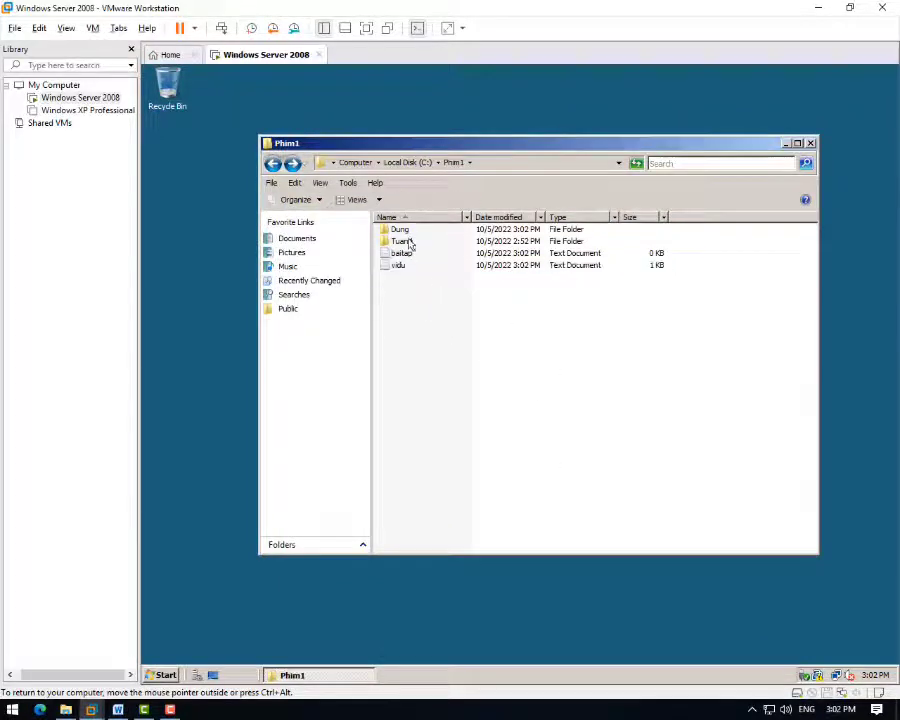
left_click(405, 242)
key("Delete")
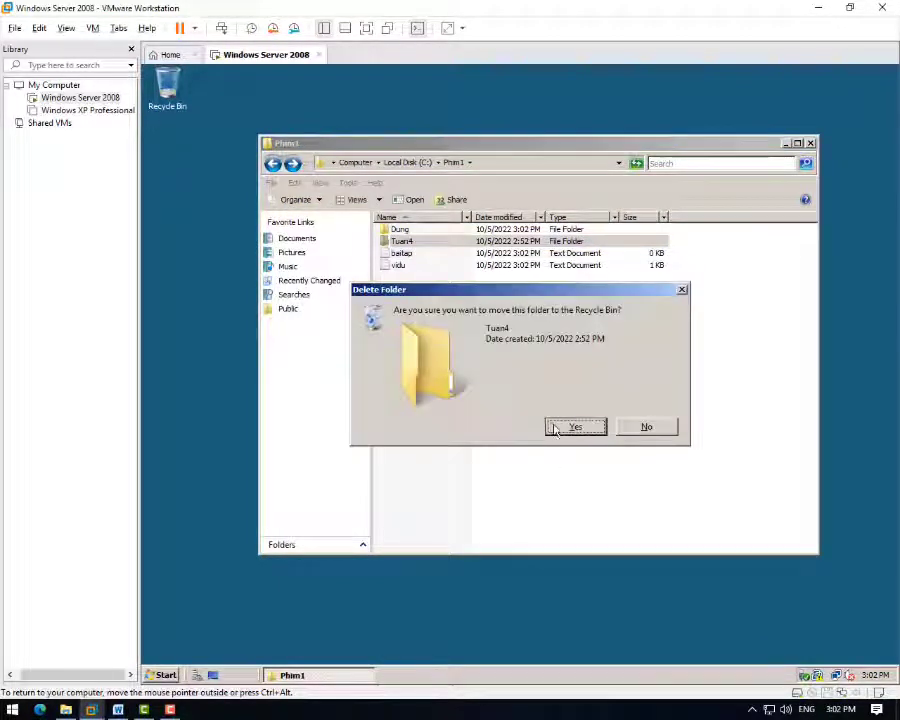
left_click(565, 426)
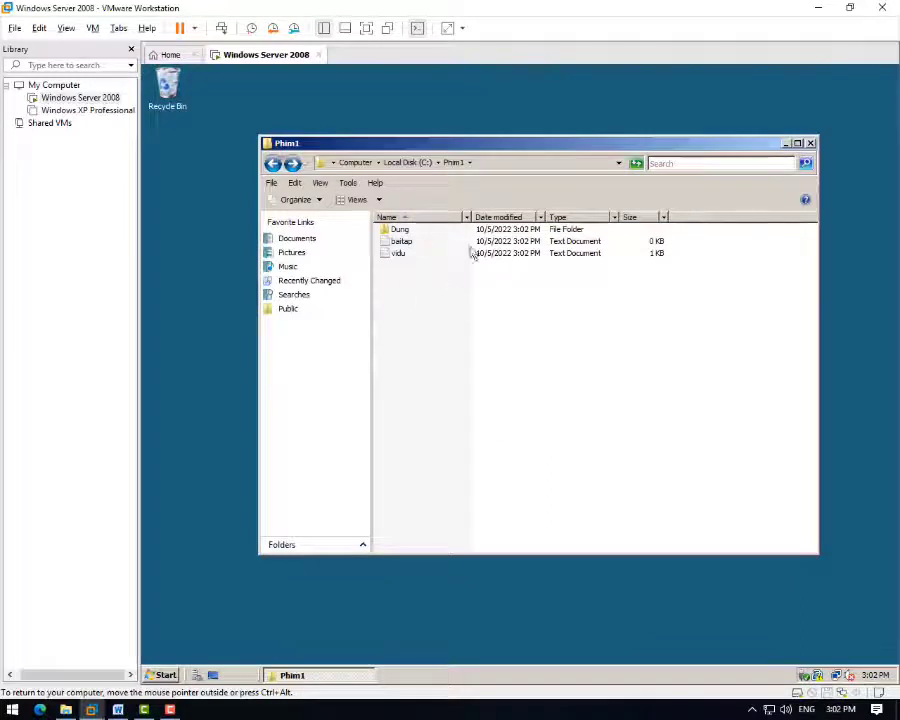
- Go back up to drive C: and delete the Phim1 folder
left_click(273, 163)
right_click(407, 272)
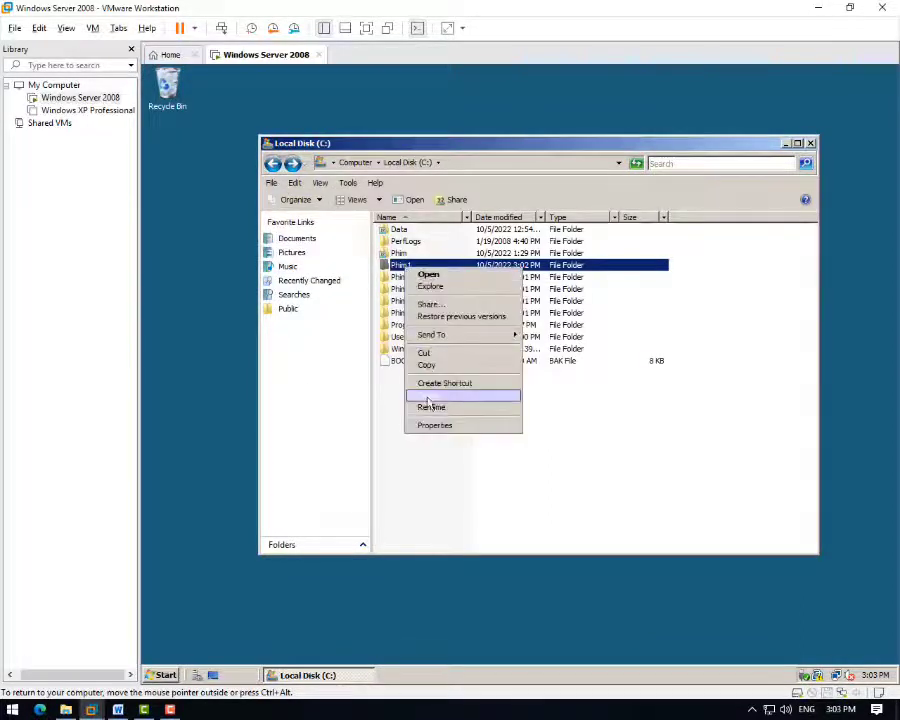
left_click(430, 393)
left_click(577, 428)
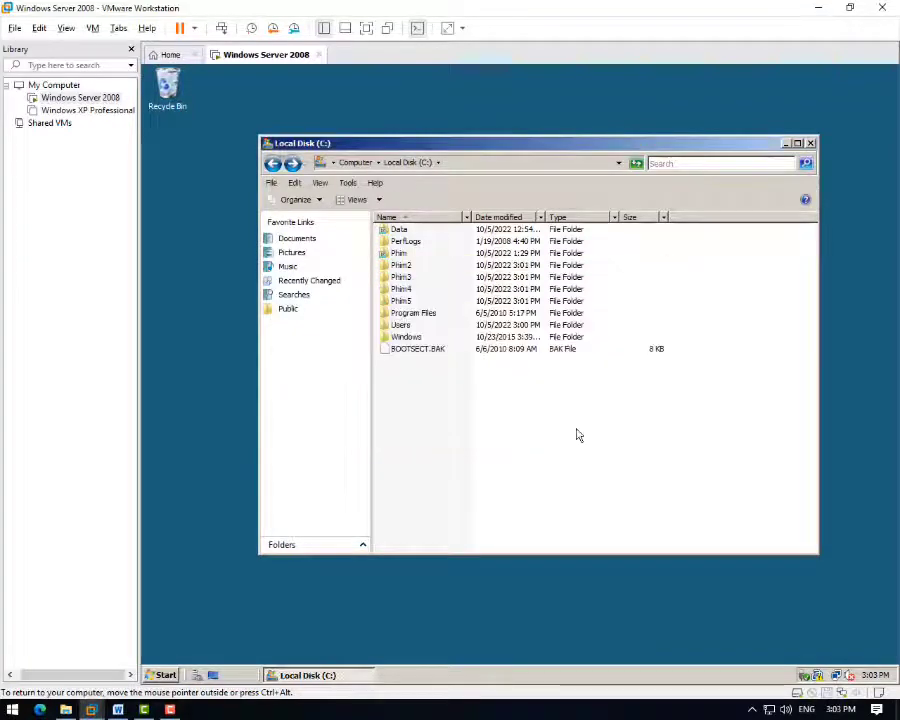
left_click(117, 709)
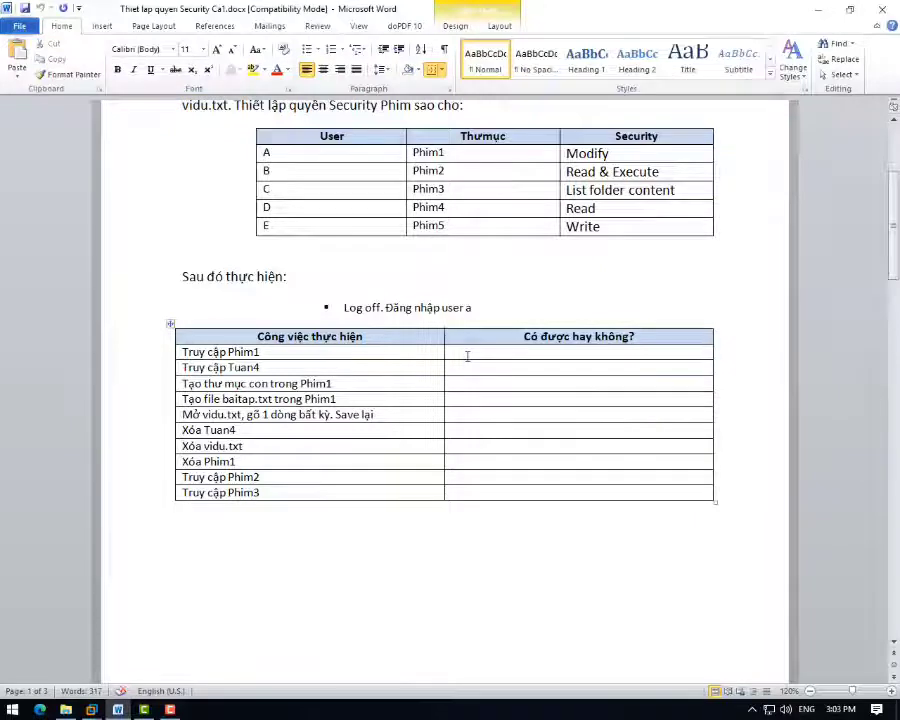
- Enter Có in the first eight user-a result rows and Không for accessing Phim2 and Phim3
type("có")
key("Tab")
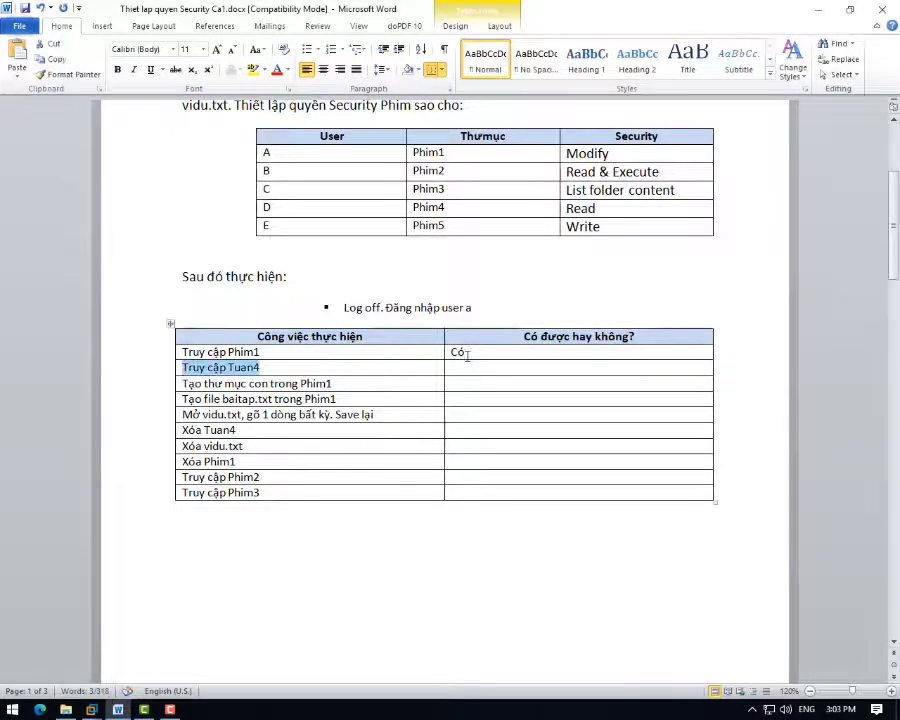
key("Tab")
type("cos")
key("Tab")
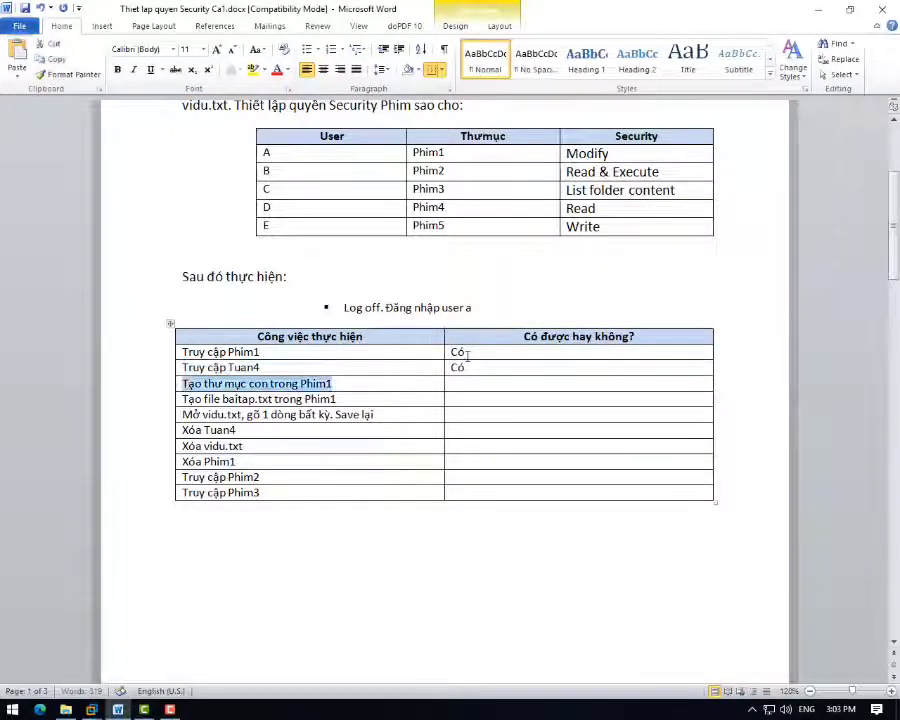
key("Tab")
type("có")
key("Tab")
key("Tab")
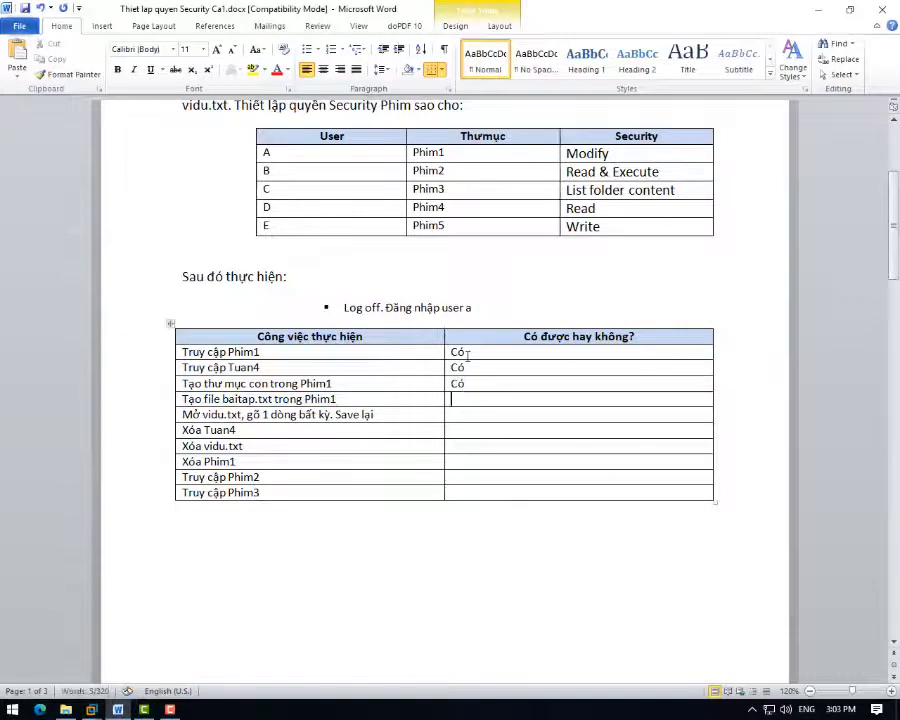
type("co")
key("Tab")
key("Tab")
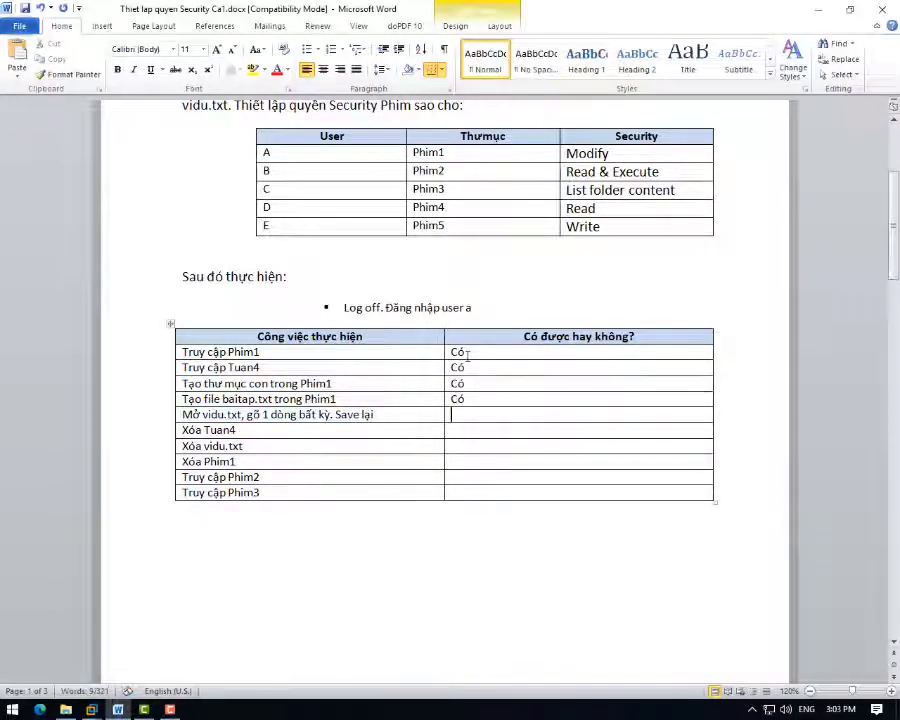
type("có")
key("Tab")
key("Tab")
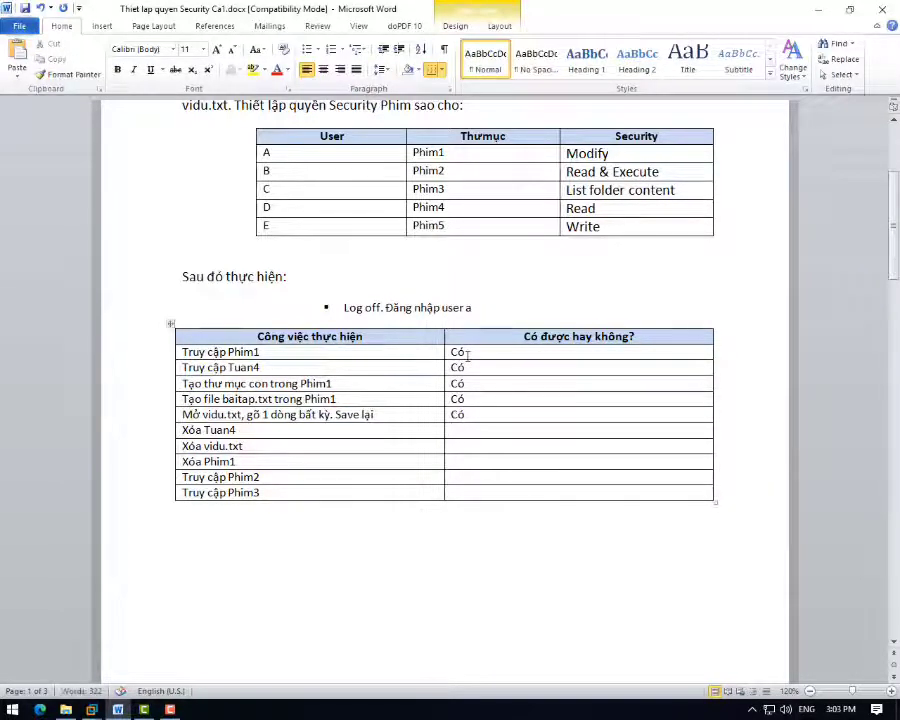
type("có")
key("Tab")
key("Tab")
type("co")
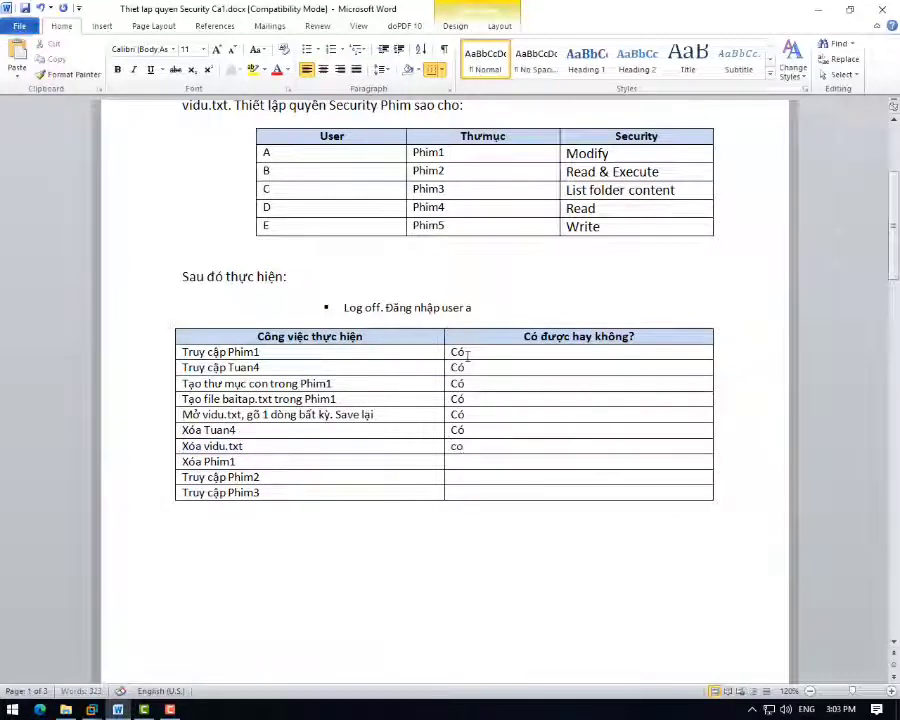
type("s")
key("Tab")
key("Tab")
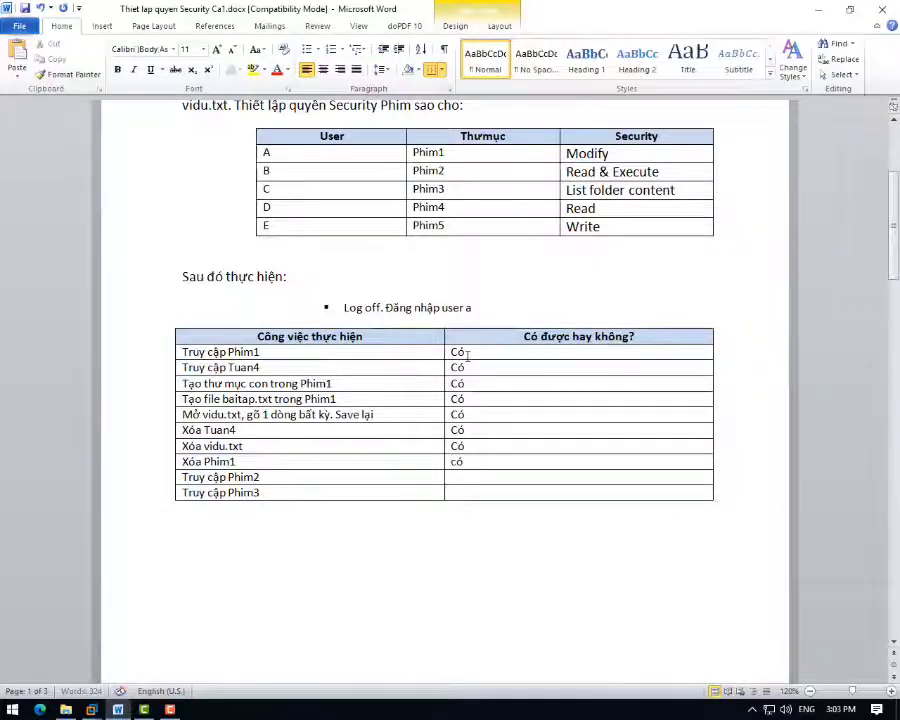
key("Tab")
key("Tab")
type("kho")
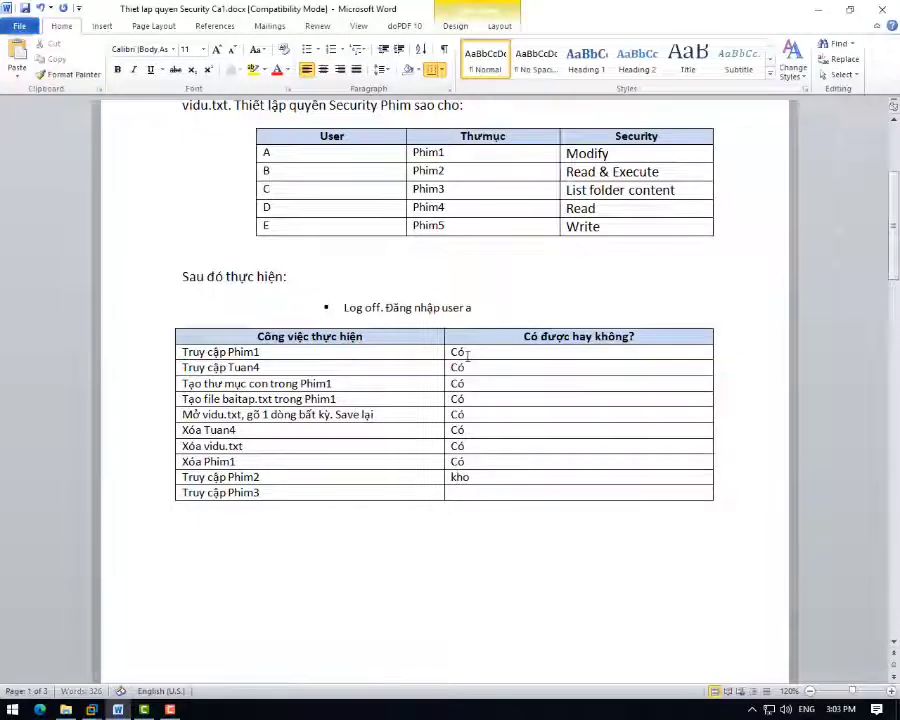
type("ng")
key("Tab")
key("Tab")
type("không")
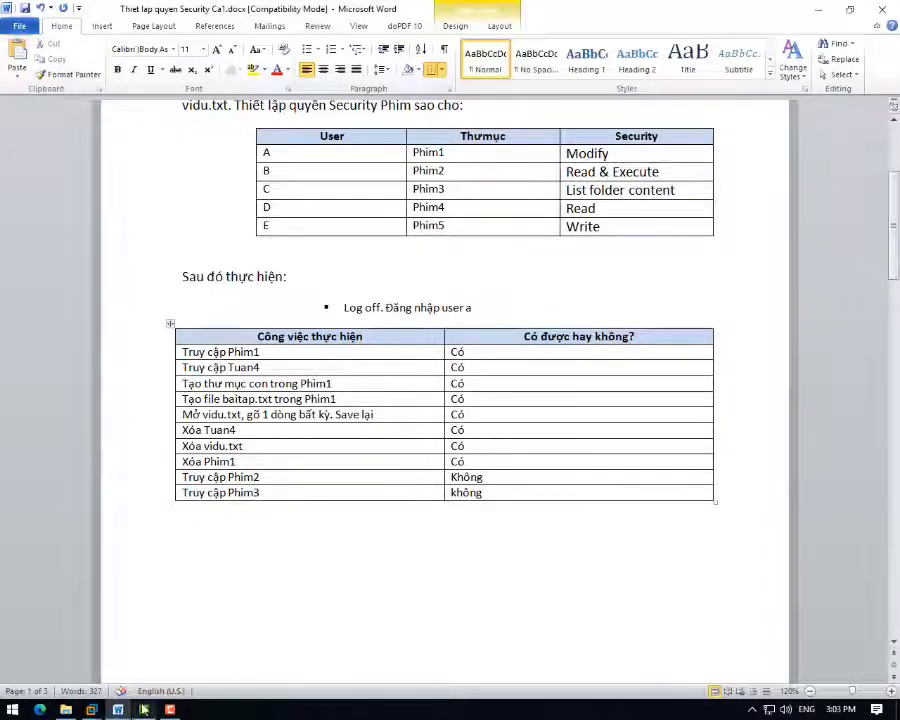
- Briefly bring the server VM and host file browser forward, then return to the Word report
mouse_move(92, 710)
left_click(245, 610)
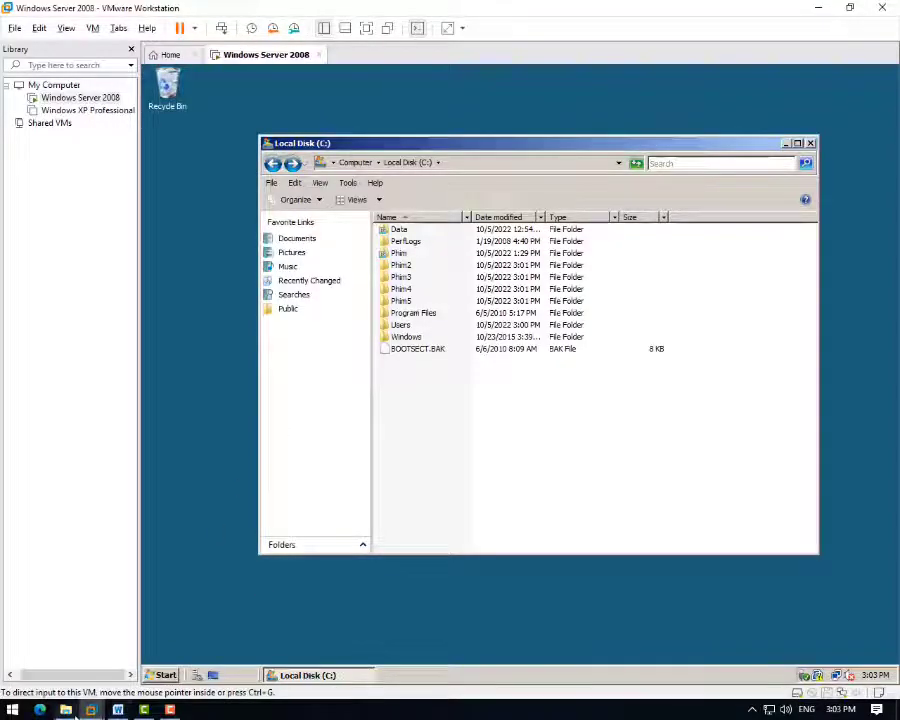
left_click(65, 710)
left_click(65, 710)
left_click(118, 710)
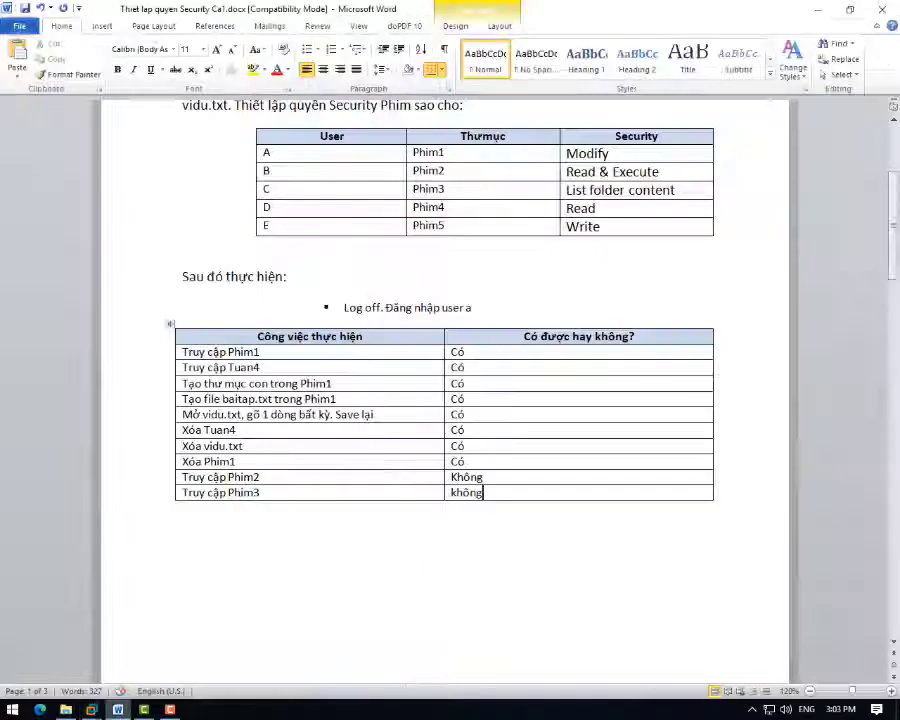
- Scroll through the still-empty permission result tables in the Word report
scroll(382, 472, "down", 10)
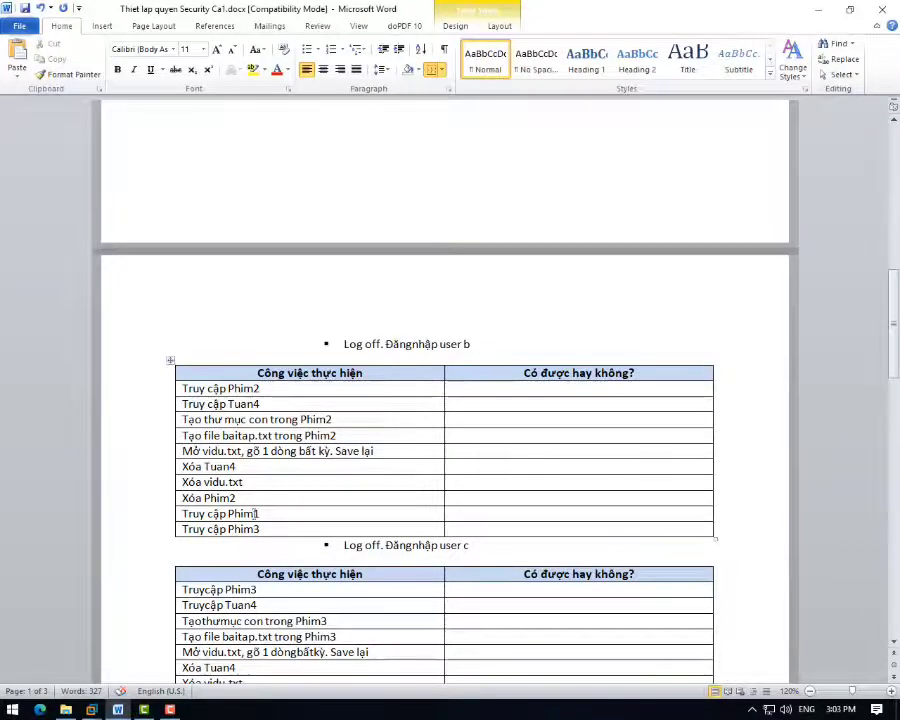
scroll(256, 511, "down", 2)
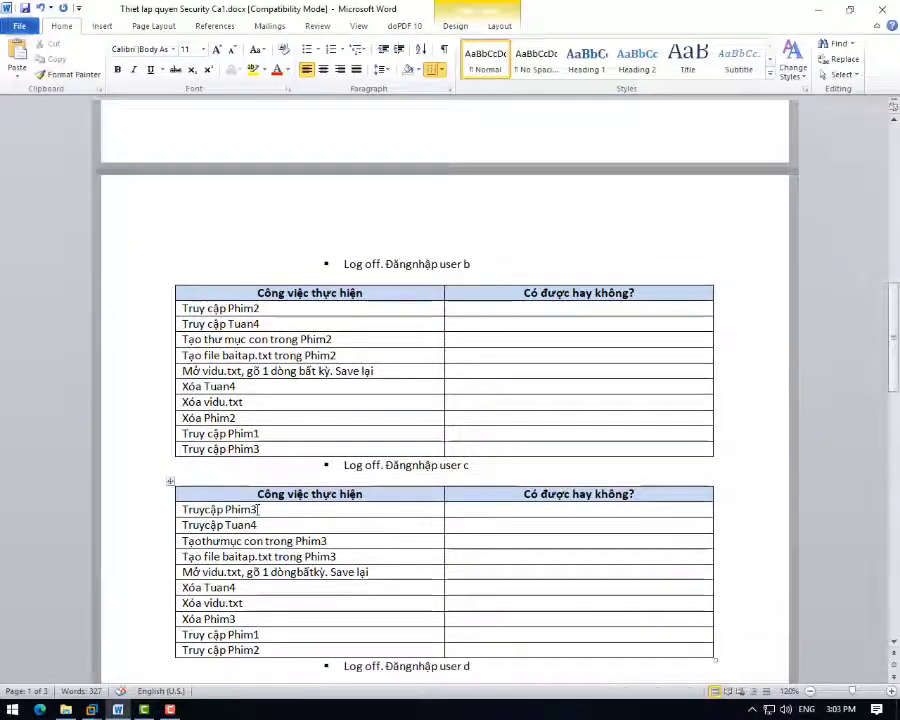
scroll(258, 510, "down", 3)
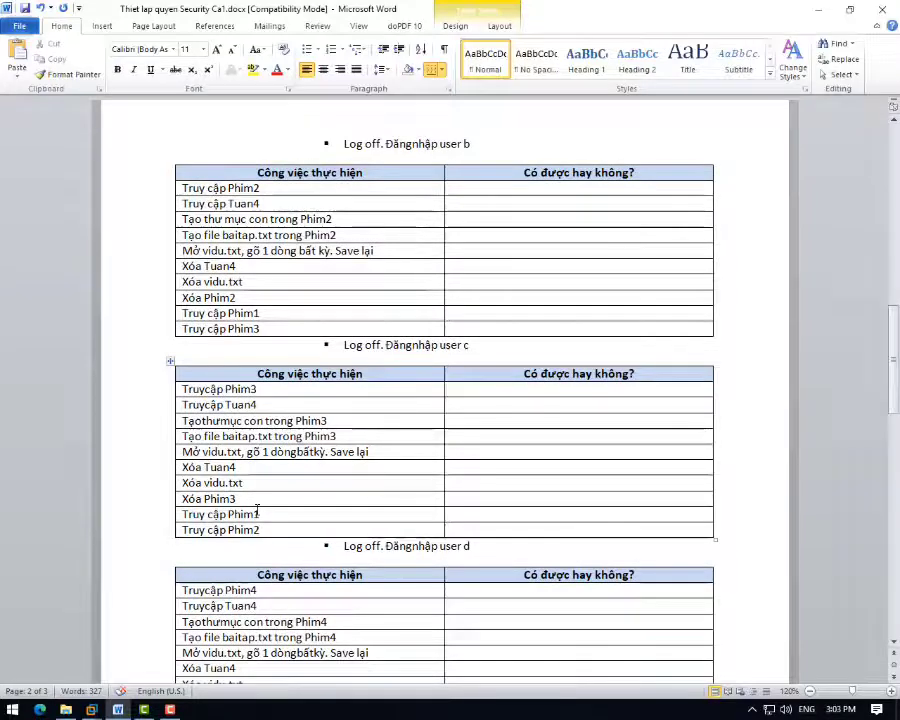
scroll(257, 511, "down", 4)
scroll(257, 510, "up", 4)
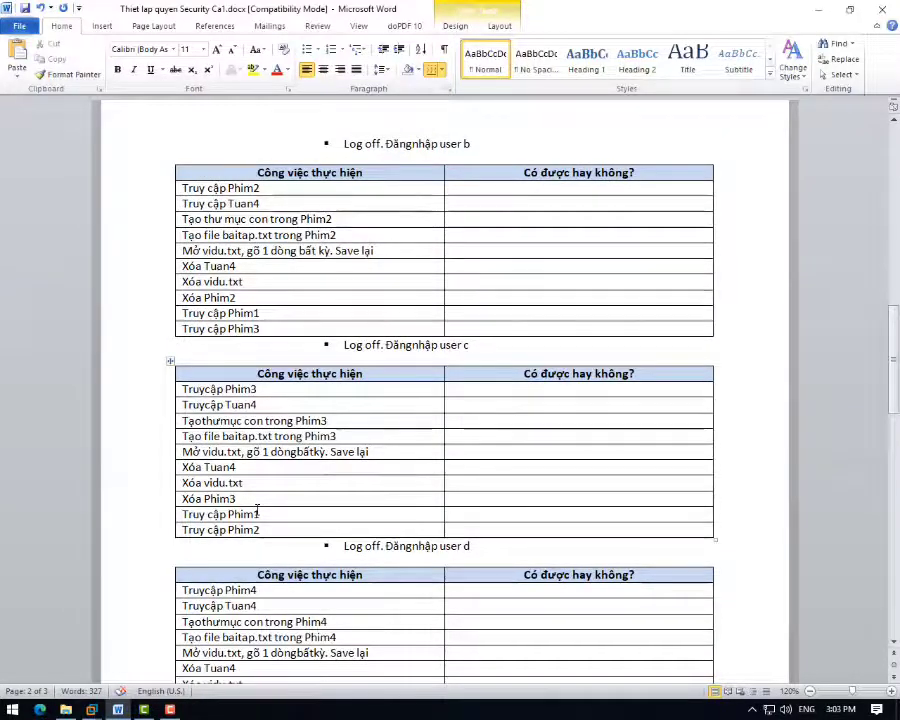
scroll(257, 510, "down", 4)
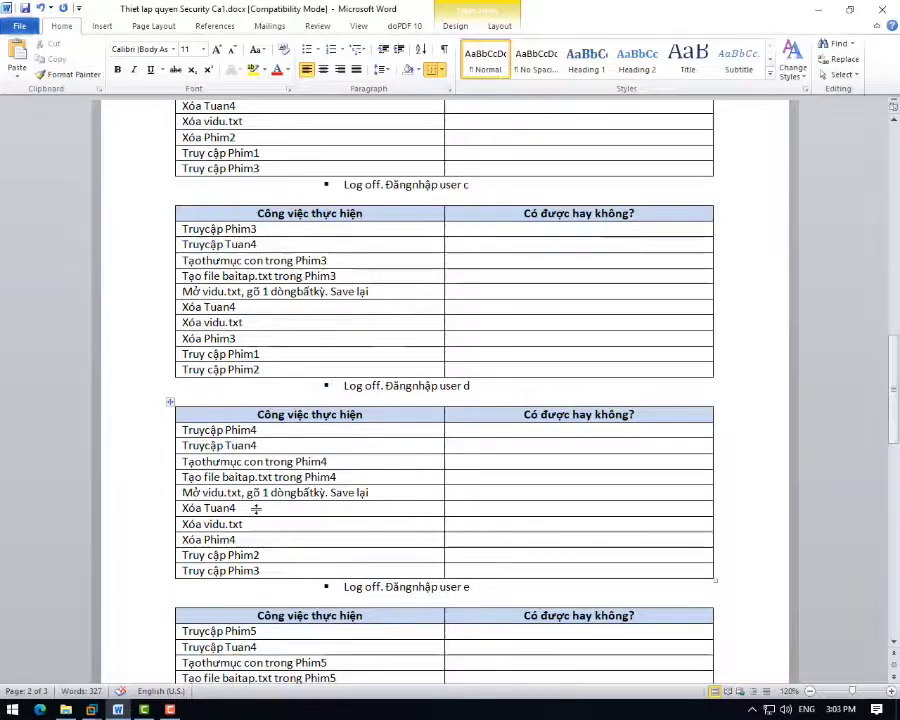
scroll(257, 510, "down", 6)
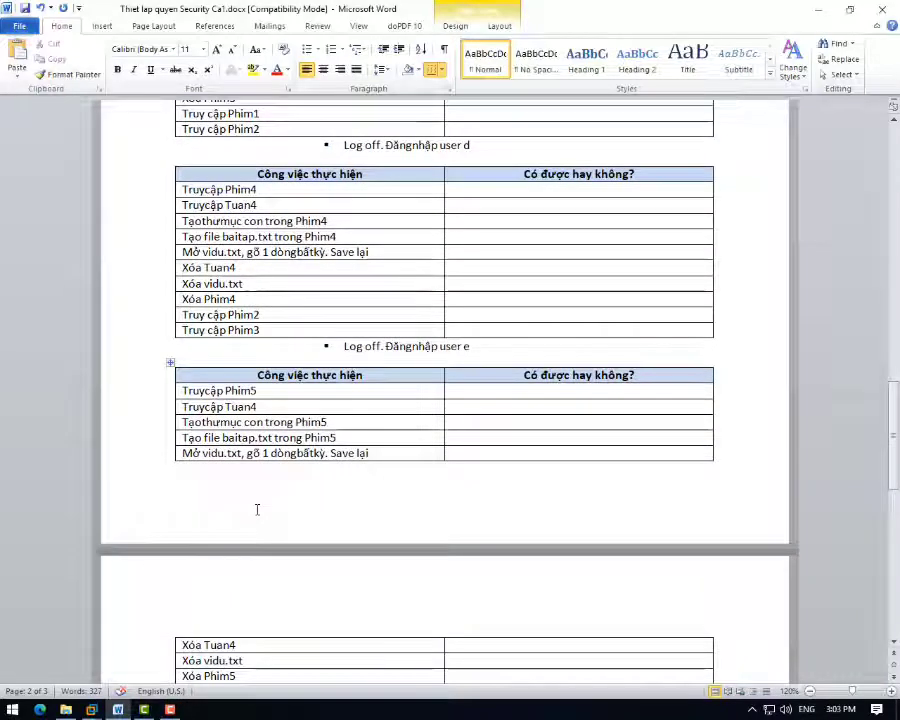
scroll(257, 510, "down", 3)
scroll(257, 510, "down", 3)
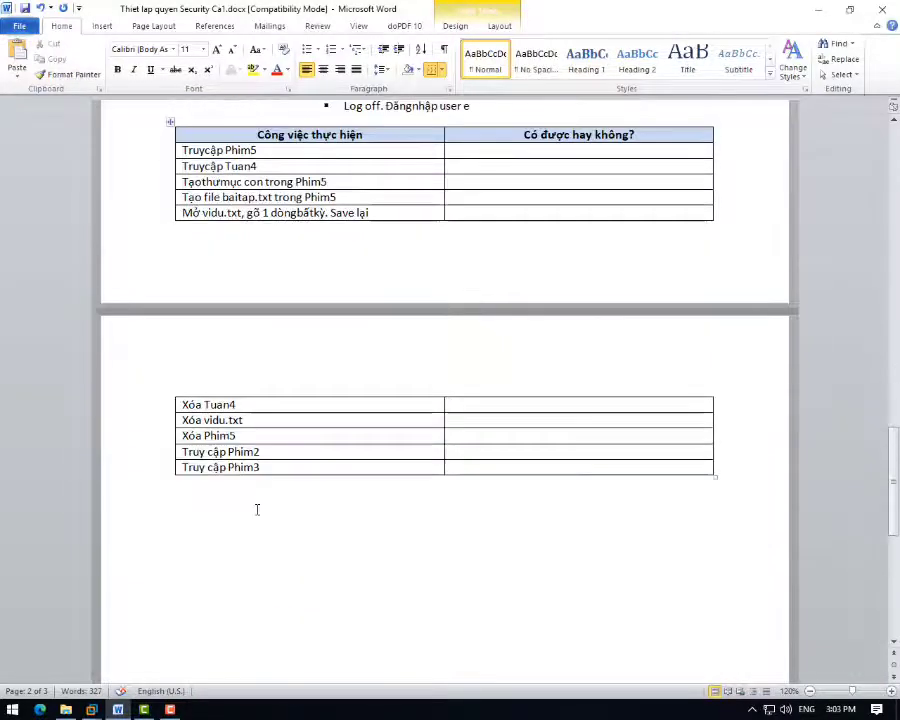
scroll(257, 510, "up", 2)
scroll(257, 510, "up", 11)
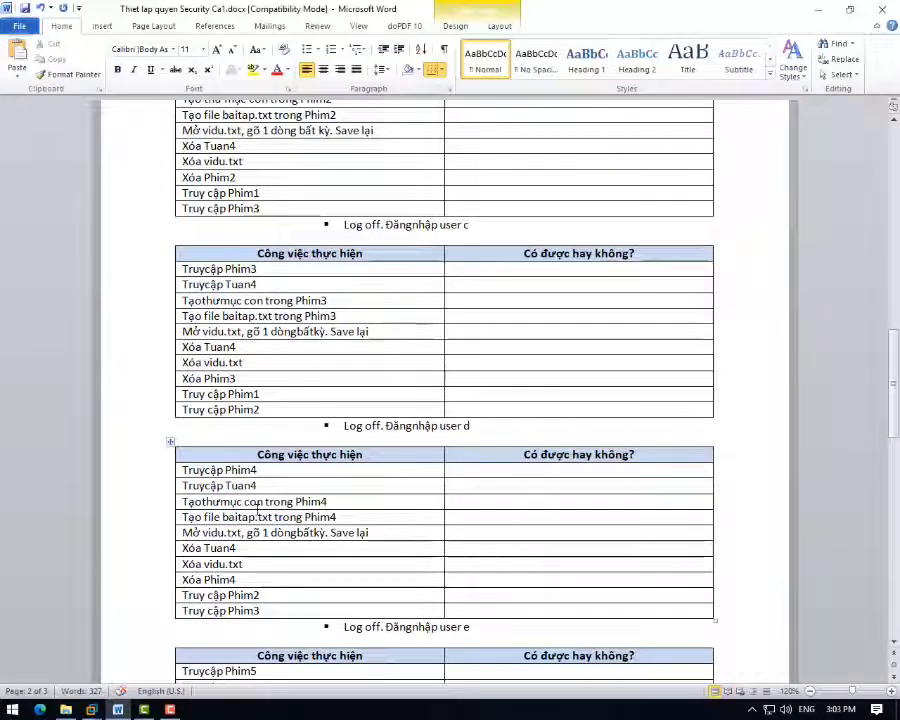
scroll(257, 510, "up", 5)
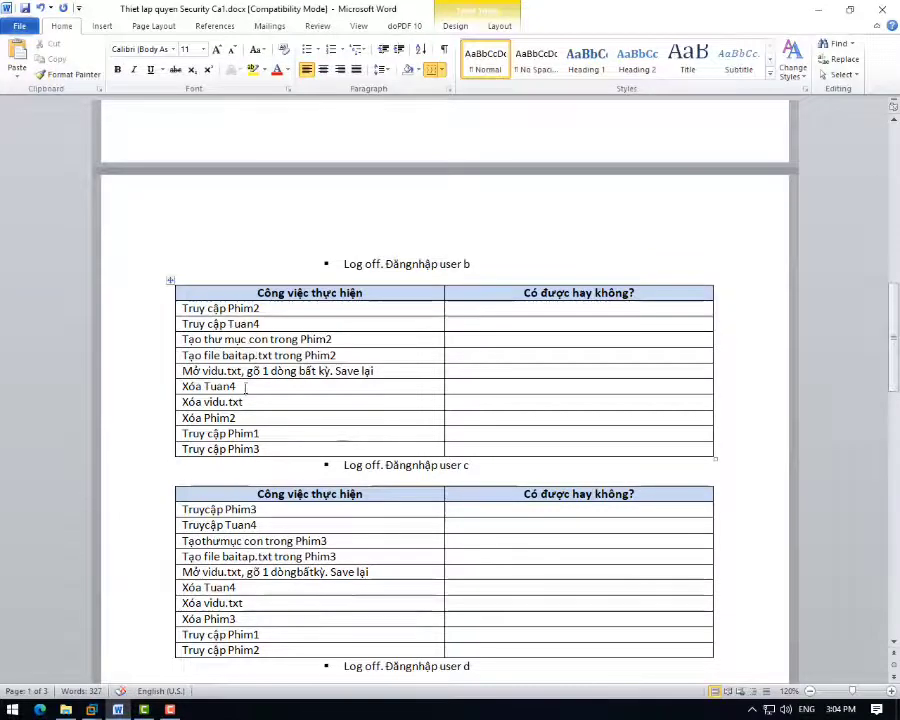
- In the server VM, lock user a's session and choose Switch User
mouse_move(163, 708)
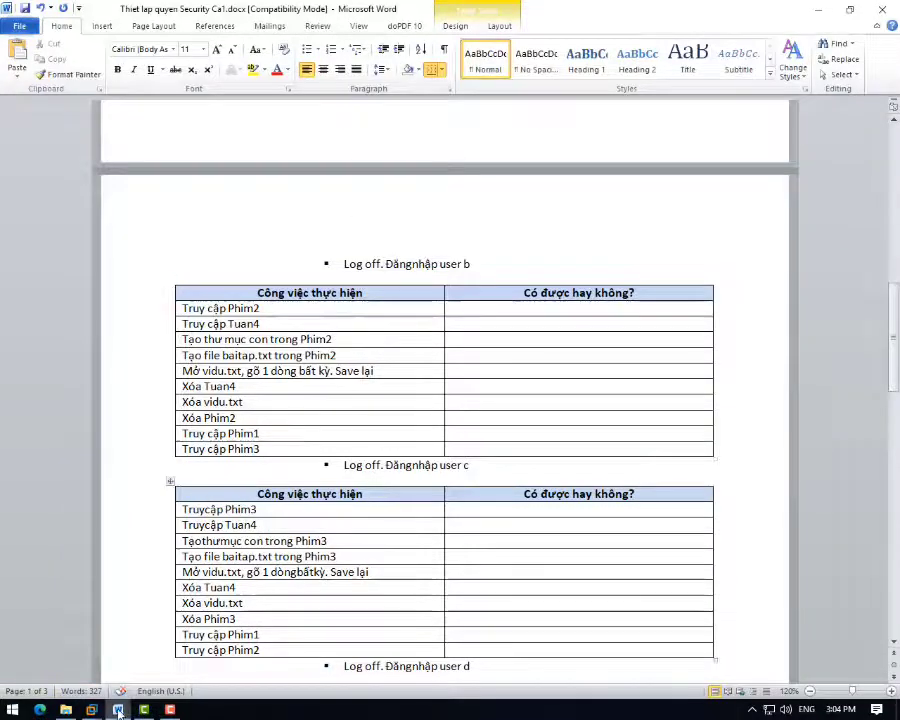
mouse_move(120, 711)
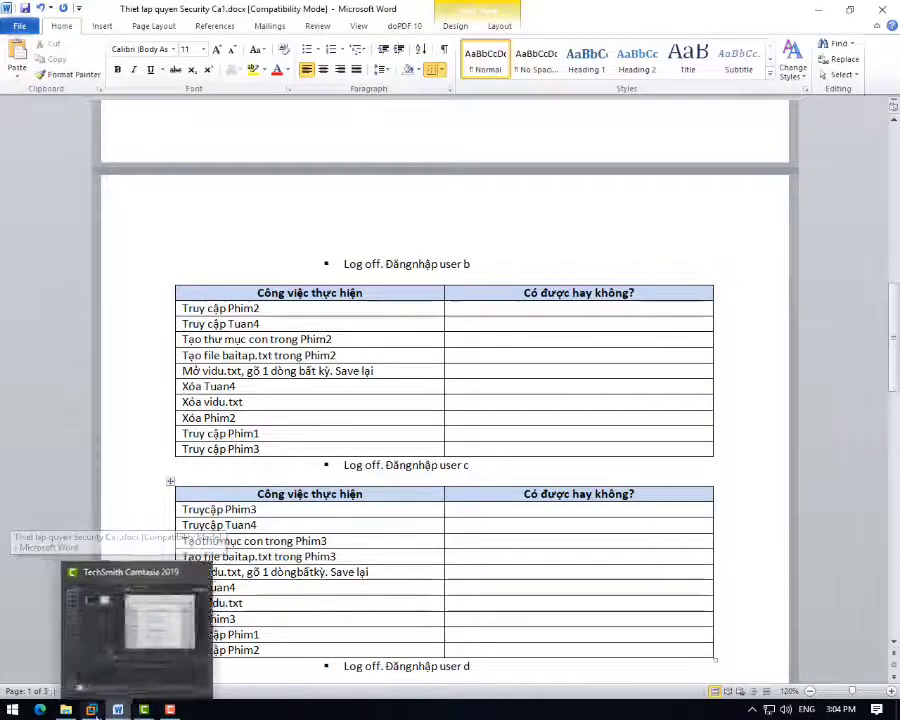
mouse_move(91, 710)
left_click(215, 610)
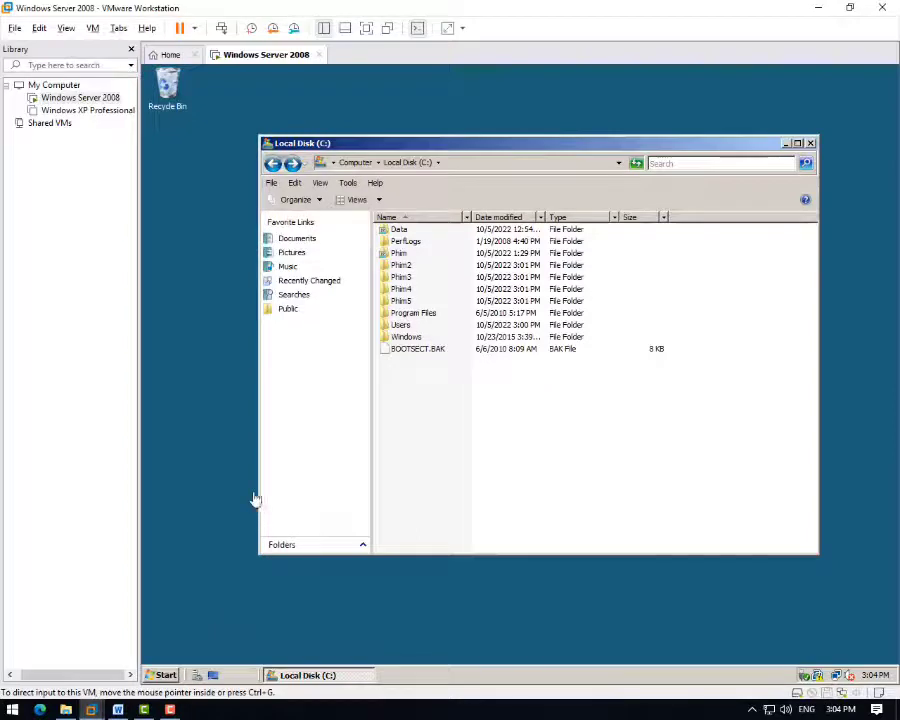
left_click(157, 678)
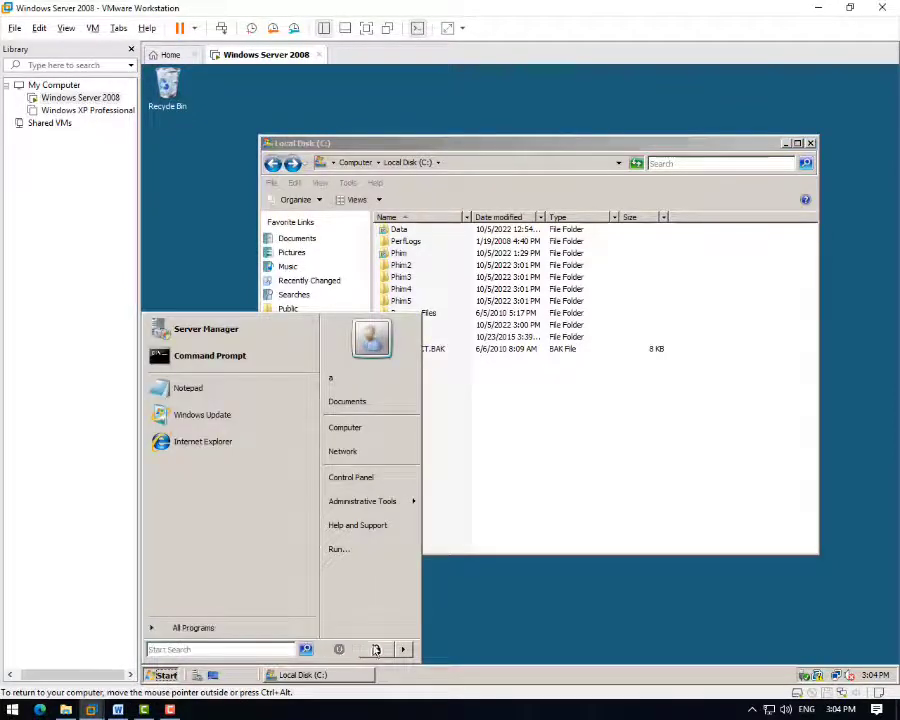
left_click(376, 649)
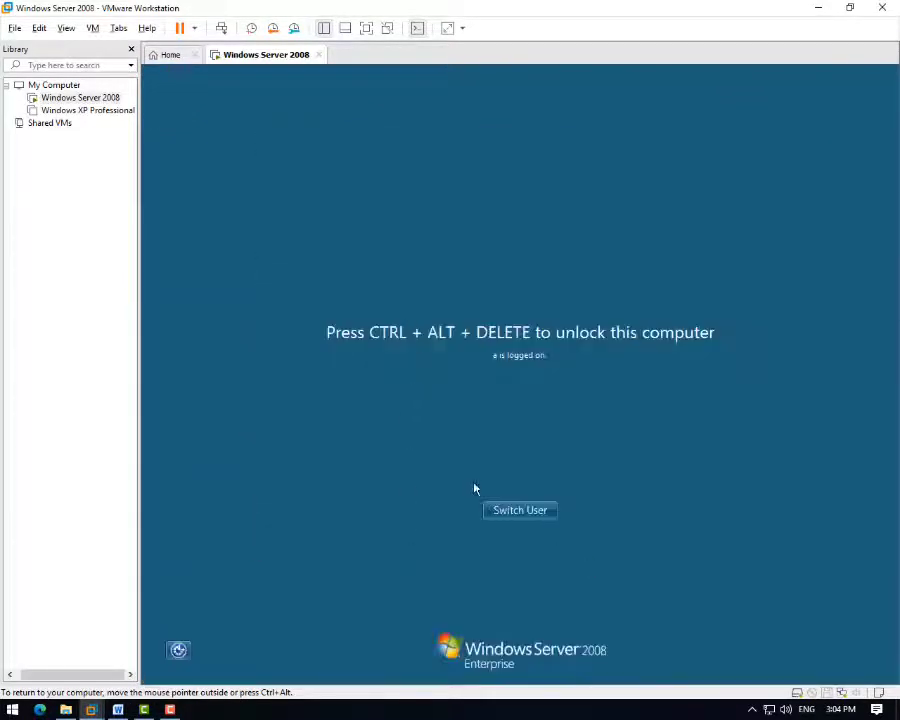
left_click(506, 509)
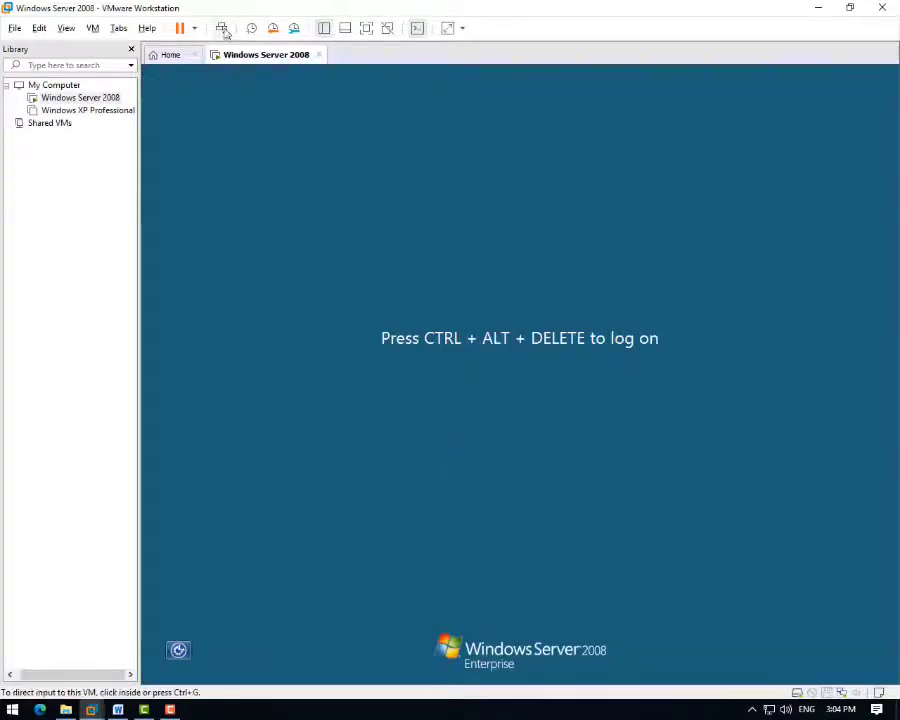
- Log on as user b with its password and open Computer from the guest Start menu
left_click(221, 29)
left_click(582, 318)
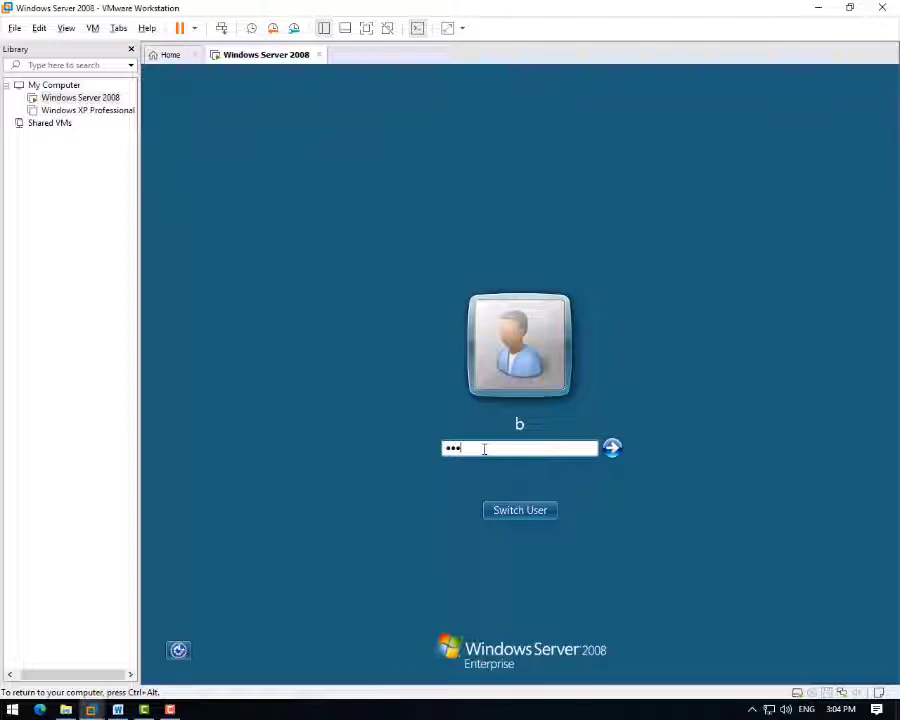
type("a")
key("Return")
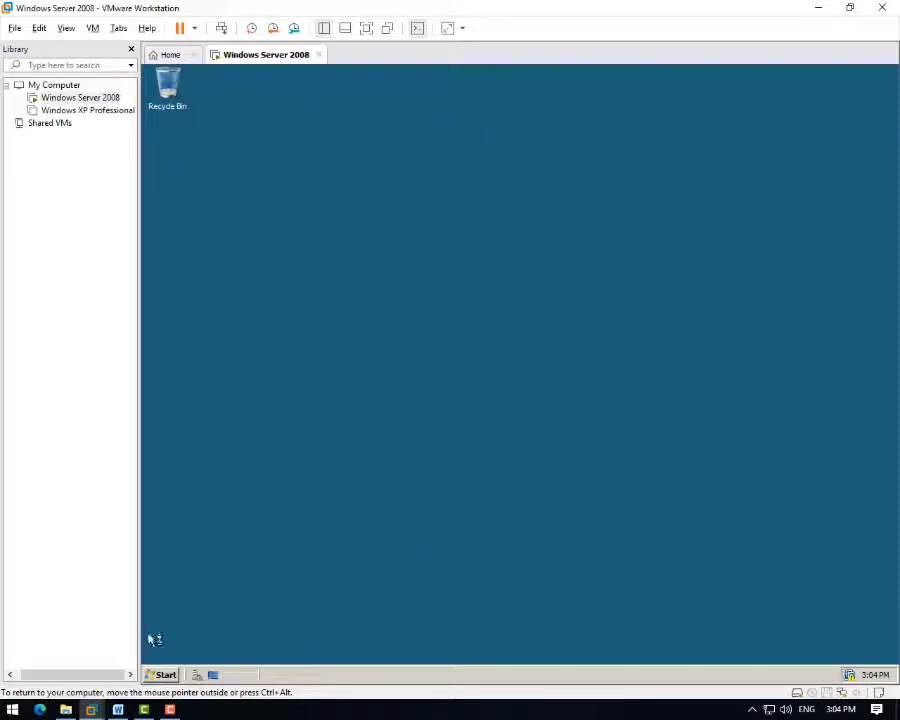
left_click(163, 673)
left_click(350, 428)
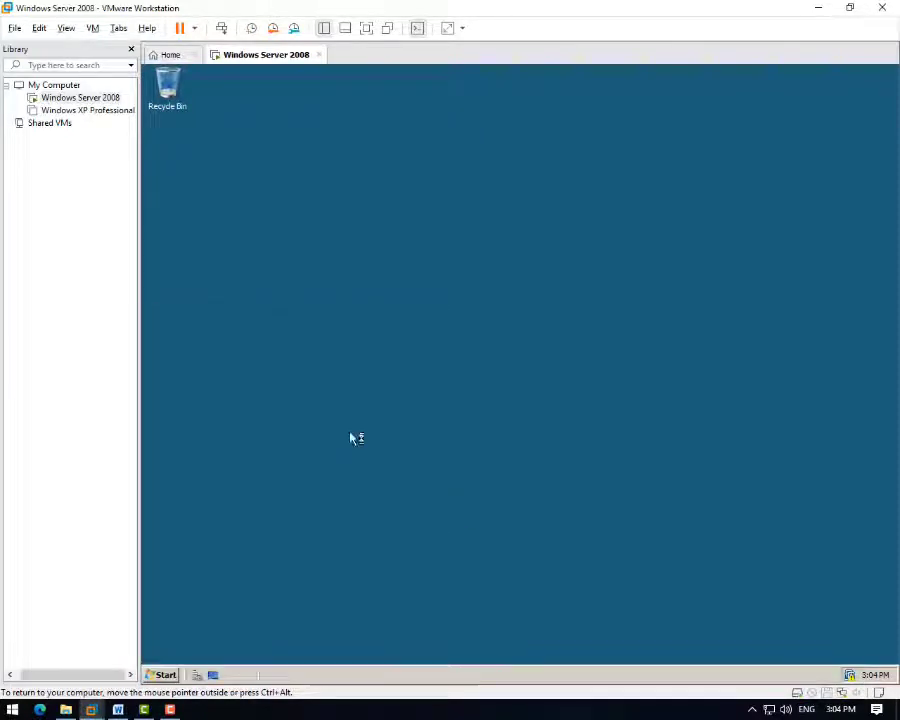
- Open Phim2 successfully, confirm Phim3 and Phim4 are access-denied, then reopen Phim2
double_click(368, 212)
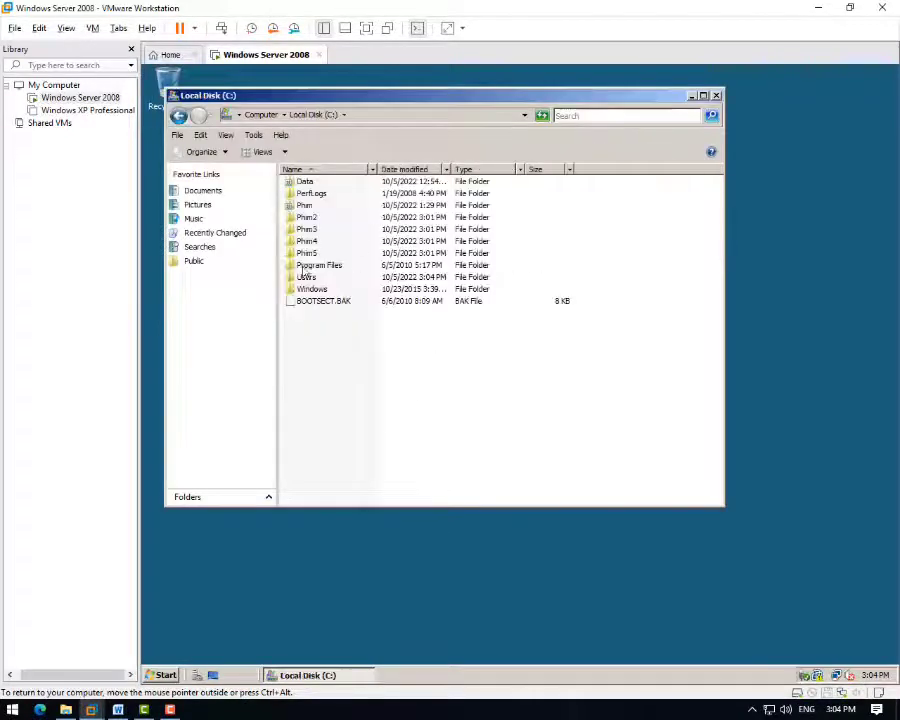
left_click(313, 220)
double_click(306, 218)
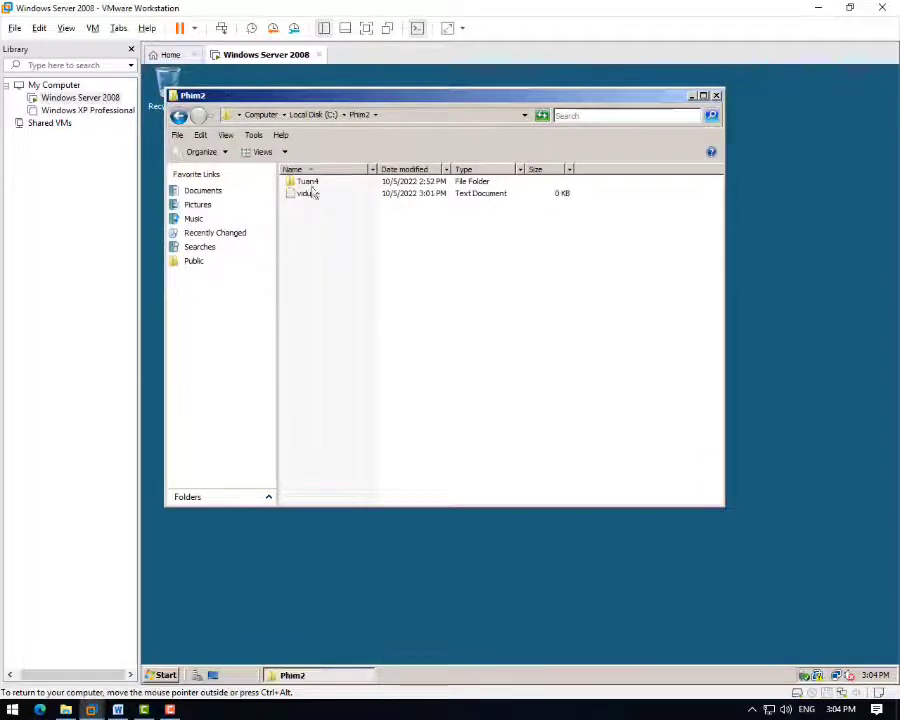
left_click(179, 115)
double_click(308, 229)
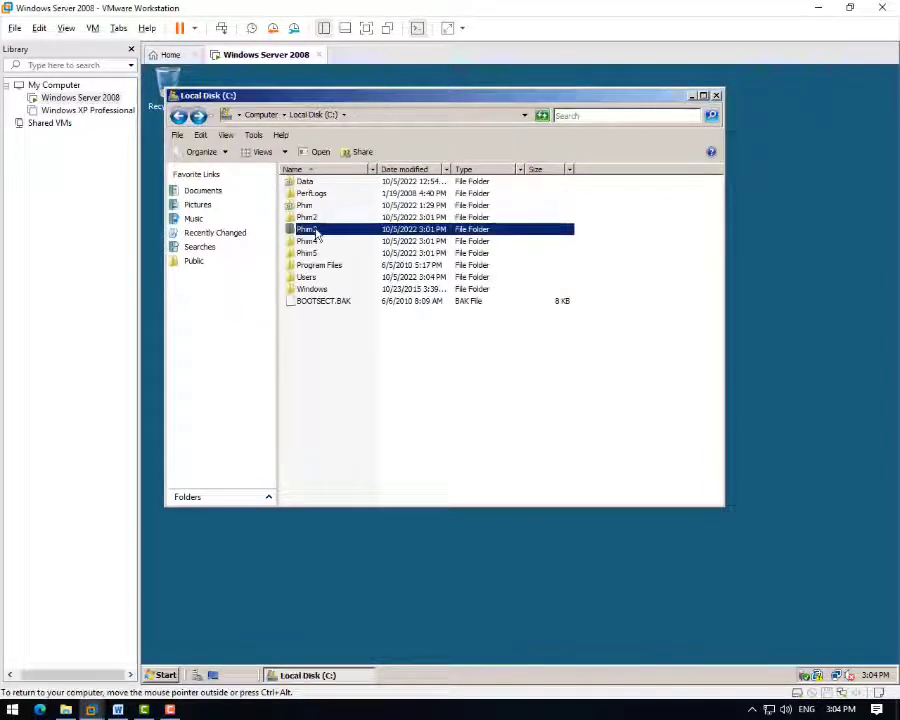
left_click(636, 304)
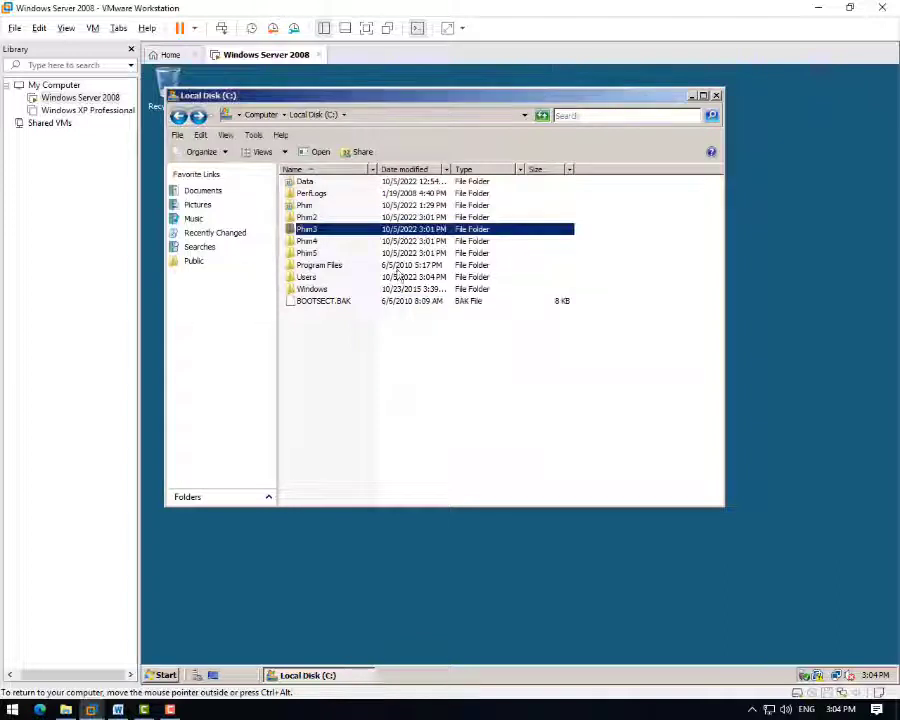
double_click(324, 242)
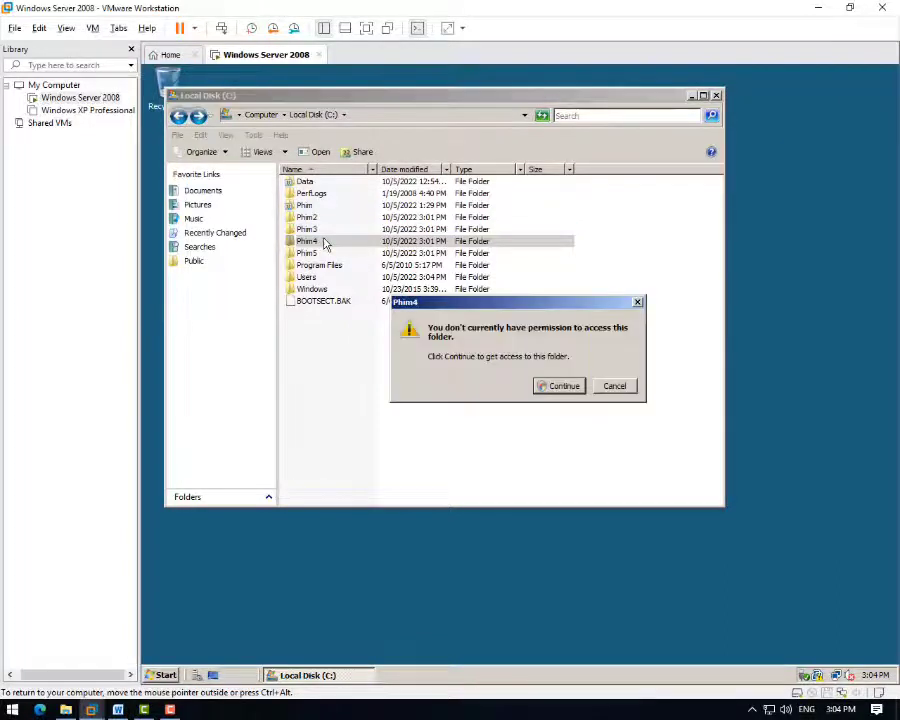
left_click(638, 302)
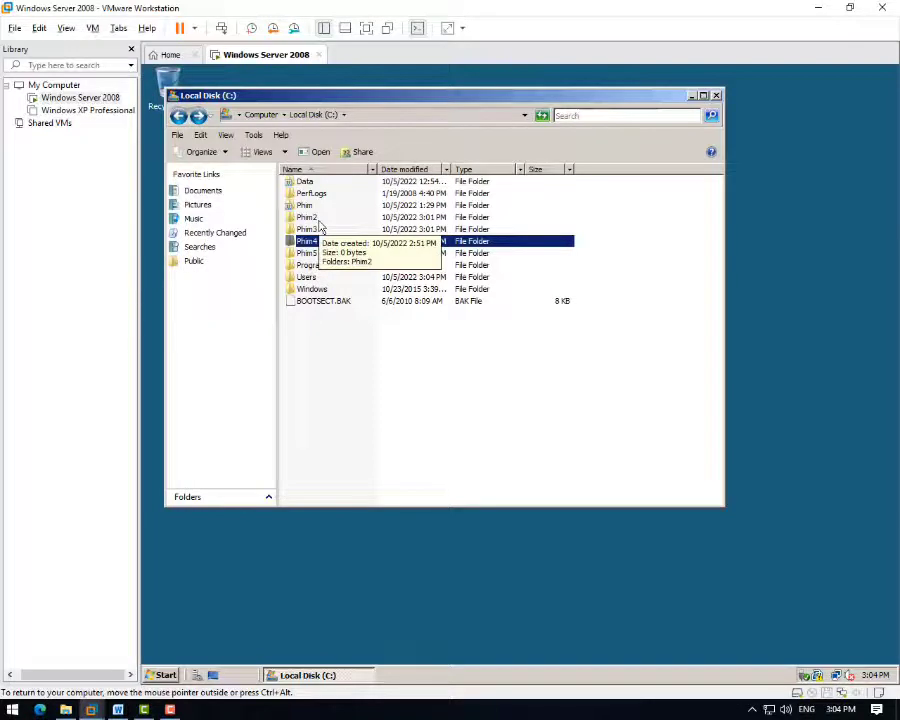
double_click(320, 220)
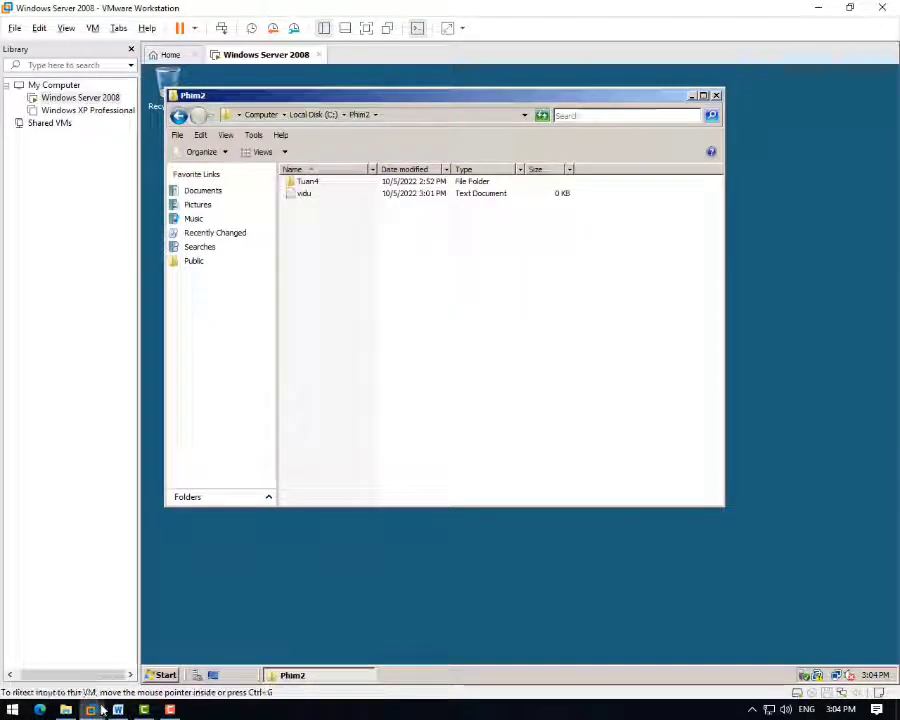
- Glance at the Word report, then return to the VM and reposition the Phim2 window
mouse_move(65, 709)
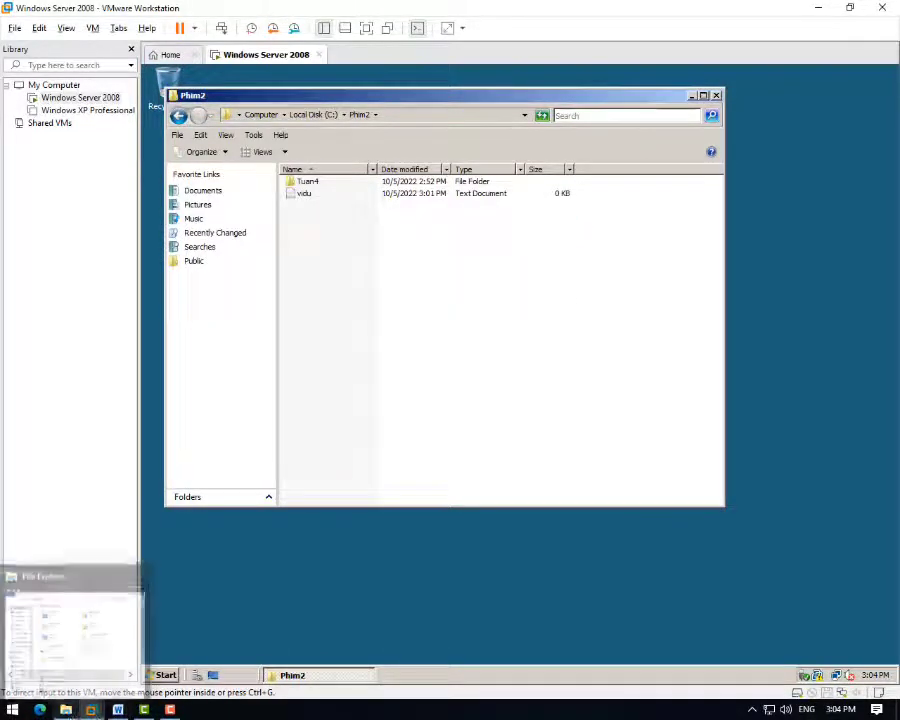
left_click(117, 709)
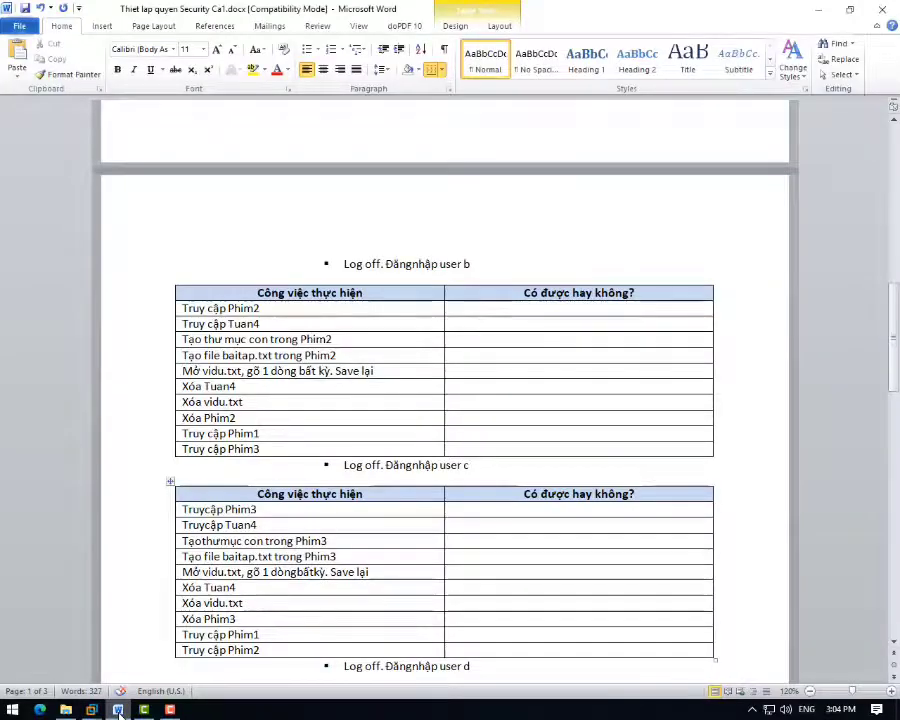
left_click(117, 709)
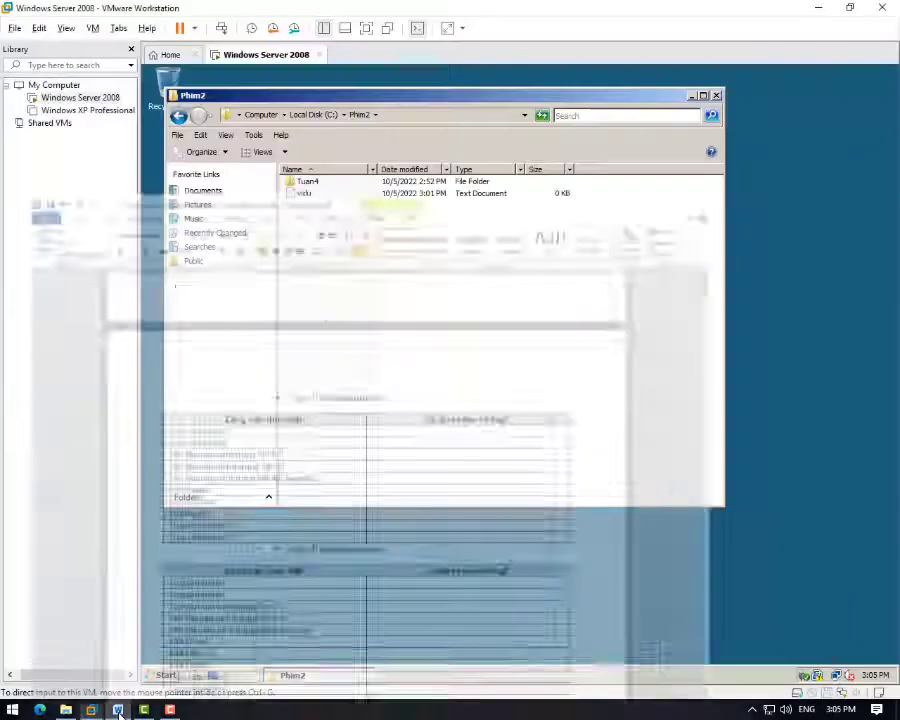
left_click_drag(323, 96, 430, 129)
- Check the empty Recycle Bin, then open Tuan4 and return to Phim2
double_click(168, 85)
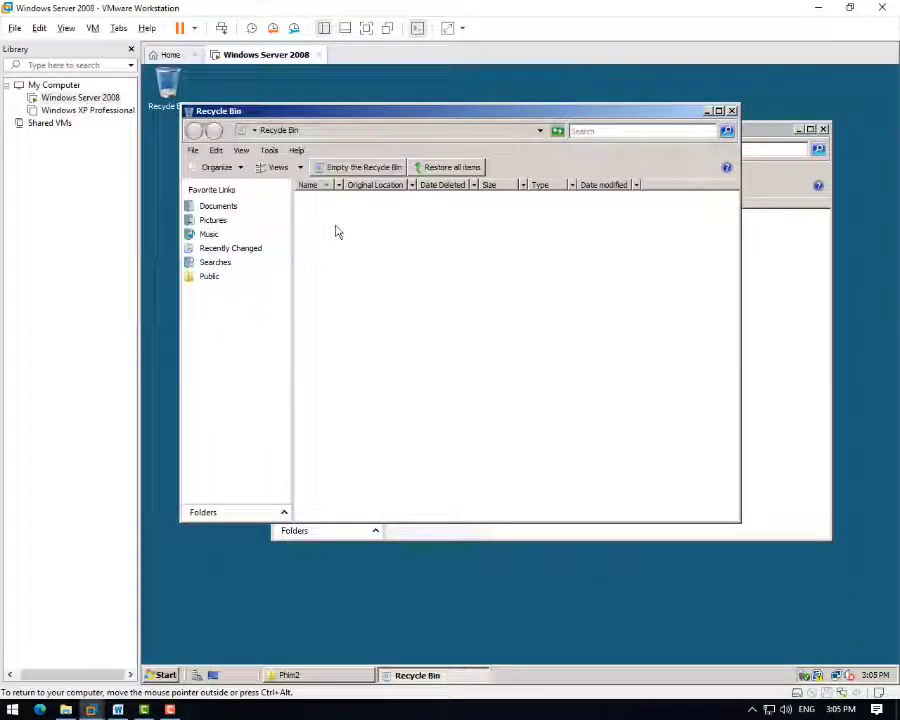
left_click(732, 112)
left_click_drag(674, 132, 571, 132)
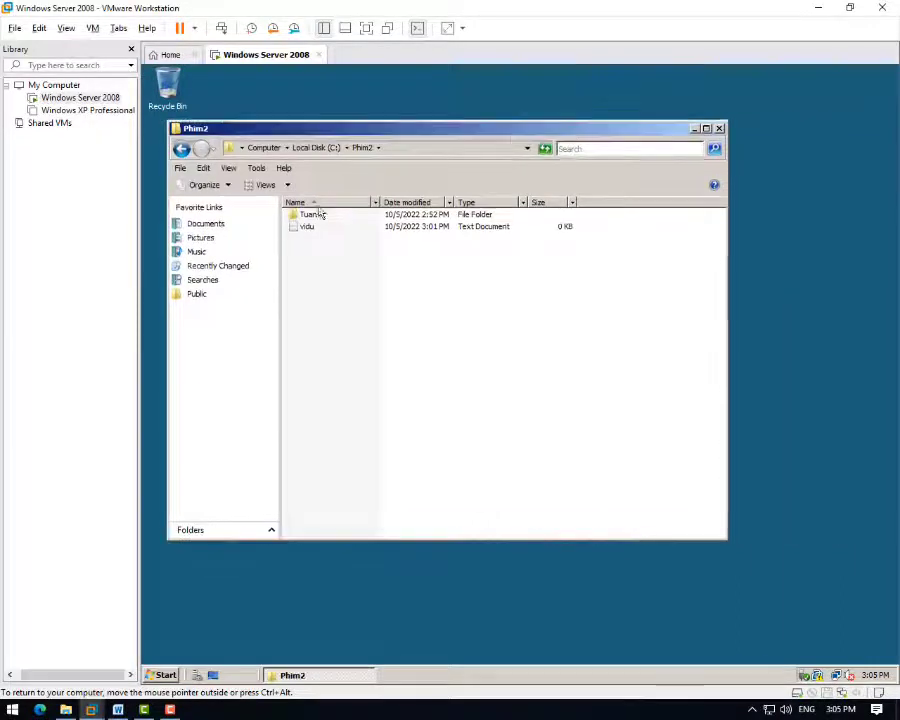
double_click(312, 215)
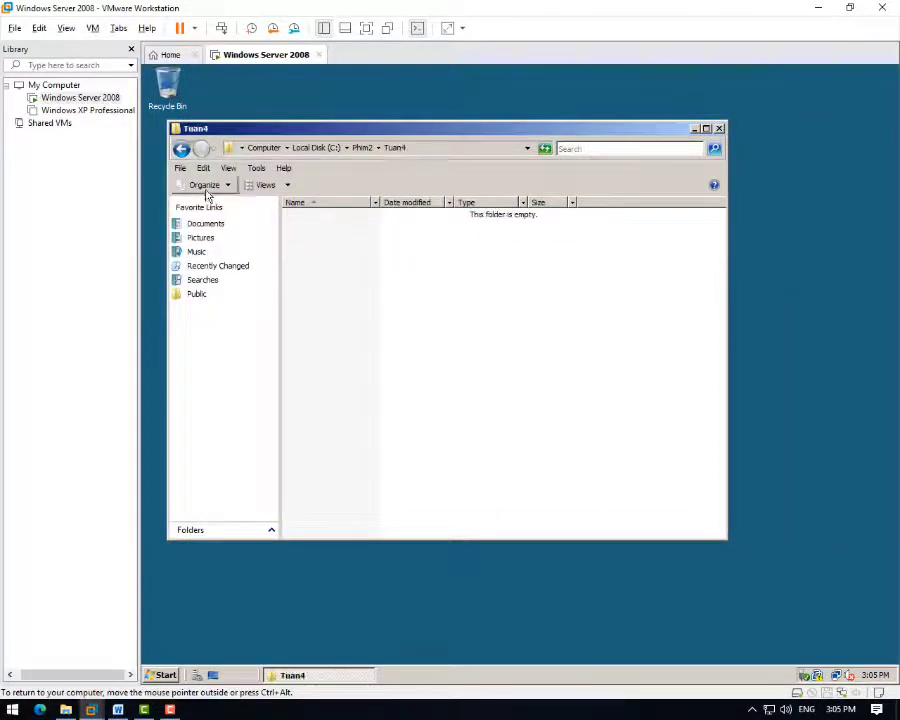
left_click(181, 149)
- Type 'dsfsfsd' into vidu, try saving, dismiss the cannot-create error and cancel Save As
double_click(312, 227)
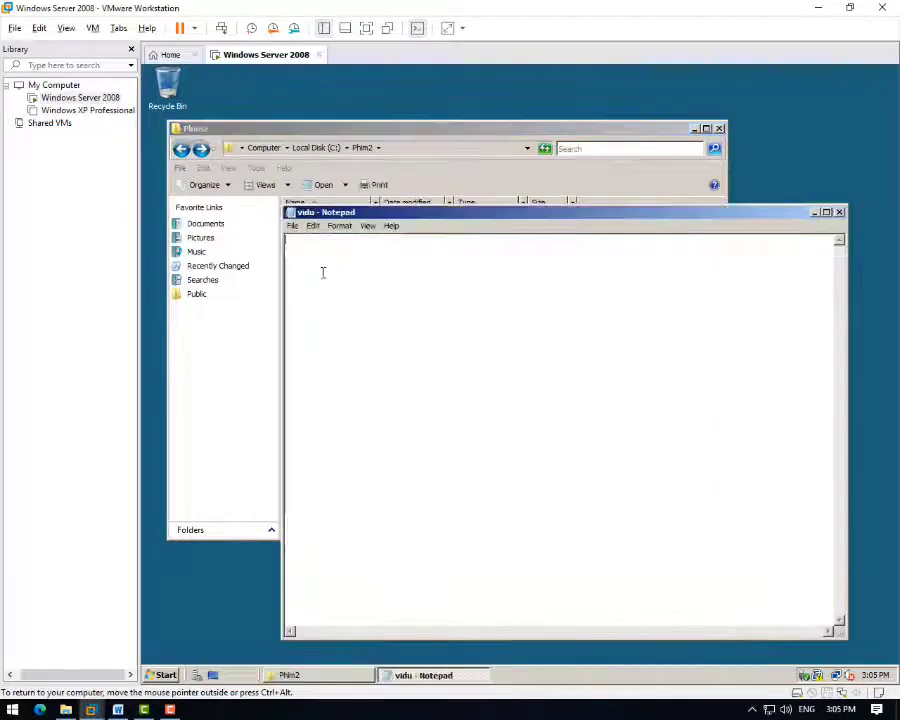
type("dsfsfsd")
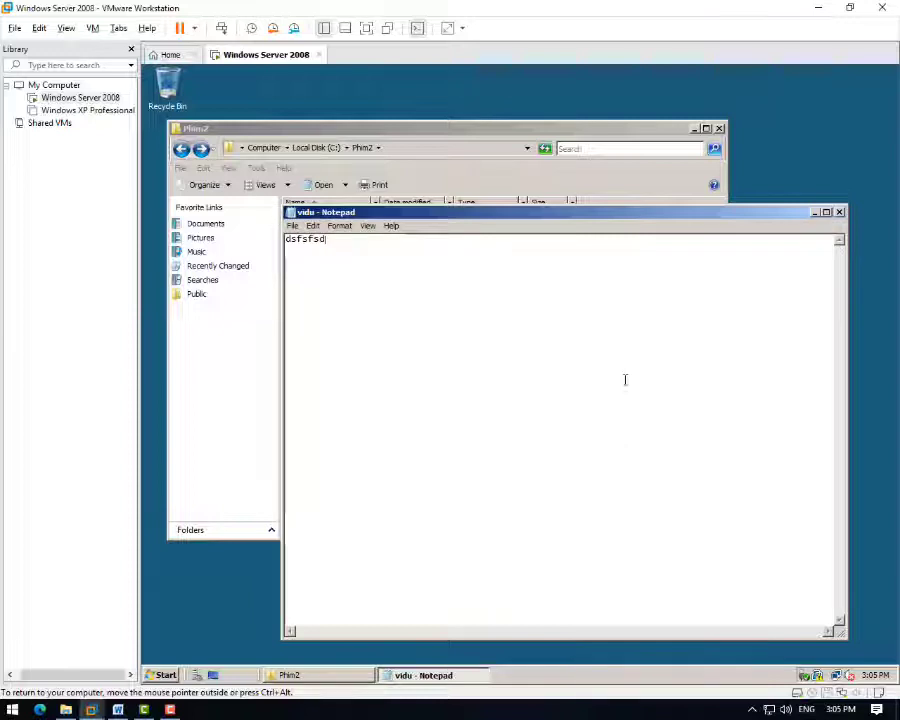
key("ctrl+s")
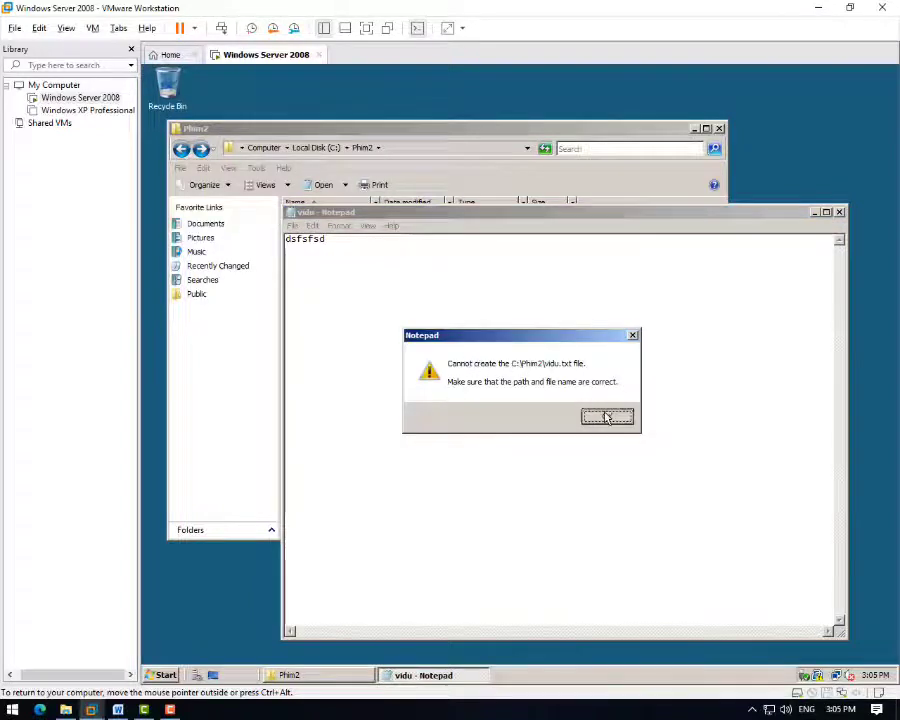
left_click(607, 416)
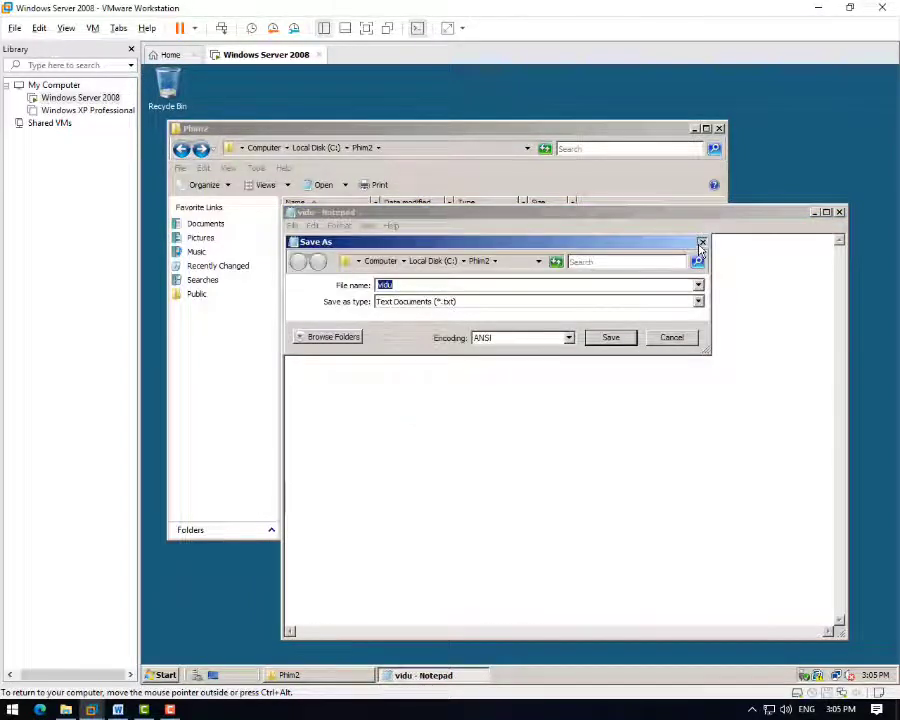
left_click(702, 243)
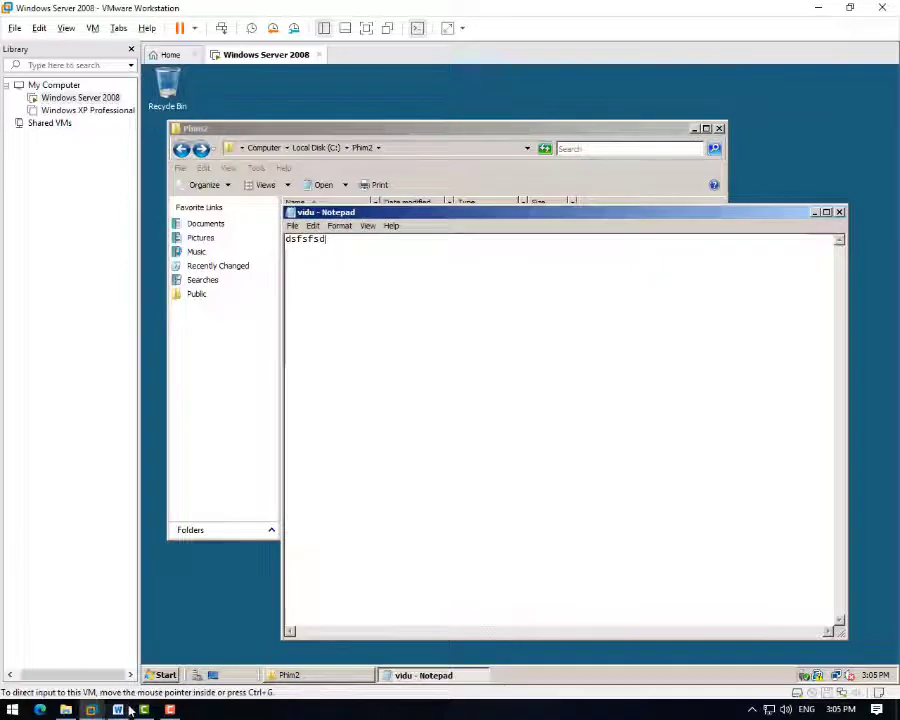
left_click(118, 709)
- In user b's table, enter Có for accessing Phim2 and Tuan4 and không for editing vidu.txt
left_click(500, 307)
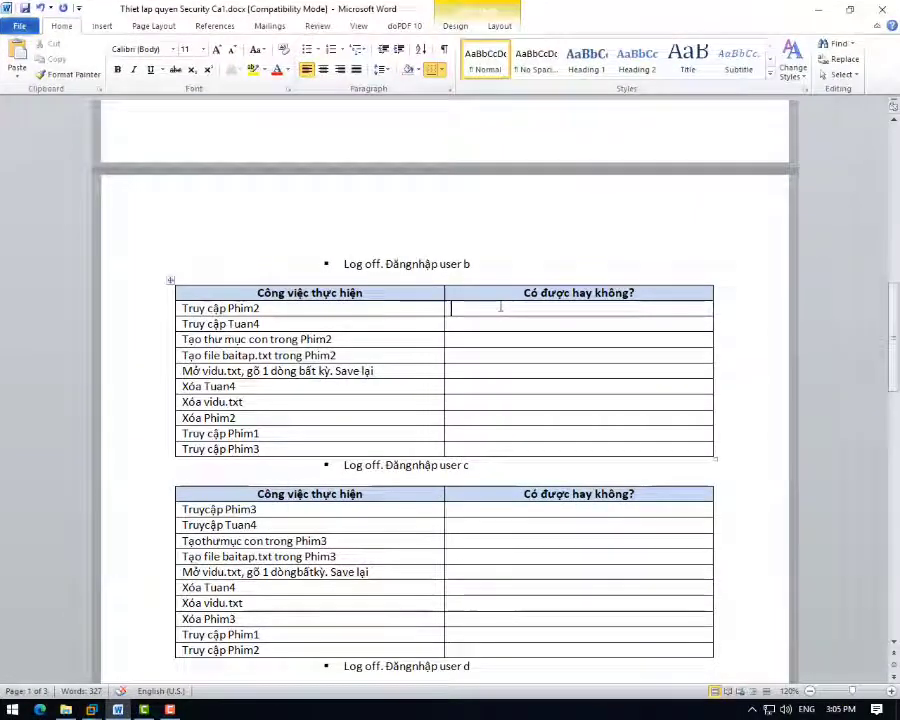
type("cos")
key("Tab")
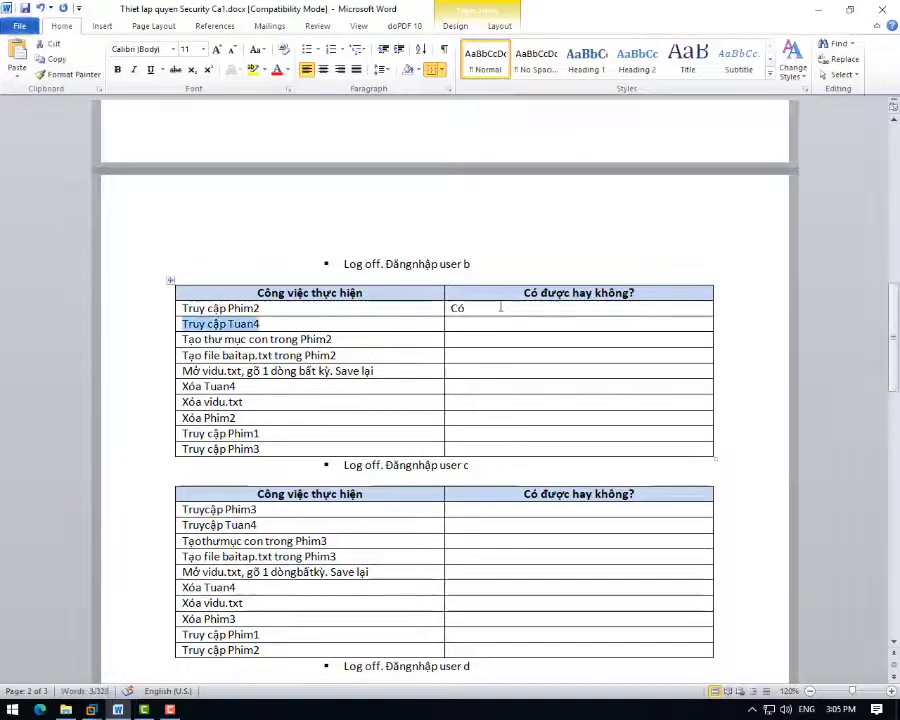
type("c")
key("ctrl+z")
key("ctrl+z")
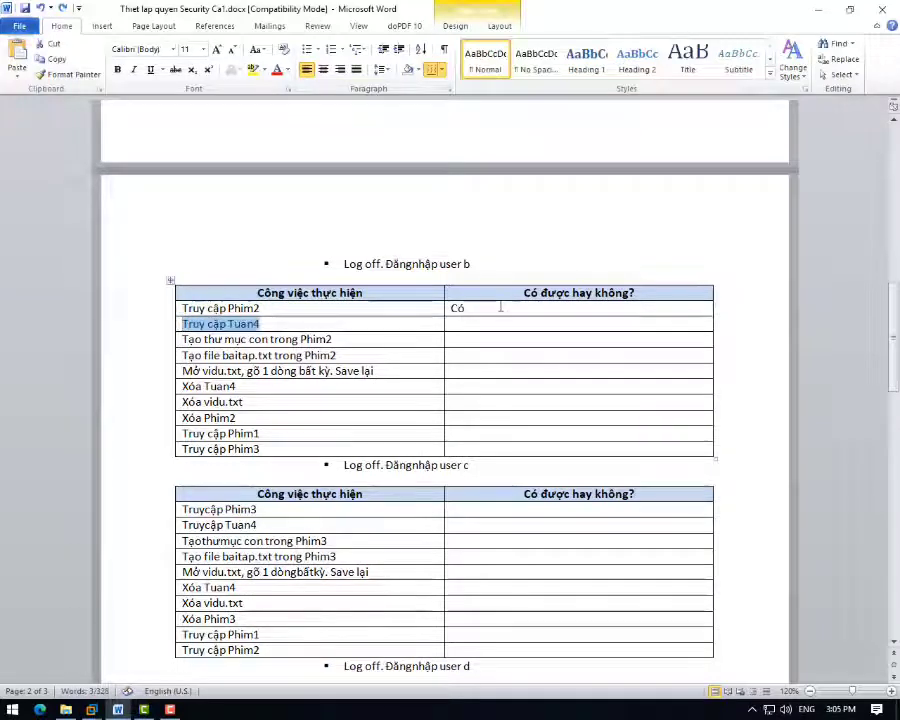
key("Tab")
type("co")
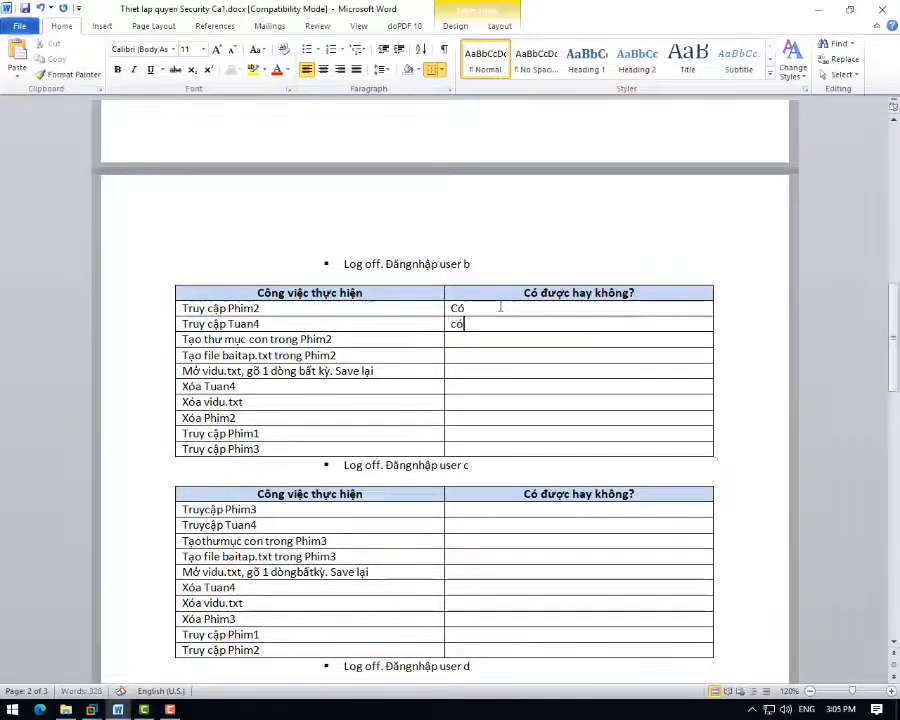
type("s")
key("Tab")
key("Tab")
key("Tab")
key("Tab")
key("Tab")
key("Tab")
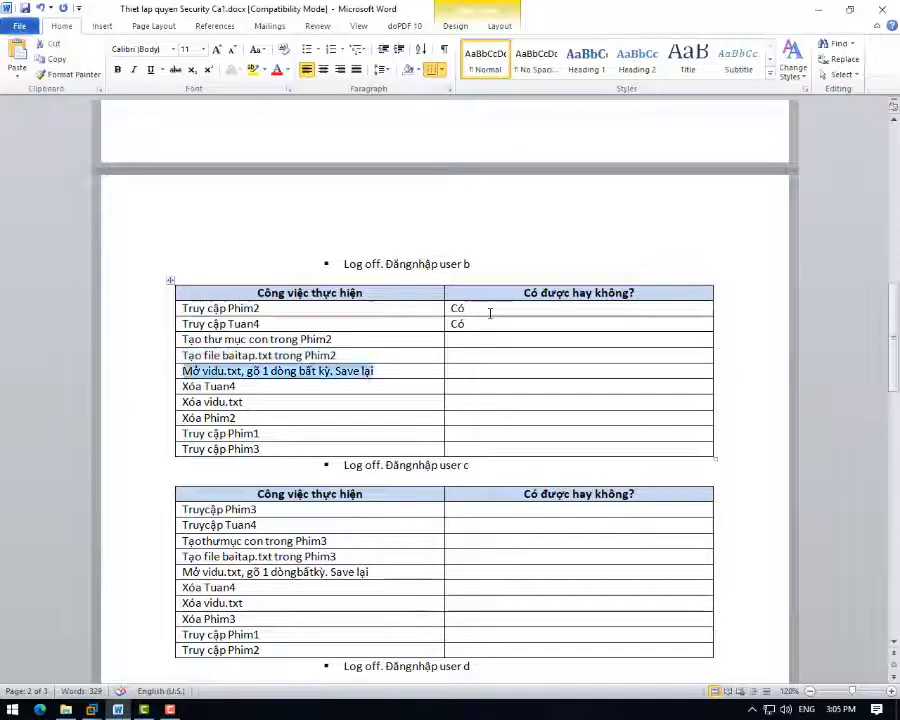
type("khoong")
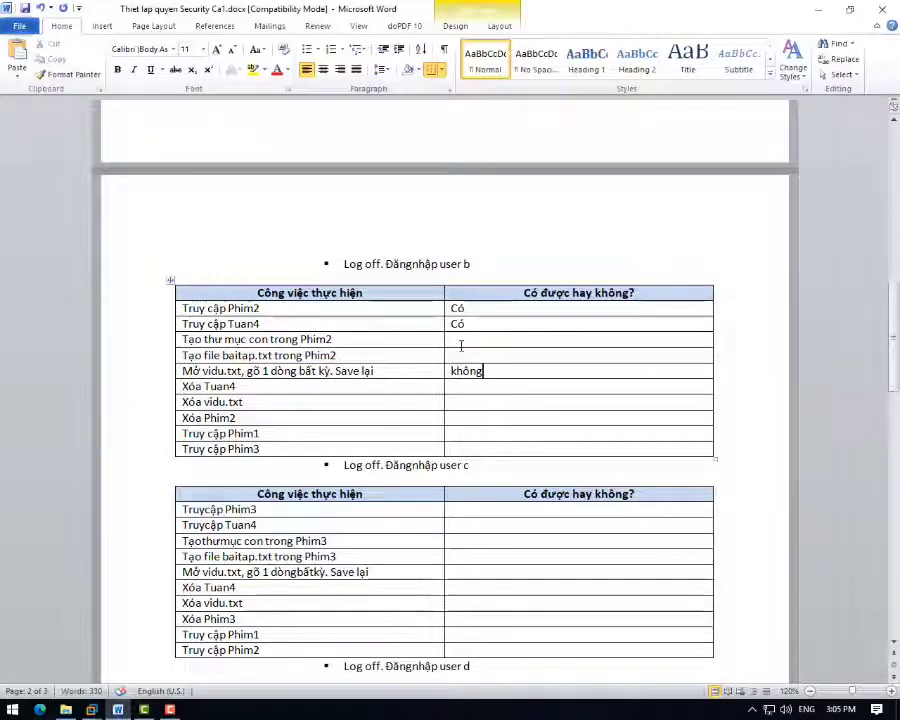
left_click(93, 710)
- With Notepad minimized, try creating a new folder in Phim2 and cancel the administrator prompt
left_click(211, 642)
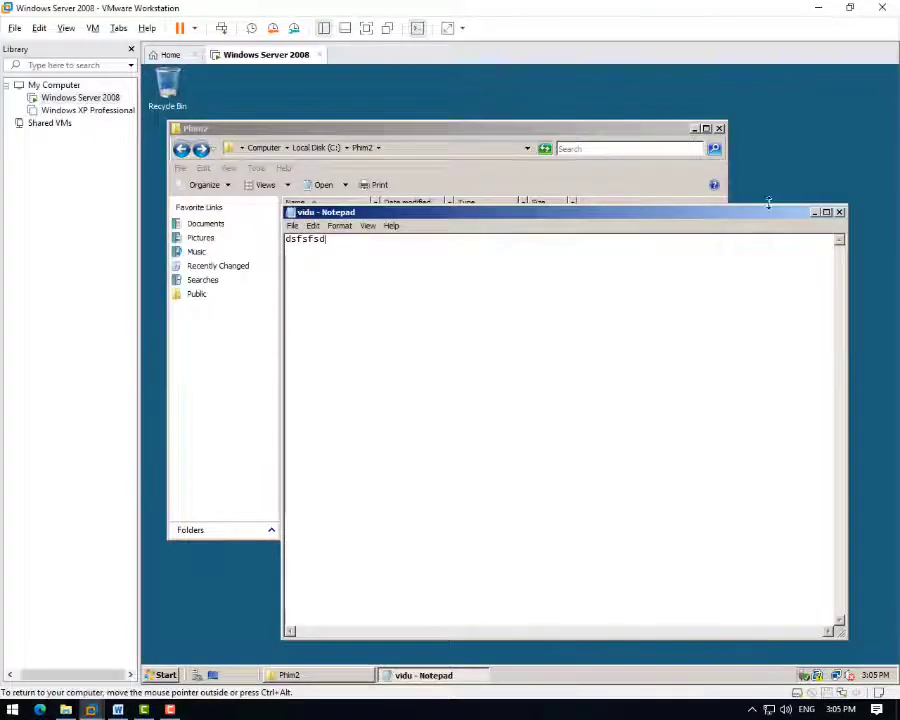
left_click(815, 213)
right_click(366, 271)
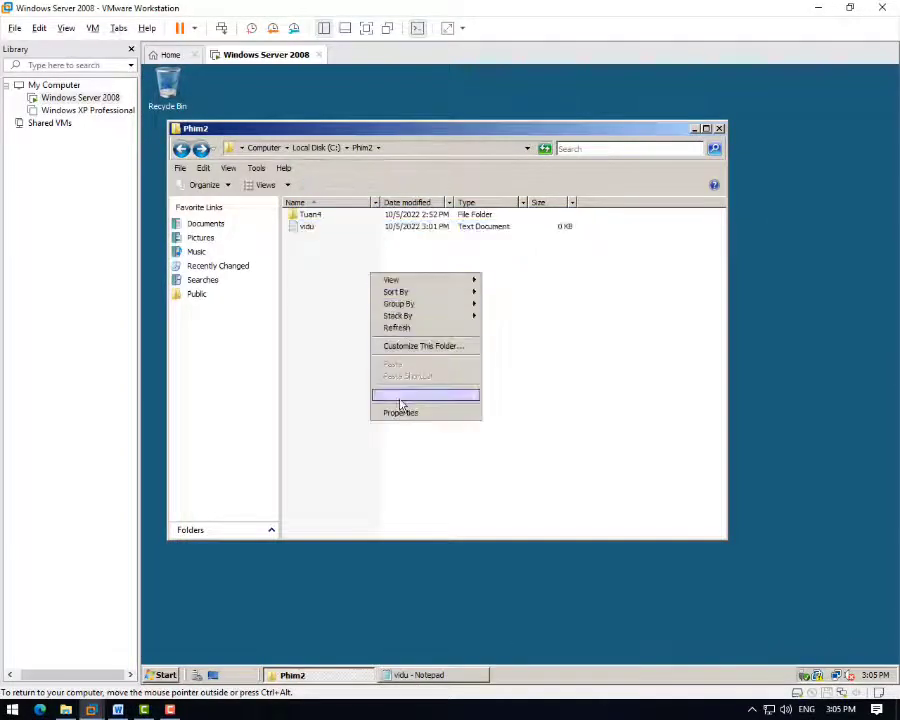
left_click(510, 402)
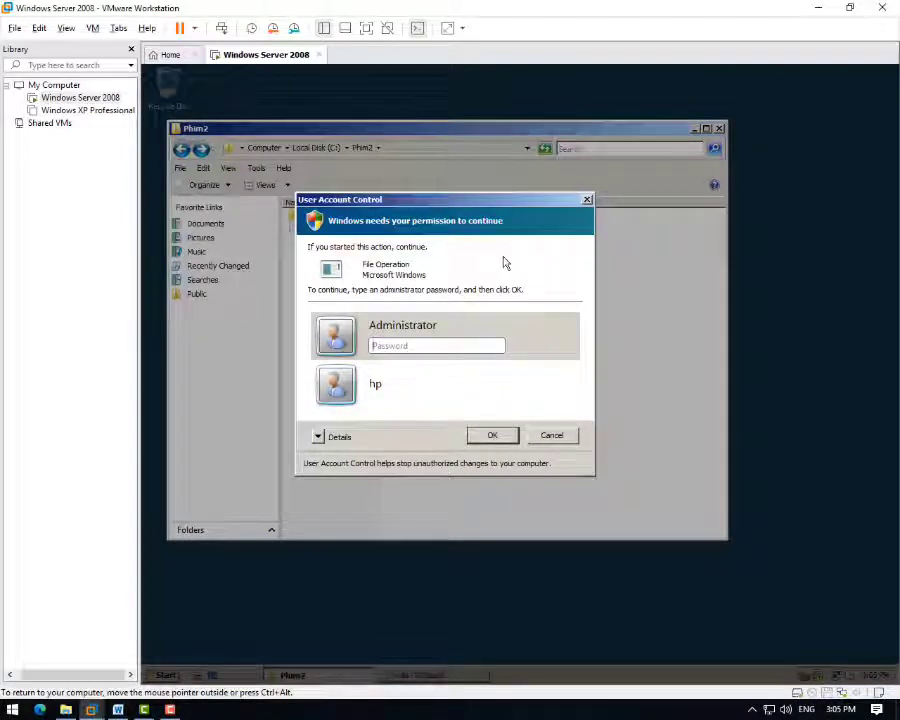
left_click(587, 201)
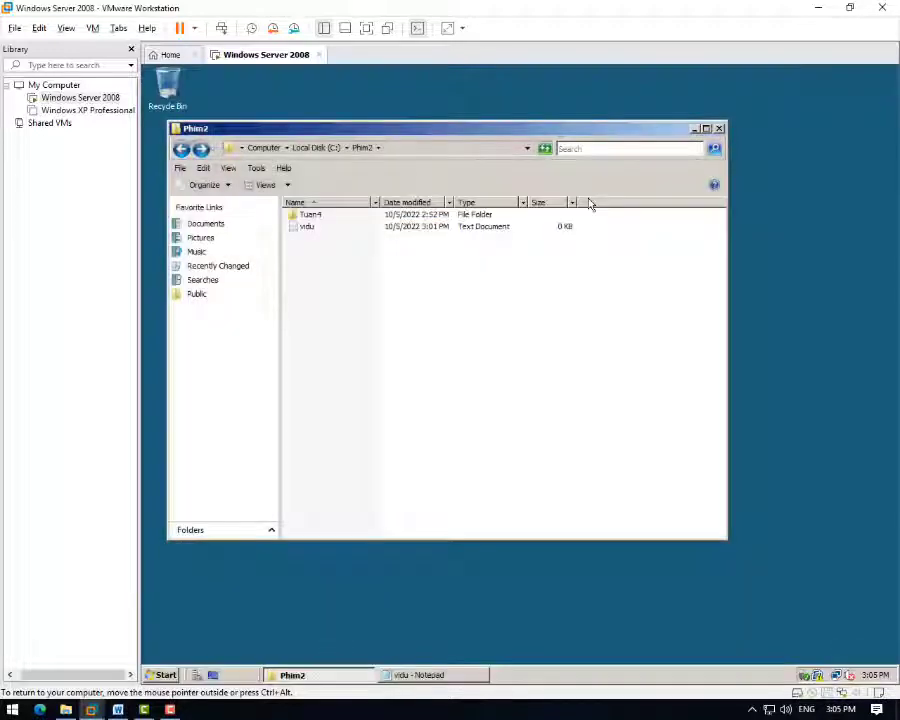
- Create a new folder named 'Dung' in Phim2, approving the UAC prompt with the Administrator password
right_click(376, 265)
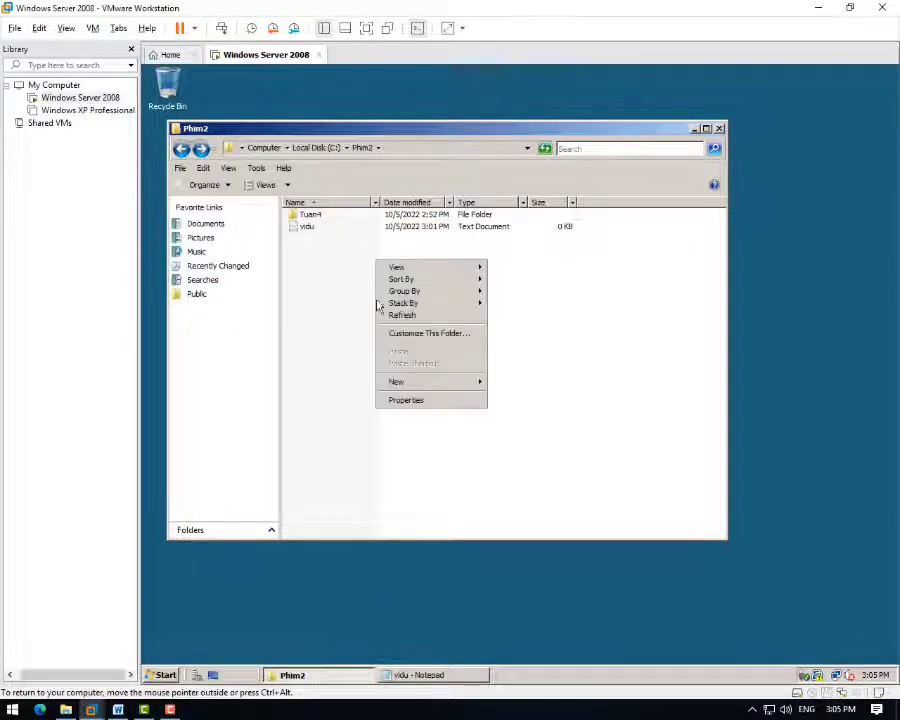
mouse_move(414, 382)
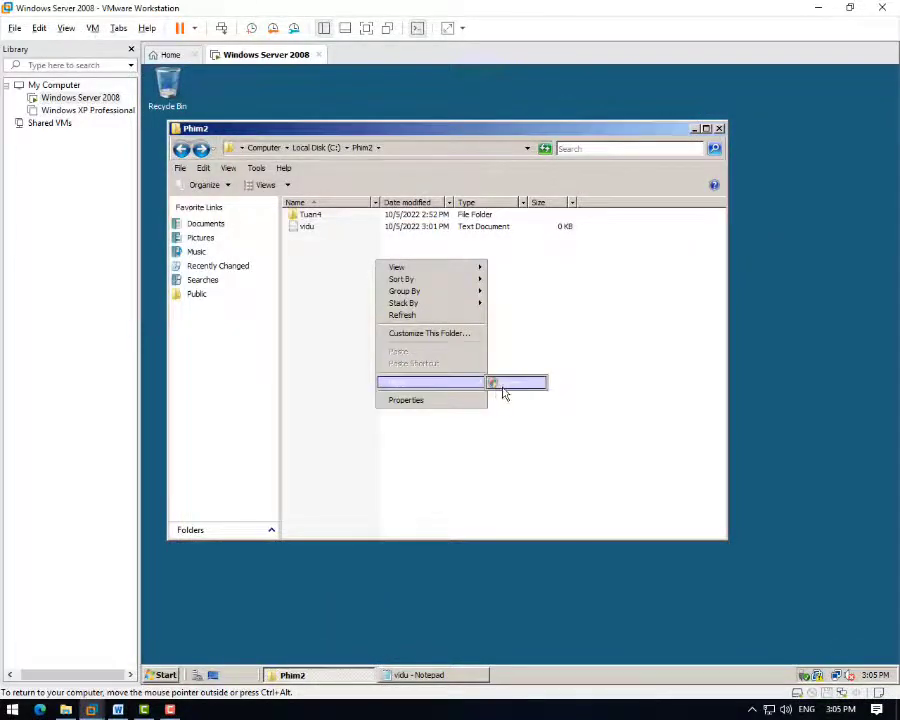
left_click(504, 384)
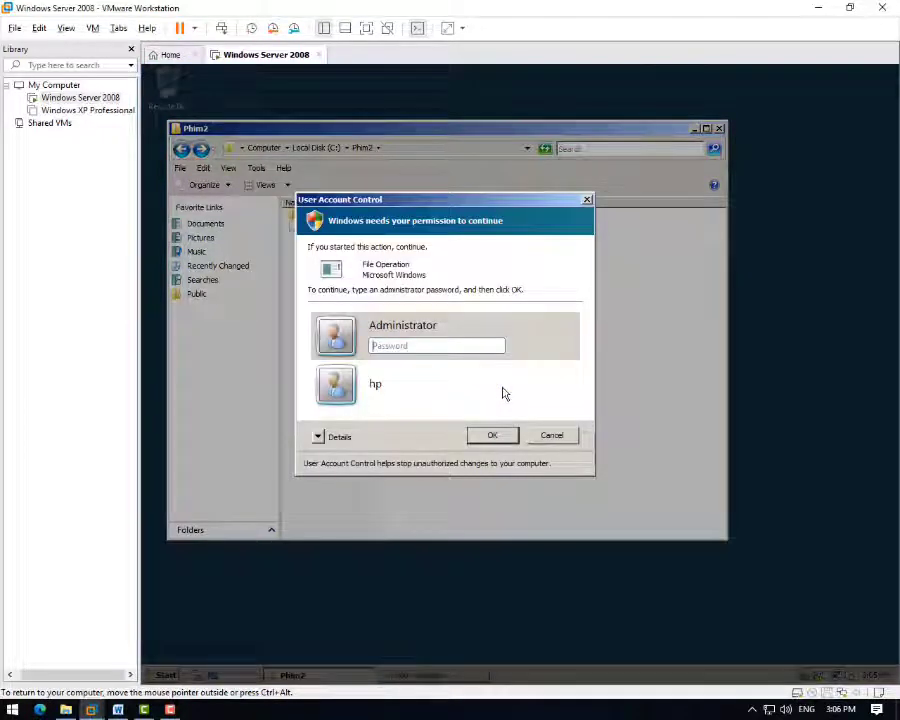
type("•")
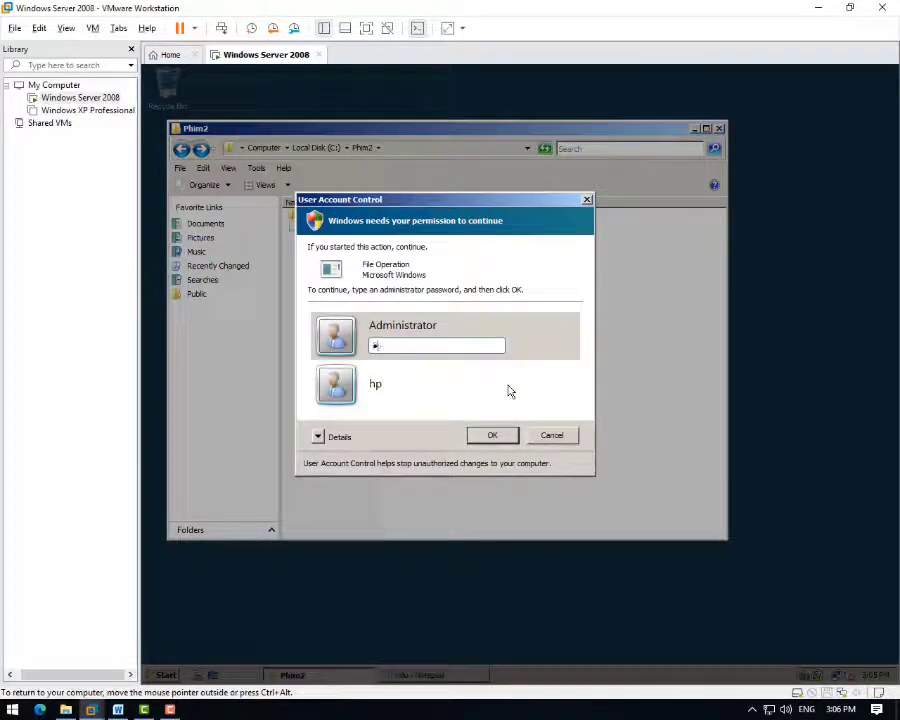
type("••")
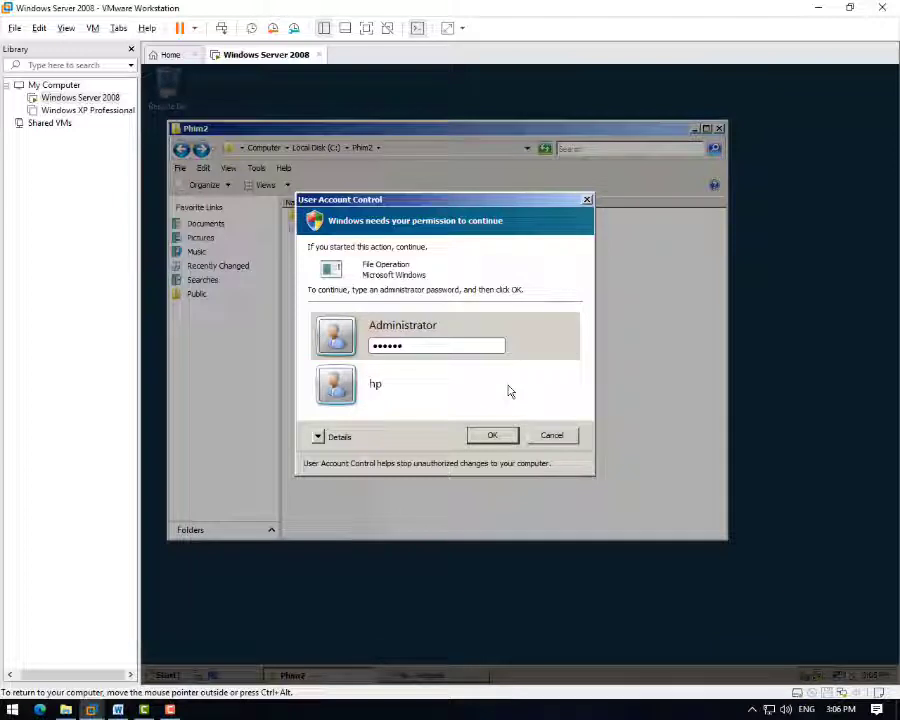
type("•")
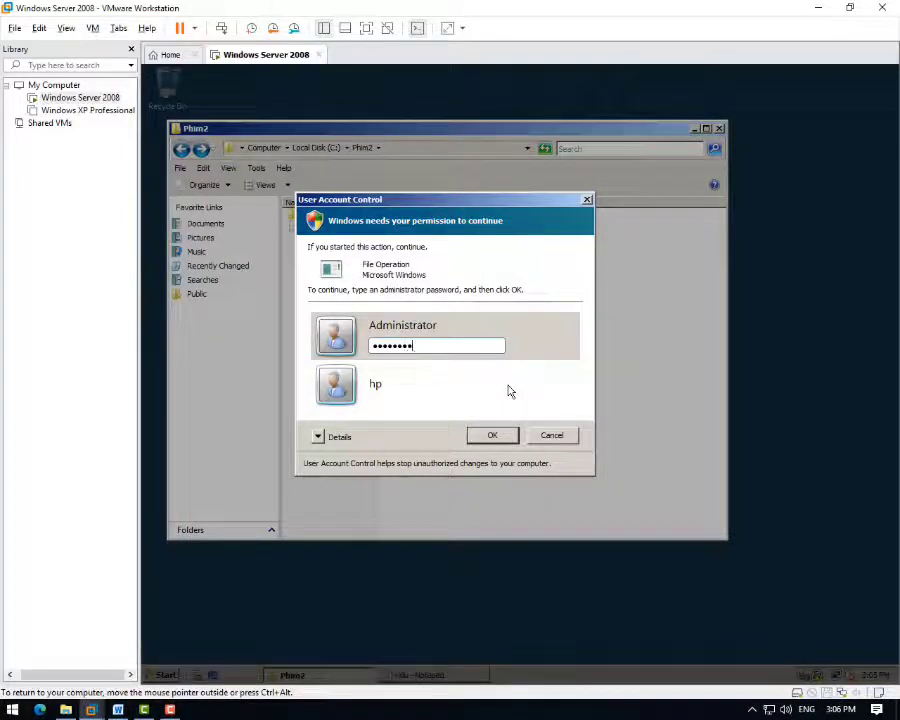
key("Return")
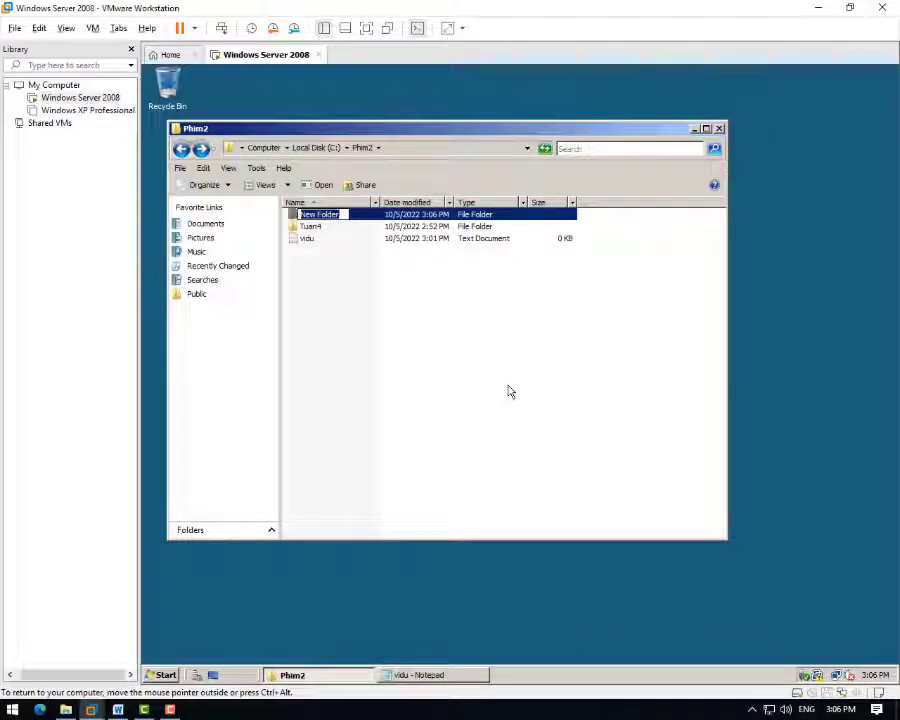
type("D")
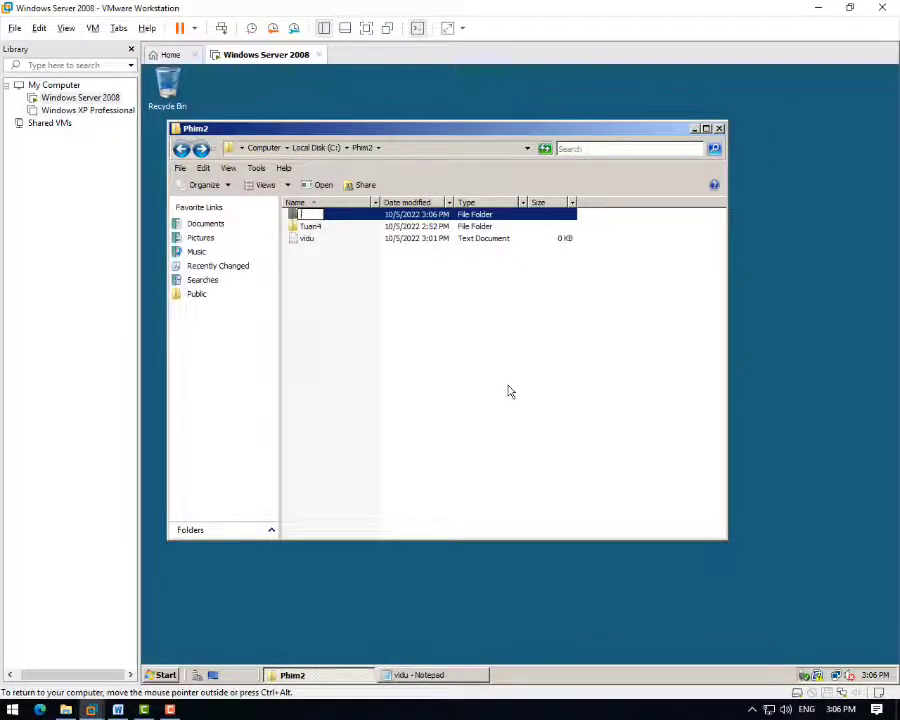
type("ung")
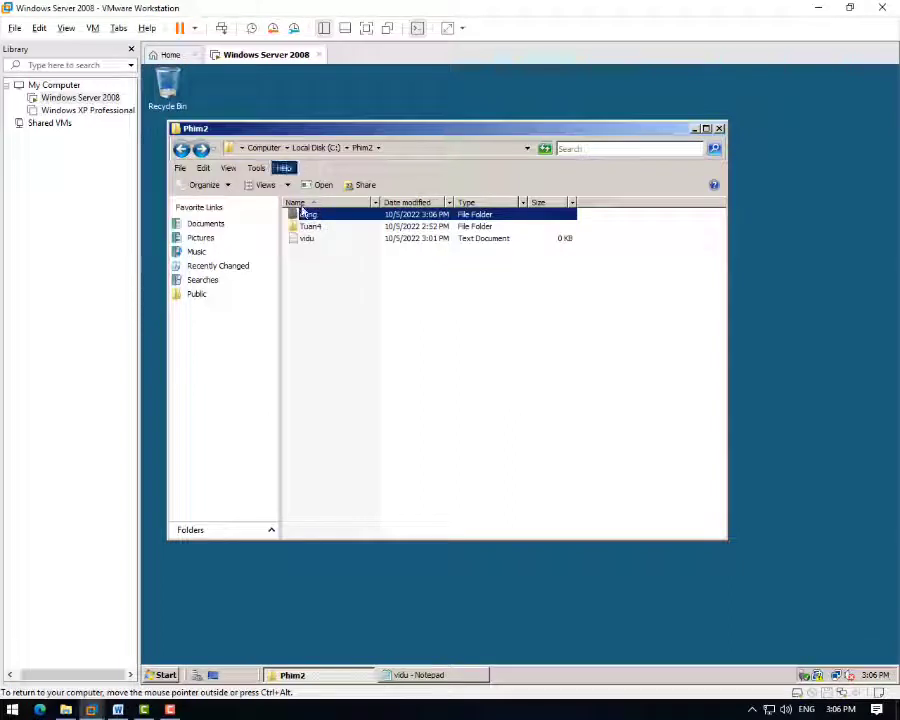
left_click(306, 333)
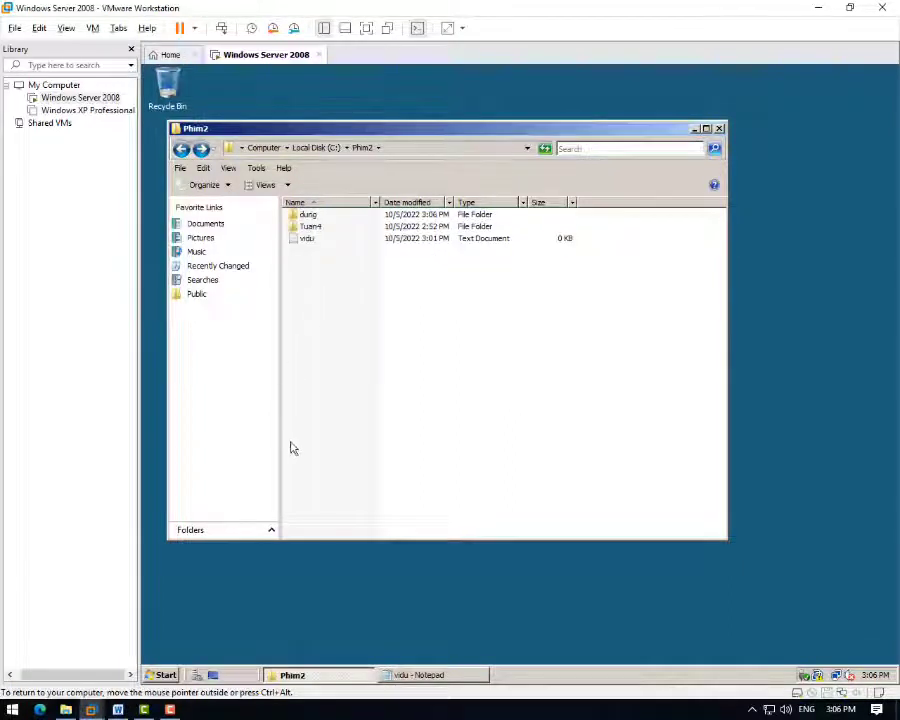
right_click(338, 337)
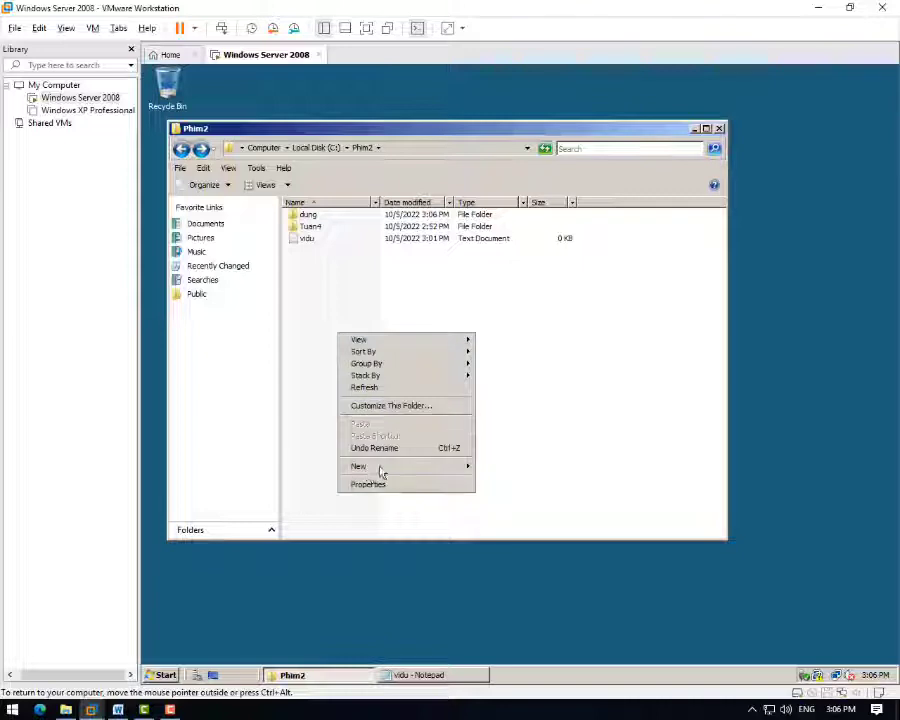
left_click(310, 540)
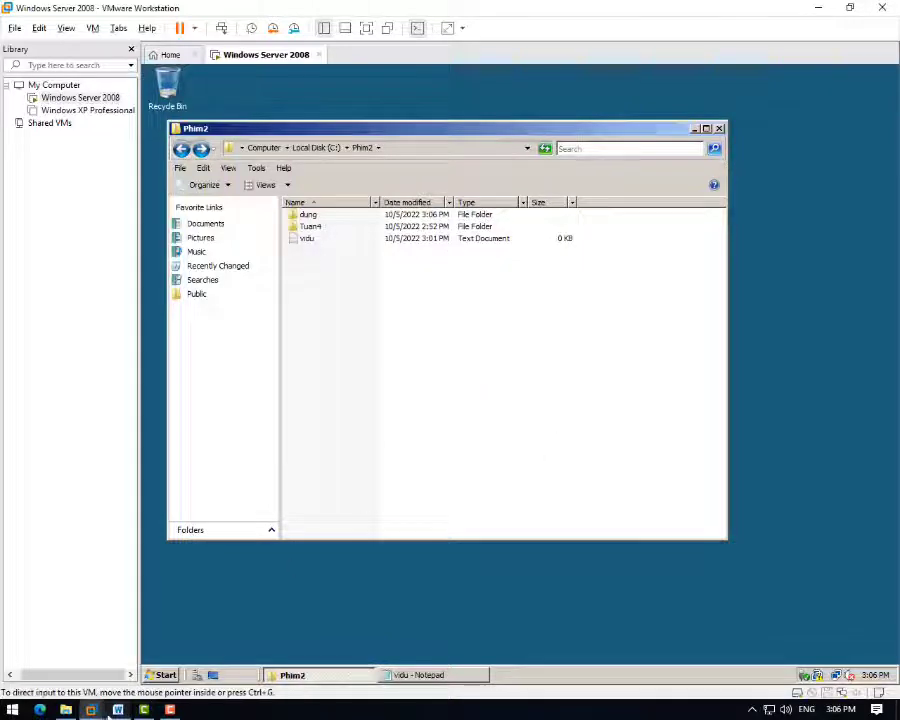
- In user b's table, note the Phim2 subfolder needs admin login and enter 'không' for baitap.txt
left_click(118, 709)
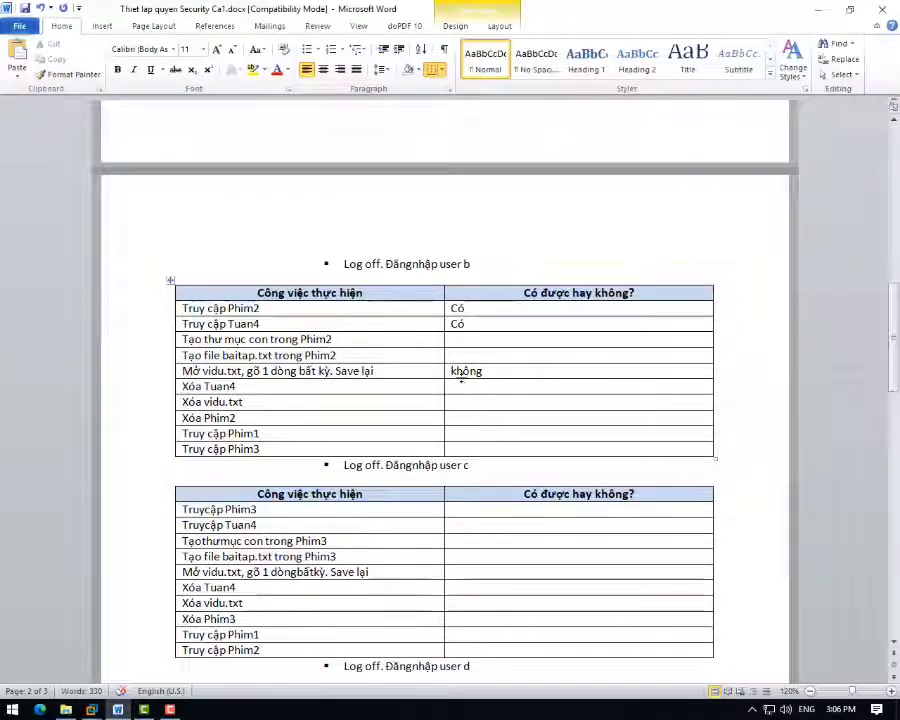
left_click(467, 343)
type("Cấm")
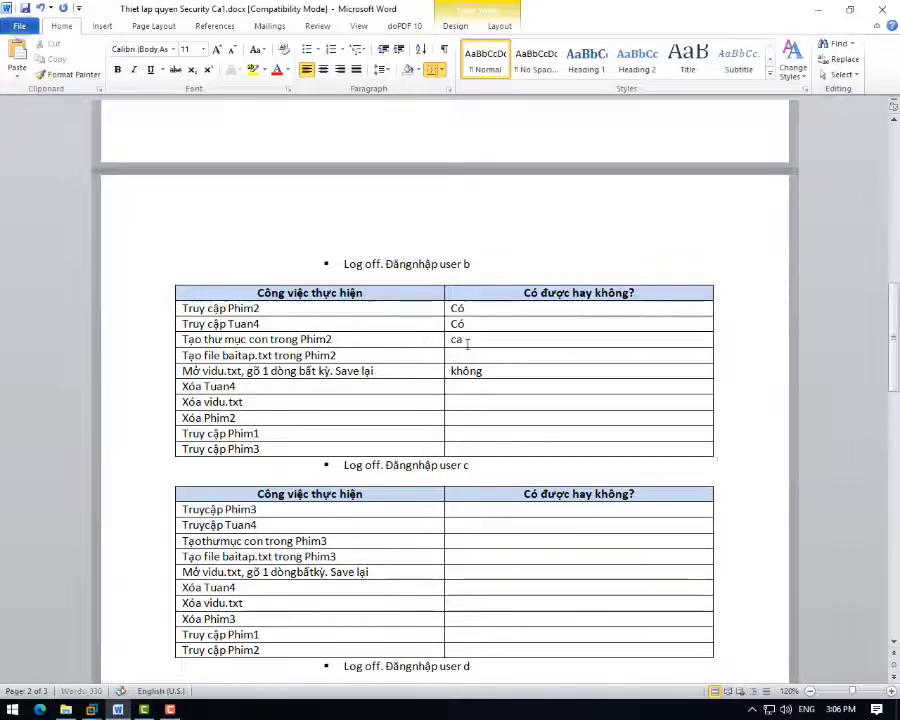
type(" đăng ")
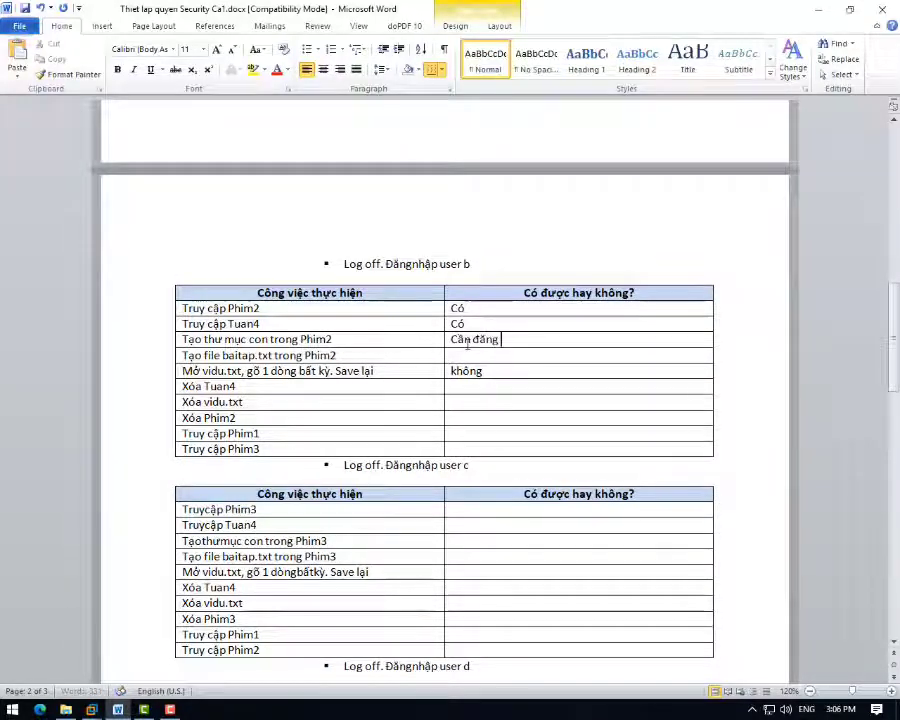
type("nhâp ")
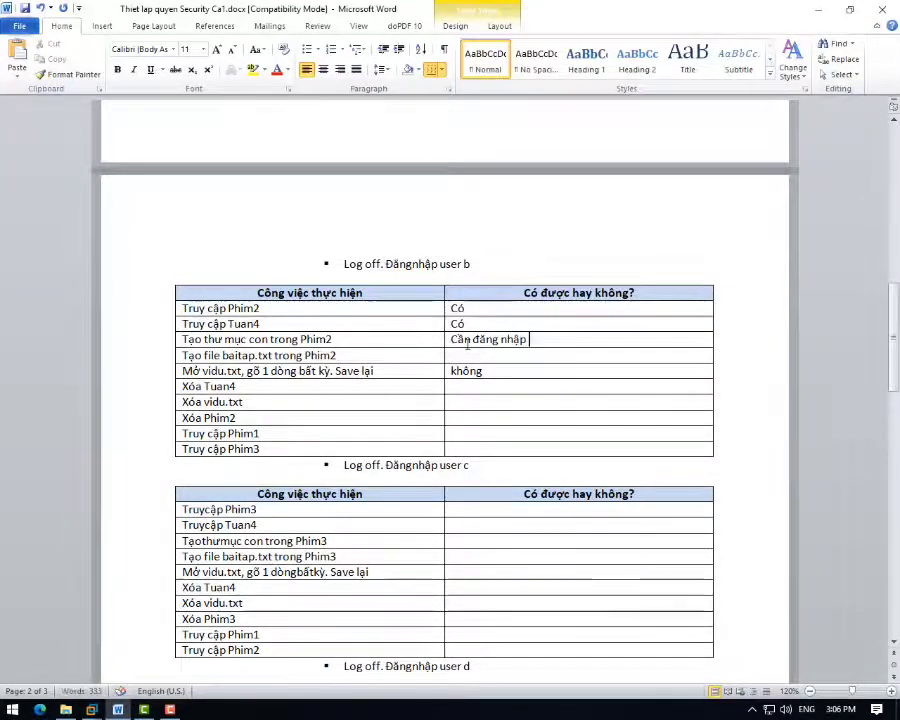
type("tài k")
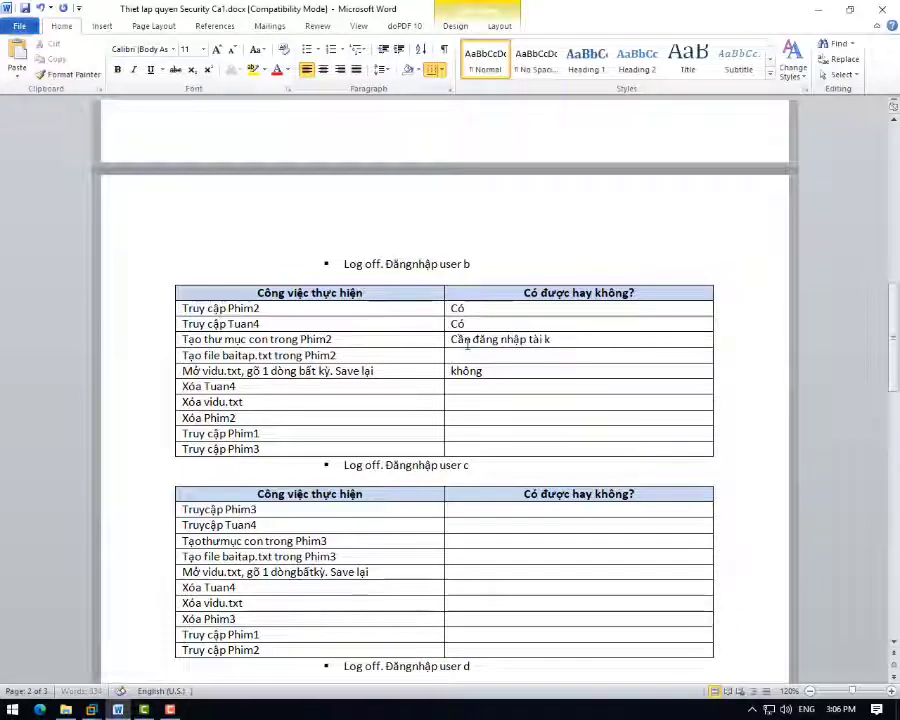
type("hoảnadm")
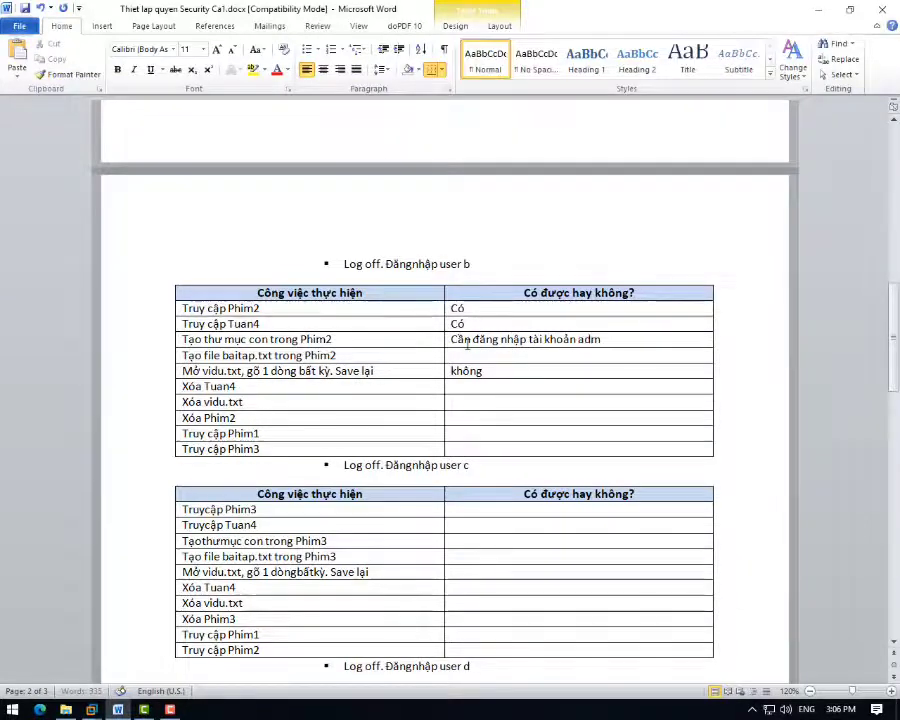
type("in")
key("Down")
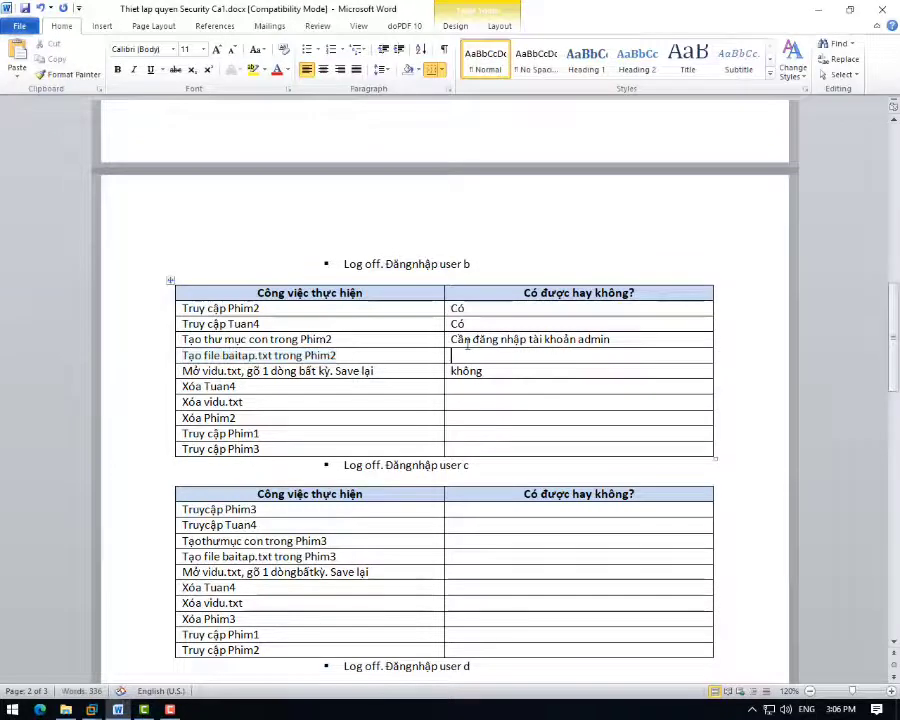
type("không")
key("Down")
key("shift+Home")
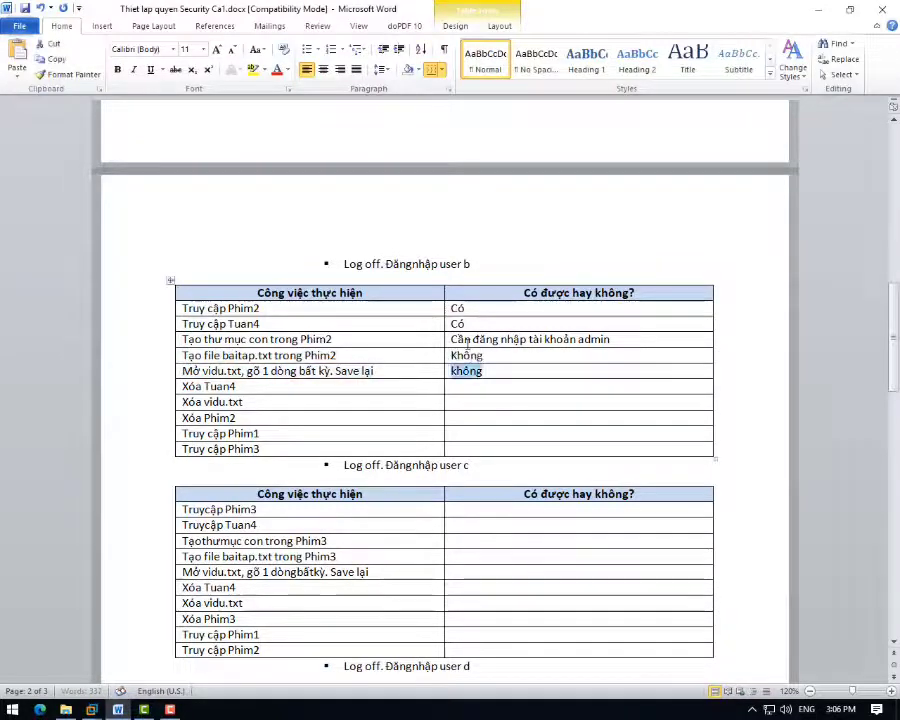
key("Tab")
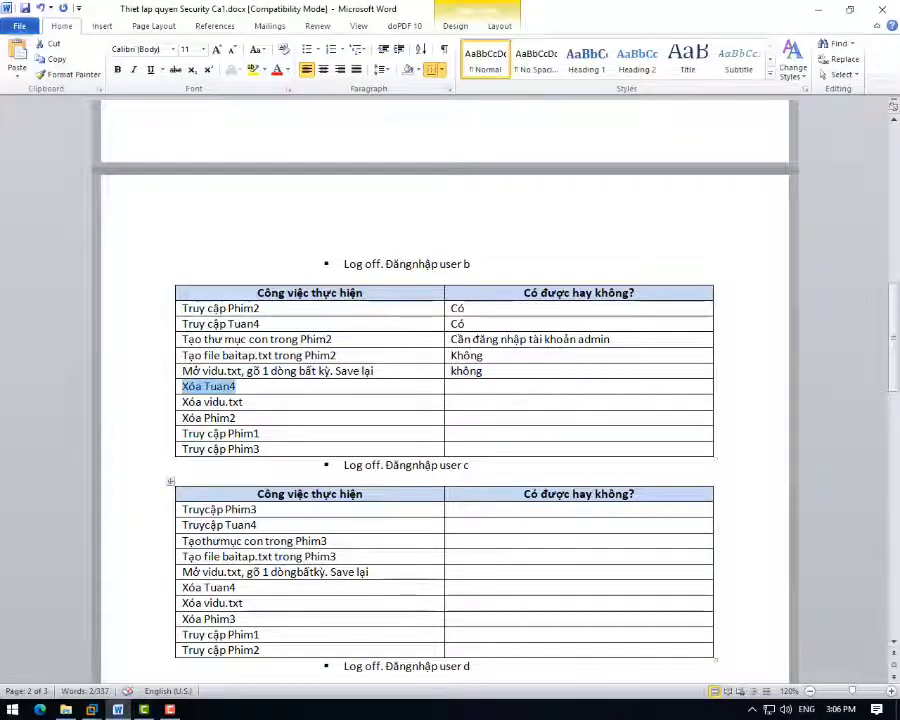
- As user b, try deleting Tuan4 and dismiss the administrator password request
mouse_move(91, 709)
left_click(220, 610)
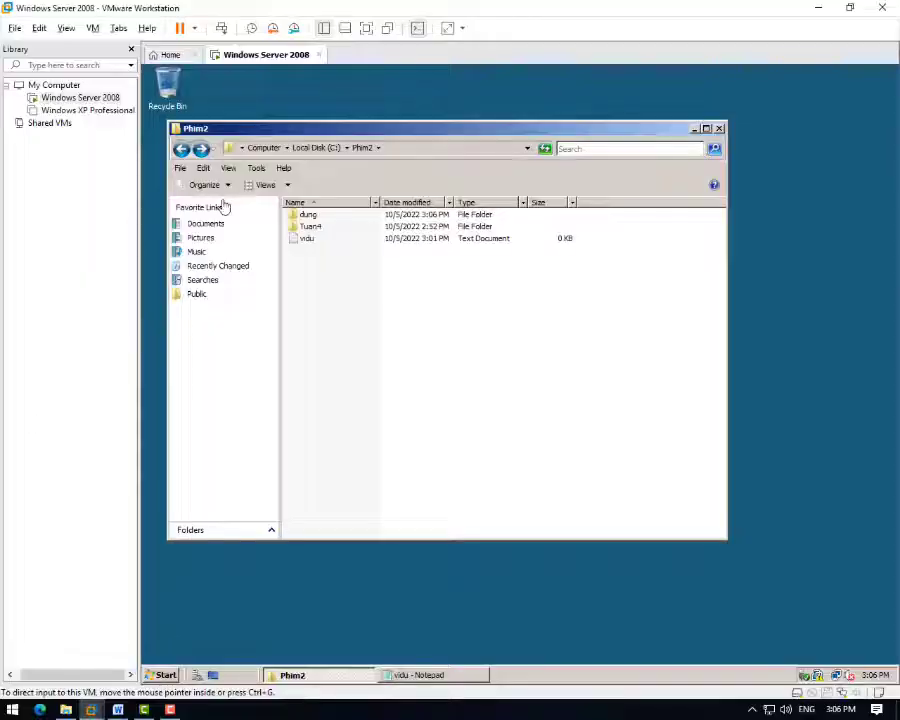
left_click(308, 228)
right_click(308, 230)
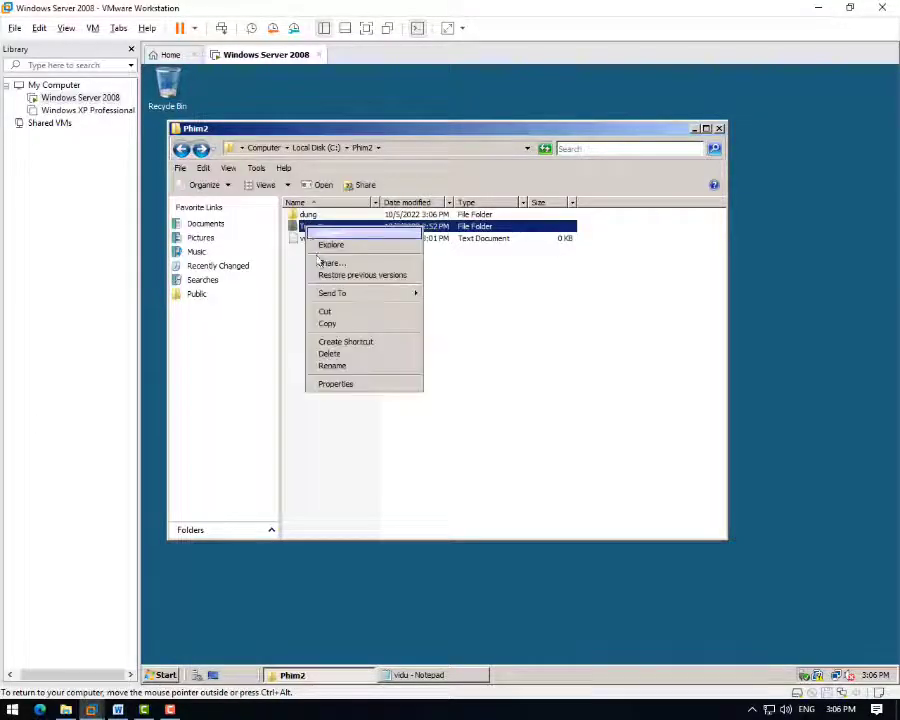
left_click(334, 353)
left_click(574, 428)
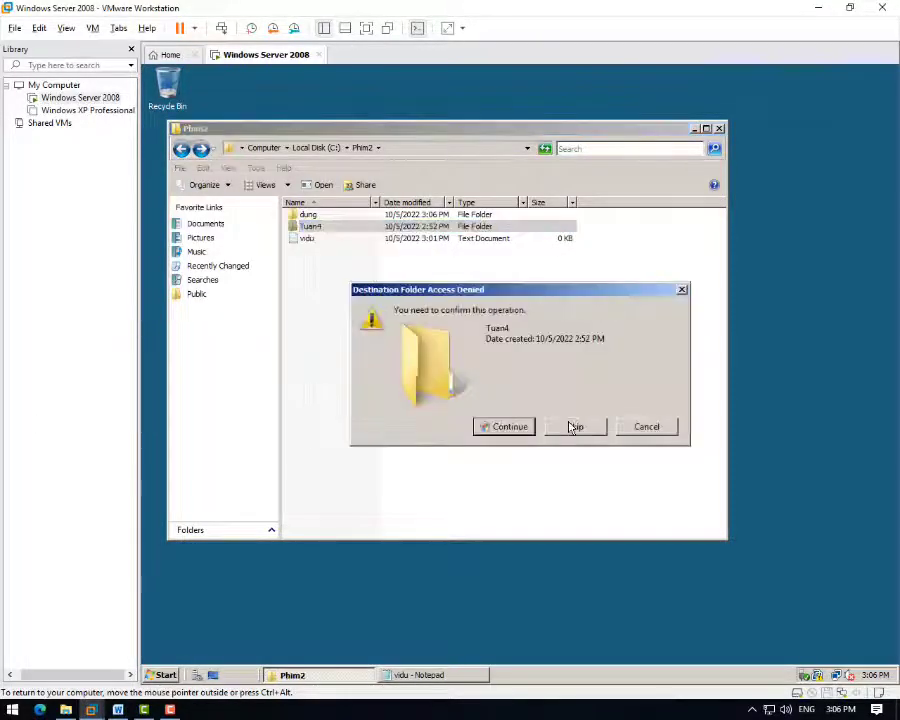
left_click(510, 427)
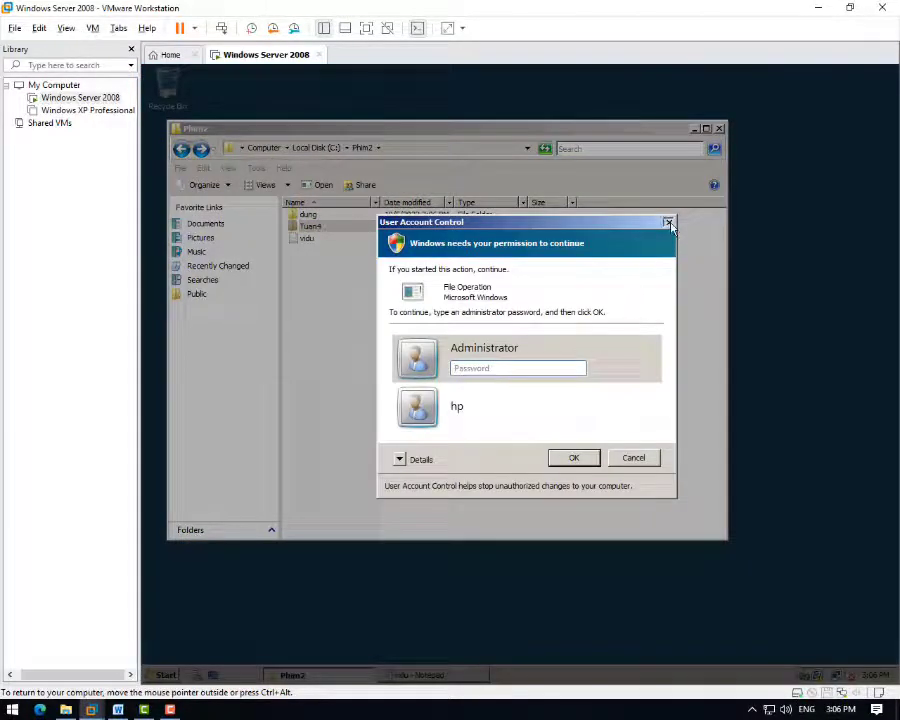
left_click(669, 224)
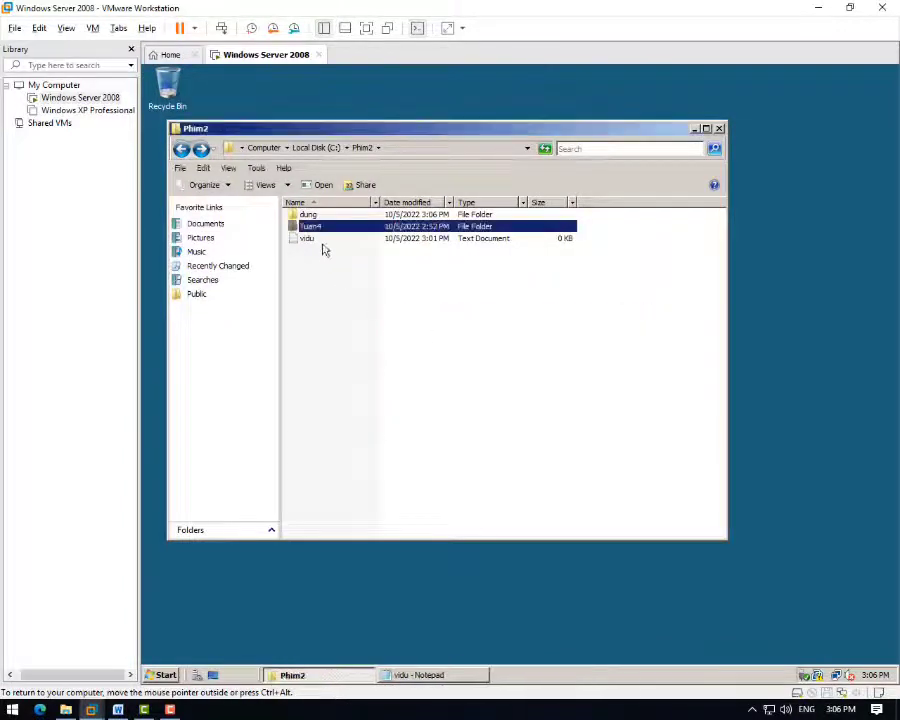
- Try deleting Phim2 from C:, cancel the UAC prompt, and check the Recycle Bin
left_click(180, 148)
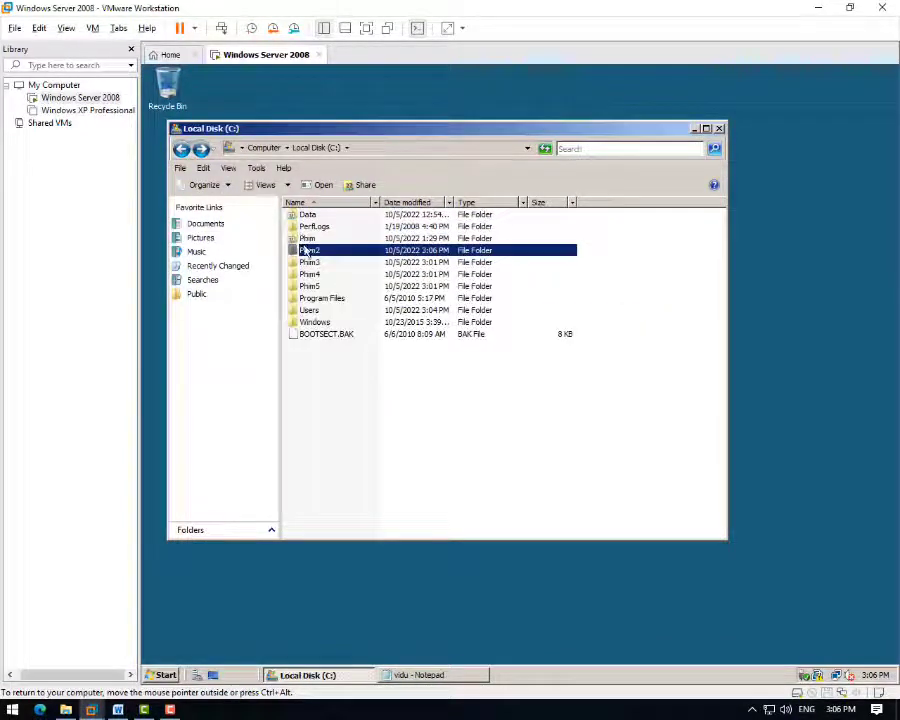
right_click(306, 249)
left_click(333, 374)
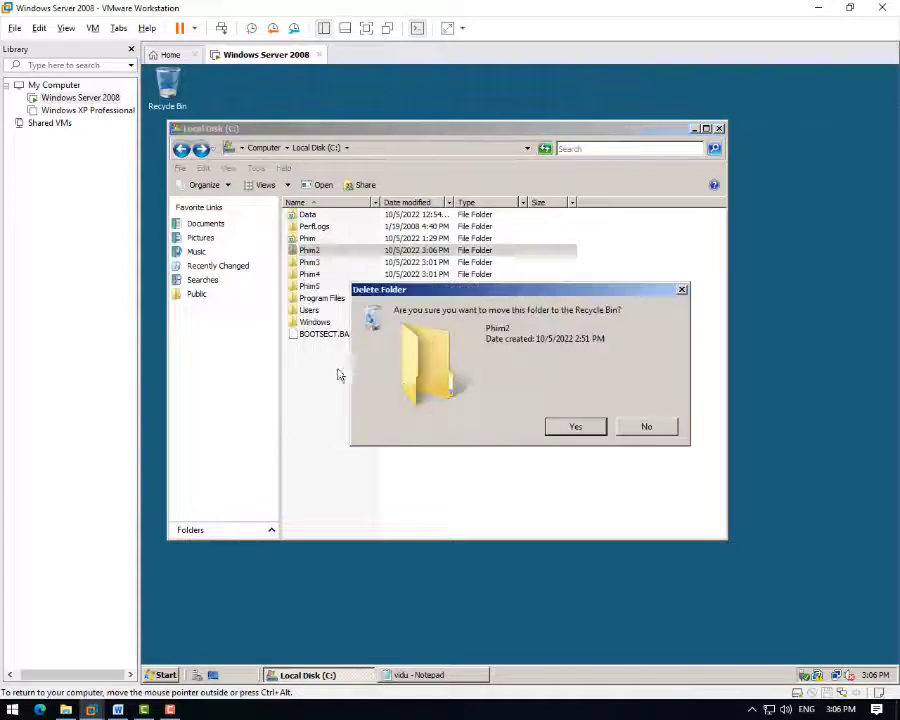
left_click(578, 427)
left_click(518, 433)
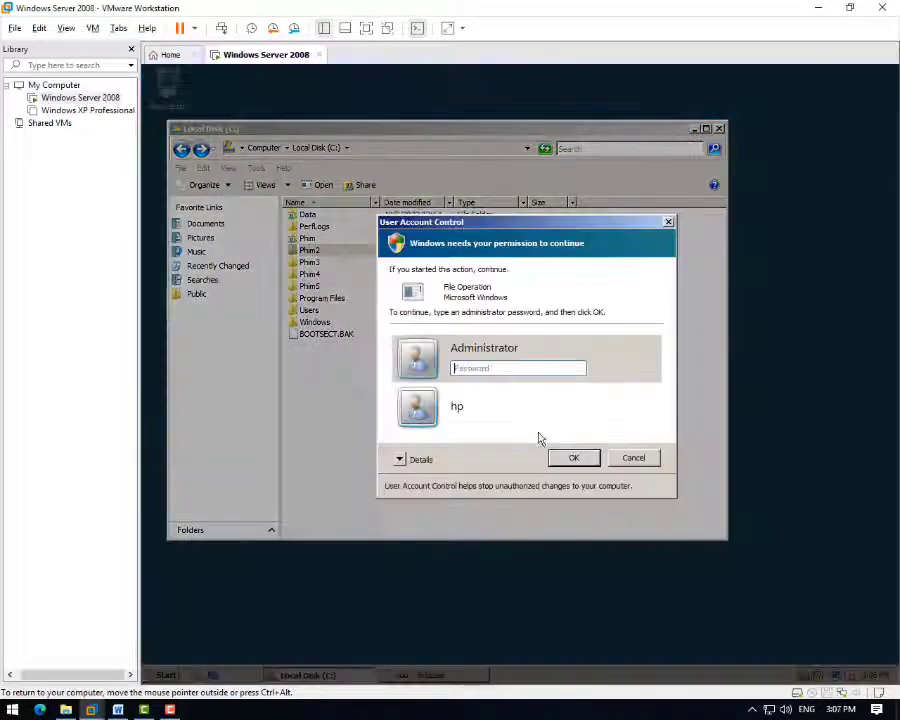
left_click(632, 459)
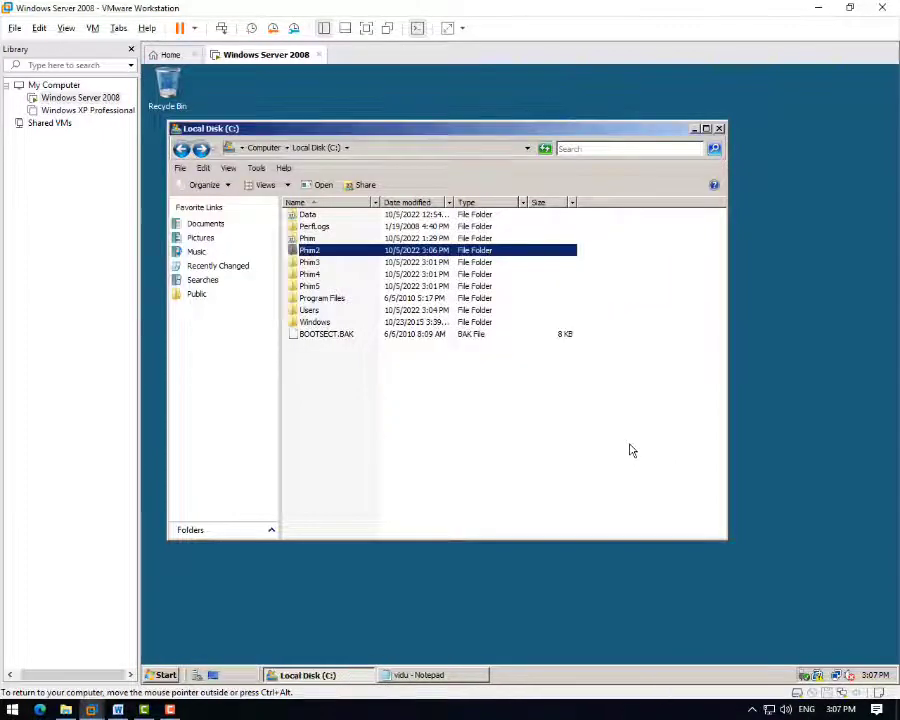
double_click(164, 96)
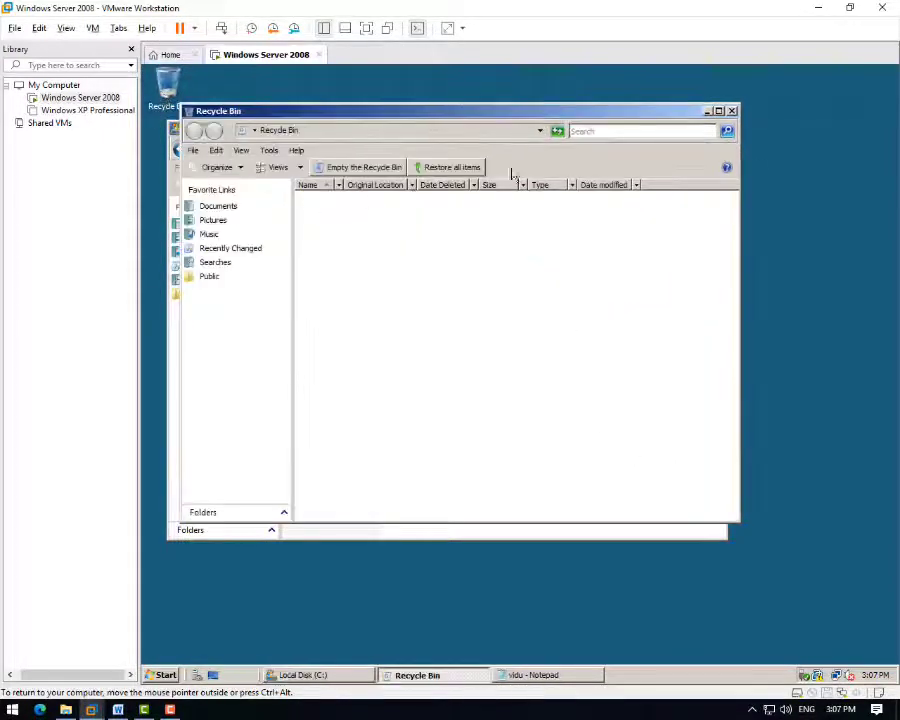
key("alt+F4")
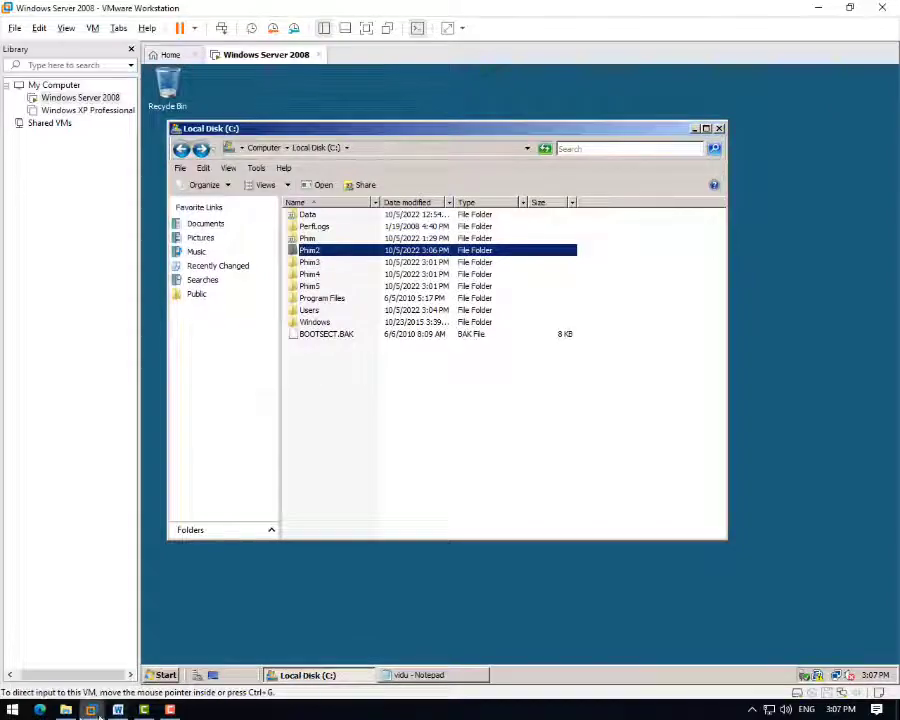
left_click(117, 710)
- Enter 'không' in user b's answers for Xóa Tuan4, Xóa vidu.txt, Xóa Phim2 and Truy cập Phim1
left_click(466, 386)
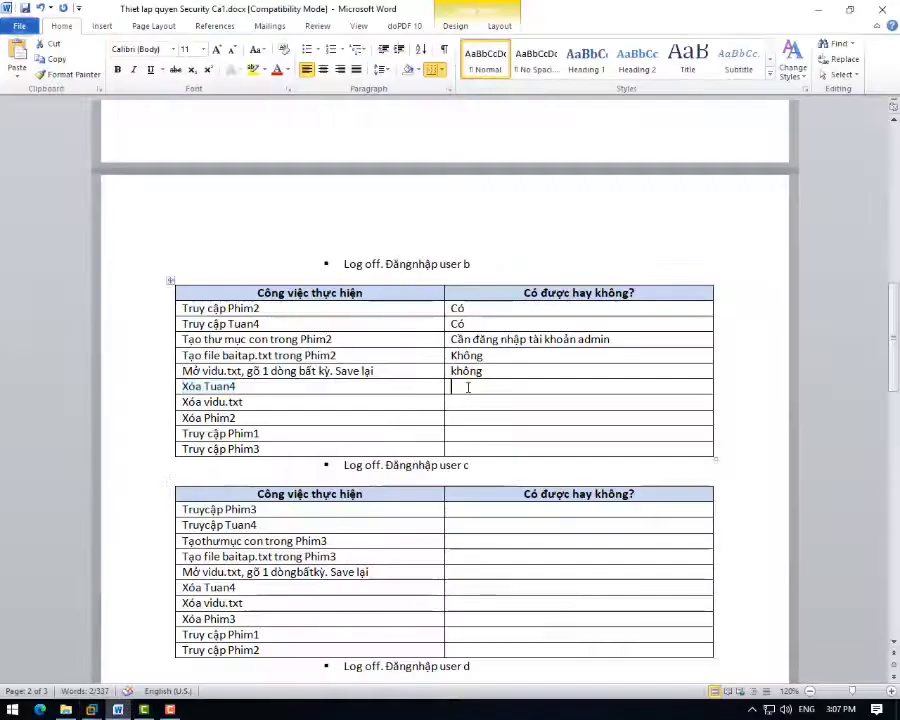
type("không")
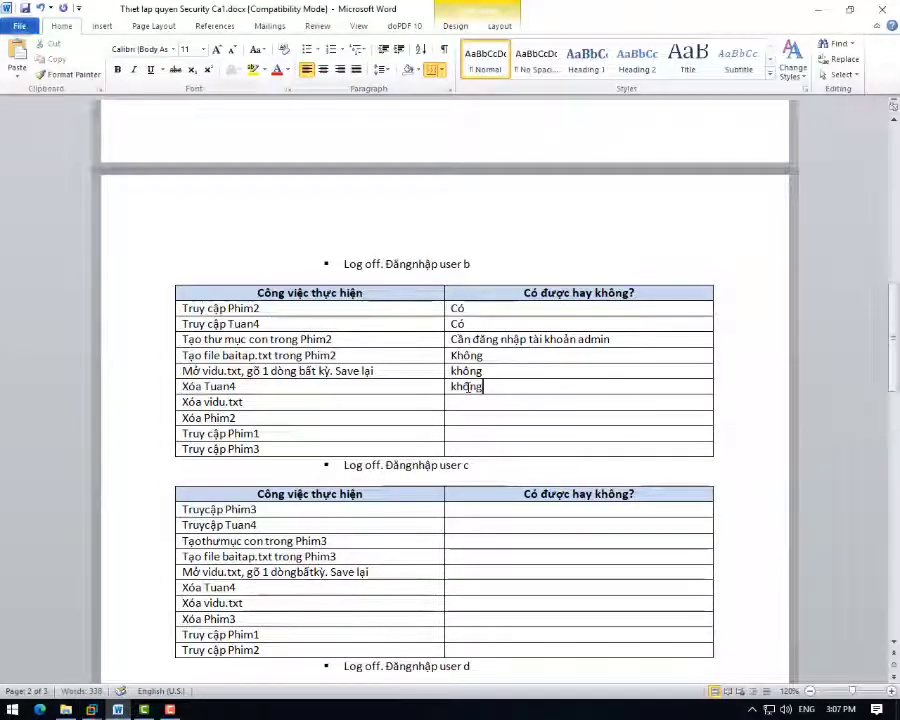
key("Tab")
key("Tab")
type("khôn")
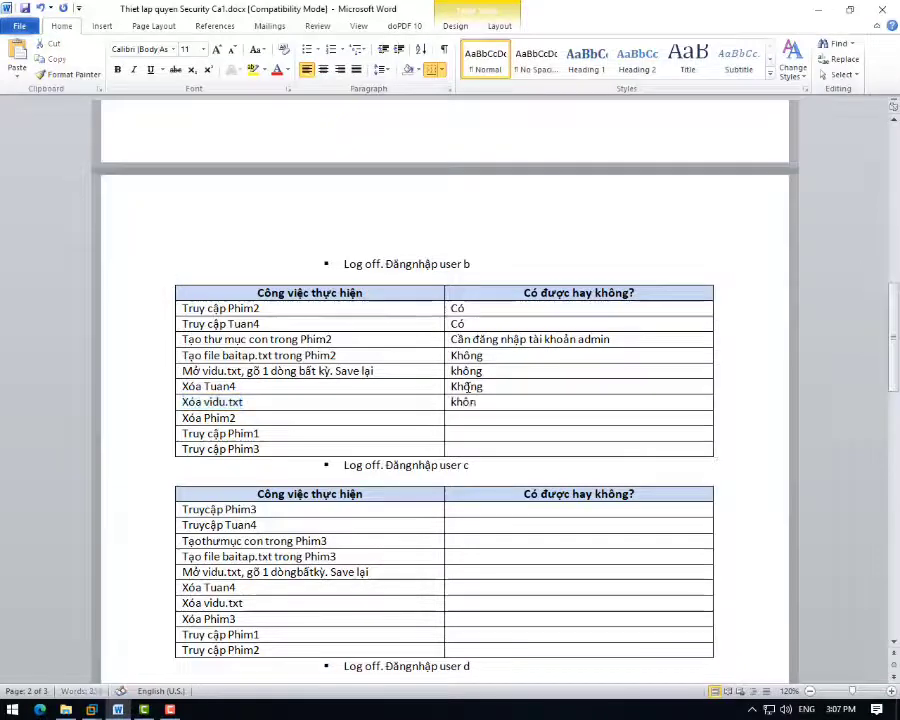
type("g")
key("Tab")
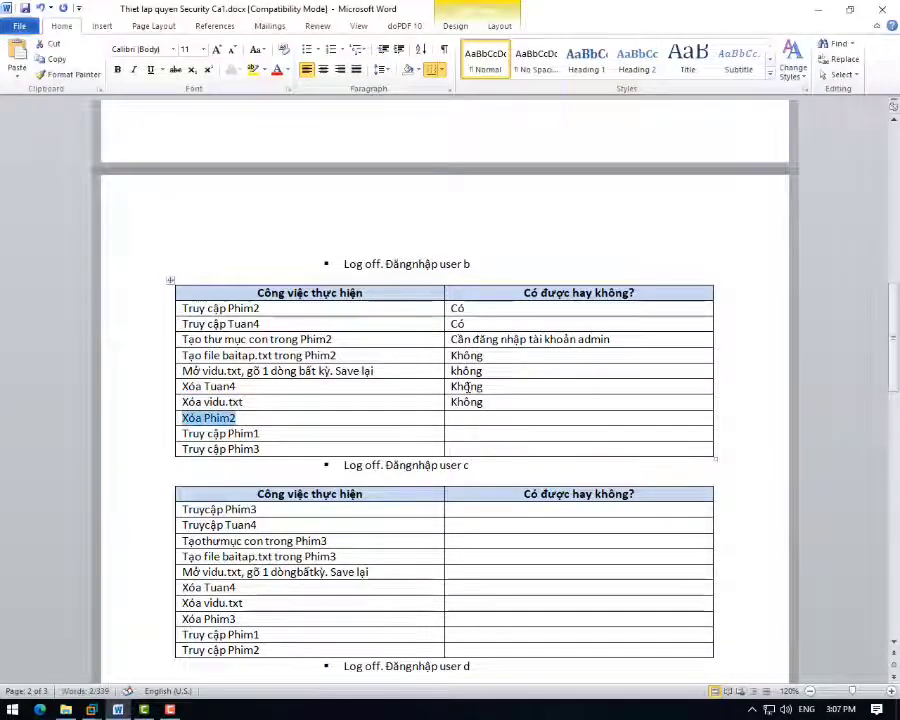
key("Tab")
type("không")
key("Tab")
key("Tab")
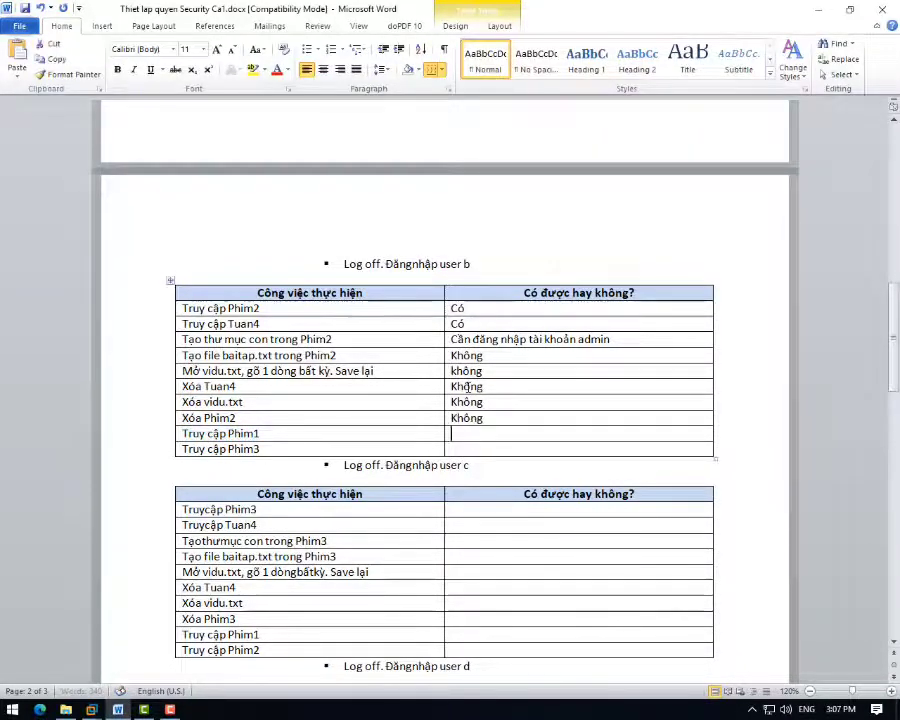
type("không")
key("Tab")
key("Tab")
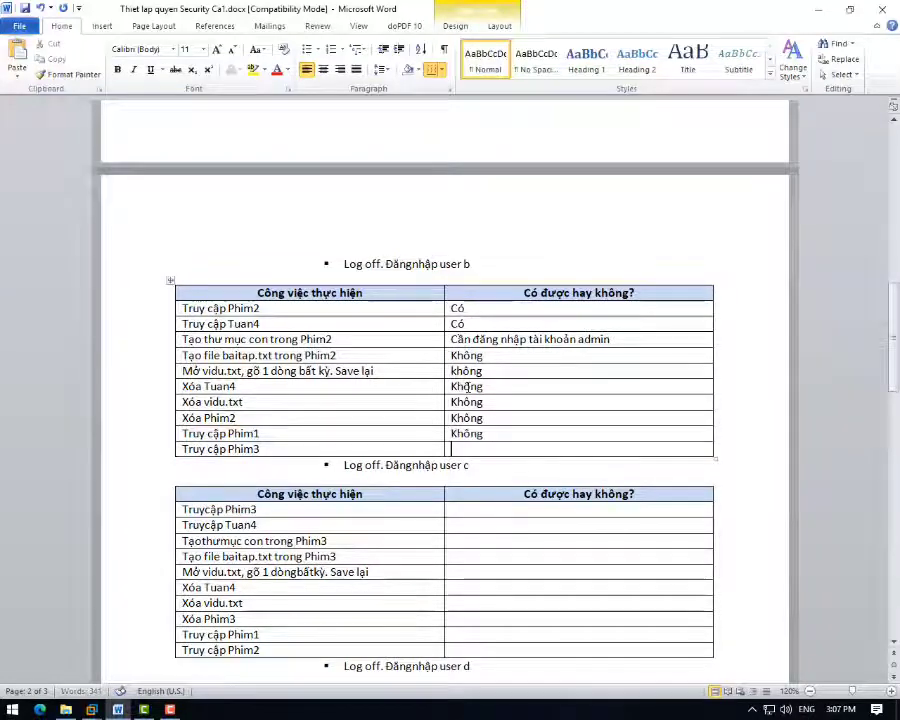
type("khong")
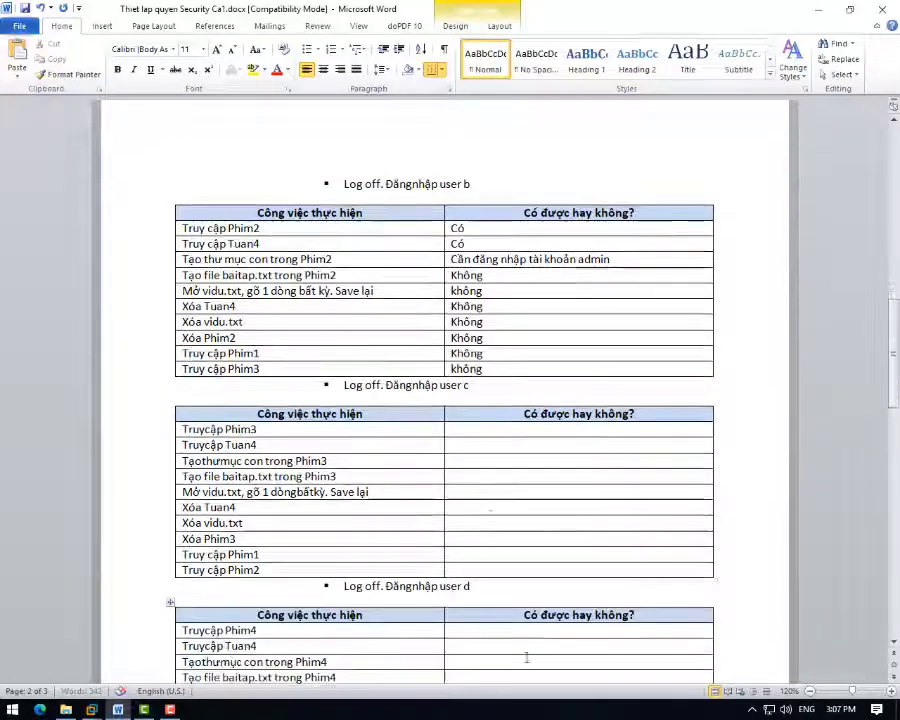
scroll(474, 454, "down", 2)
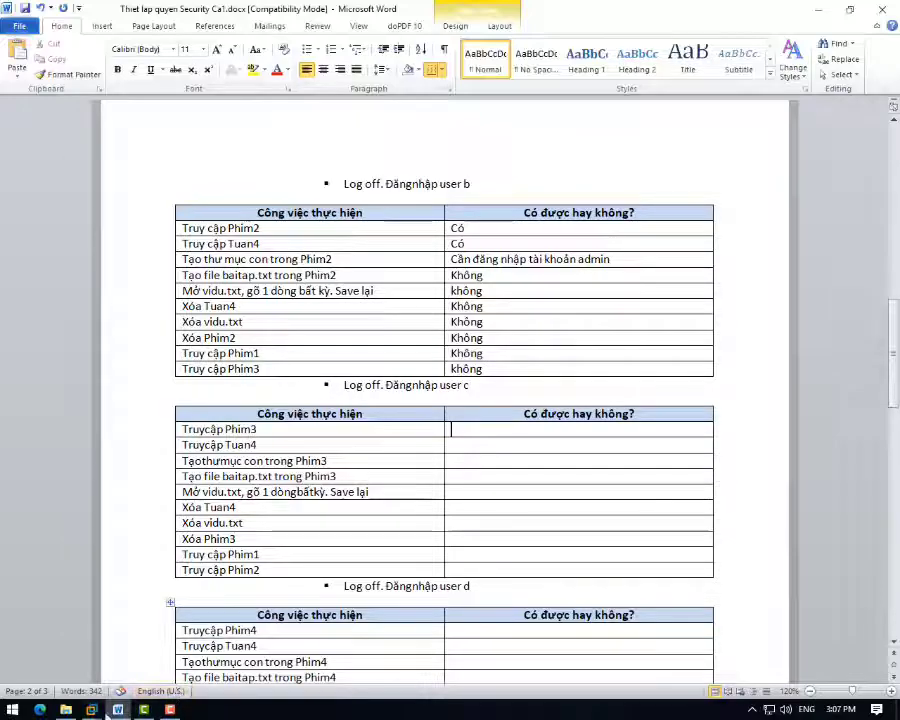
mouse_move(91, 708)
left_click(172, 669)
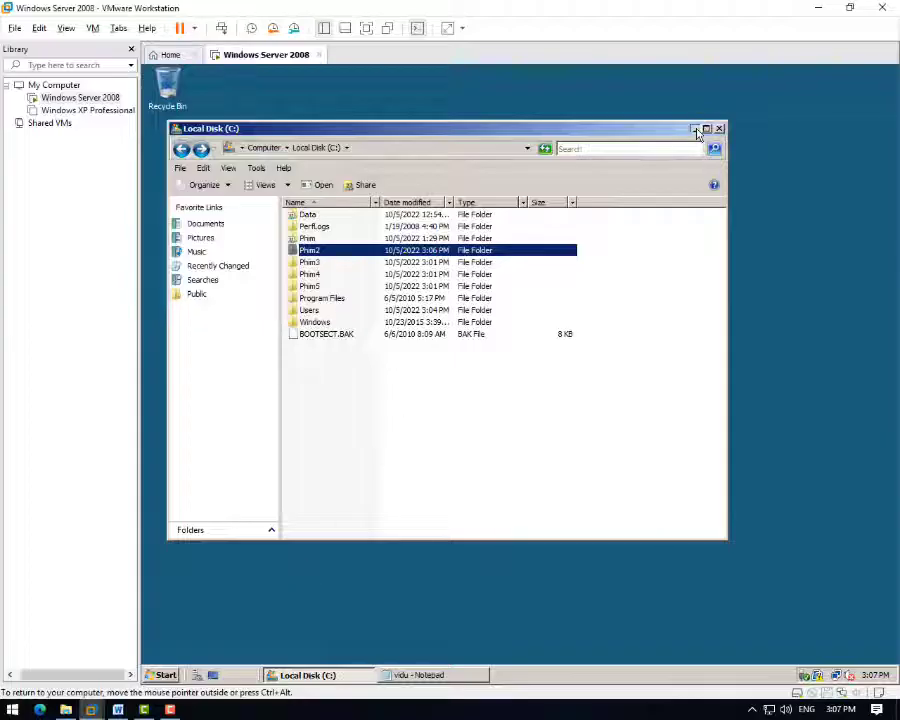
- Use Switch User to reach the logon screen and sign in as user c with its password
left_click(695, 130)
left_click(166, 678)
left_click(372, 647)
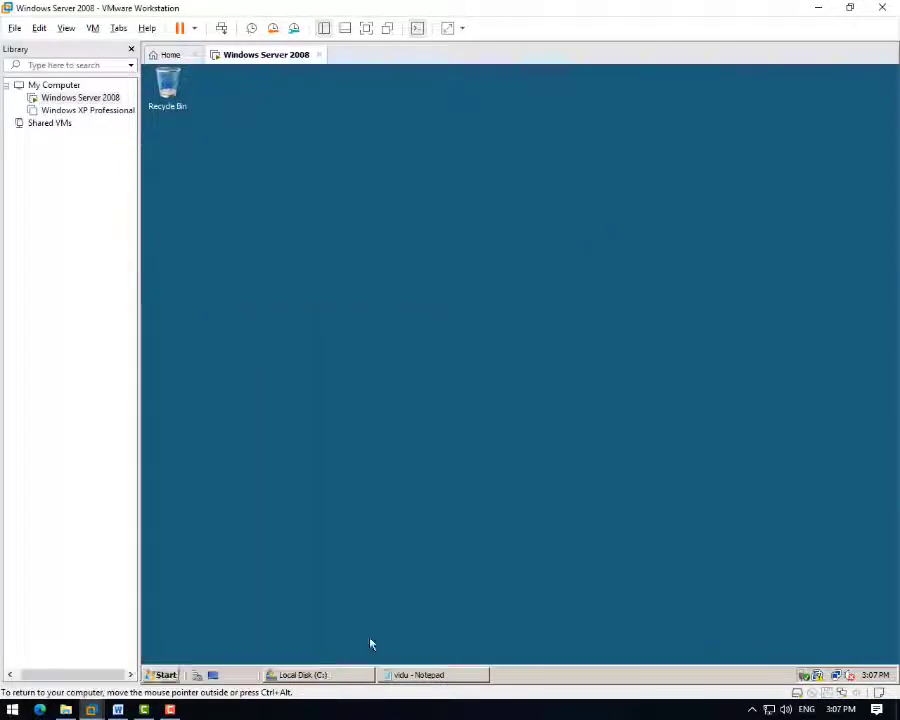
left_click(520, 506)
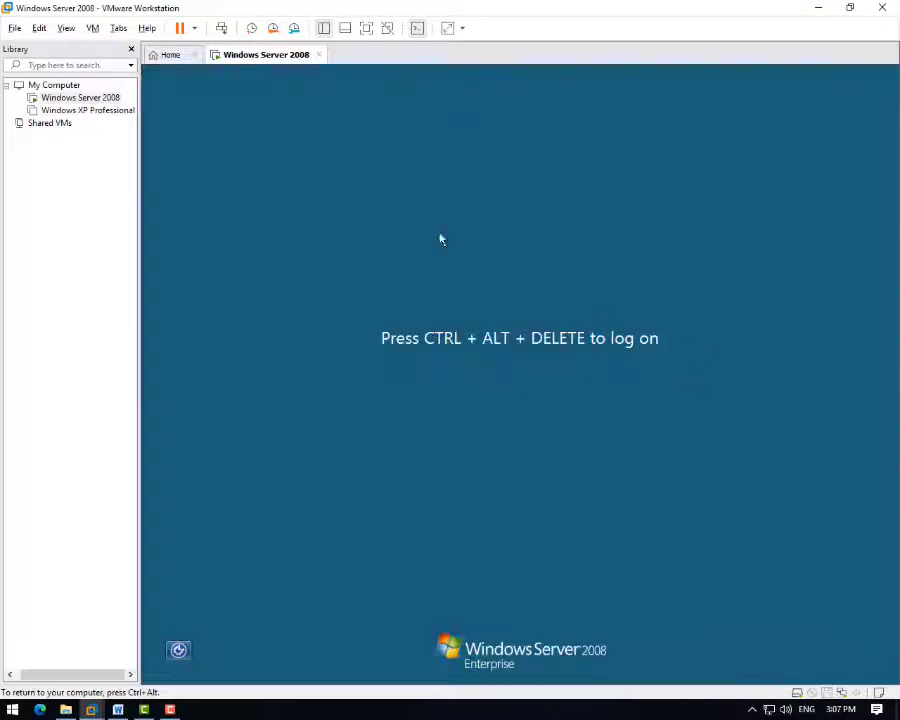
key("ctrl+alt+Insert")
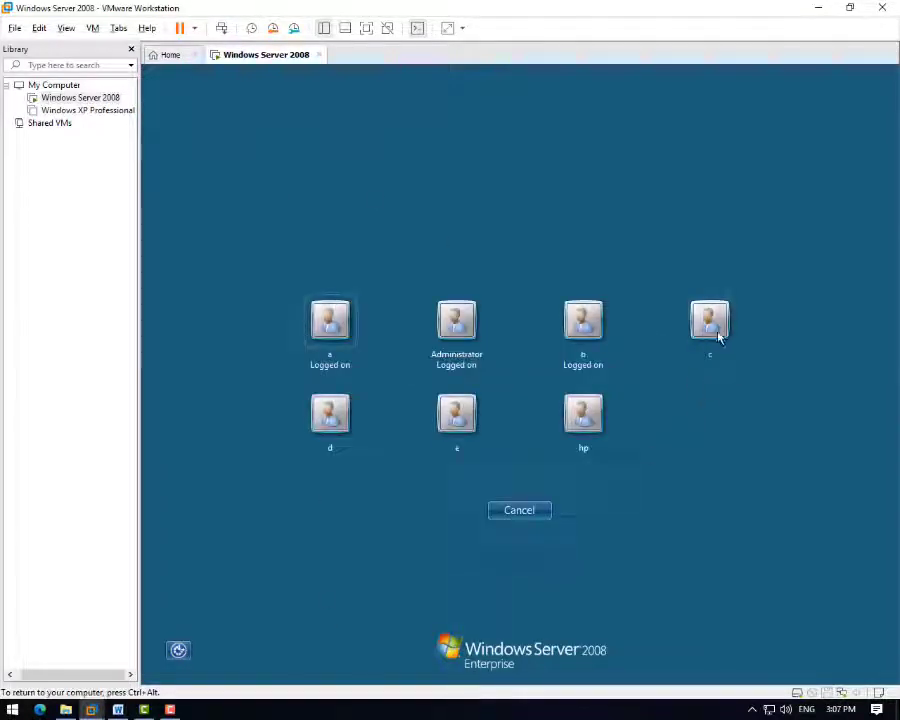
left_click(716, 332)
type("•")
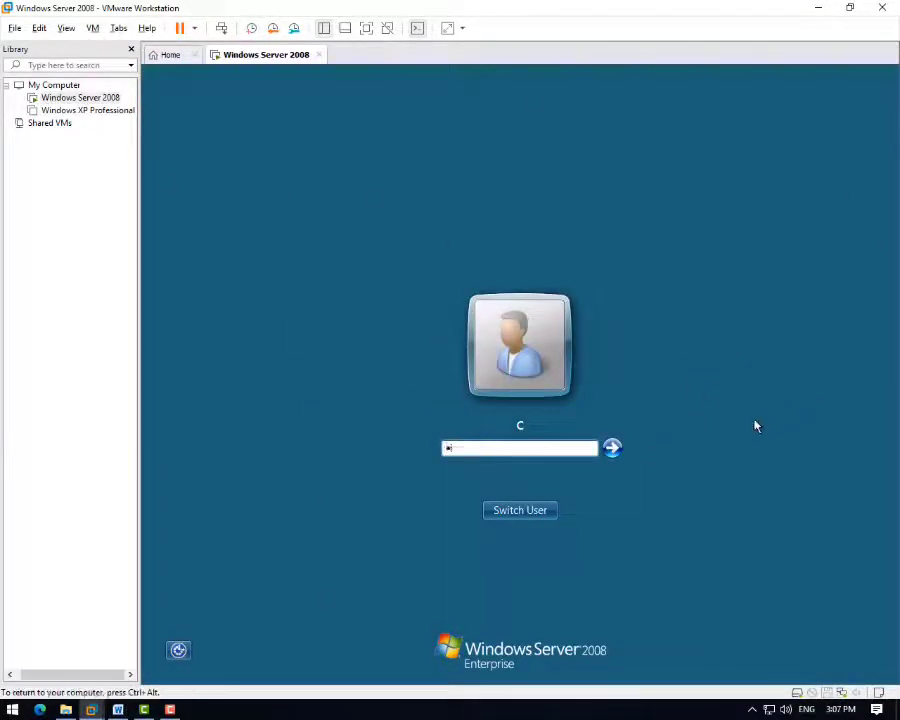
type("••")
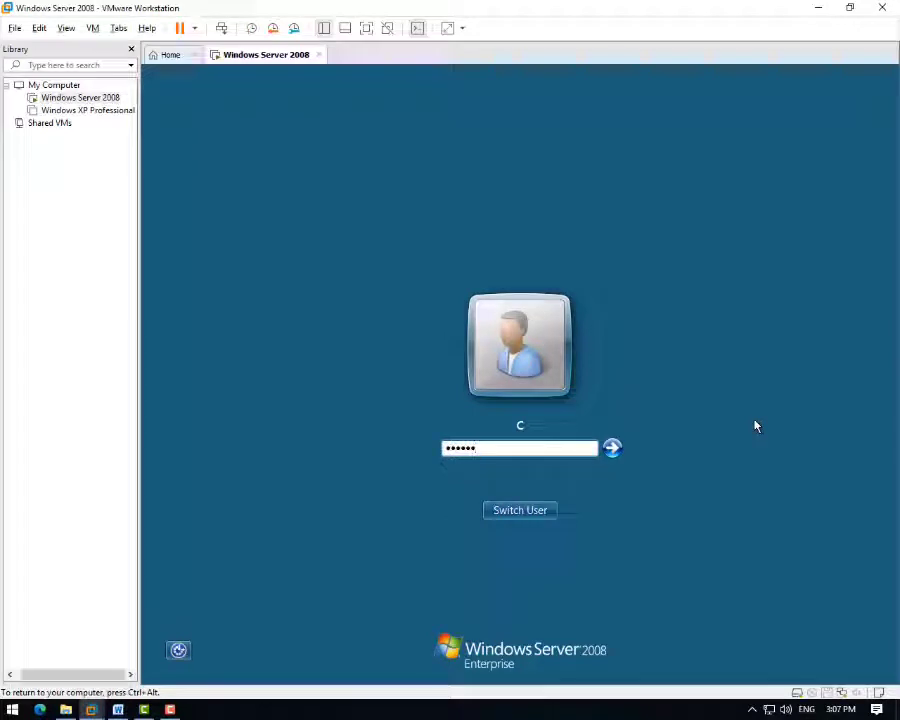
key("Return")
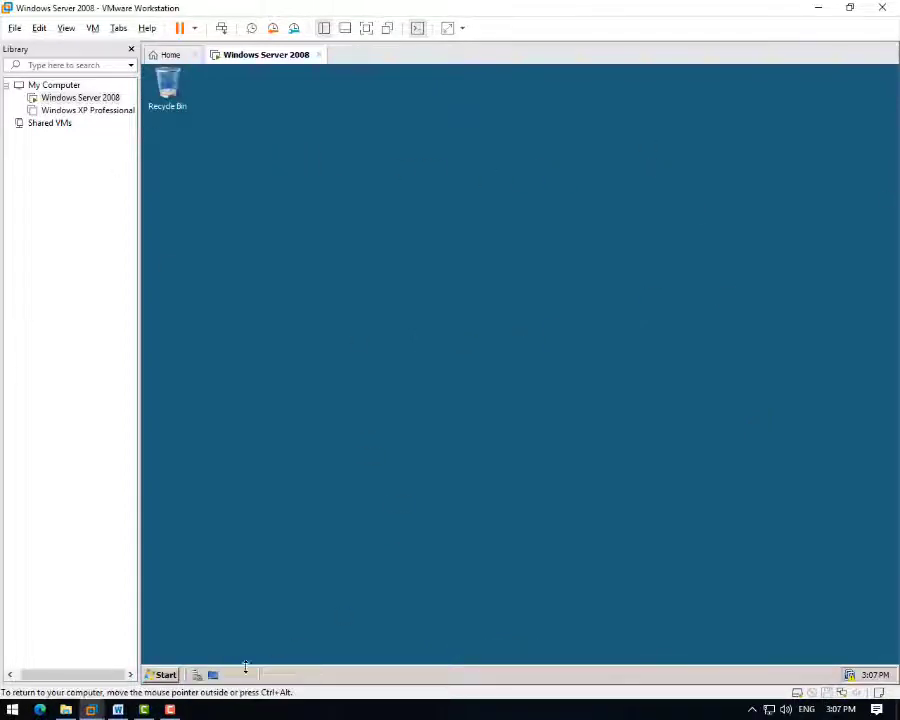
- Browse to C:\Phim3 and look inside its Tuan4 folder
left_click(164, 674)
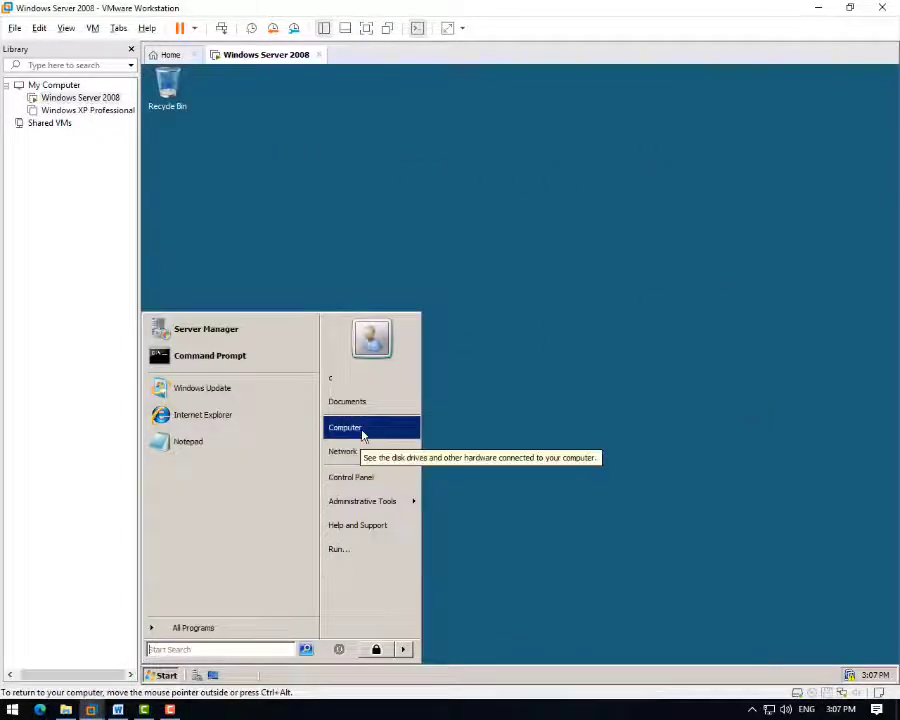
left_click(360, 429)
left_click(368, 220)
double_click(368, 220)
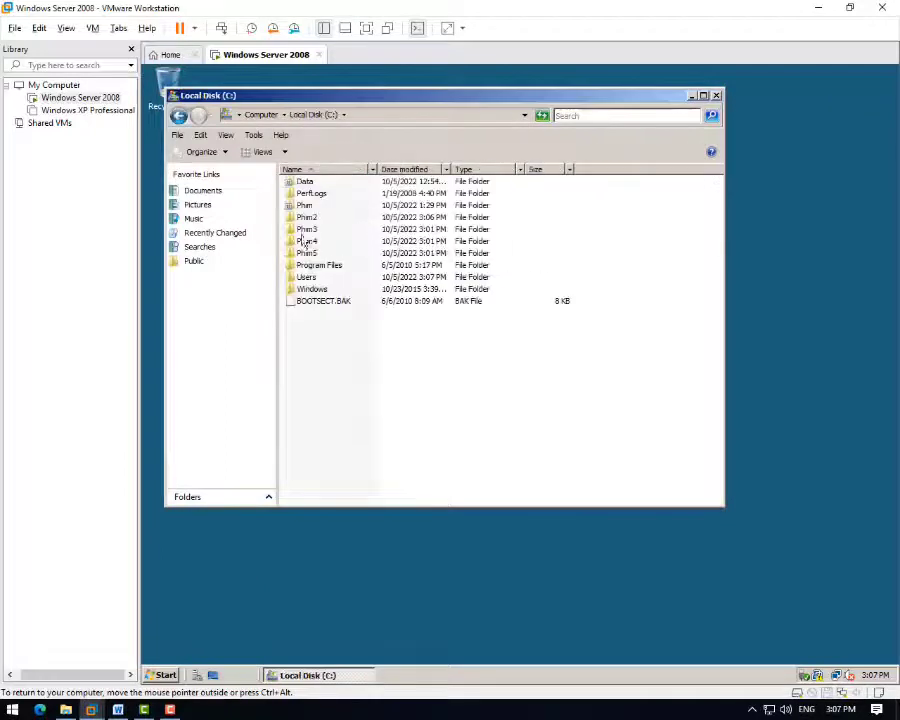
double_click(316, 236)
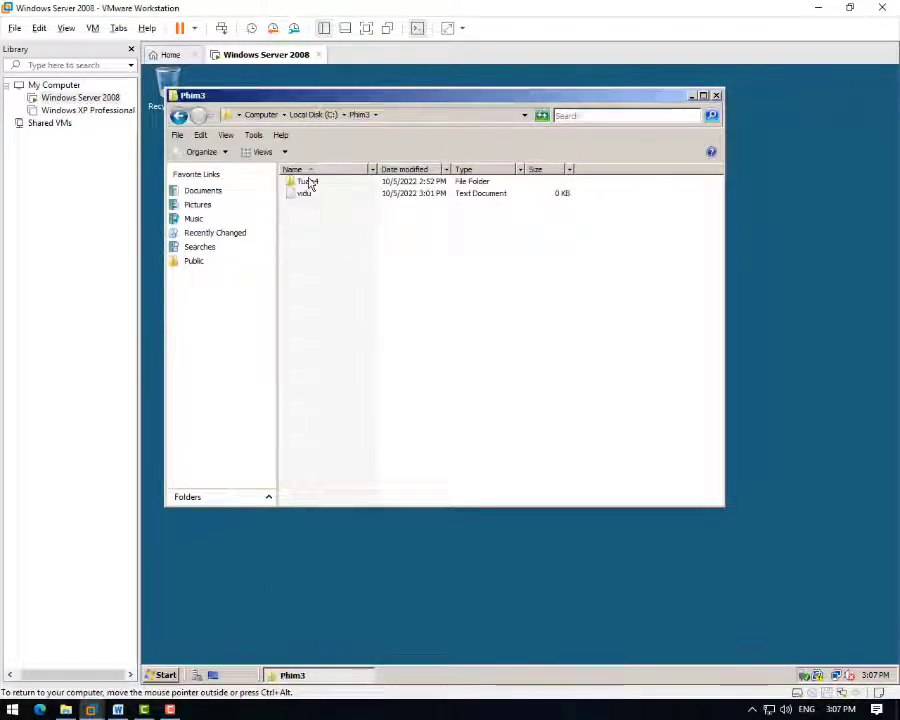
double_click(306, 182)
left_click(178, 115)
- Try editing vidu with the text 'sdfsdf' and saving, then discard the changes after access is denied
double_click(300, 193)
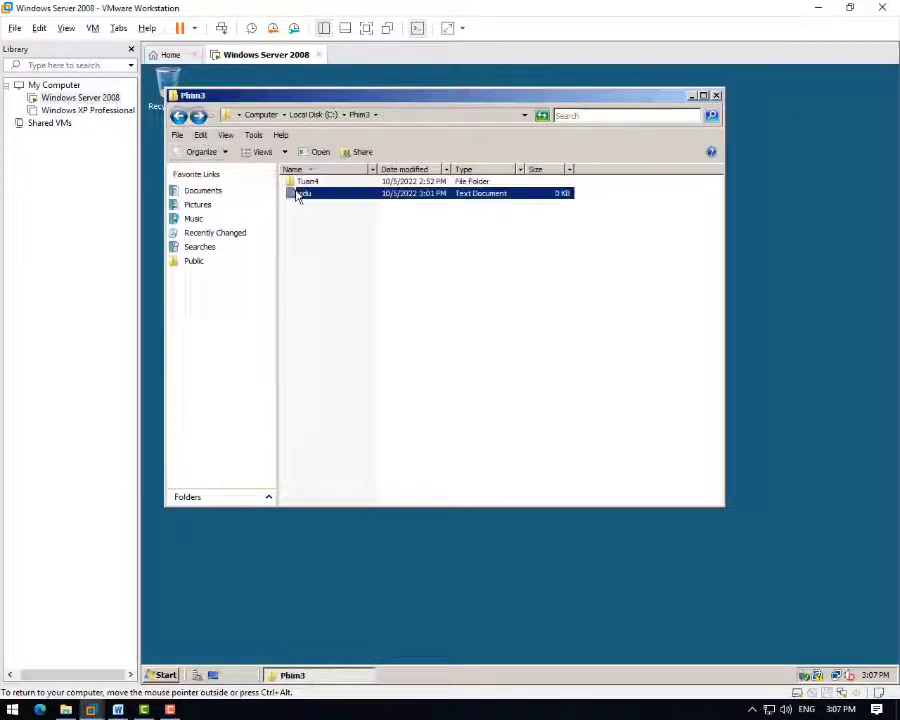
left_click(549, 414)
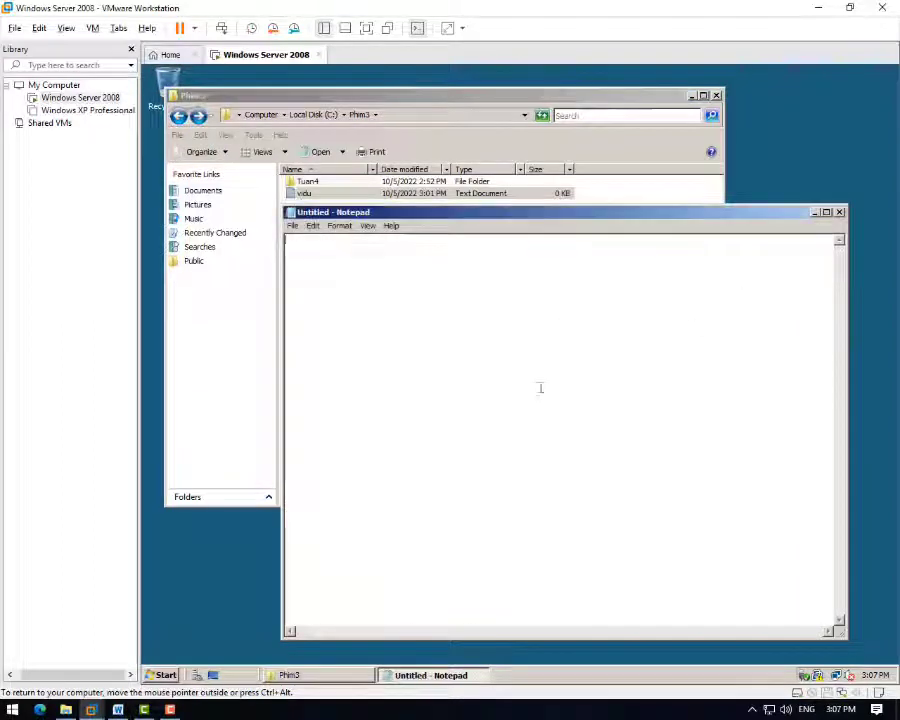
type("sdf")
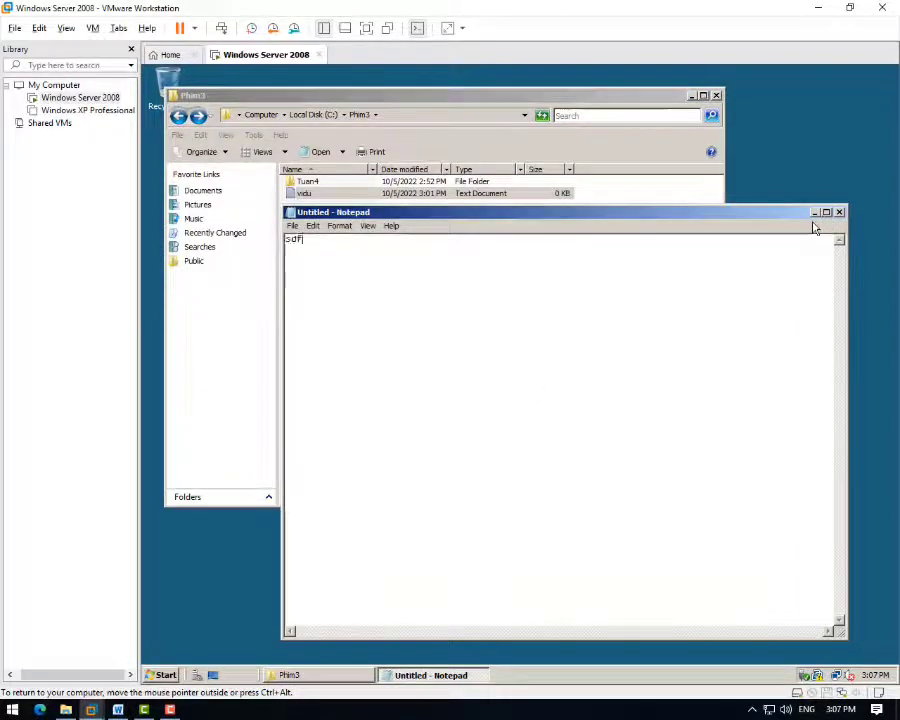
type("sdf")
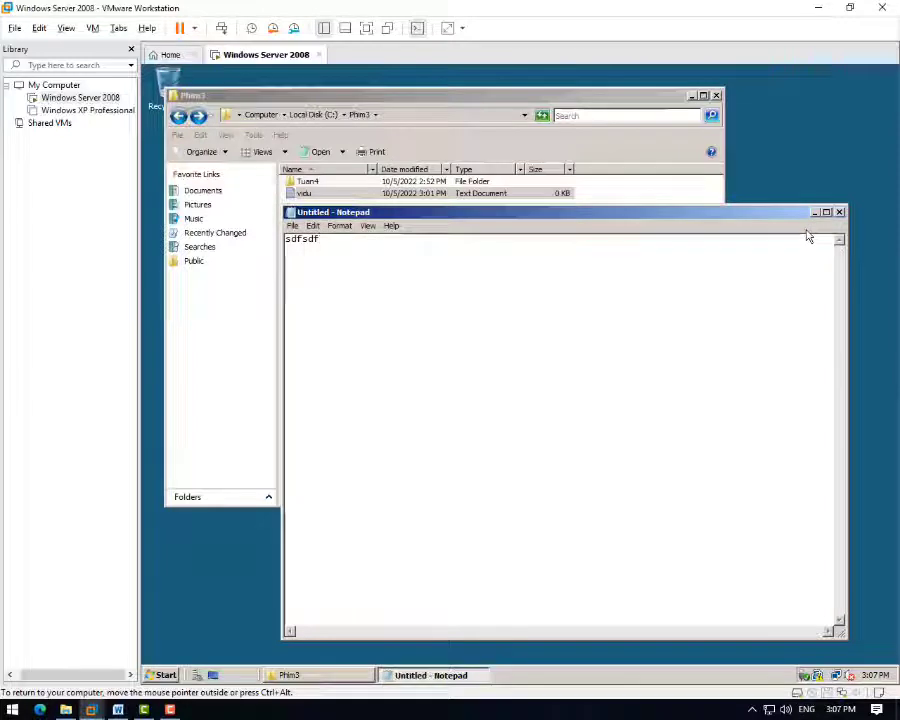
key("ctrl+s")
left_click(702, 241)
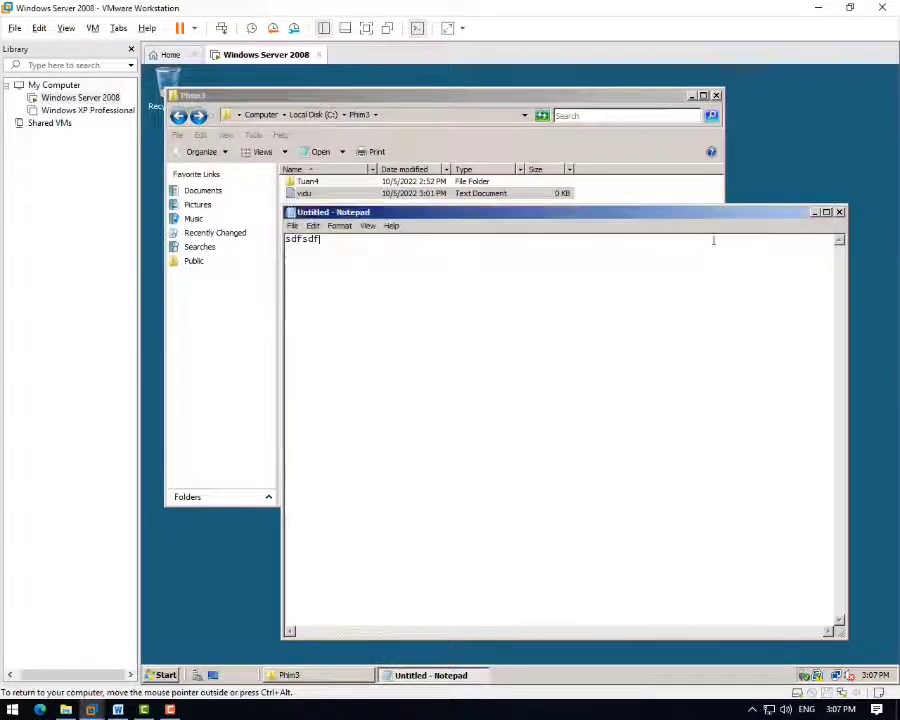
left_click(839, 212)
left_click(576, 383)
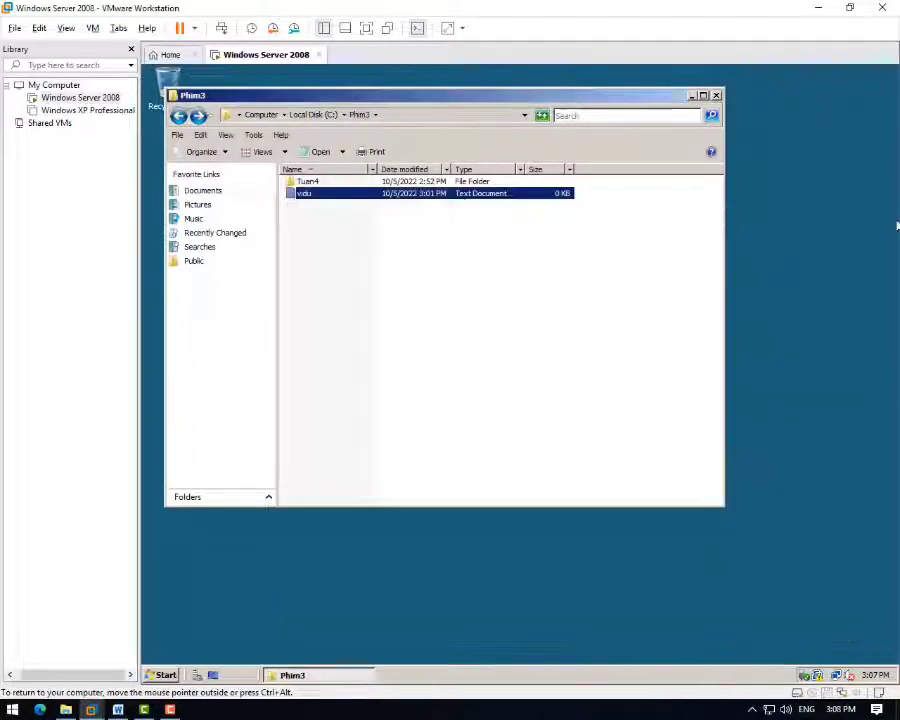
- Try creating a new folder in Phim3, cancel the UAC prompt, and reopen vidu to confirm denial
right_click(396, 280)
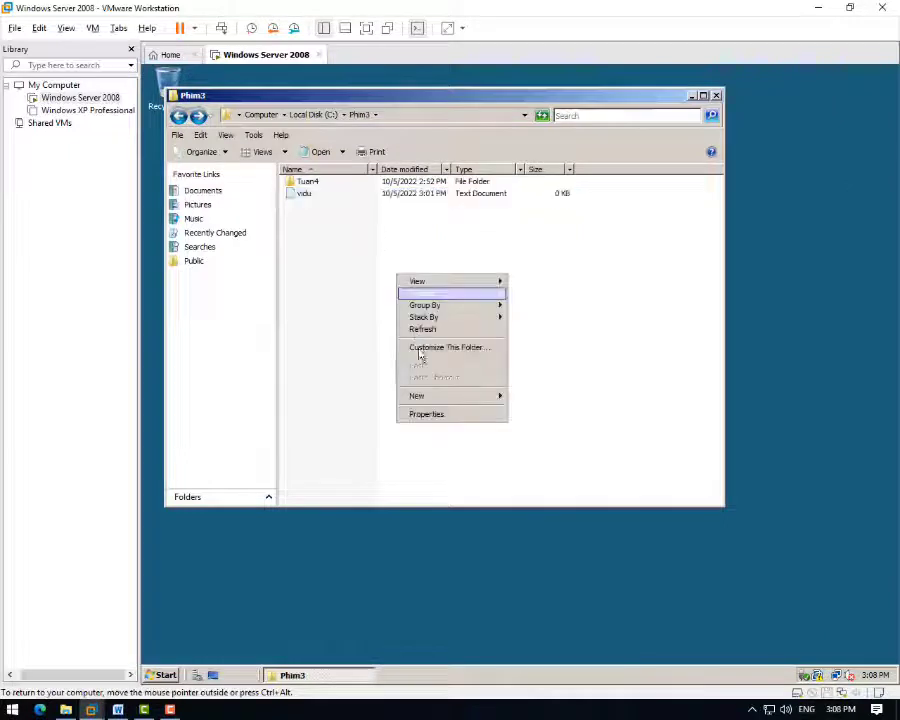
mouse_move(500, 403)
left_click(516, 398)
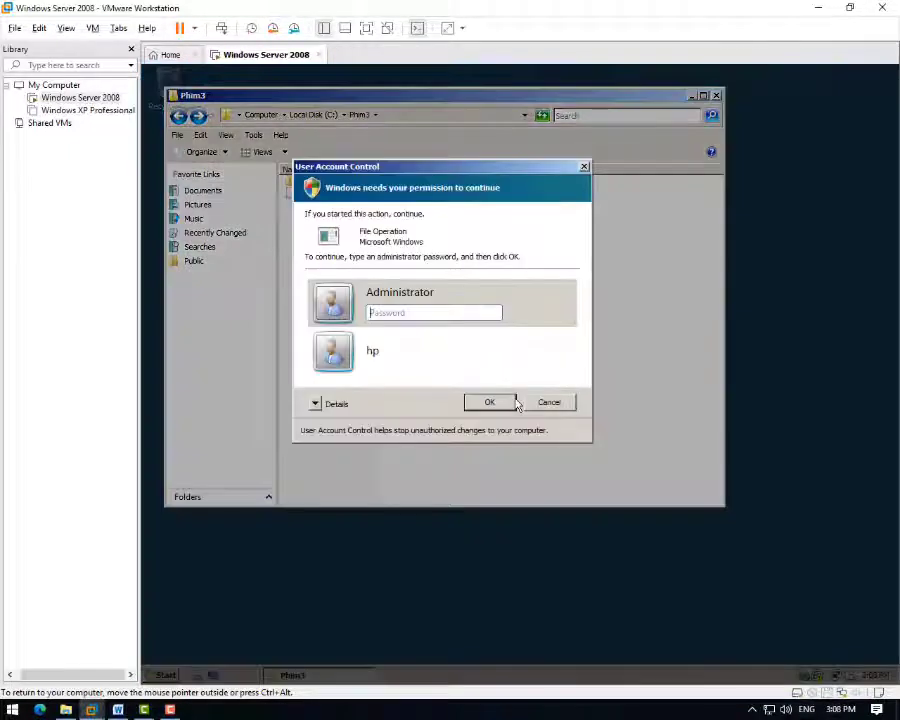
left_click(584, 167)
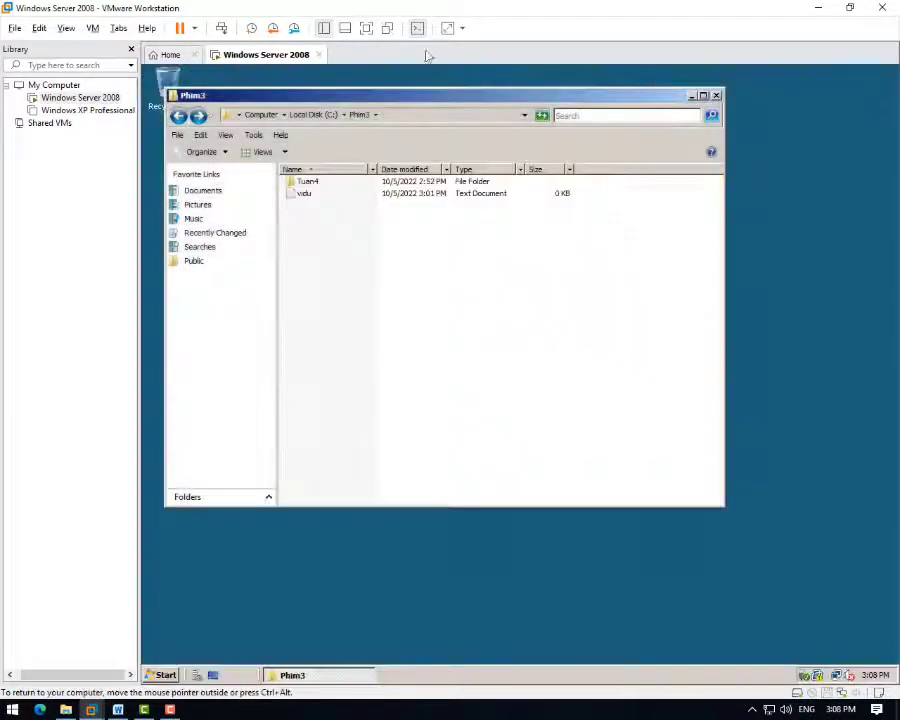
double_click(305, 193)
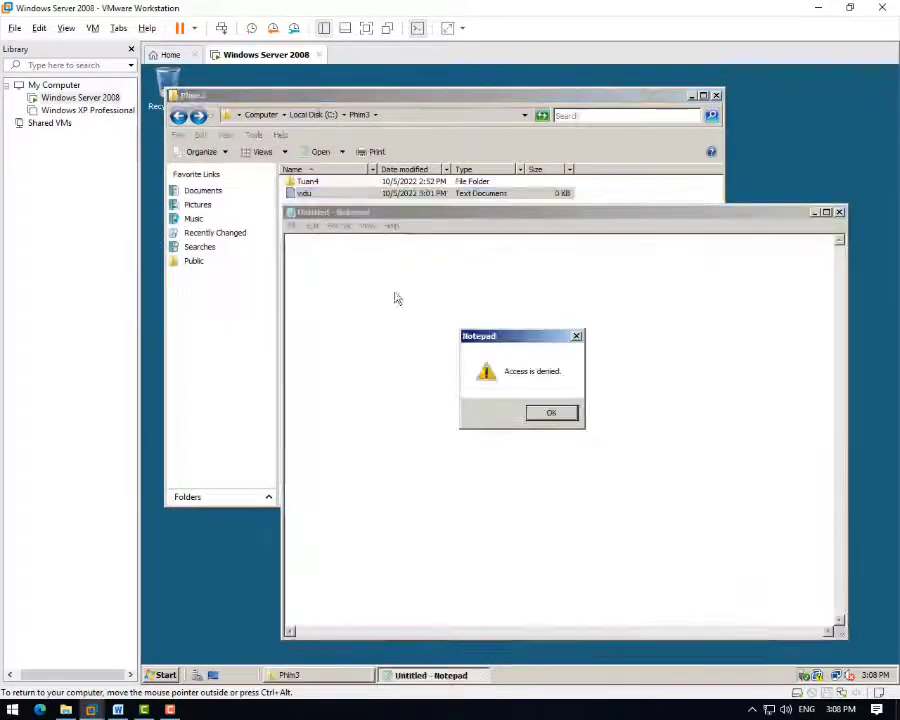
left_click(551, 413)
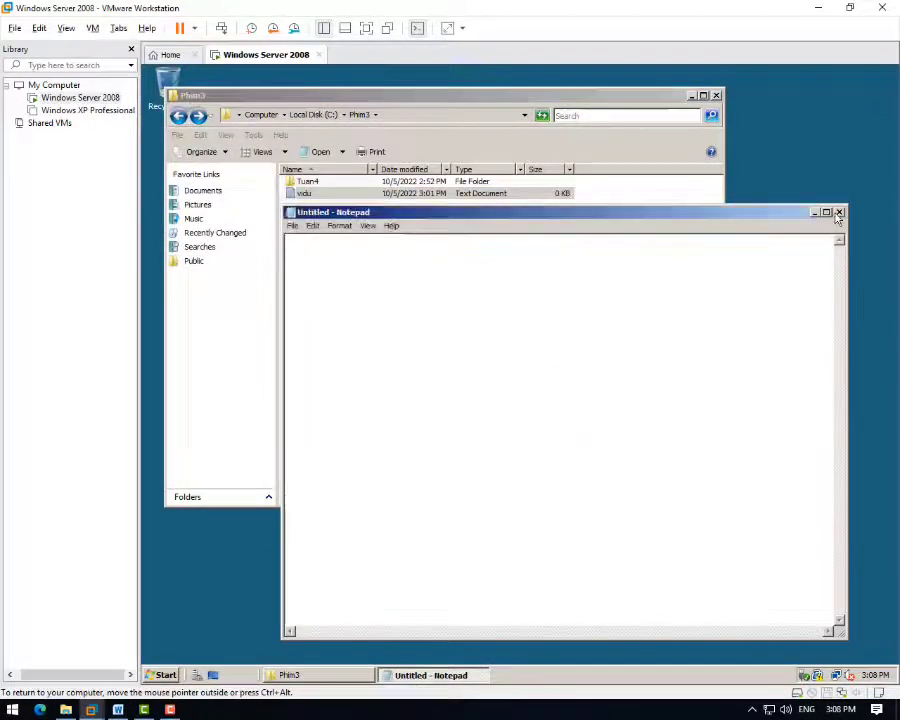
left_click(838, 213)
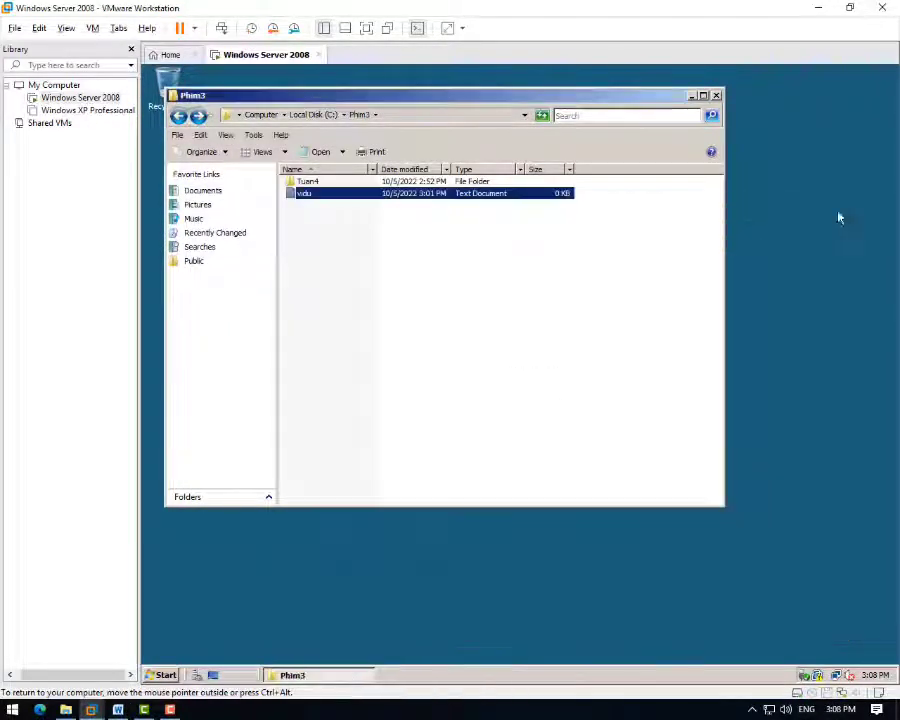
left_click(310, 182)
right_click(316, 183)
left_click(336, 308)
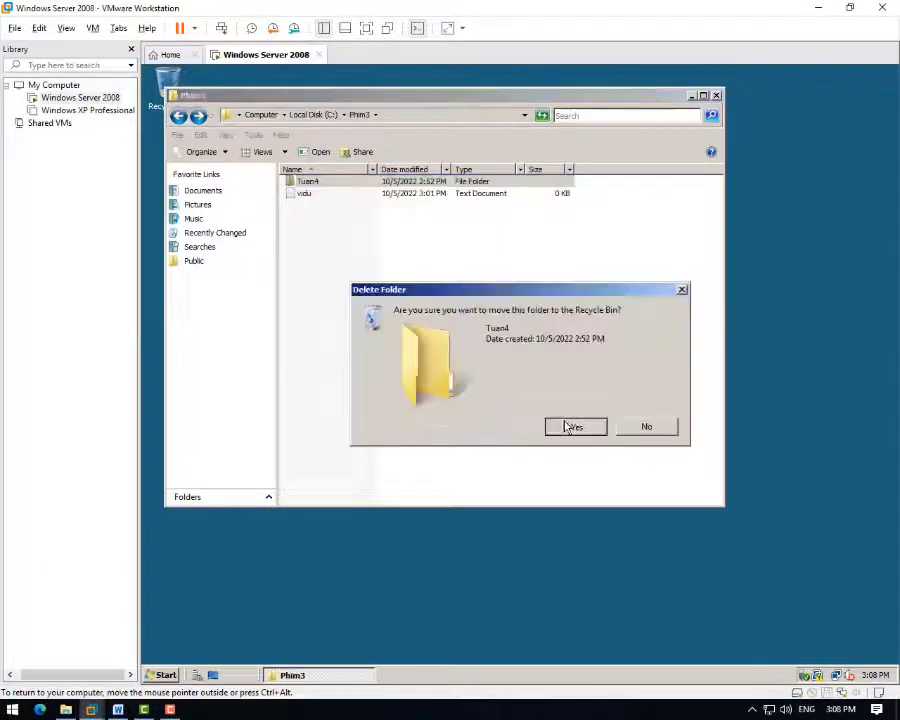
left_click(573, 425)
left_click(526, 427)
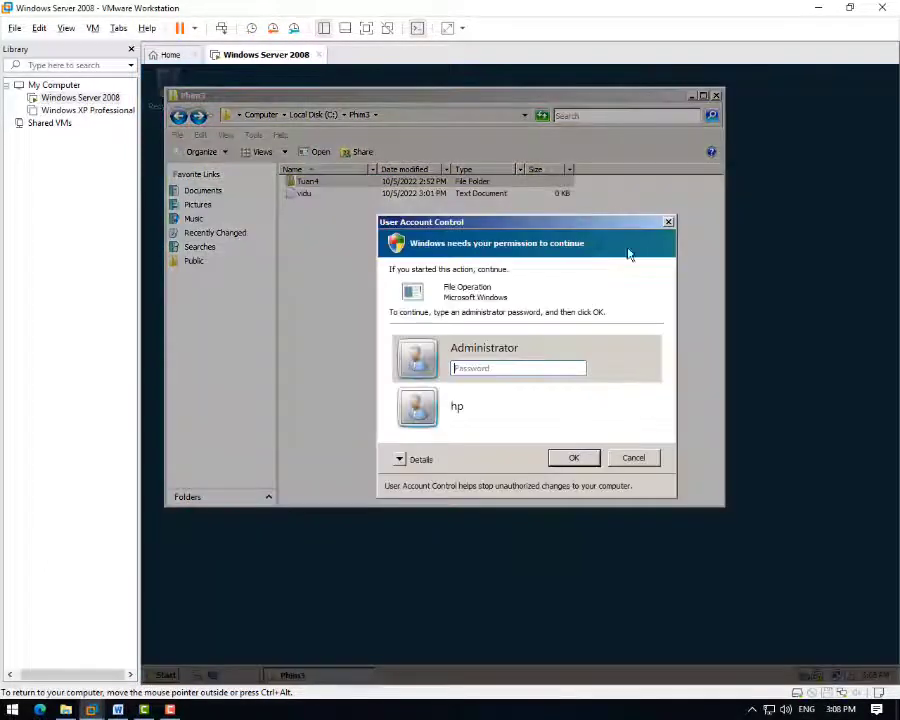
left_click(669, 223)
left_click(316, 196)
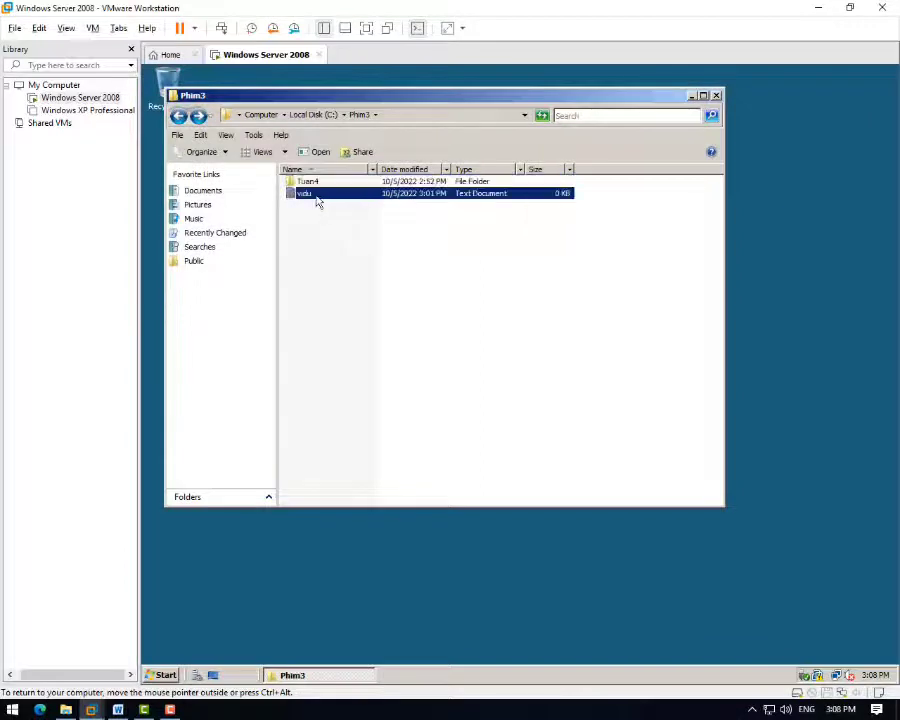
right_click(316, 196)
left_click(362, 345)
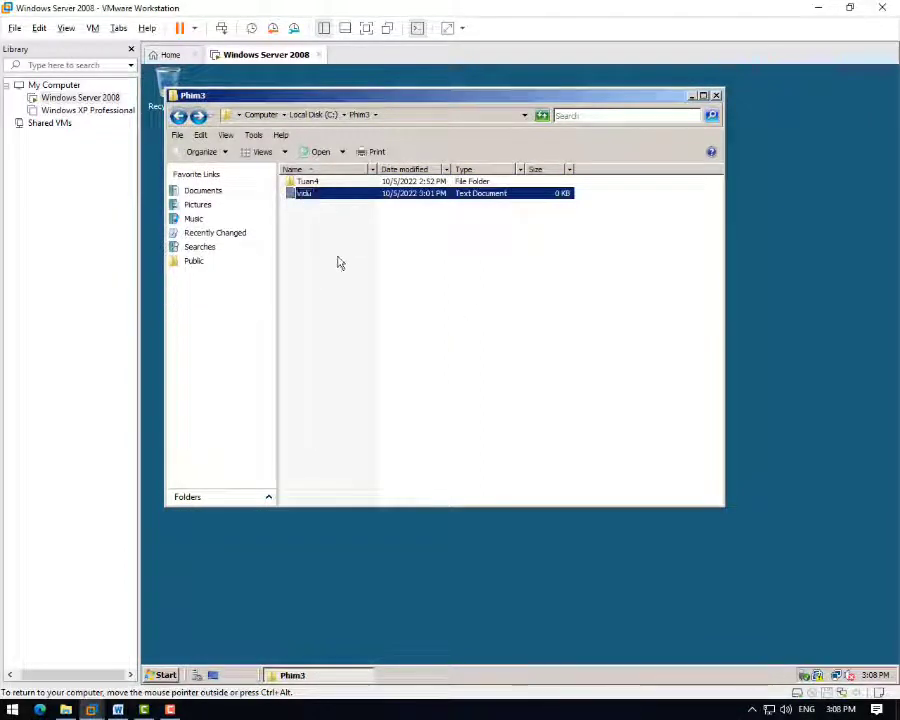
left_click(323, 205)
right_click(325, 205)
right_click(305, 195)
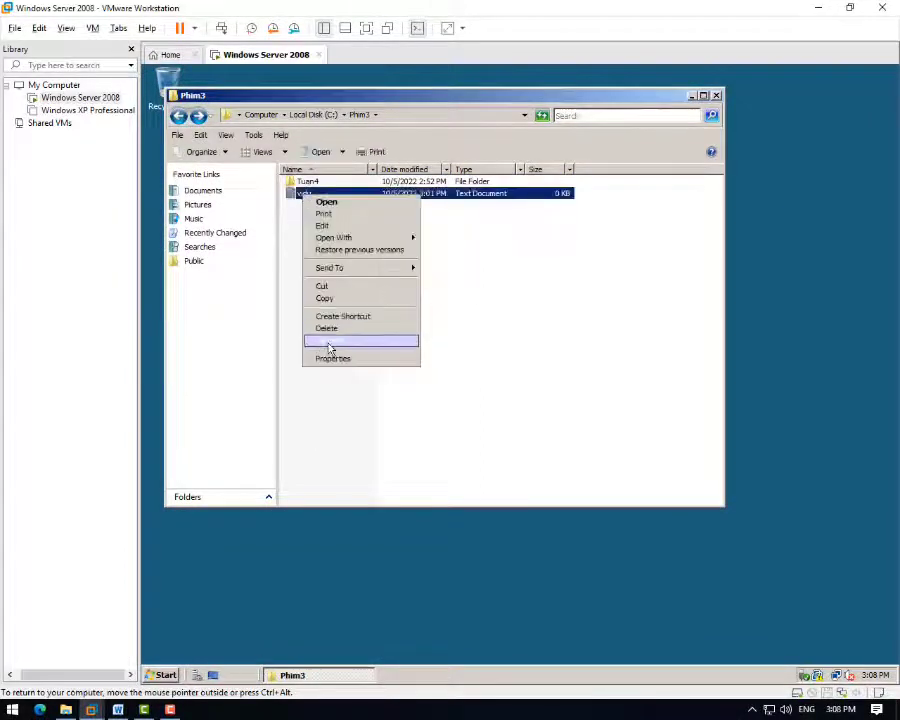
left_click(331, 328)
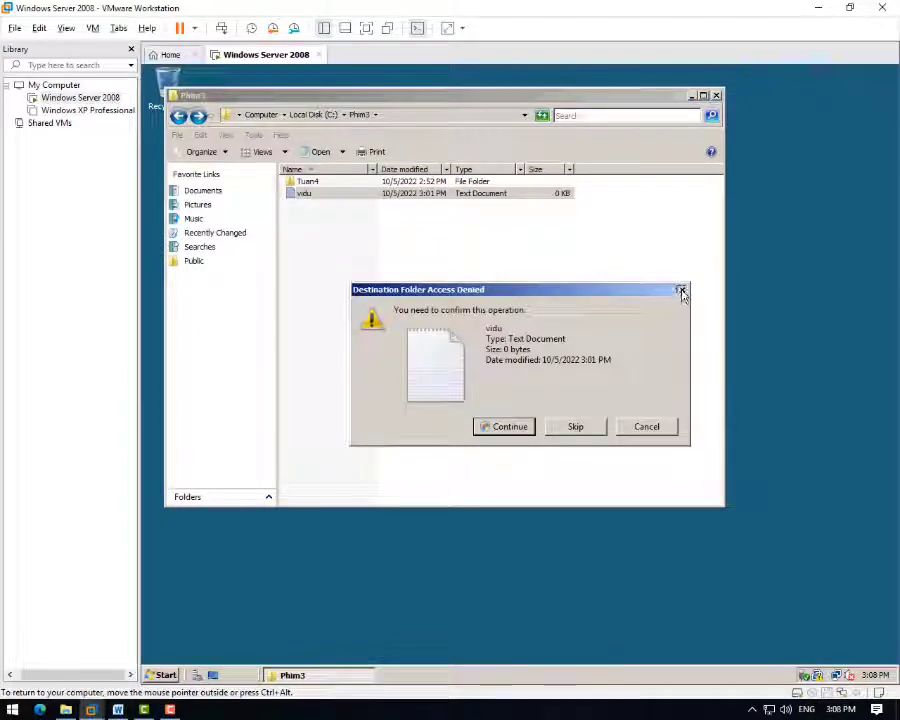
left_click(681, 290)
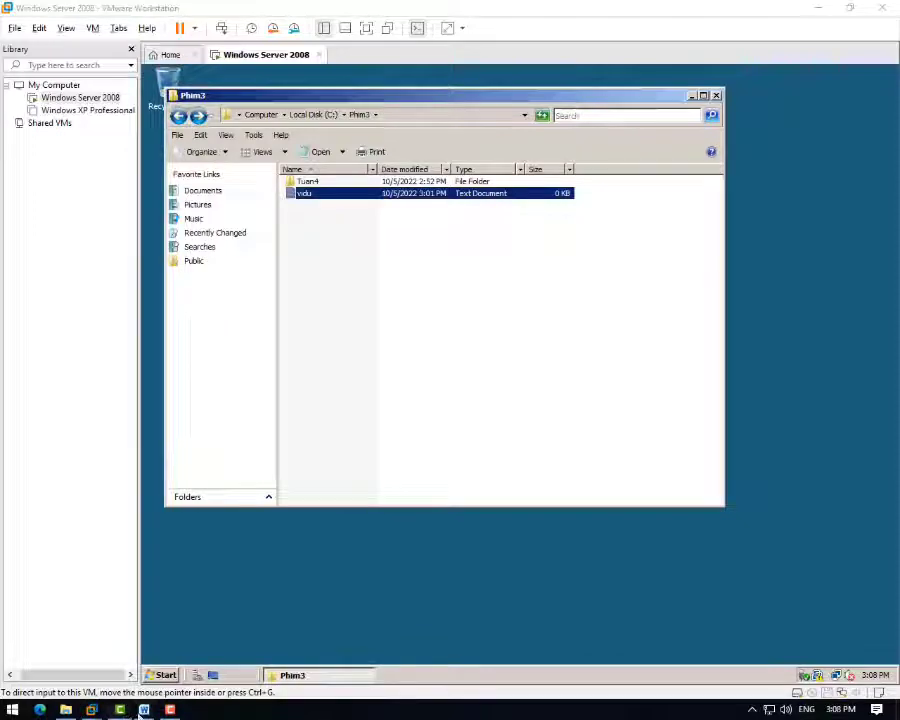
- In user c's table, enter 'có' in the first two answers and a needs-admin-login note in the next
left_click(144, 709)
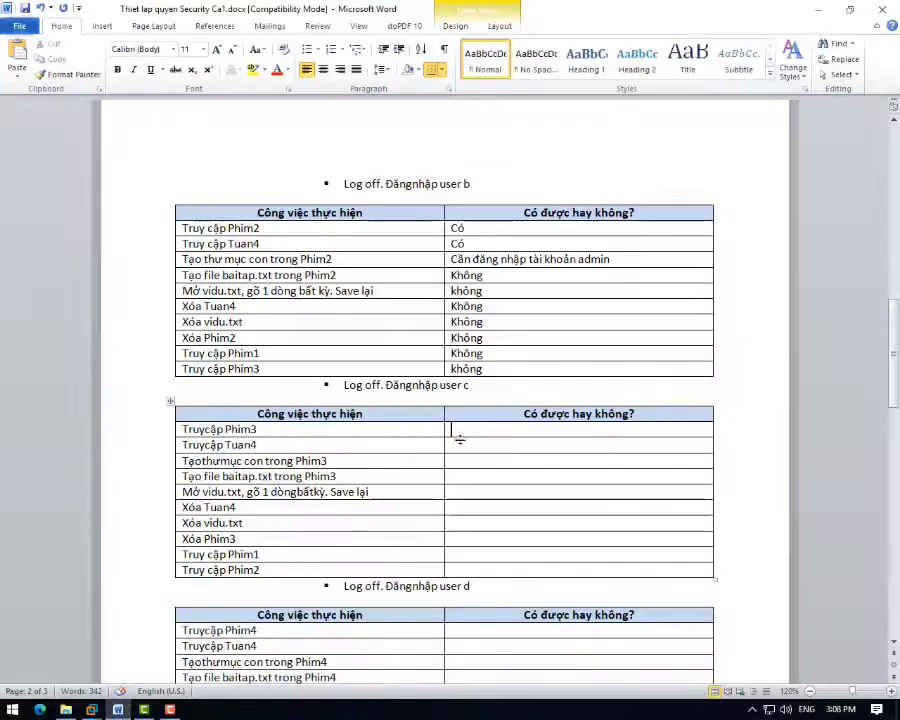
type("có")
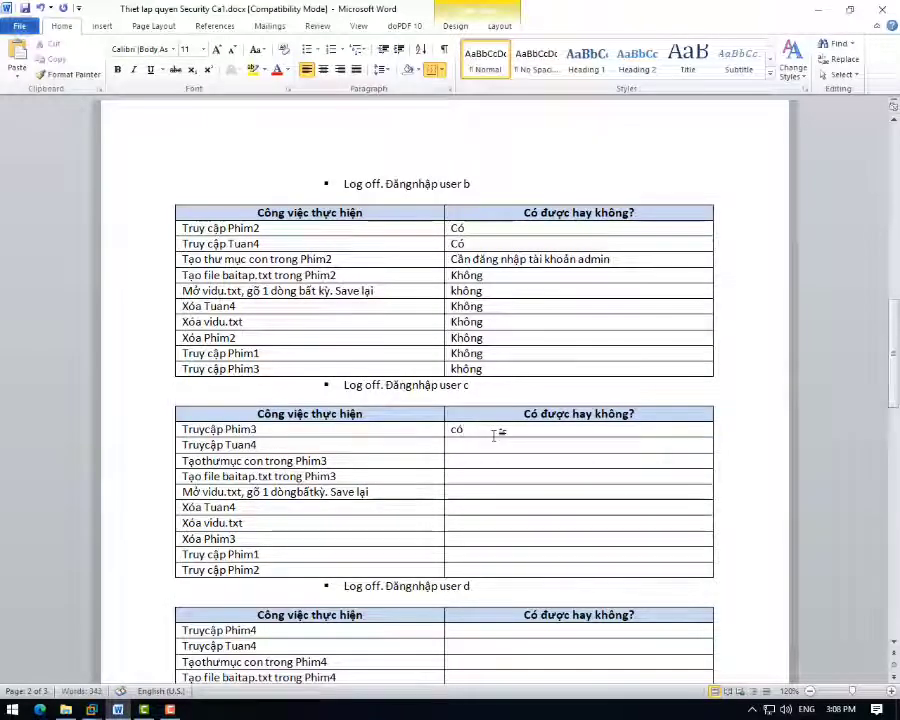
key("Tab")
key("Tab")
type("c")
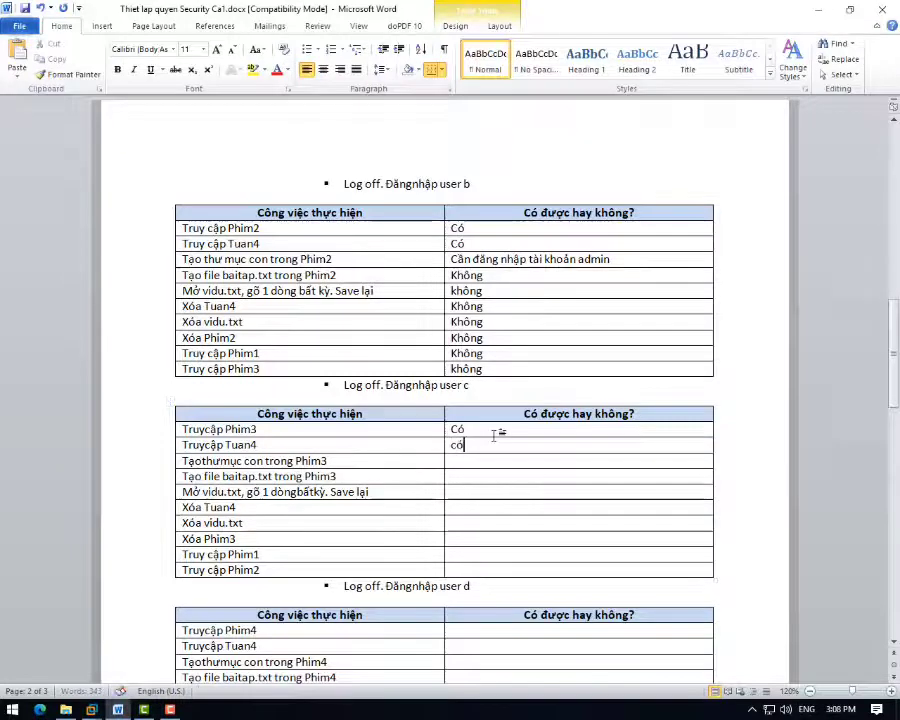
type("ó")
key("Tab")
key("Tab")
key("BackSpace")
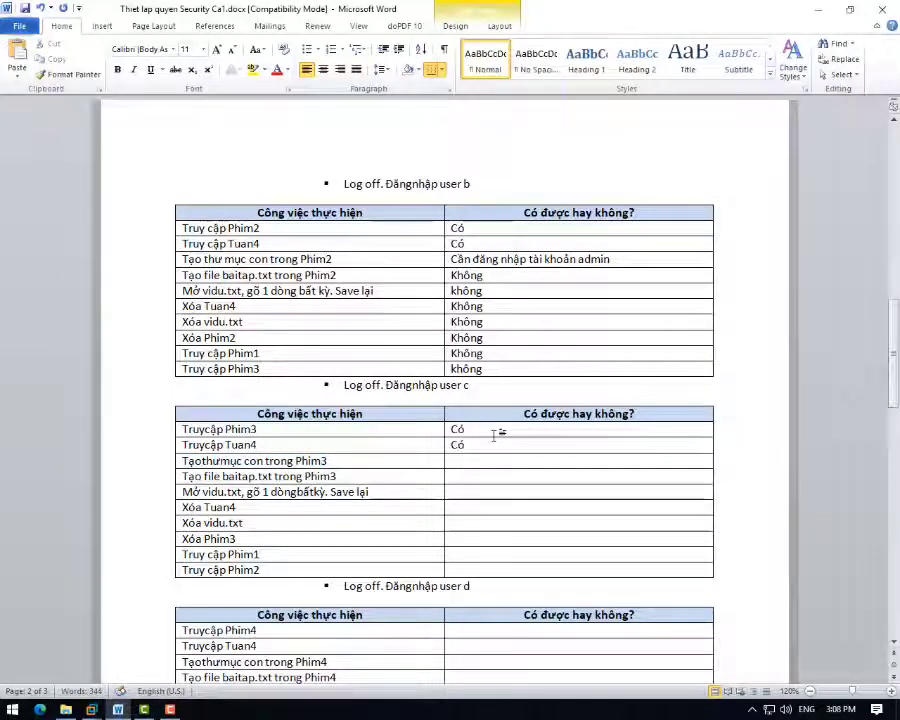
type("càw")
type("n đưa")
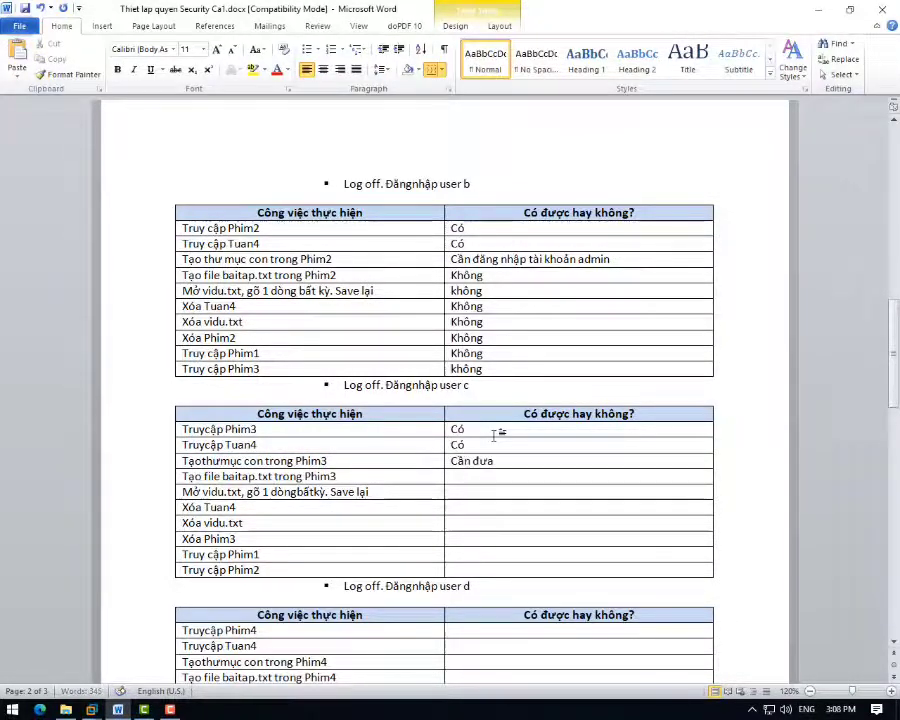
key("BackSpace")
key("BackSpace")
type("ăng")
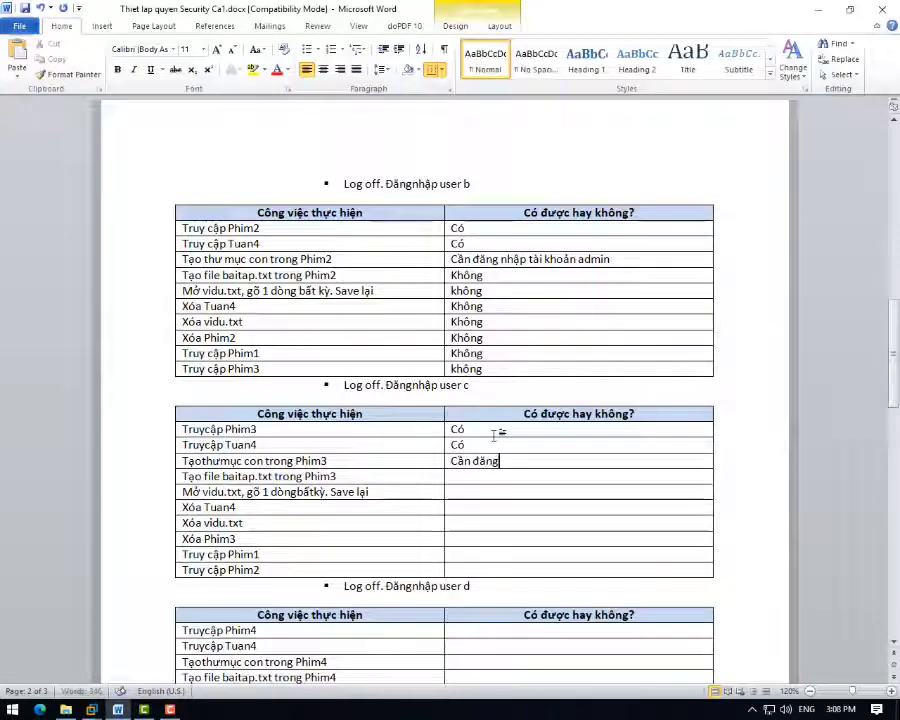
type(" nhập")
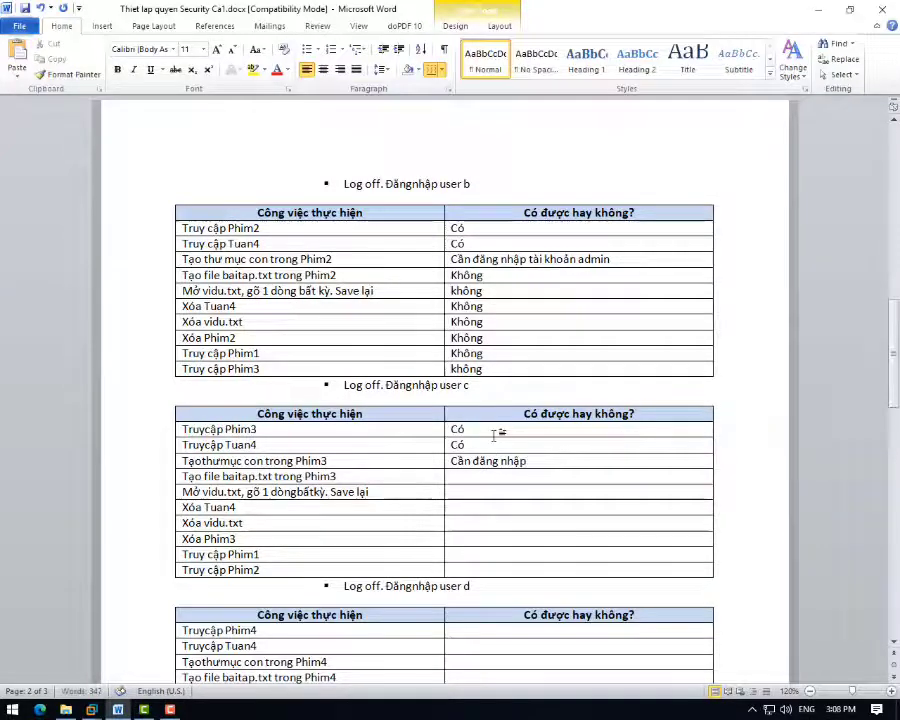
type(" tài khoaản")
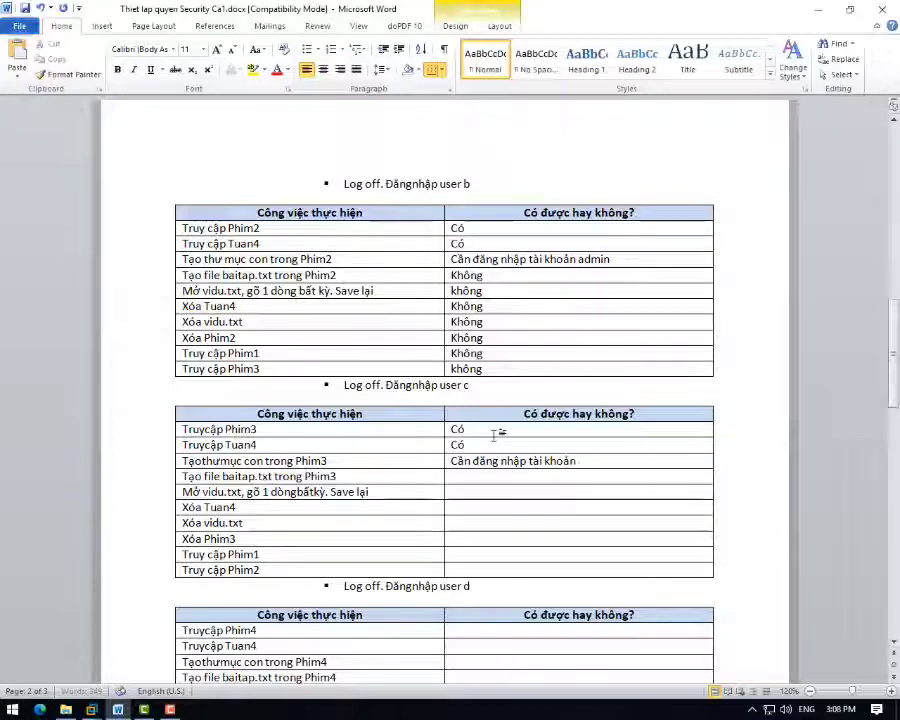
type(" admin")
key("Tab")
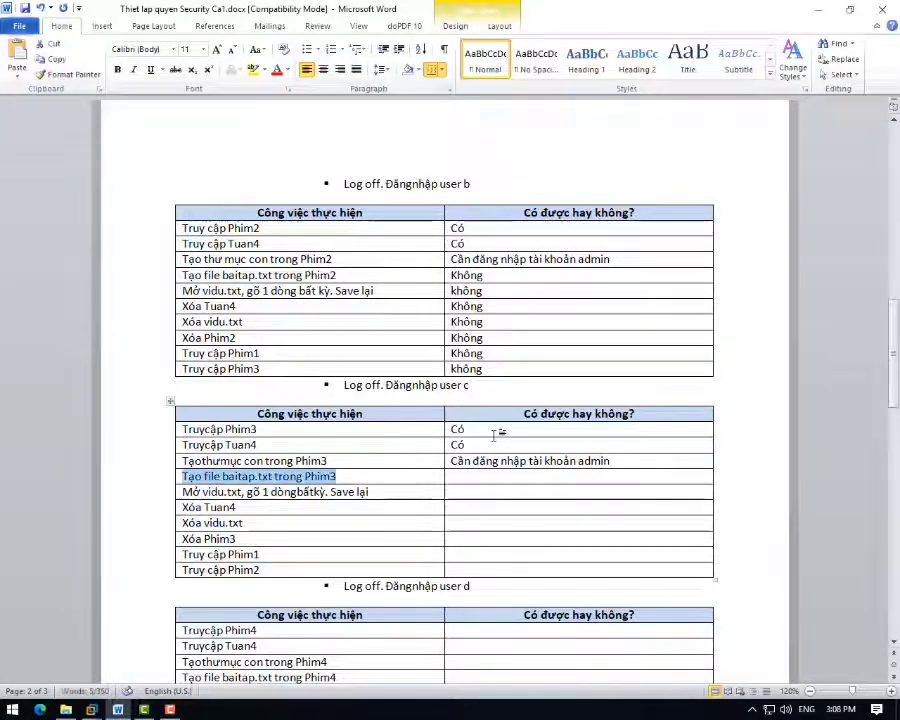
- Fill 'không' for creating baitap.txt, editing vidu.txt, the deletion rows and Truy cập Phim1
key("Tab")
type("khôn")
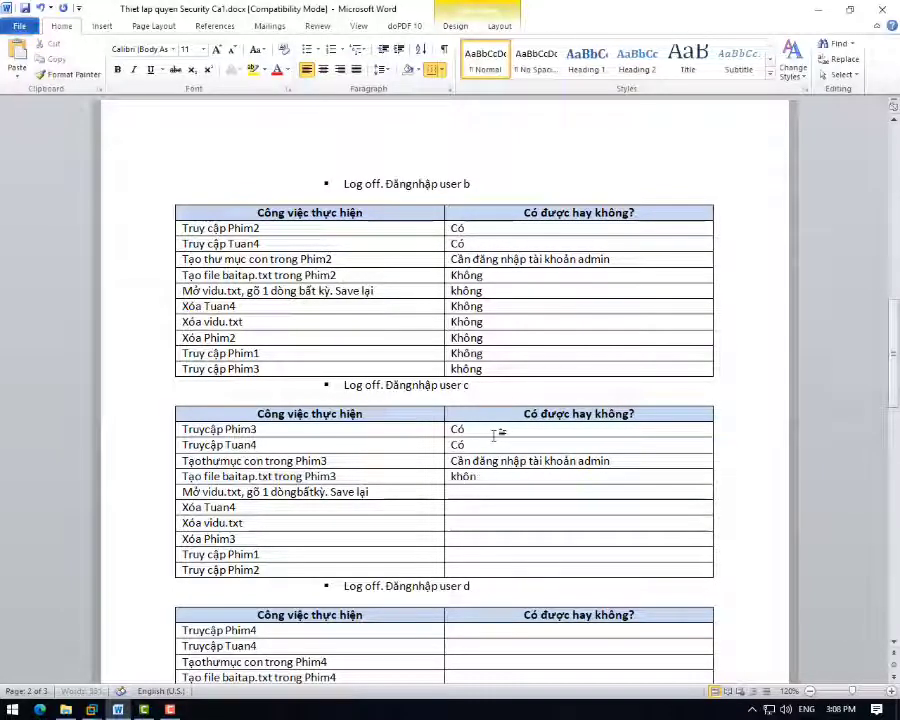
type("g")
key("Tab")
type("khô")
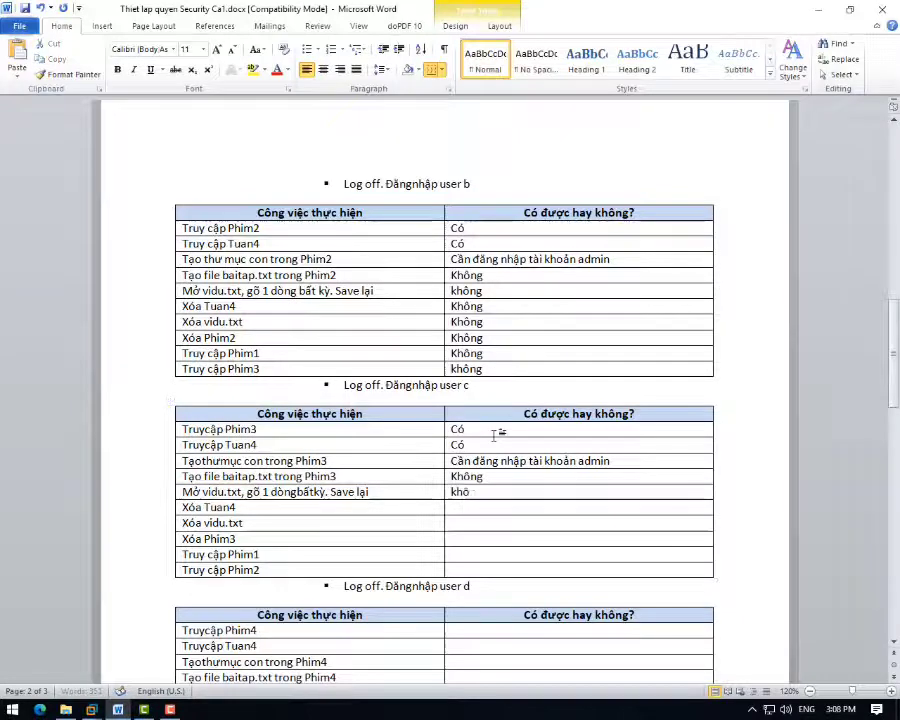
type("ng")
key("Tab")
type("không")
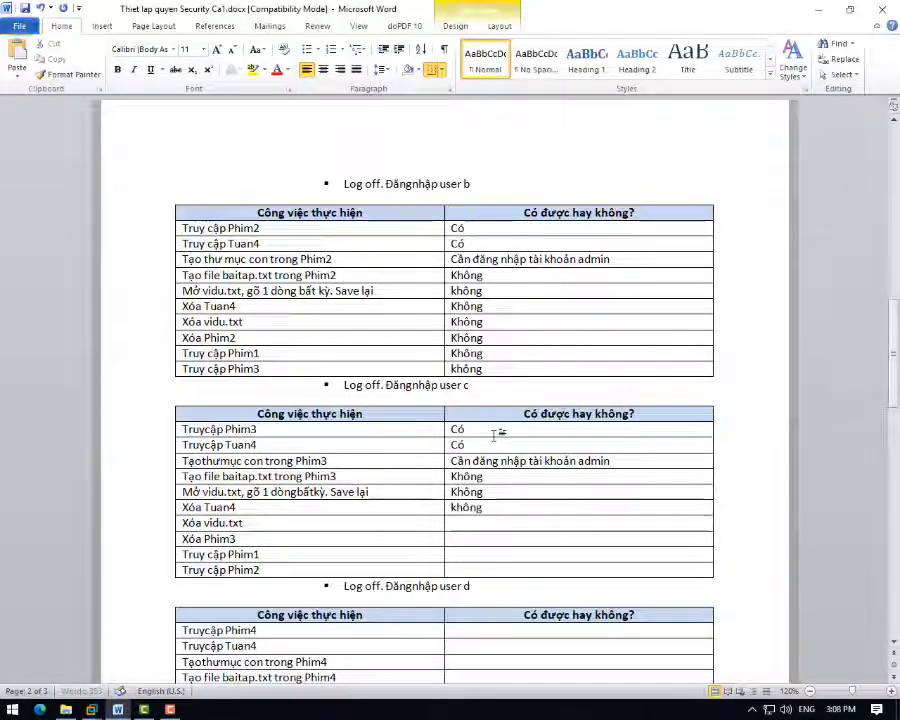
key("Tab")
type("không")
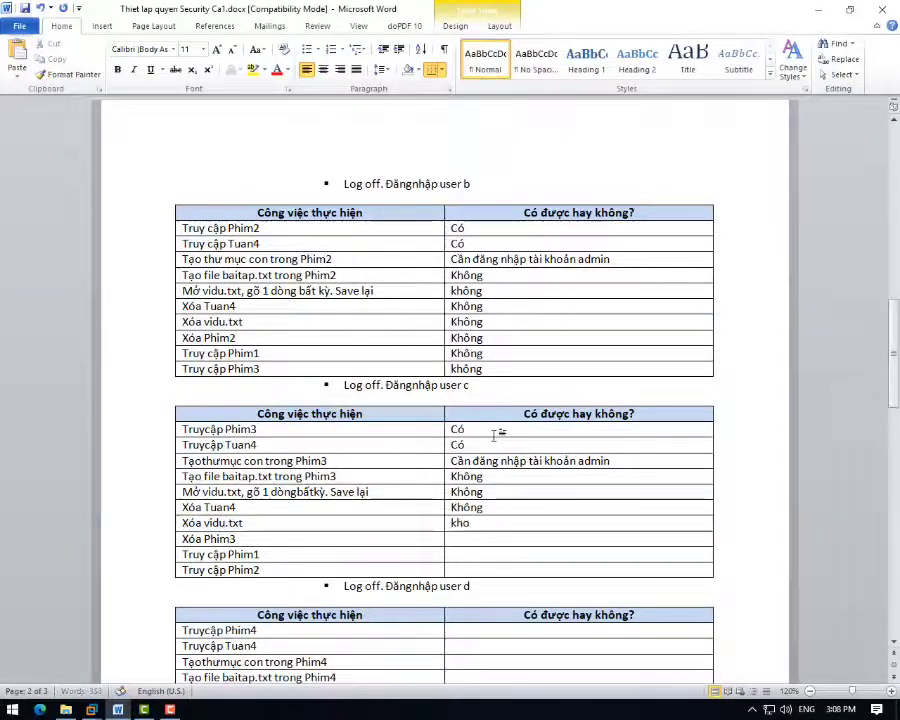
key("Tab")
type("kh")
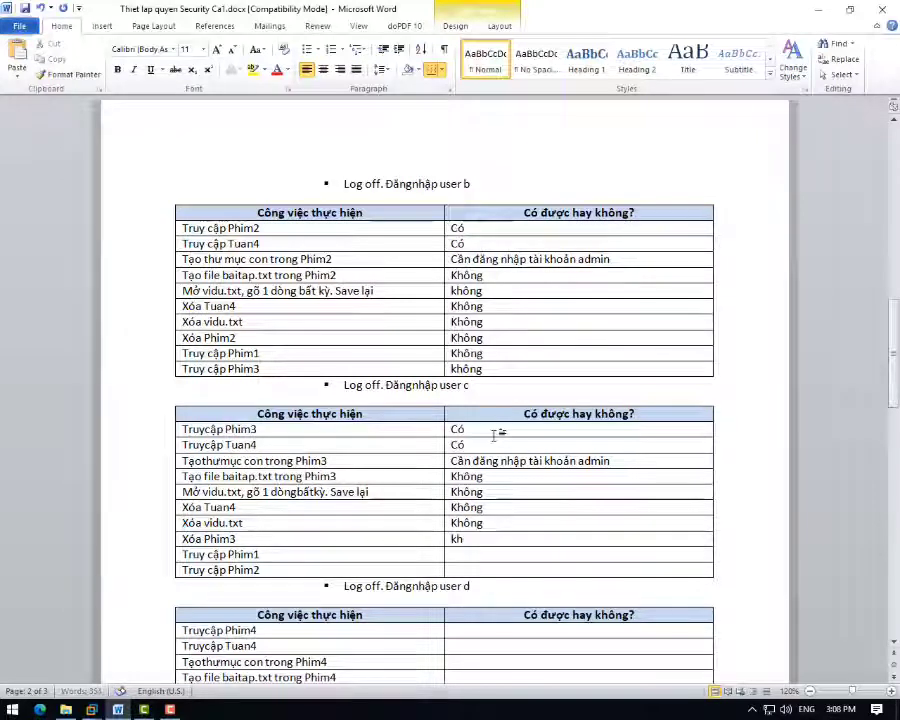
key("Tab")
key("Tab")
type("kh")
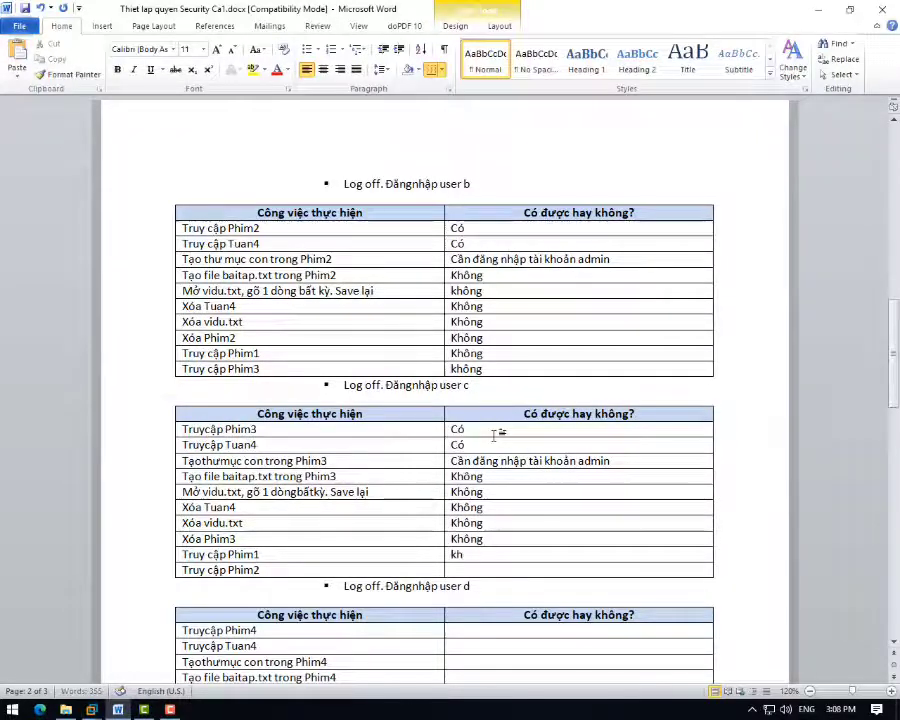
type("ông")
key("Tab")
key("Tab")
type("k")
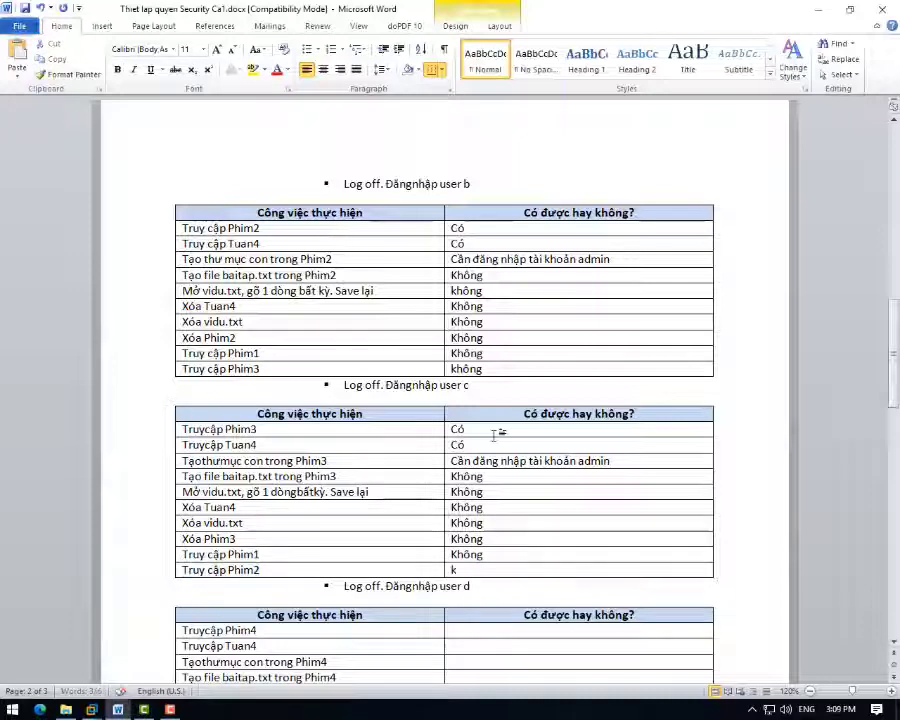
type("hông")
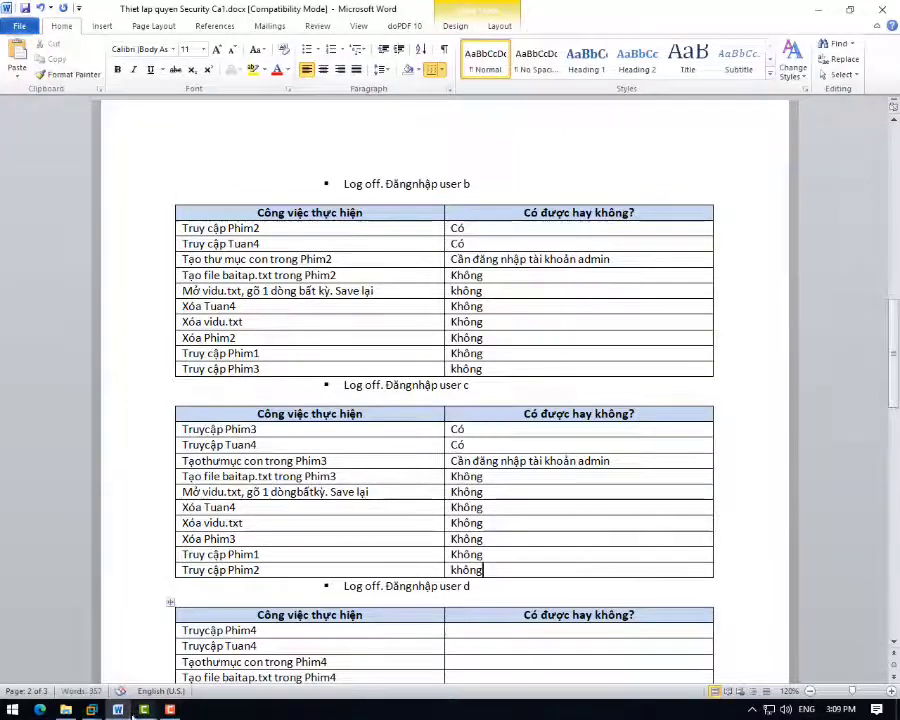
- As user c, try deleting the Phim3 folder and dismiss the administrator password prompt
mouse_move(91, 709)
left_click(190, 640)
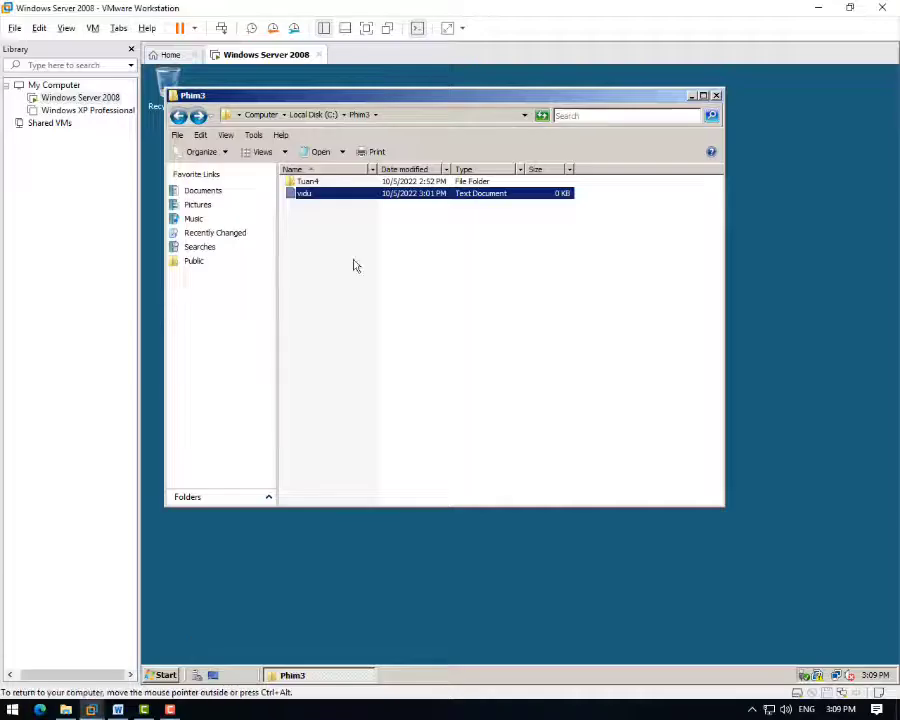
key("BackSpace")
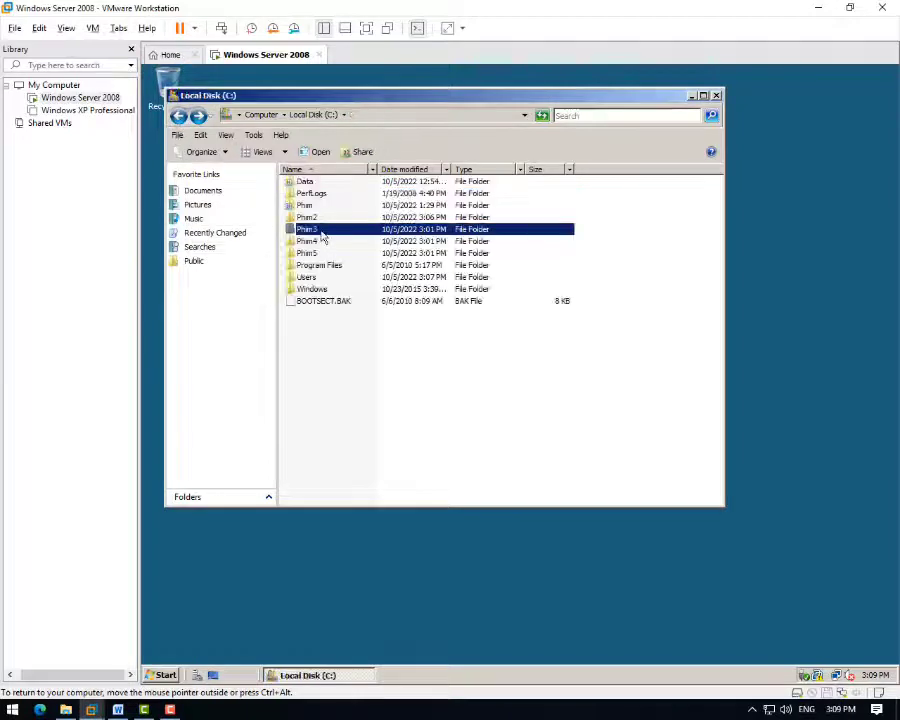
right_click(322, 237)
left_click(336, 357)
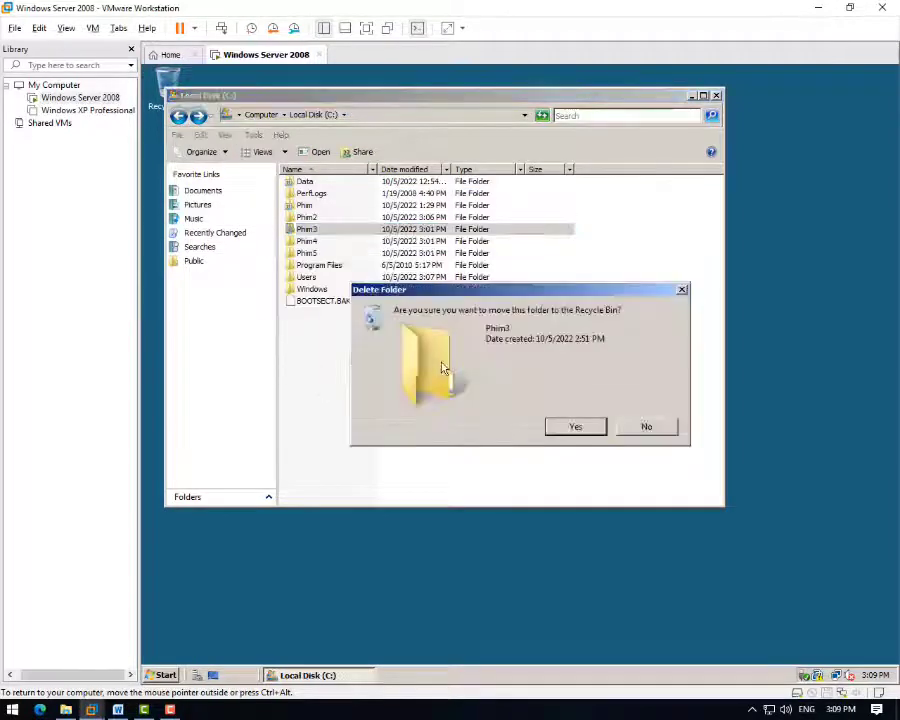
left_click(575, 427)
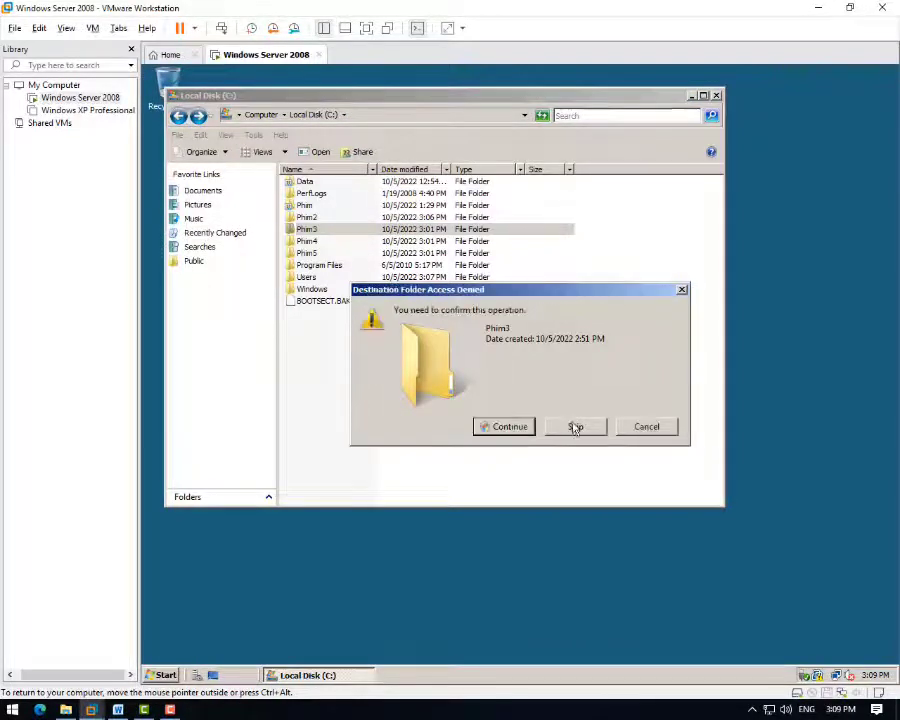
left_click(522, 428)
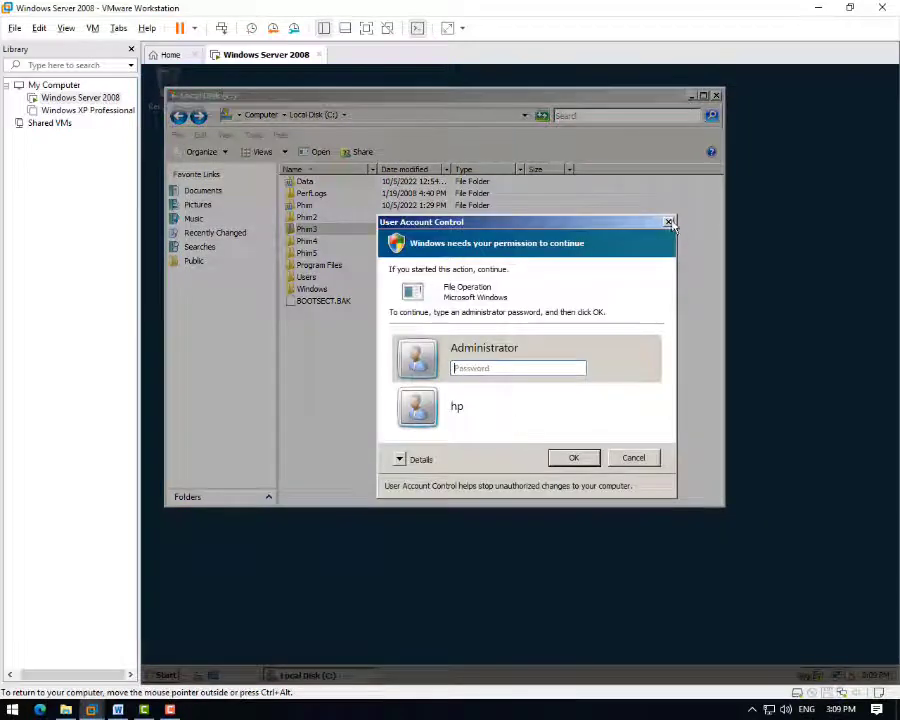
key("Return")
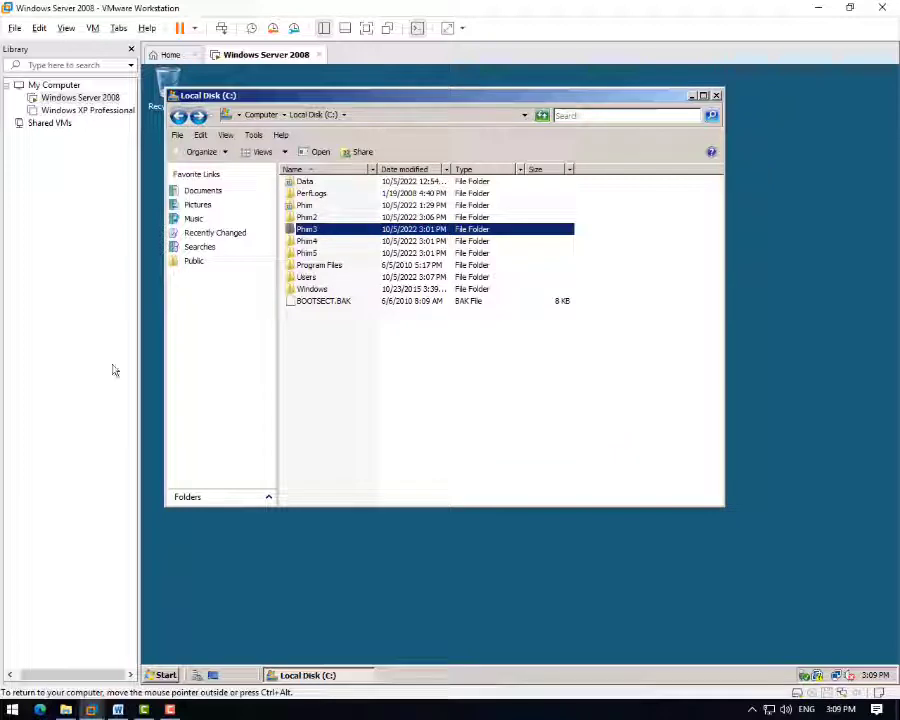
- Inside Phim3, try deleting the vidu file and close the password prompt without approving
double_click(306, 229)
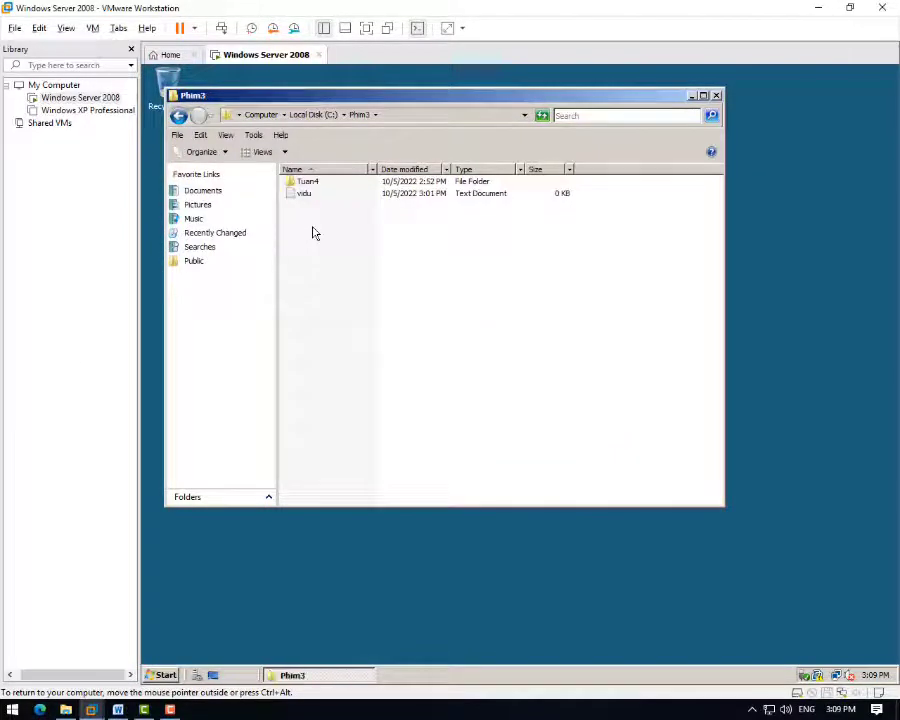
left_click(303, 193)
right_click(300, 192)
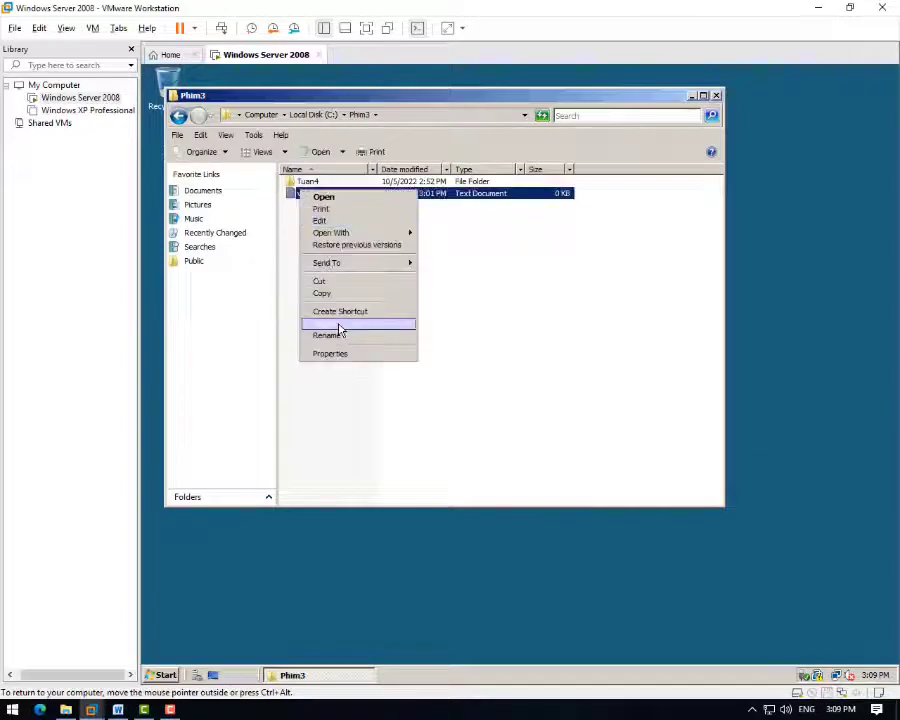
left_click(336, 322)
left_click(500, 427)
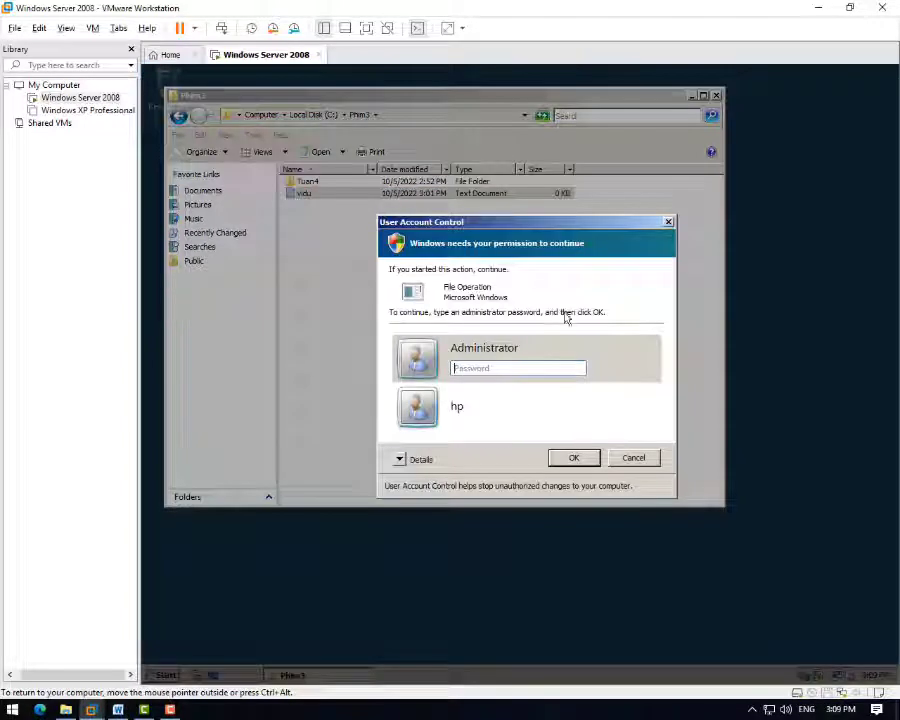
left_click(669, 223)
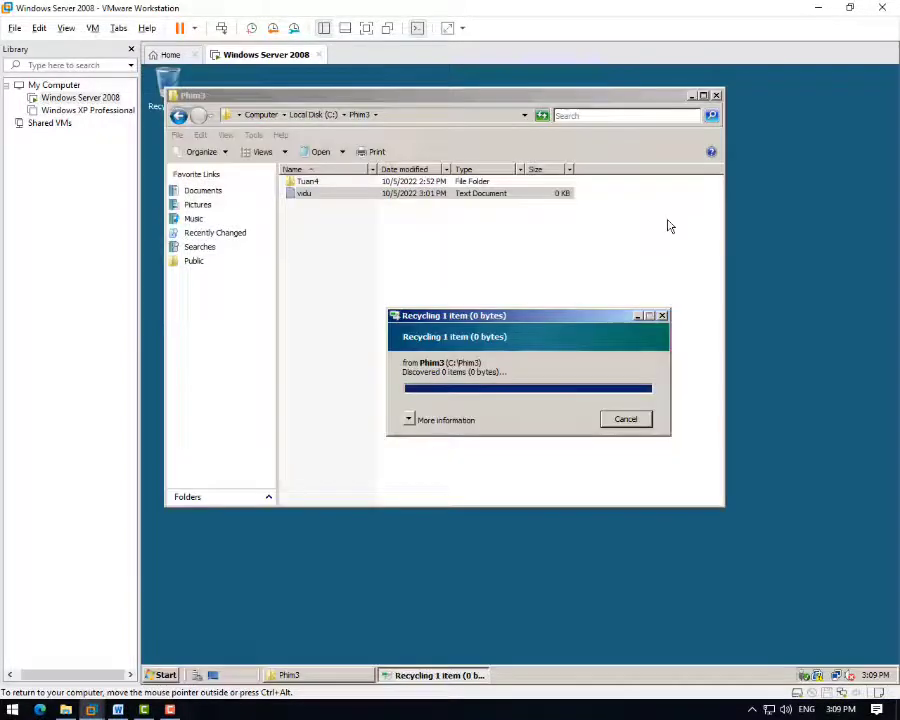
left_click(664, 317)
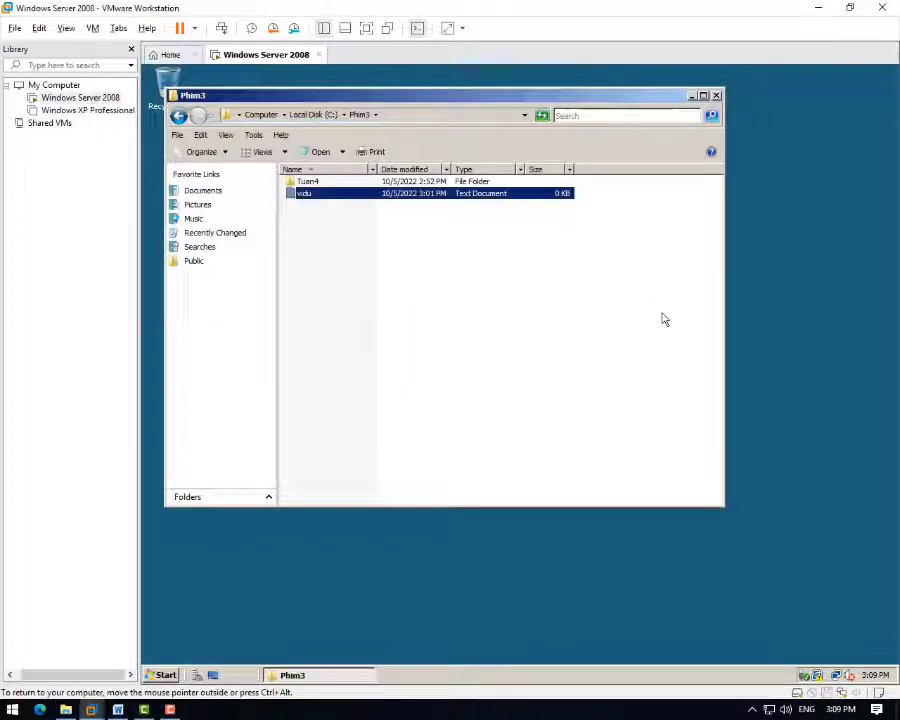
- Check that the Recycle Bin is empty, review the Word table, and return to the VM
double_click(166, 80)
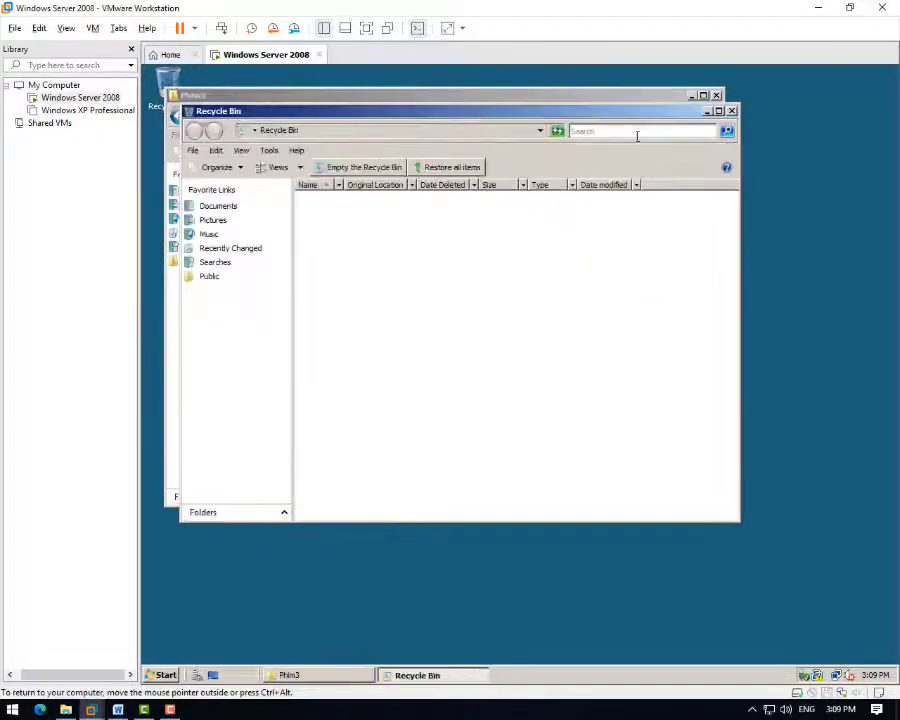
left_click(721, 110)
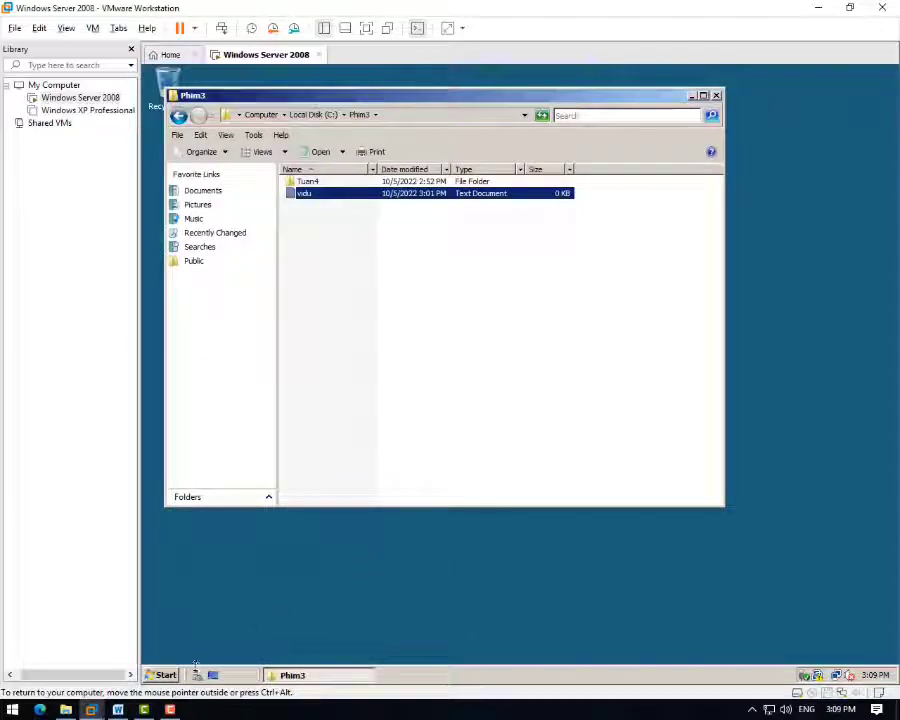
key("alt+Tab")
scroll(475, 425, "down", 5)
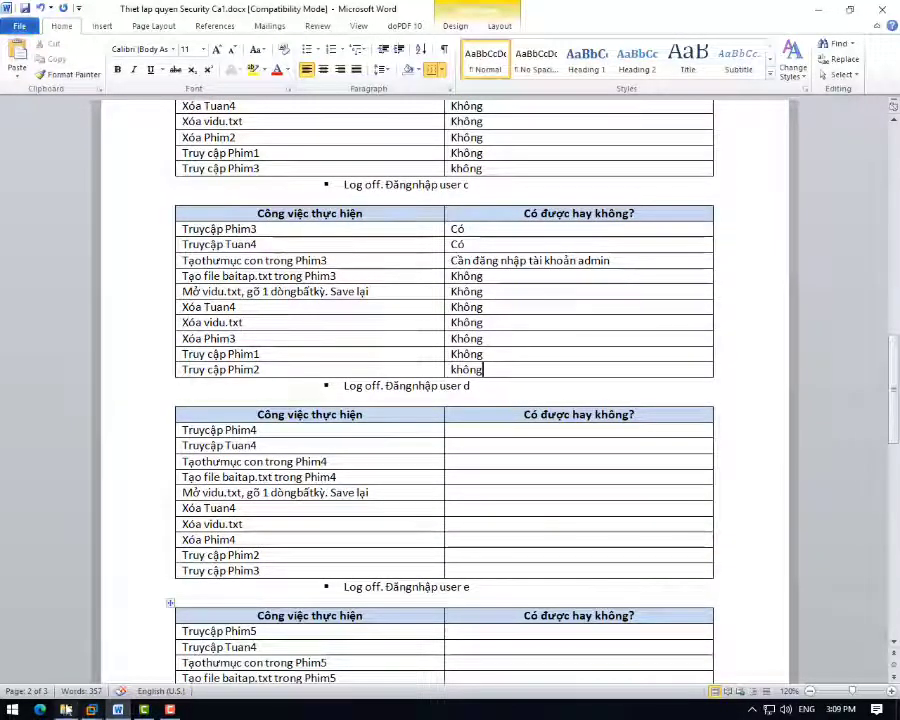
left_click(91, 710)
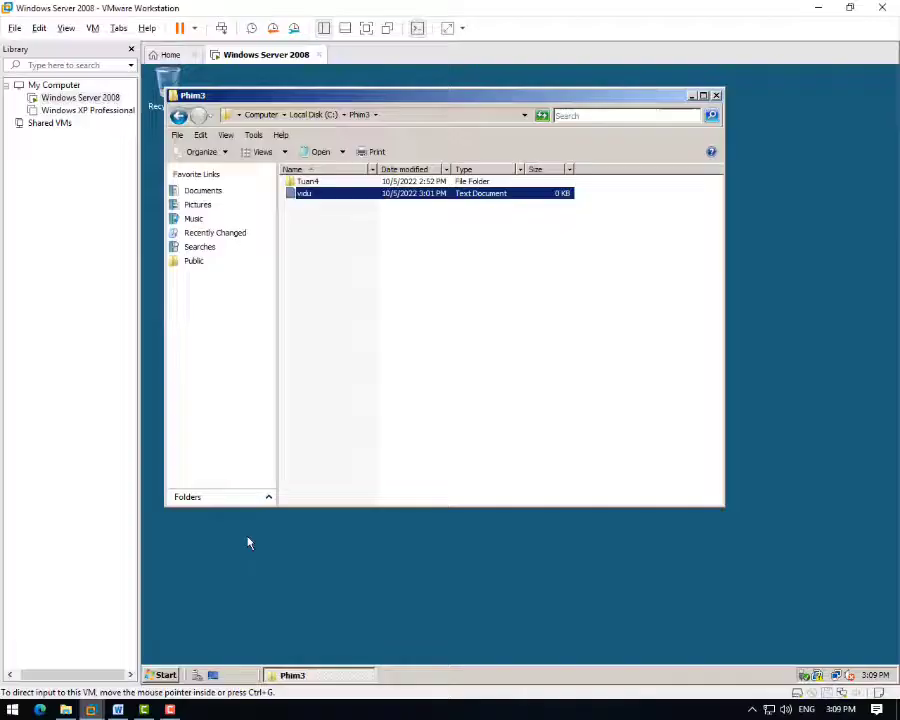
- Try opening Phim2 from C:, close the password prompt, and open the Phim folder instead
left_click(178, 115)
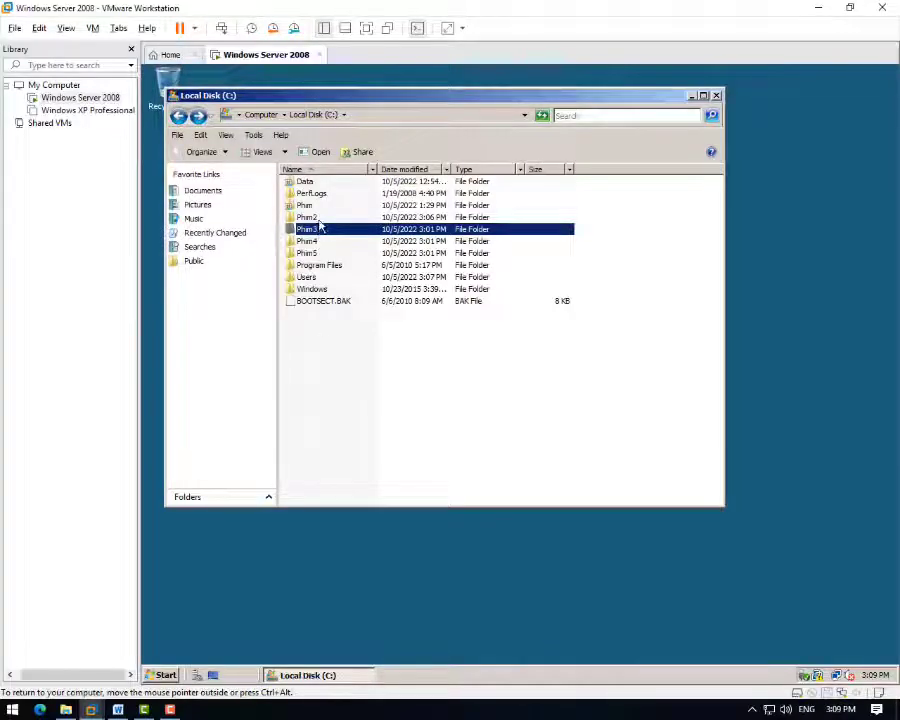
double_click(306, 217)
left_click(567, 386)
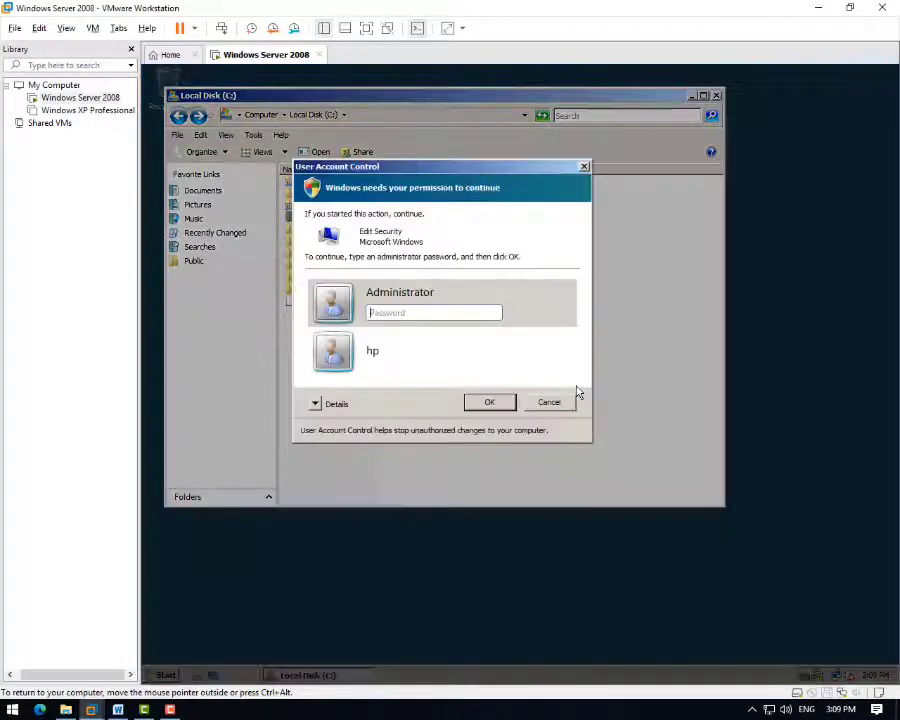
left_click(585, 167)
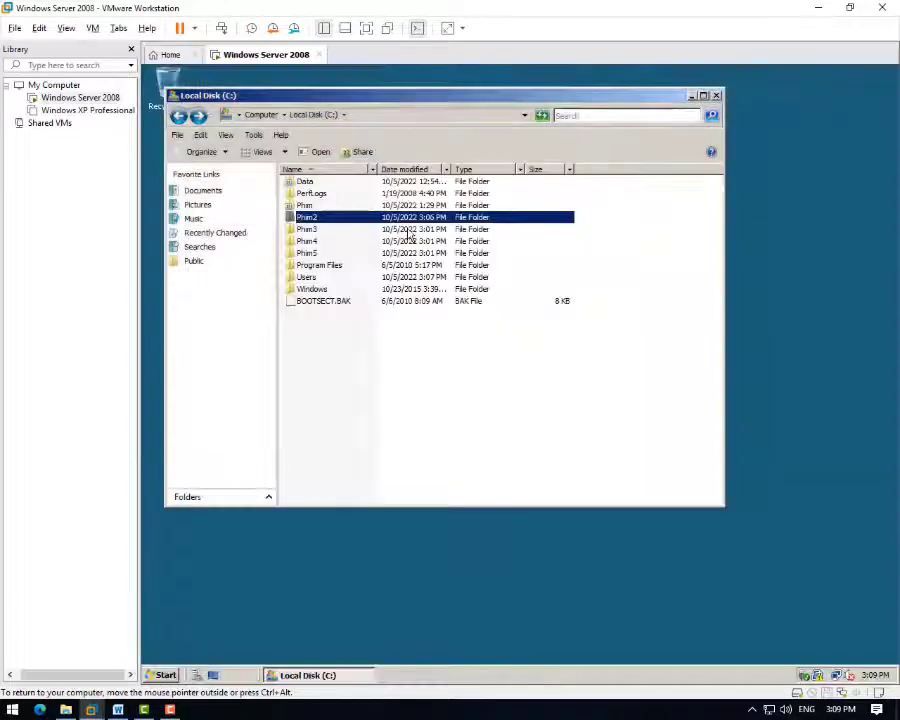
double_click(326, 205)
left_click(178, 115)
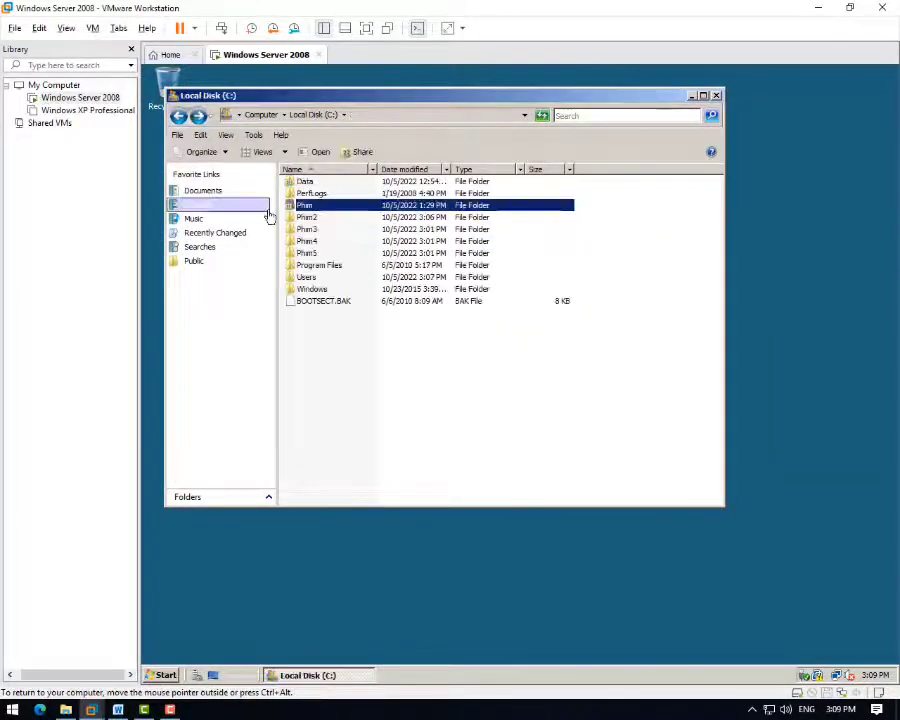
- Open Phim2 again by approving with the Administrator password, then return to C: and open Phim3
double_click(318, 218)
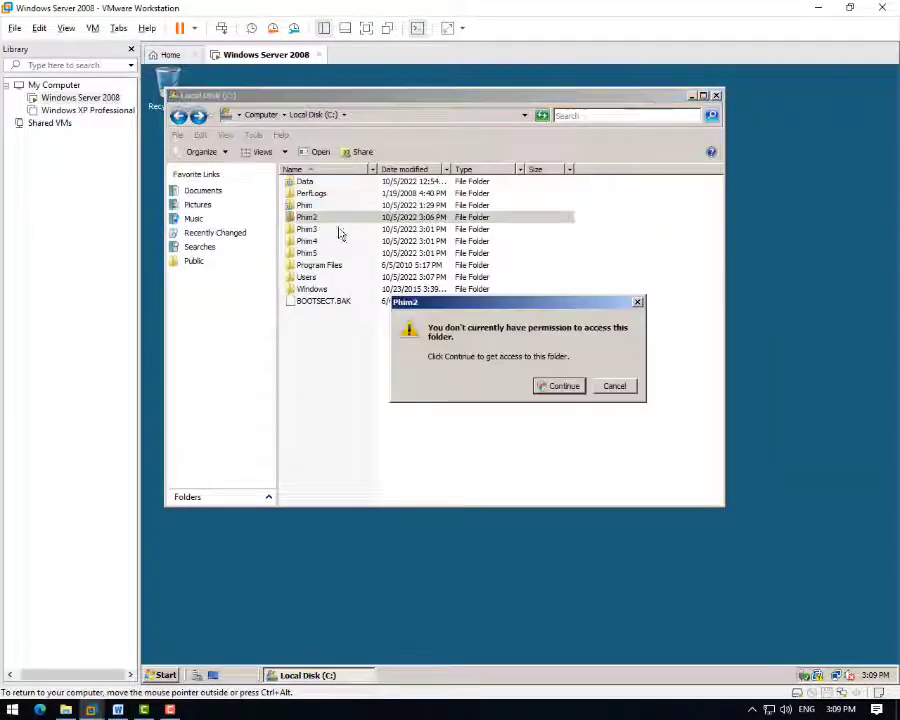
left_click(562, 388)
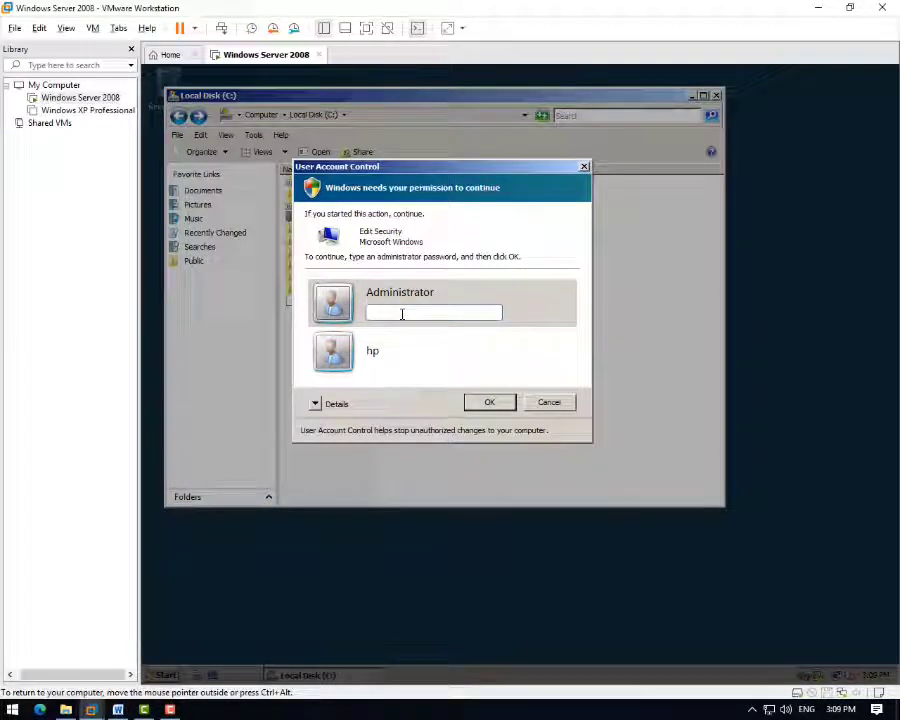
left_click(321, 404)
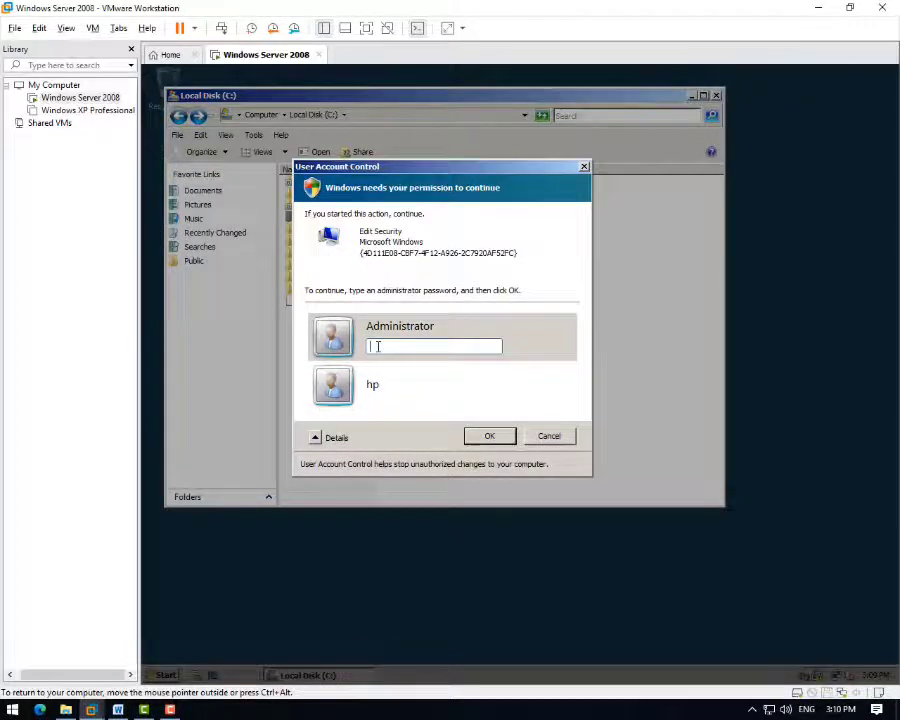
type("Pa")
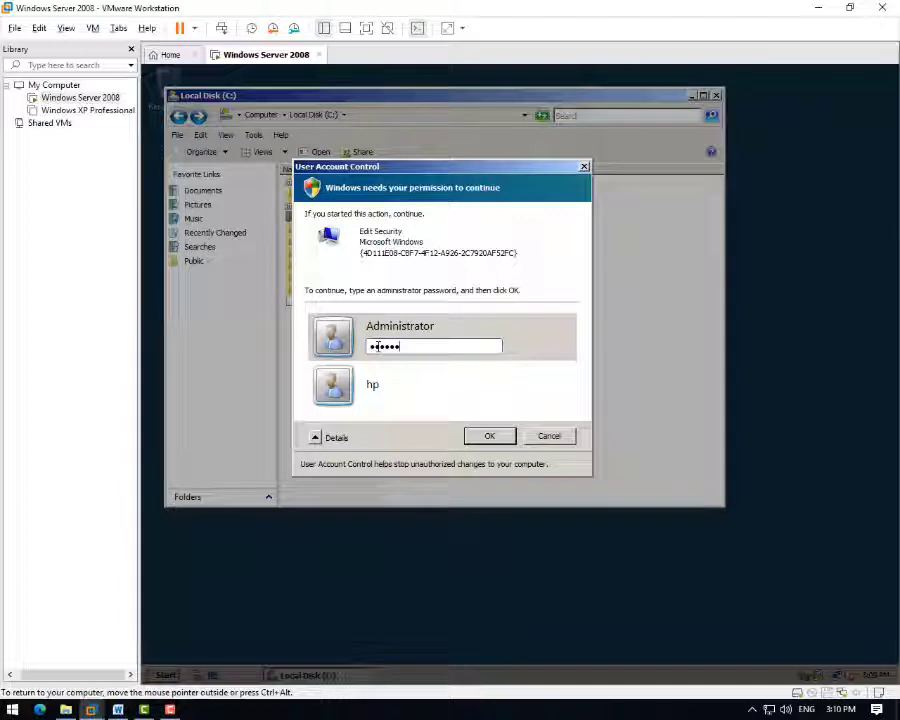
key("Return")
key("ctrl+alt")
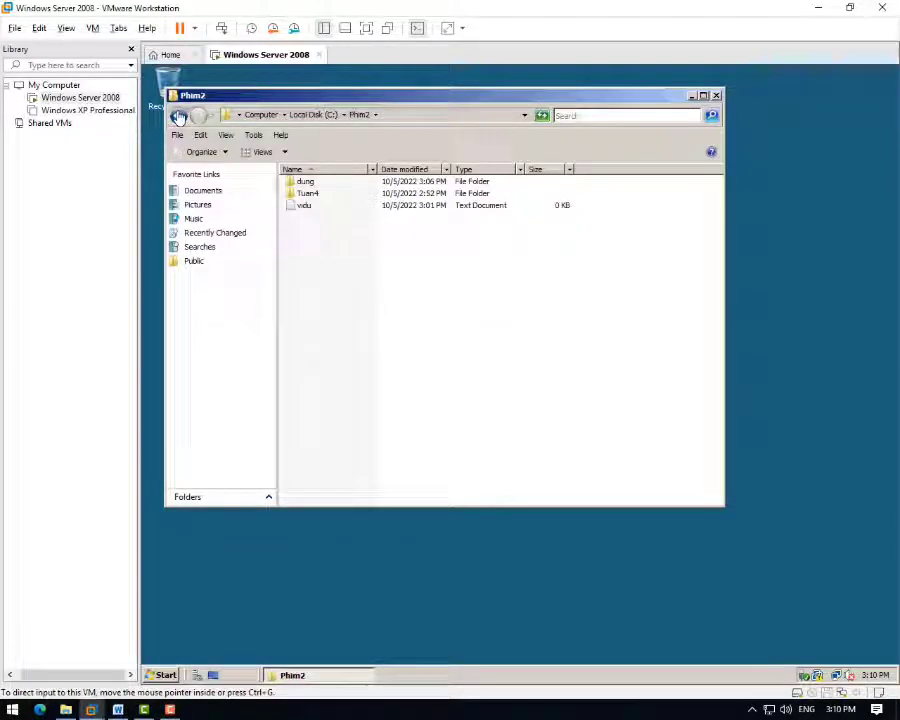
left_click(179, 117)
left_click(179, 117)
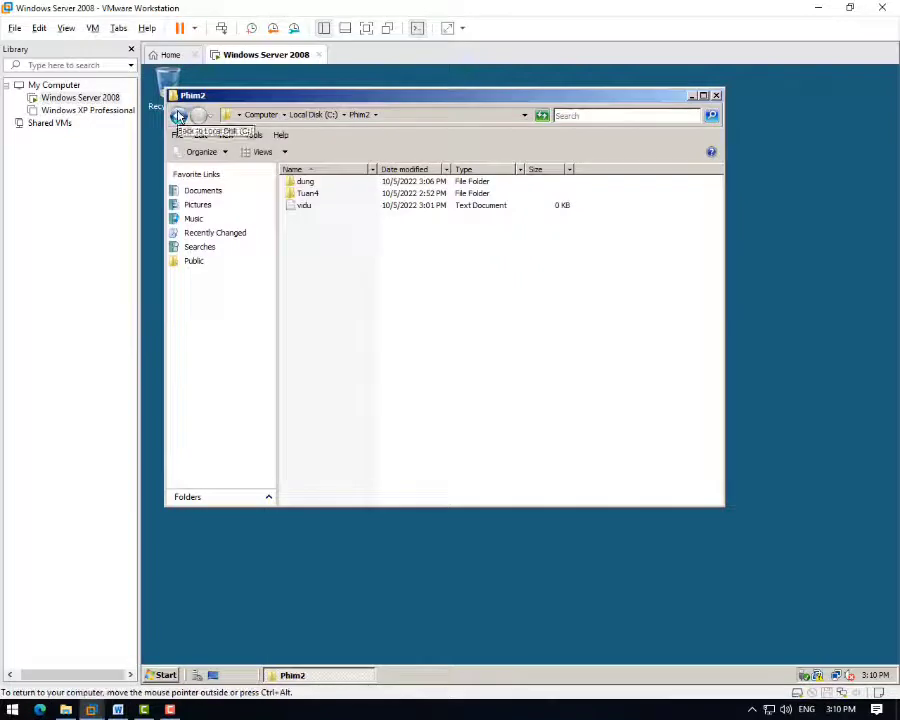
double_click(314, 232)
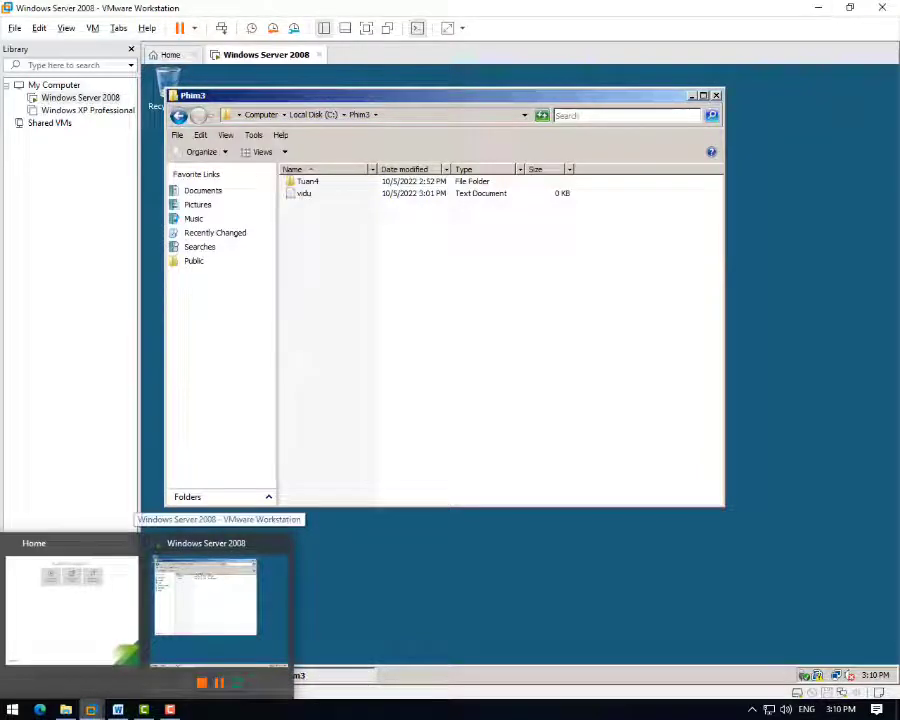
- In Word, set the user c table's Truy cập Phim2 answer to 'không'
left_click(117, 709)
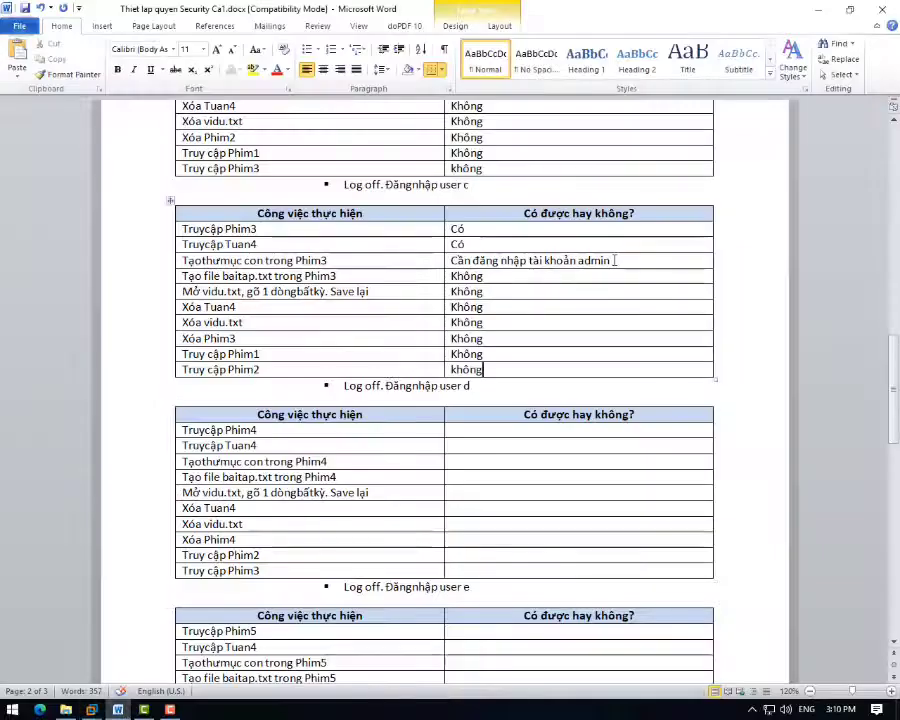
left_click_drag(610, 260, 449, 262)
key("ctrl+c")
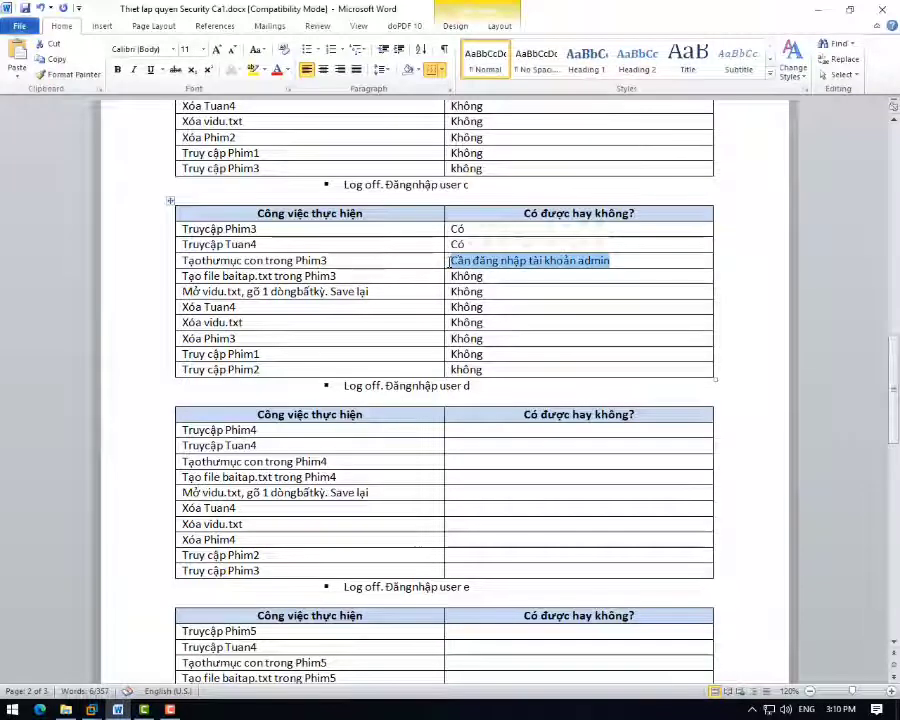
left_click_drag(500, 368, 455, 370)
left_click(497, 370)
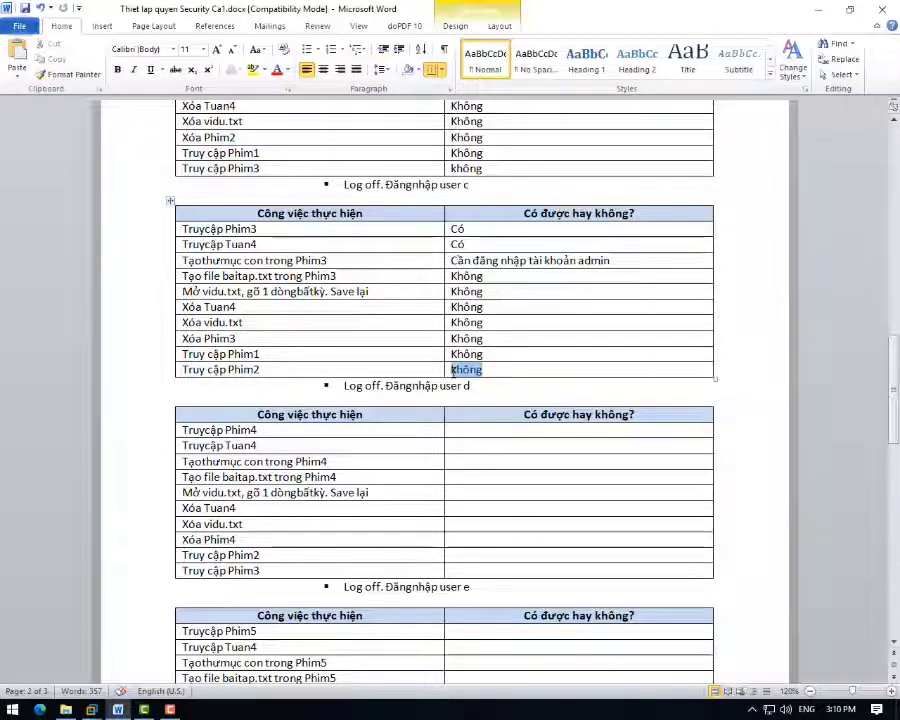
key("ctrl+v")
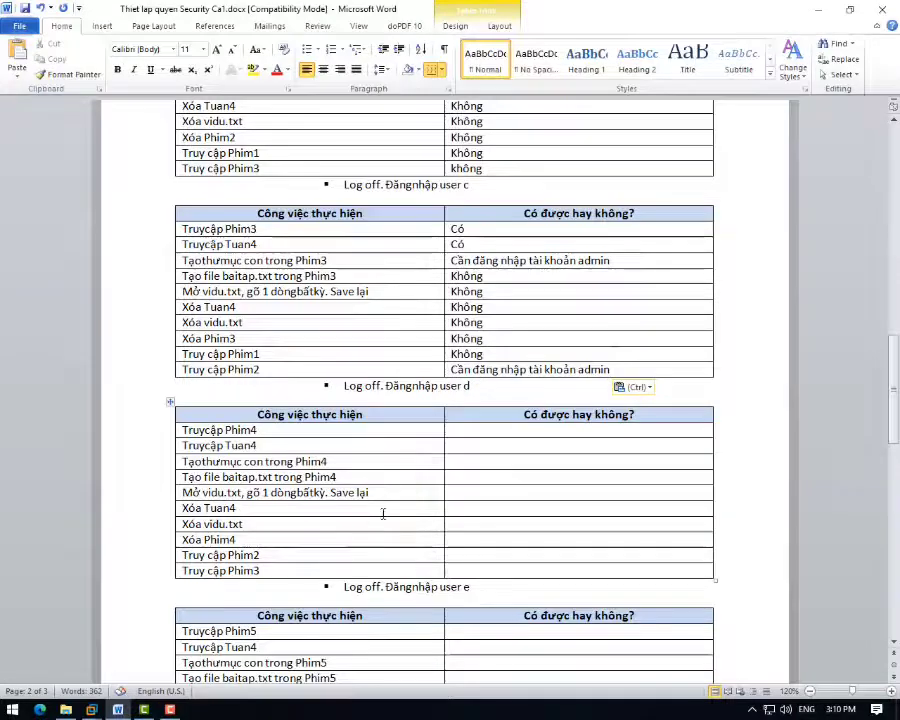
left_click_drag(608, 370, 451, 370)
type("không")
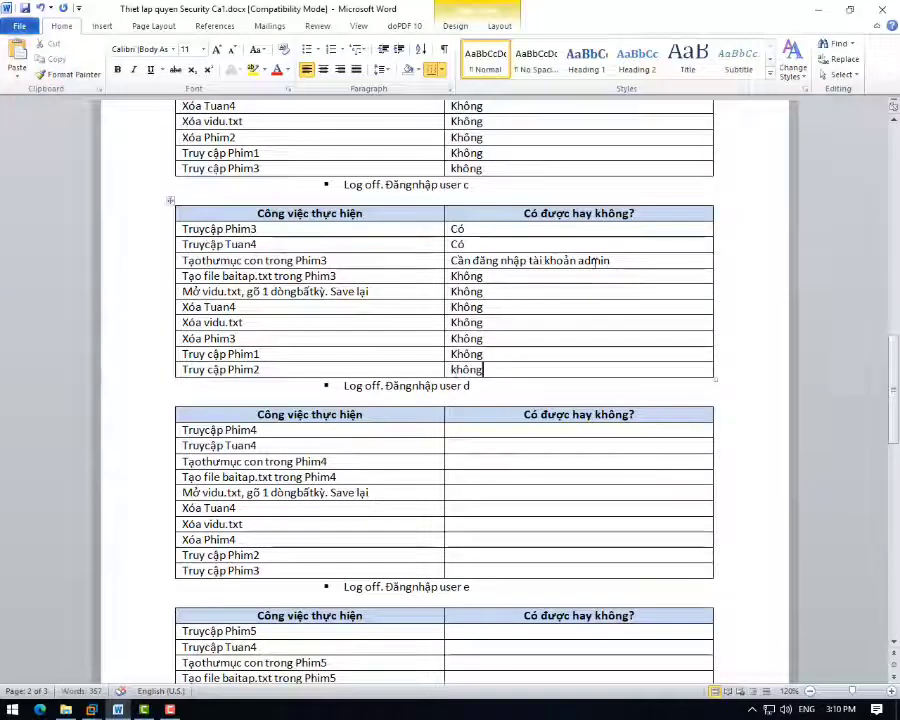
- Replace the Tạo thư mục admin-login answer with 'không', then return to the VM
left_click_drag(608, 260, 464, 270)
type("không")
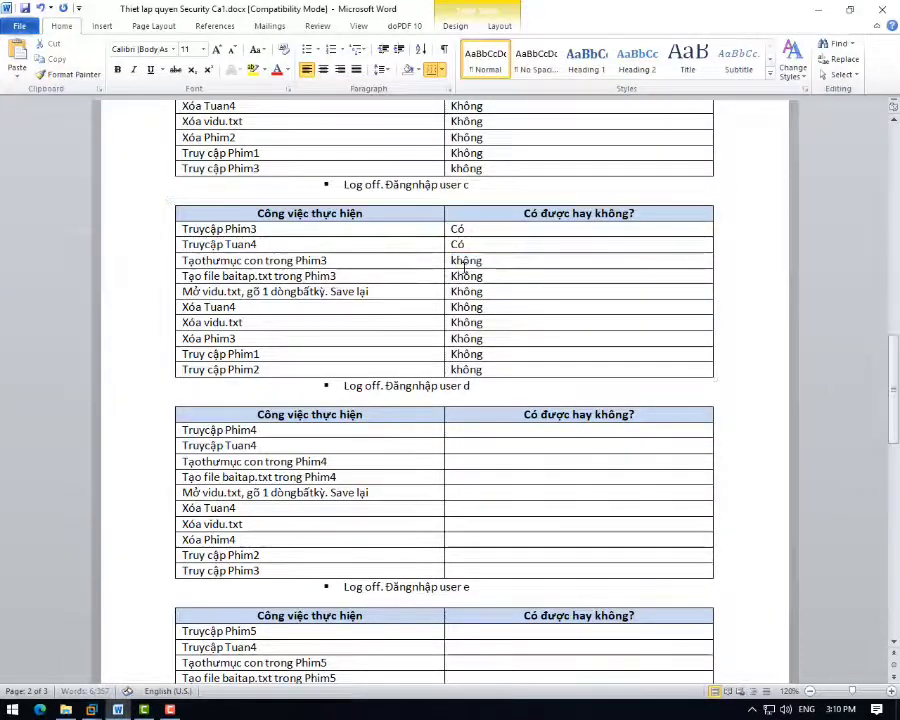
left_click(514, 429)
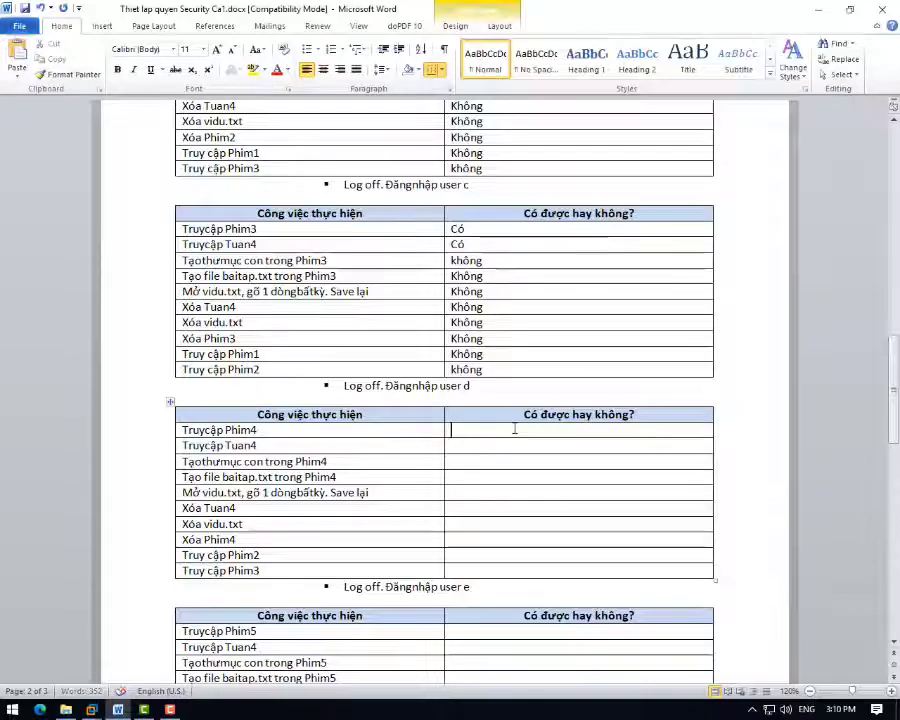
mouse_move(91, 709)
left_click(214, 620)
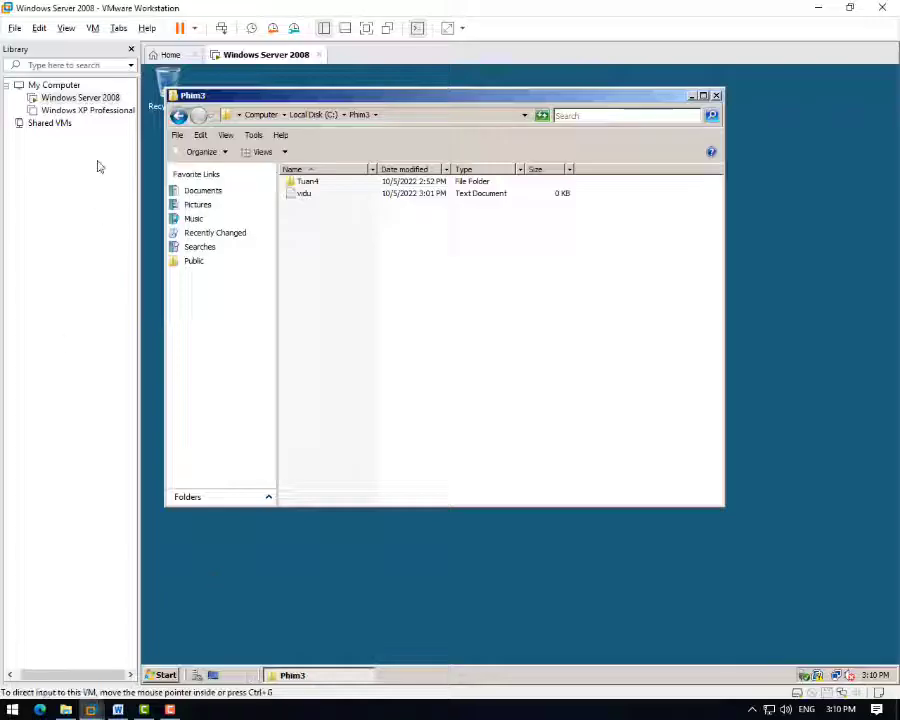
- Lock the guest session and switch user to reach the log-on screen
left_click(165, 676)
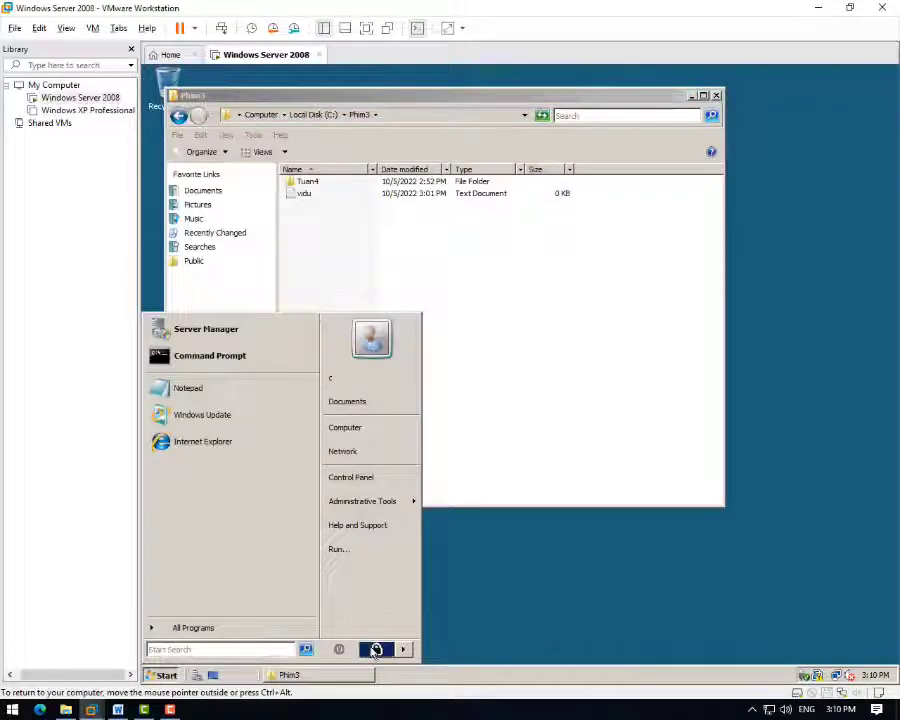
left_click(376, 649)
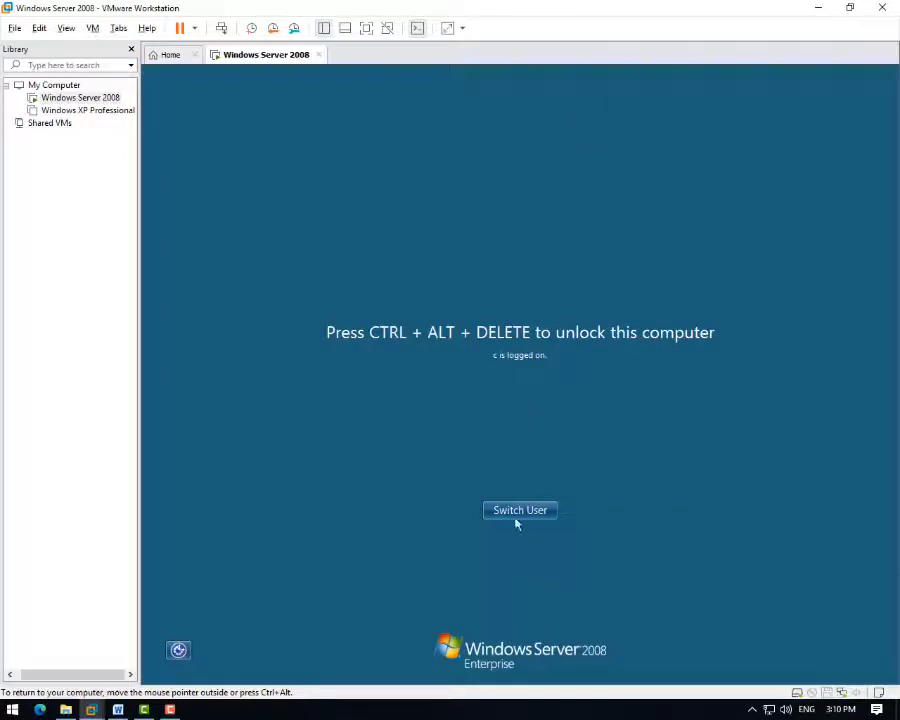
left_click(517, 520)
key("ctrl+alt")
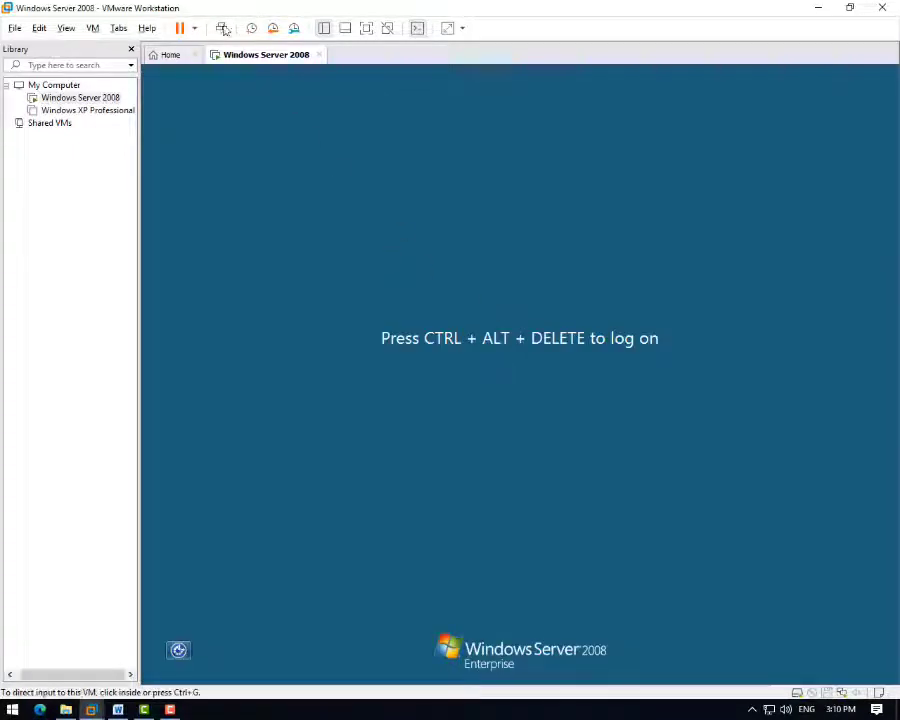
left_click(560, 317)
key("ctrl+alt+Insert")
- Log on as user d, re-entering the password after the first one is rejected
left_click(330, 414)
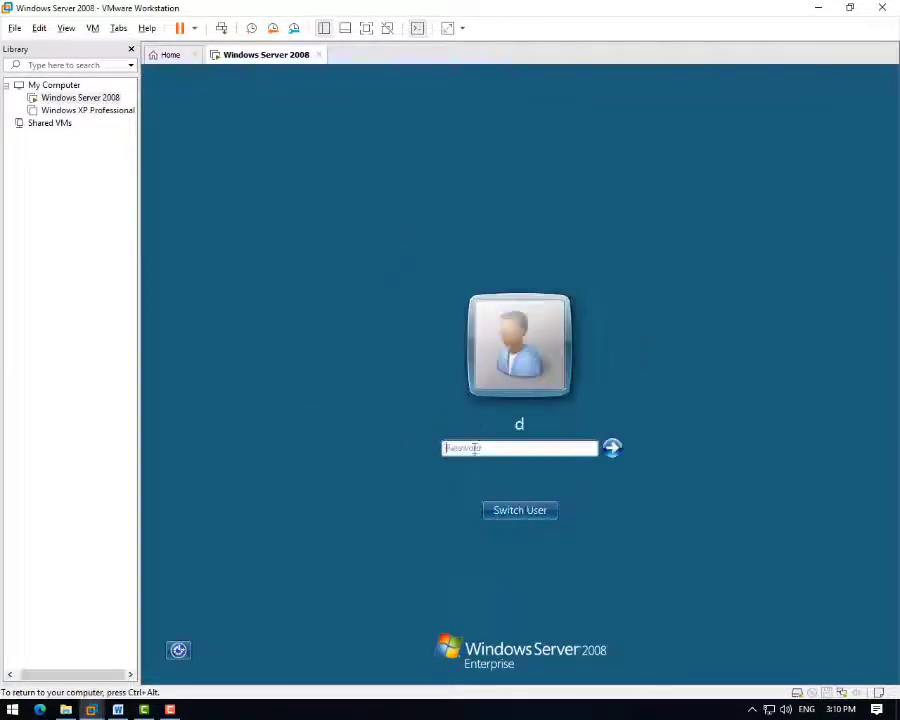
type("123")
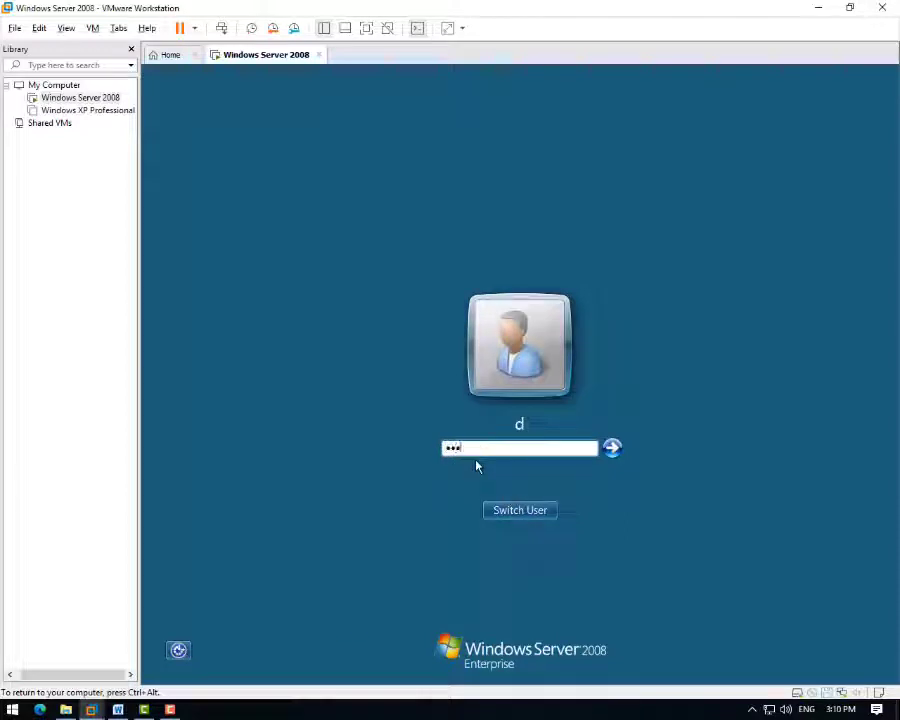
key("Return")
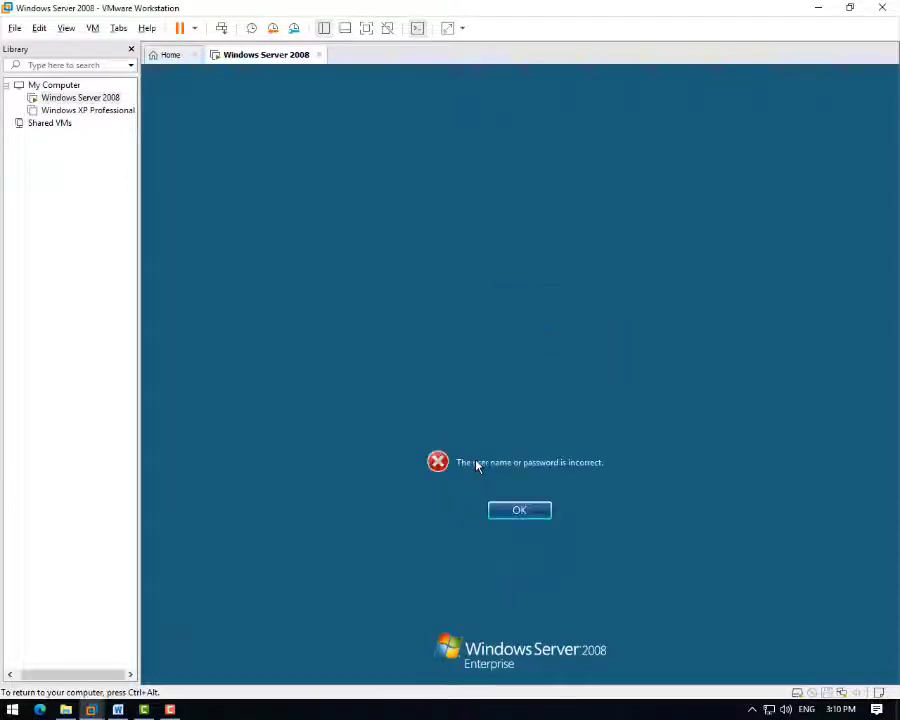
key("Return")
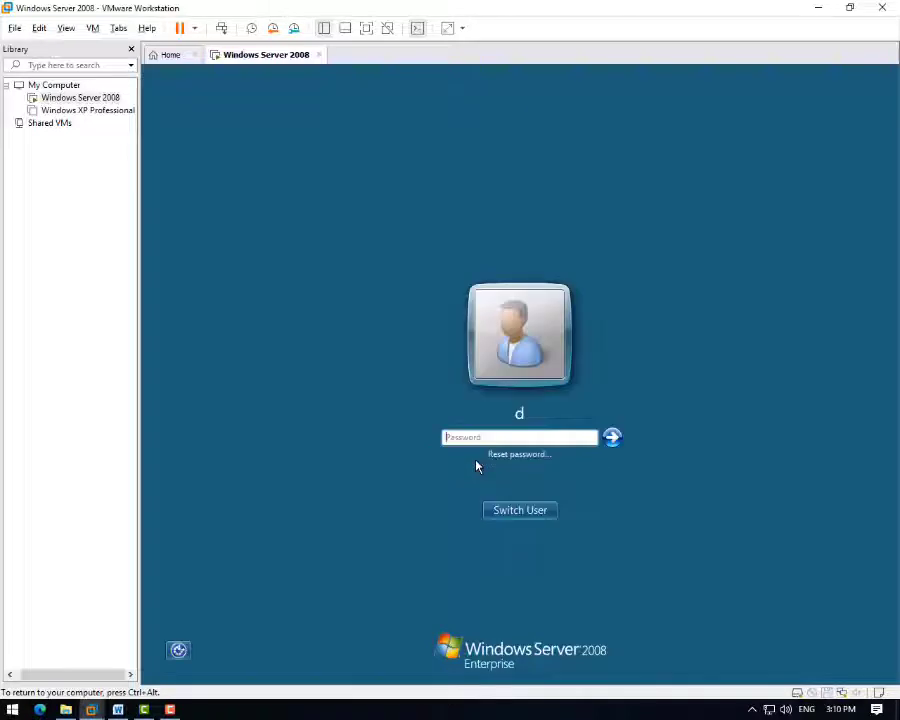
type("********")
key("Return")
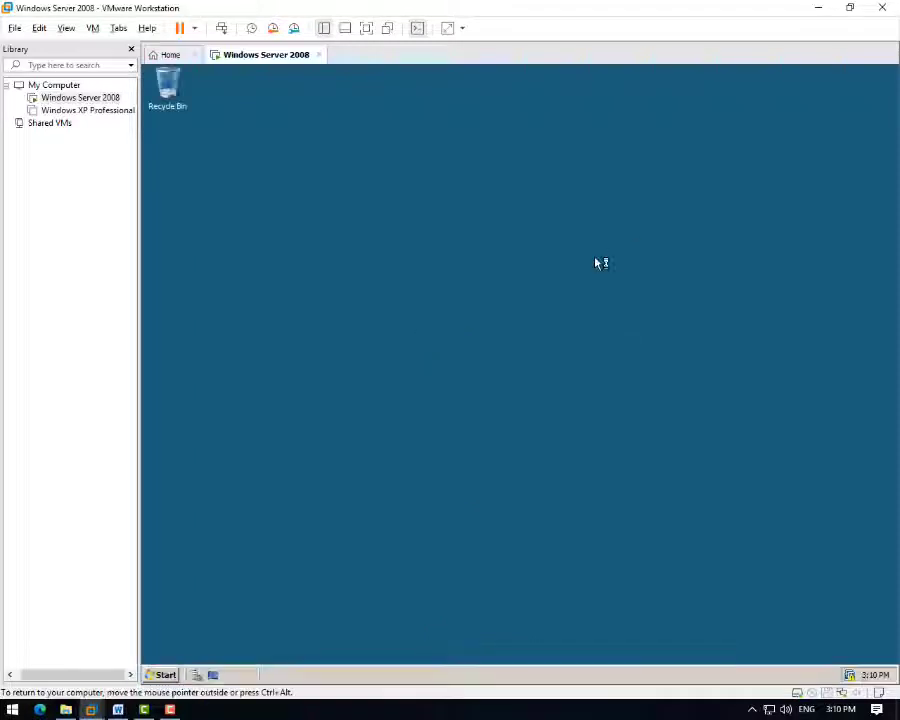
left_click(162, 676)
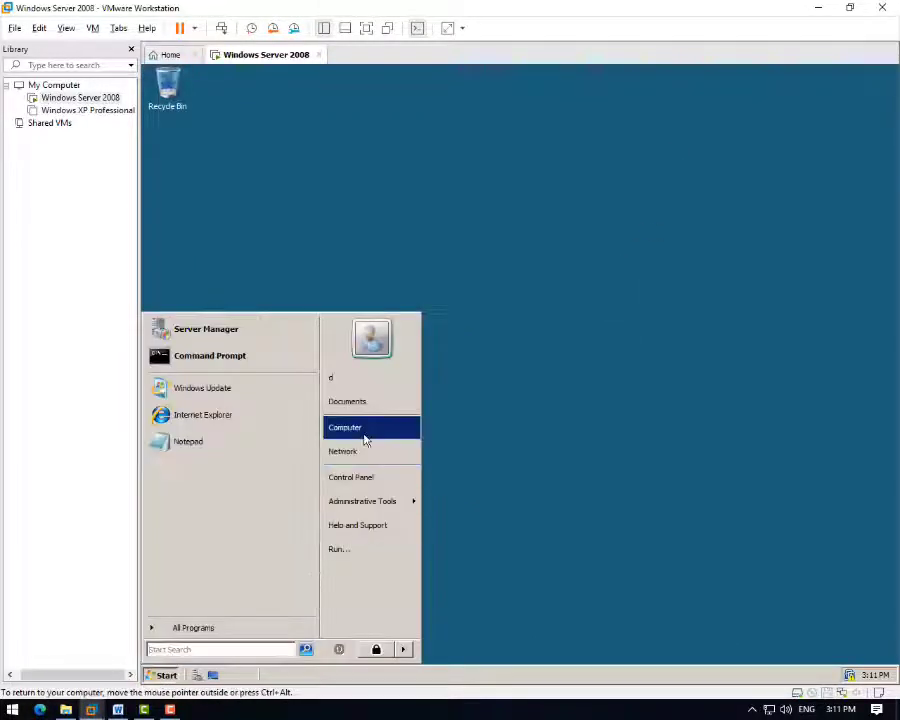
- Browse Computer > Local Disk (C:) > Phim4 and confirm Tuan4 opens
left_click(362, 429)
double_click(379, 218)
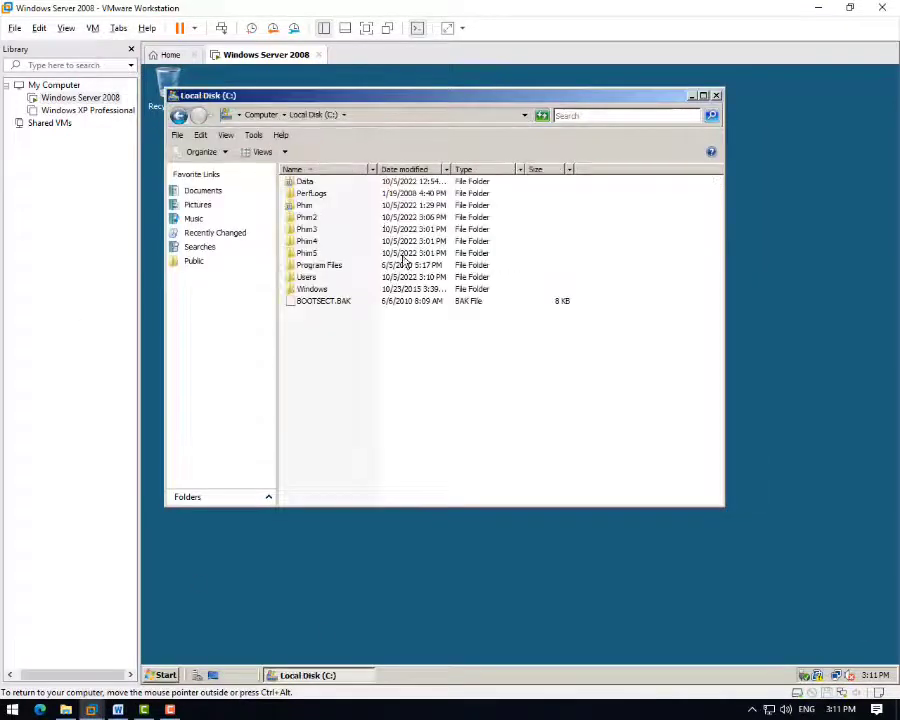
double_click(326, 243)
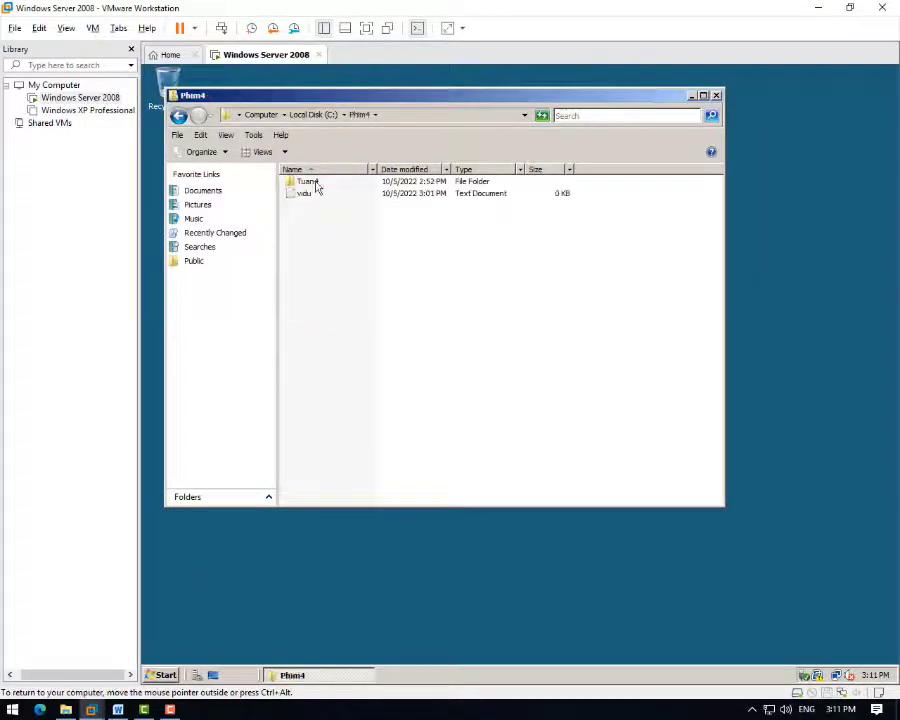
double_click(313, 184)
left_click(178, 115)
- Try creating a new folder in Phim4 and cancel the administrator prompt
right_click(328, 235)
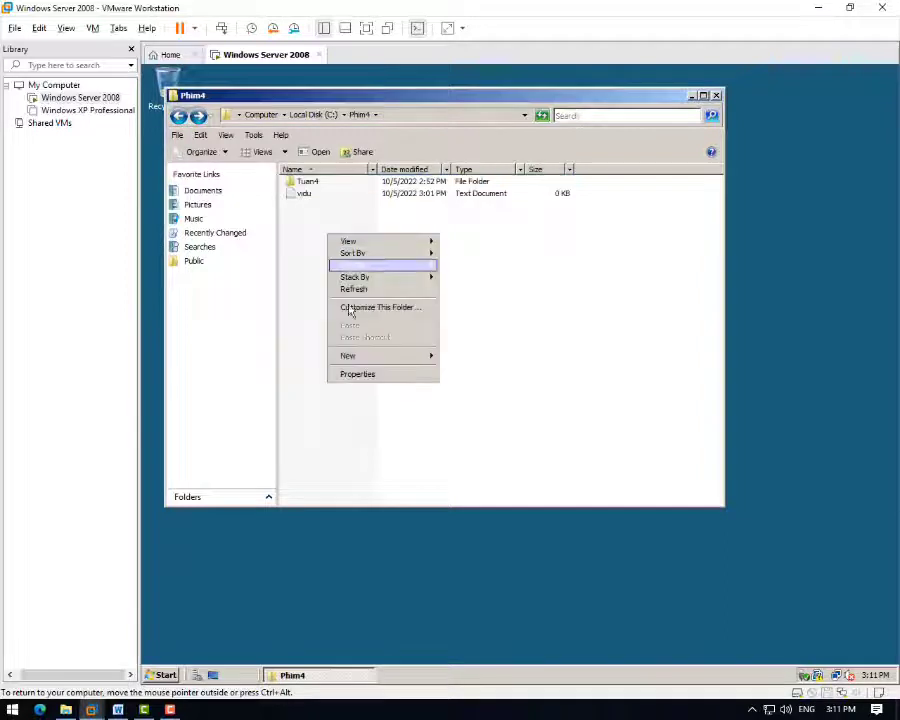
mouse_move(360, 355)
left_click(446, 357)
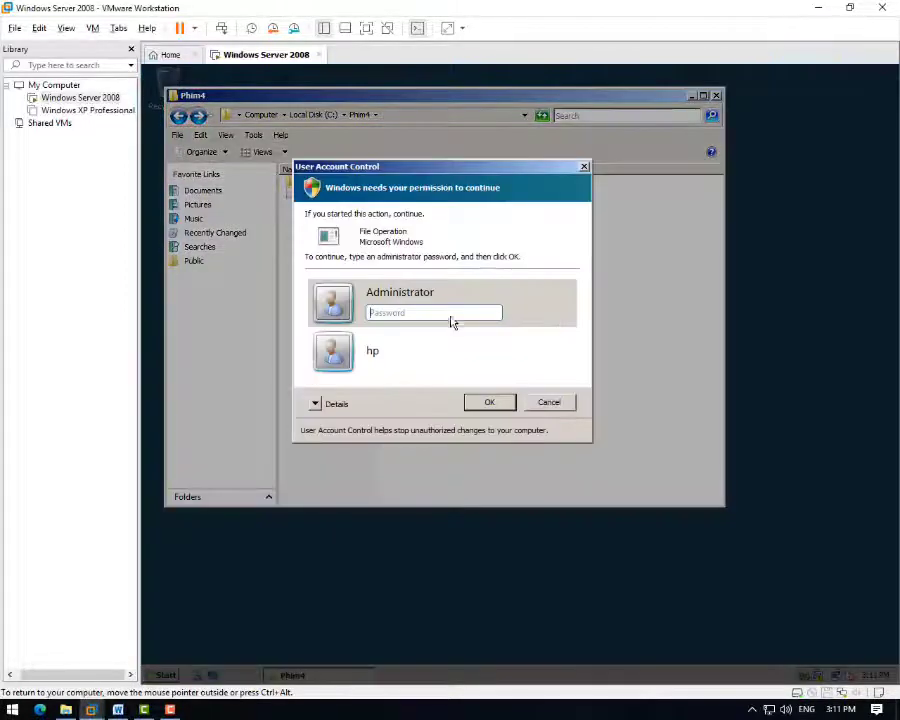
left_click(584, 167)
- Edit vidu.txt in Notepad, confirm saving is refused, and close without saving
double_click(292, 196)
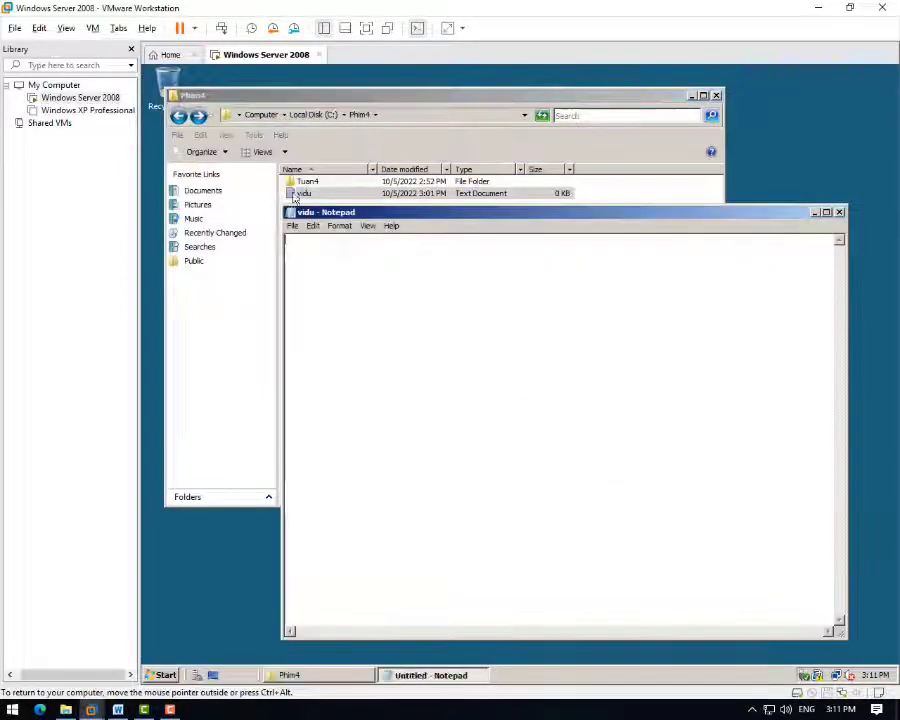
type("fgfdgfdg")
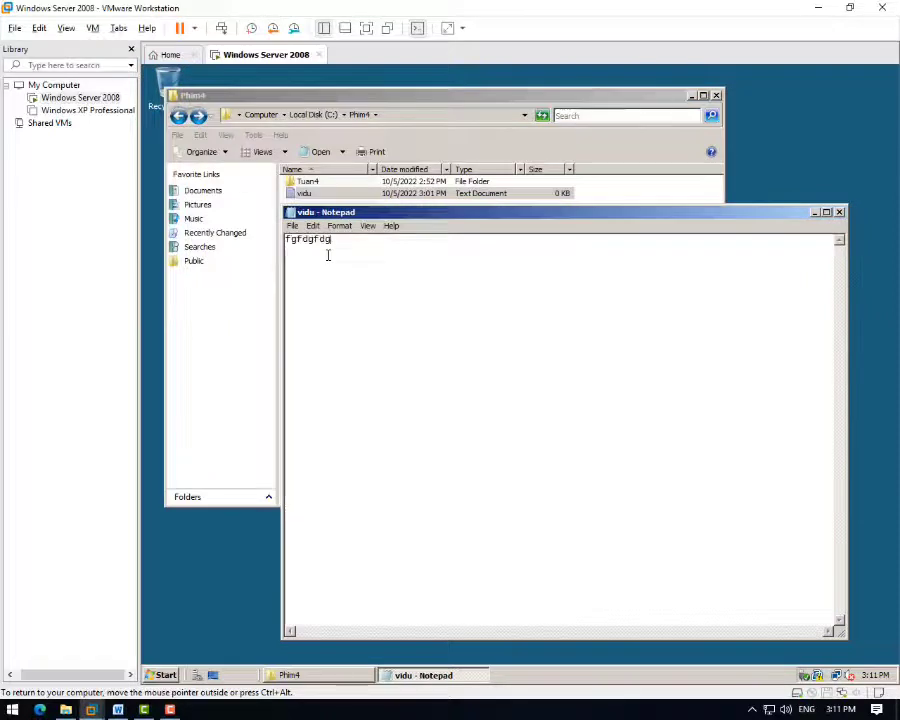
key("ctrl+s")
left_click(607, 418)
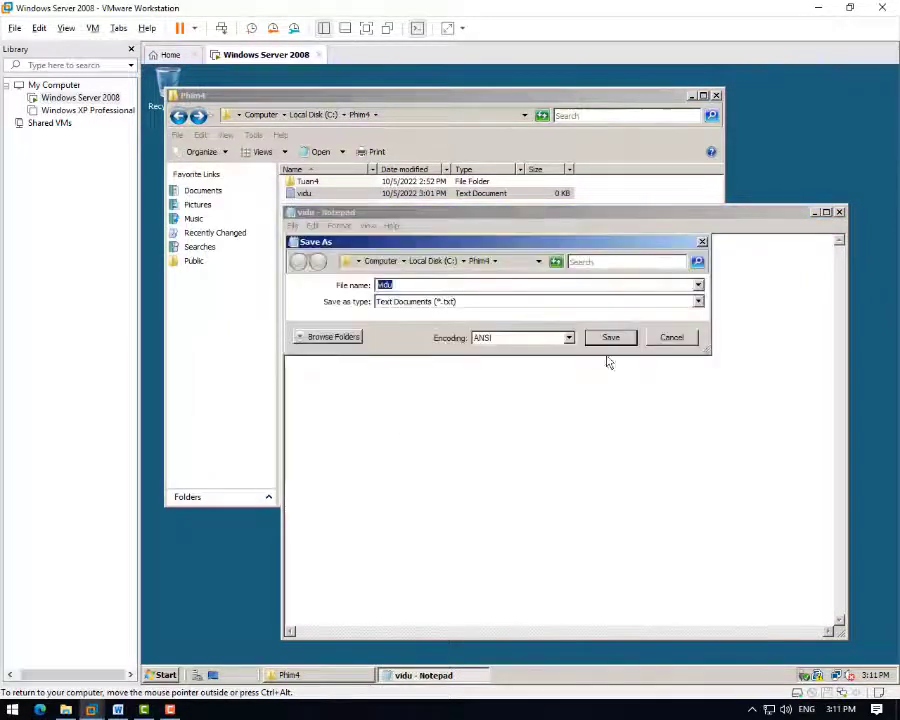
left_click(702, 243)
left_click(840, 213)
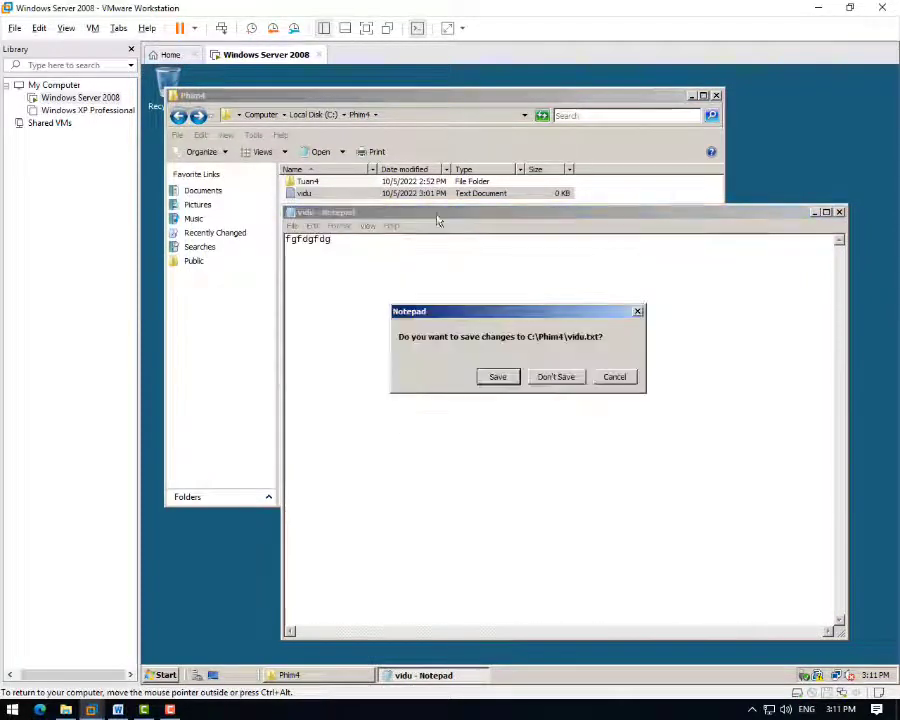
left_click(552, 375)
- Try creating a shortcut to vidu in Phim4 and decline placing it on the desktop
right_click(322, 203)
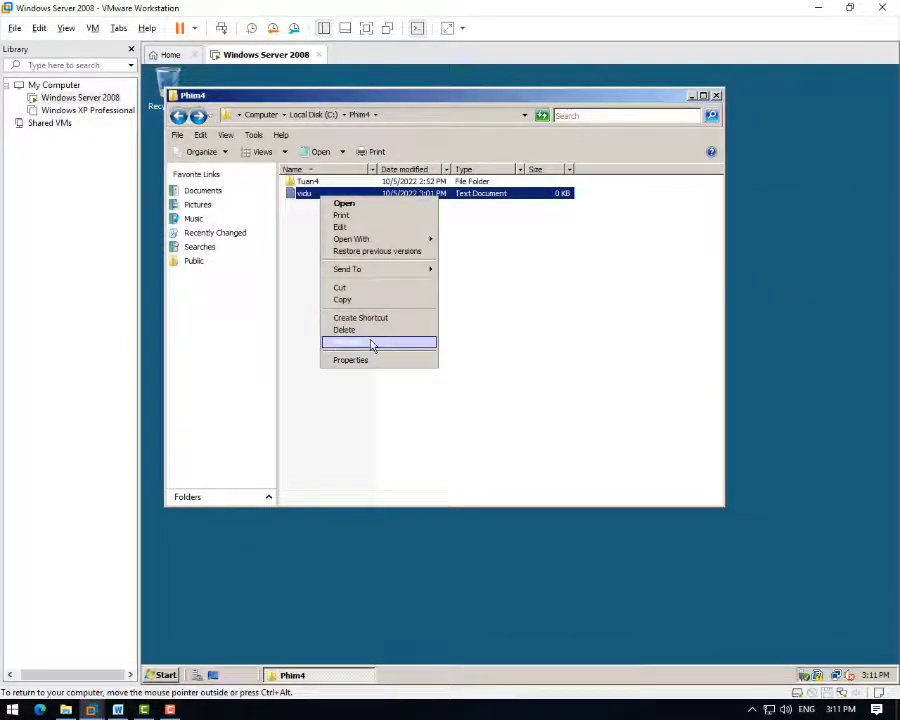
left_click(370, 318)
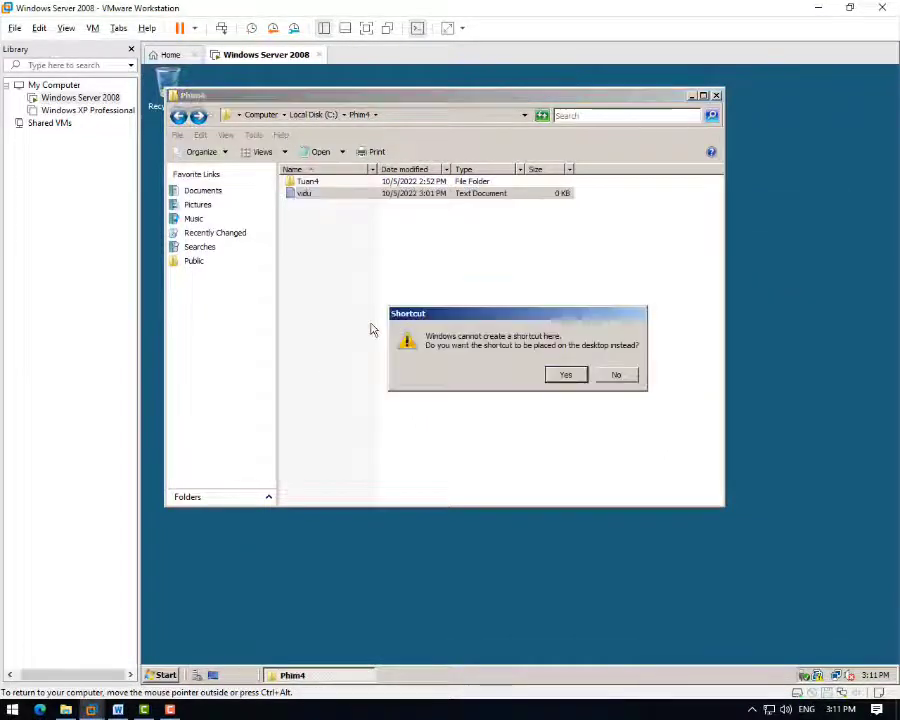
left_click(617, 374)
right_click(362, 205)
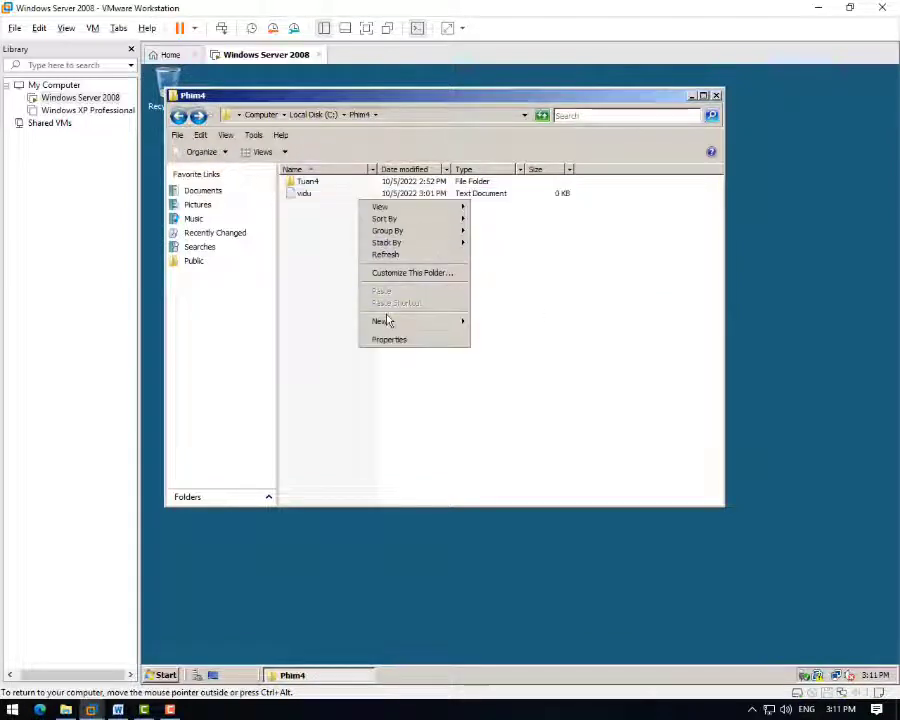